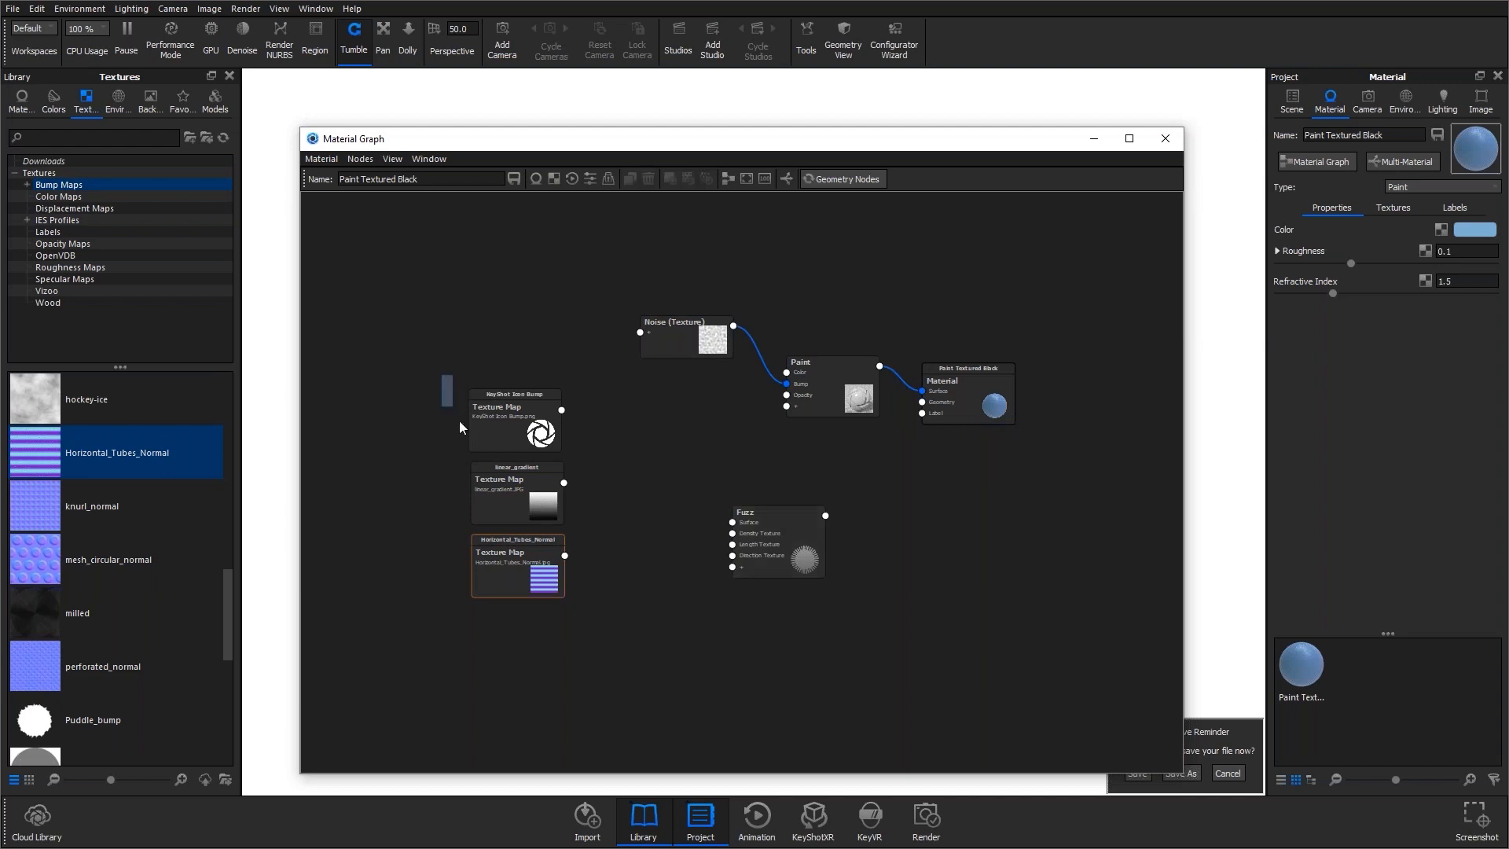
Reposition the group of texture map nodes in the graph and browse the Opacity Maps and Labels texture folders.
mouse_move(526, 429)
mouse_down()
mouse_move(533, 456)
mouse_move(526, 416)
mouse_up()
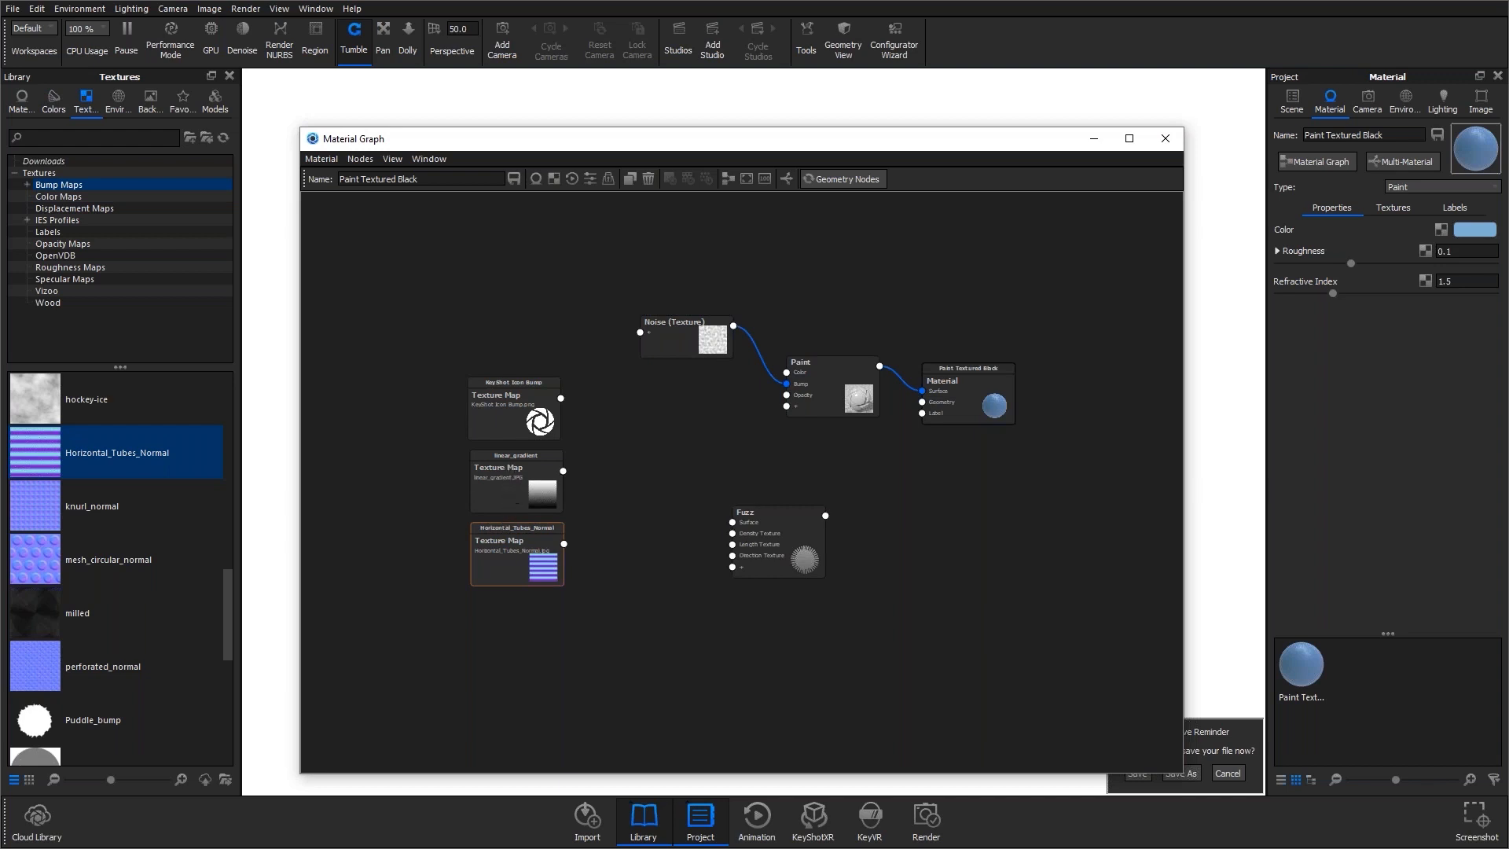
click(148, 242)
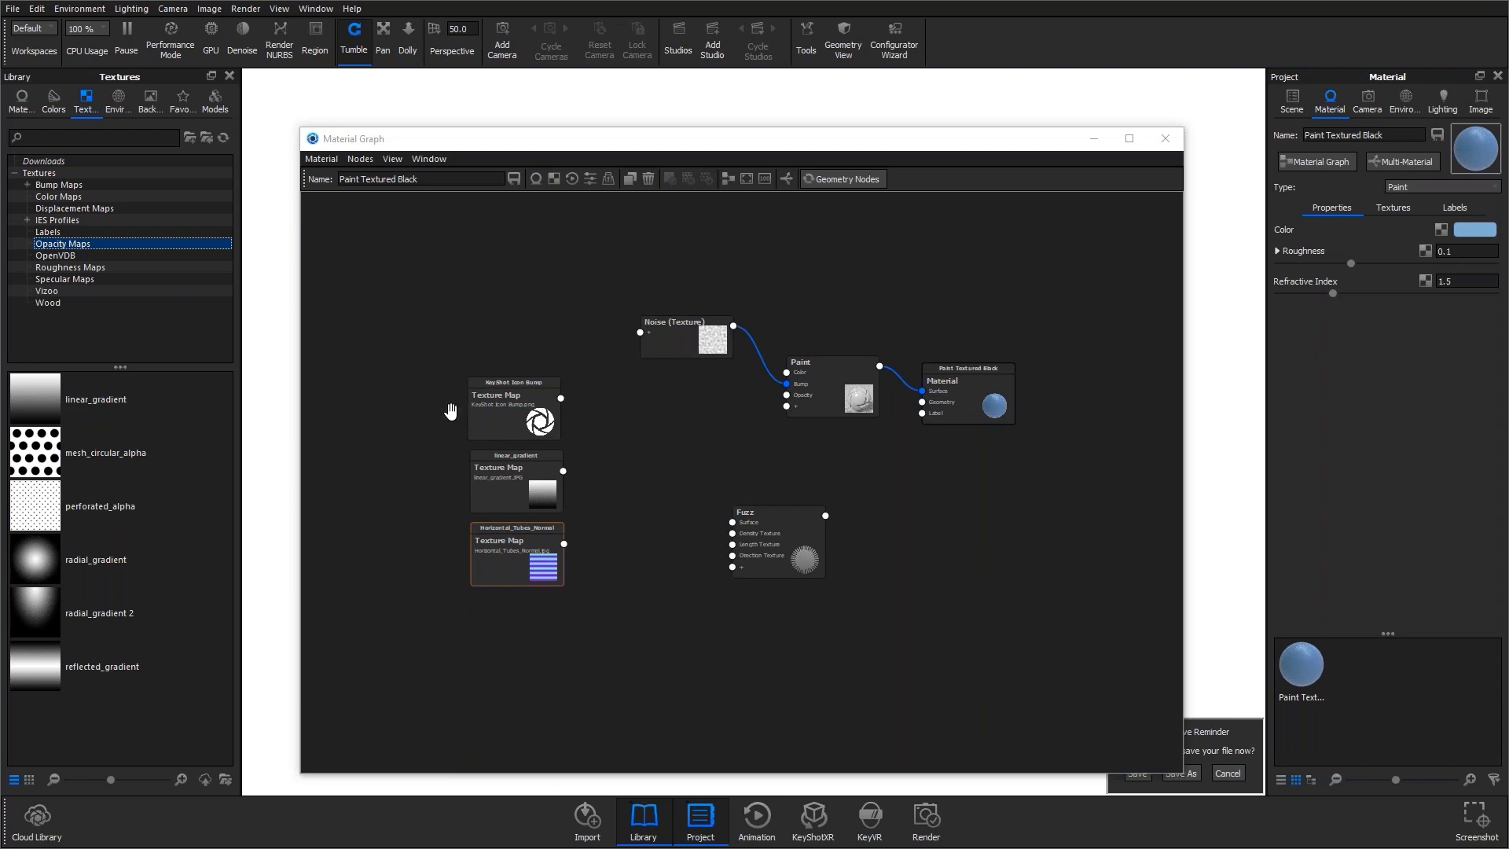
click(68, 234)
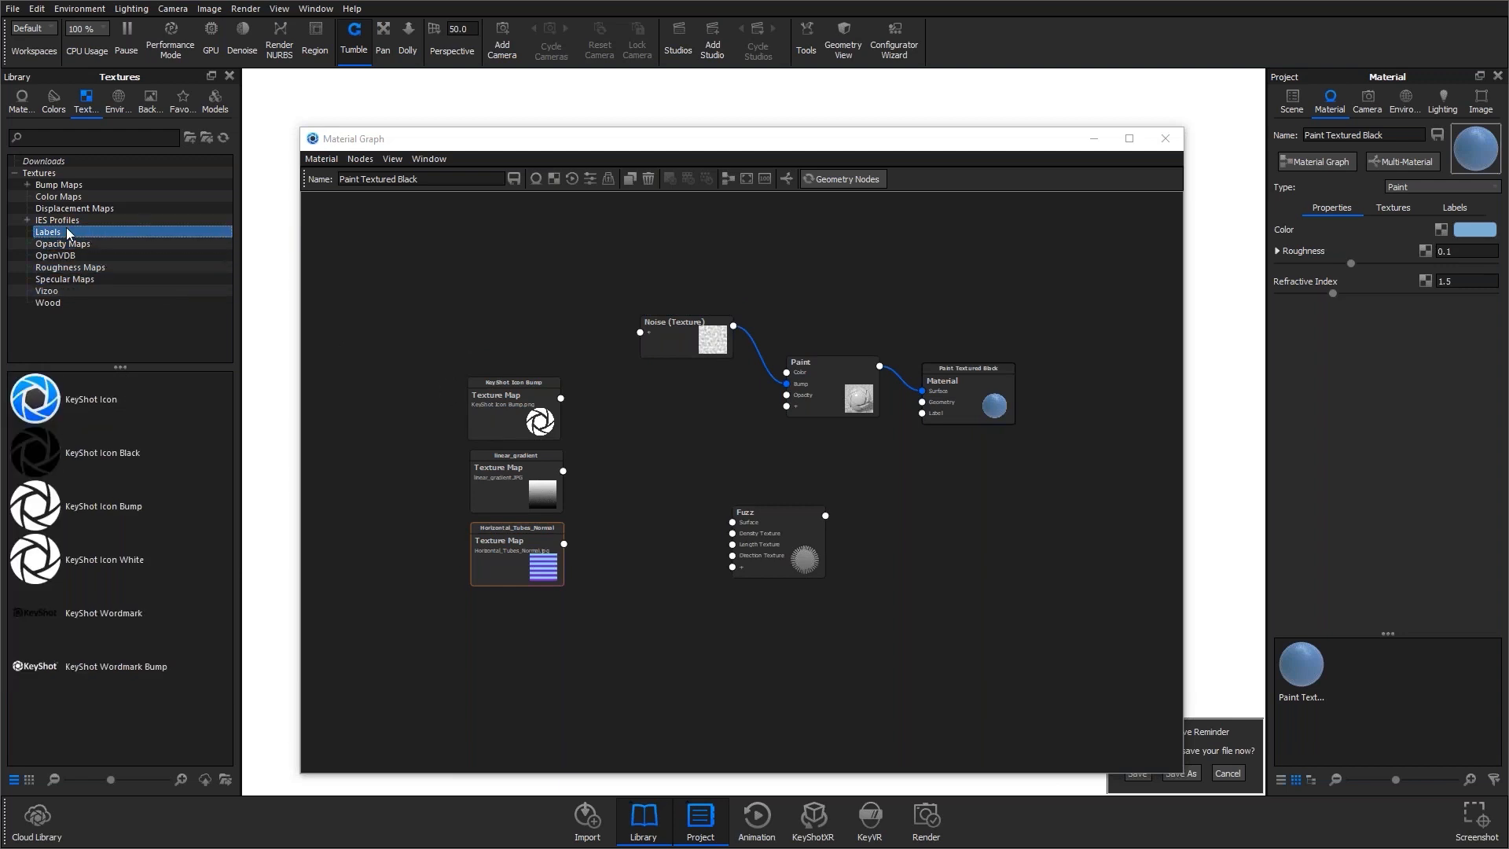
drag(408, 337, 452, 414)
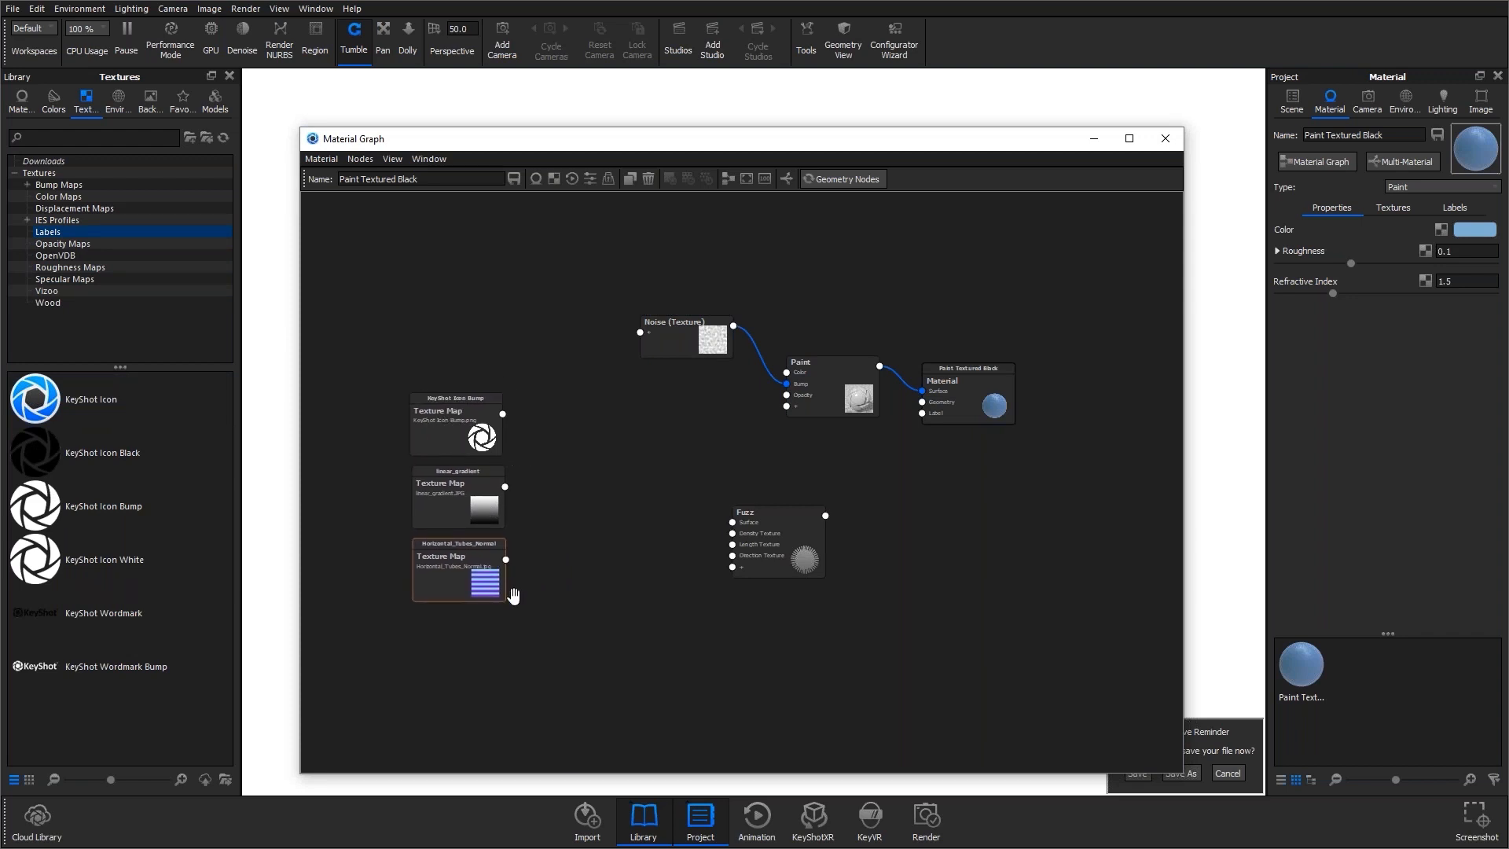
Lower the Material Graph window, move the Fuzz node further down and open its properties.
drag(861, 161, 839, 236)
drag(741, 616, 670, 689)
double_click(678, 580)
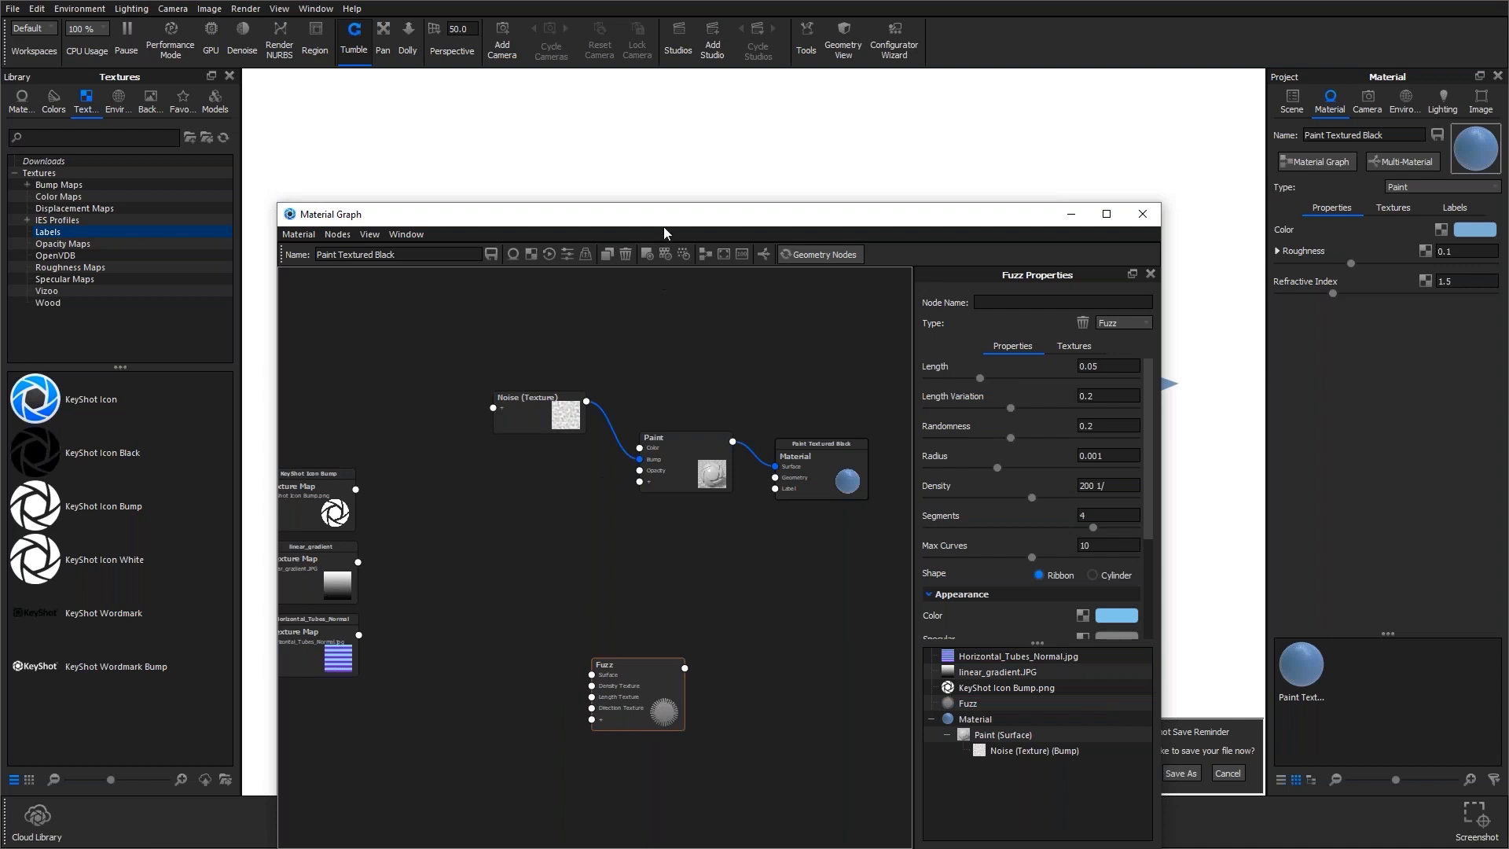
drag(664, 217, 696, 220)
Add a second Fuzz geometry node and connect it to the Material node's Geometry input.
right_click(583, 555)
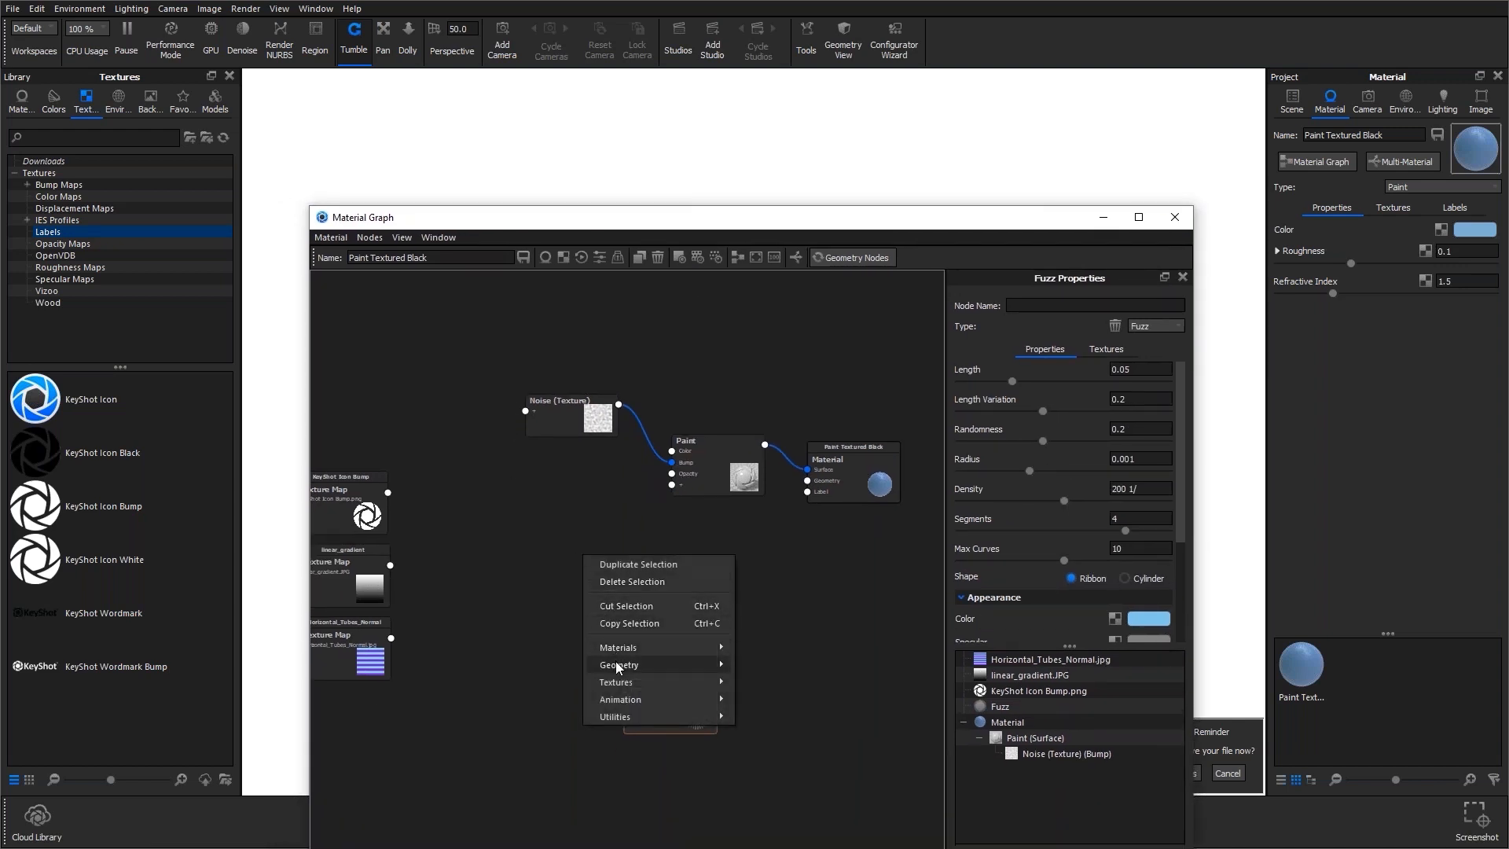
mouse_move(618, 668)
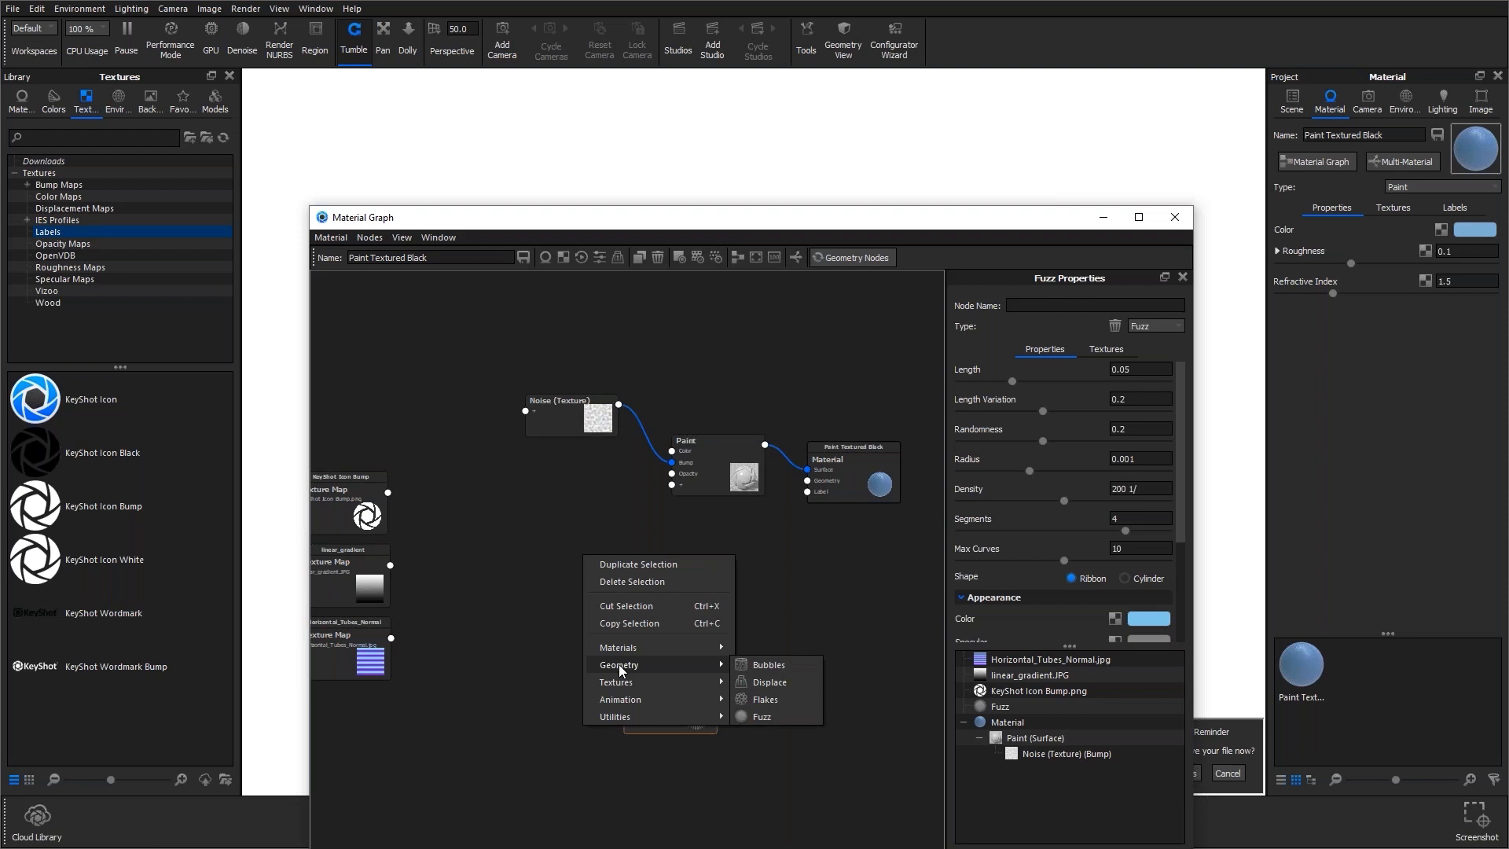
click(780, 719)
drag(677, 565, 807, 480)
drag(869, 221, 835, 594)
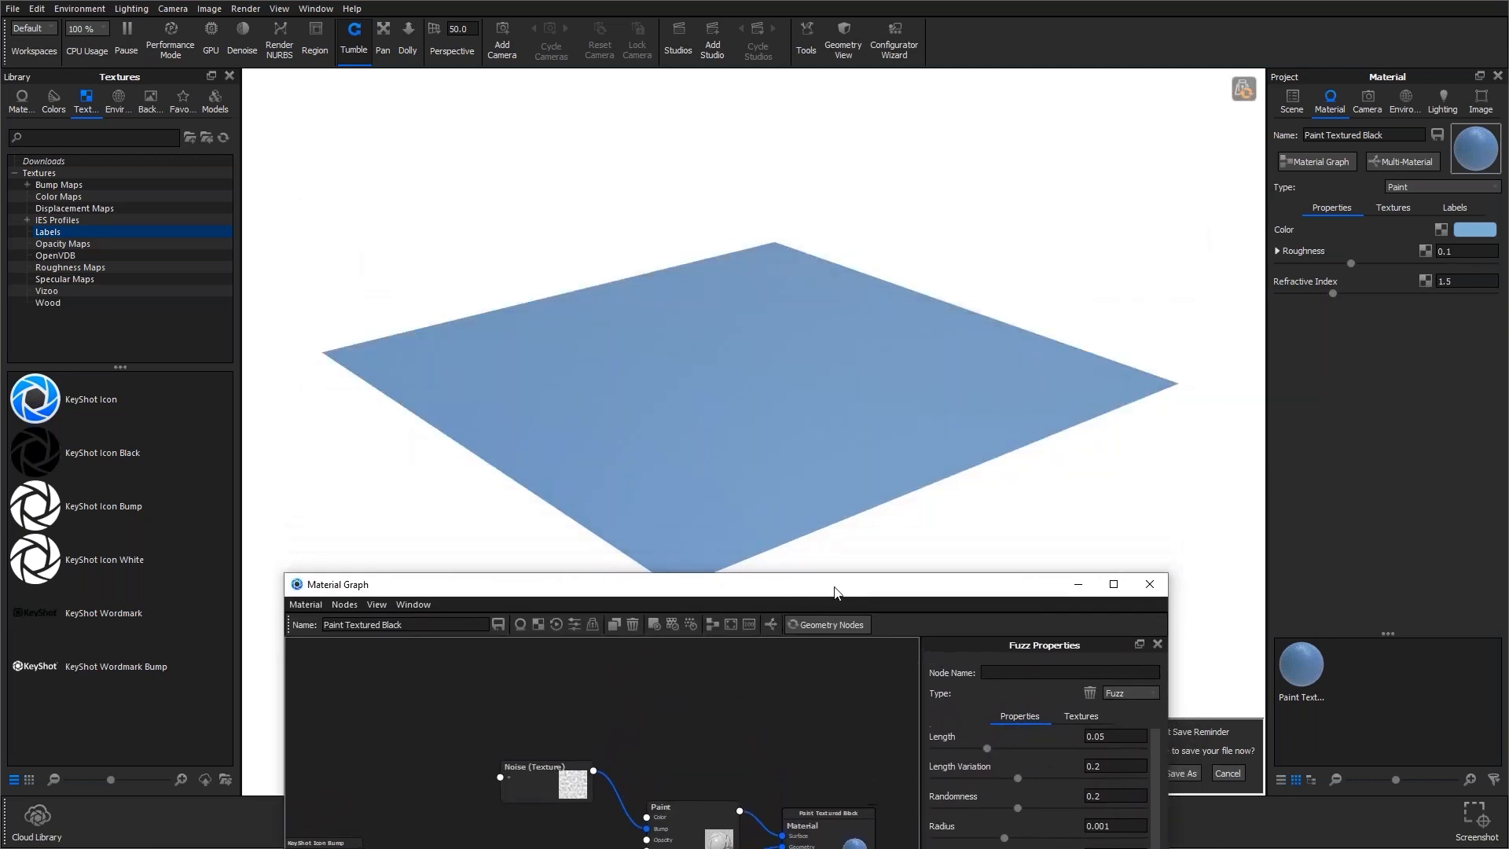
drag(829, 519, 737, 277)
drag(768, 598, 781, 259)
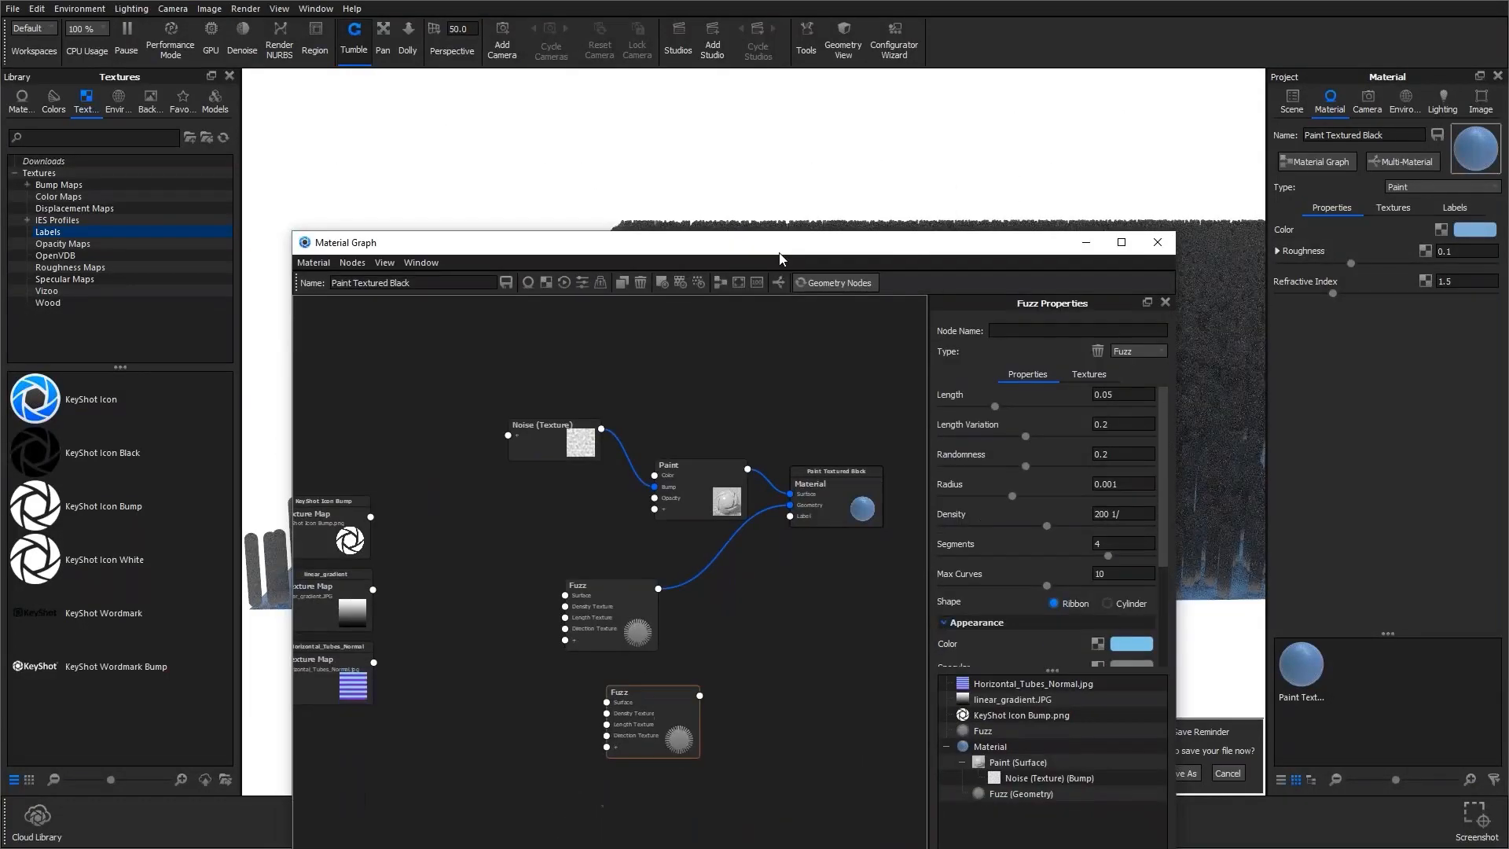
Set the Length Variation of the connected Fuzz node to 1.
click(607, 631)
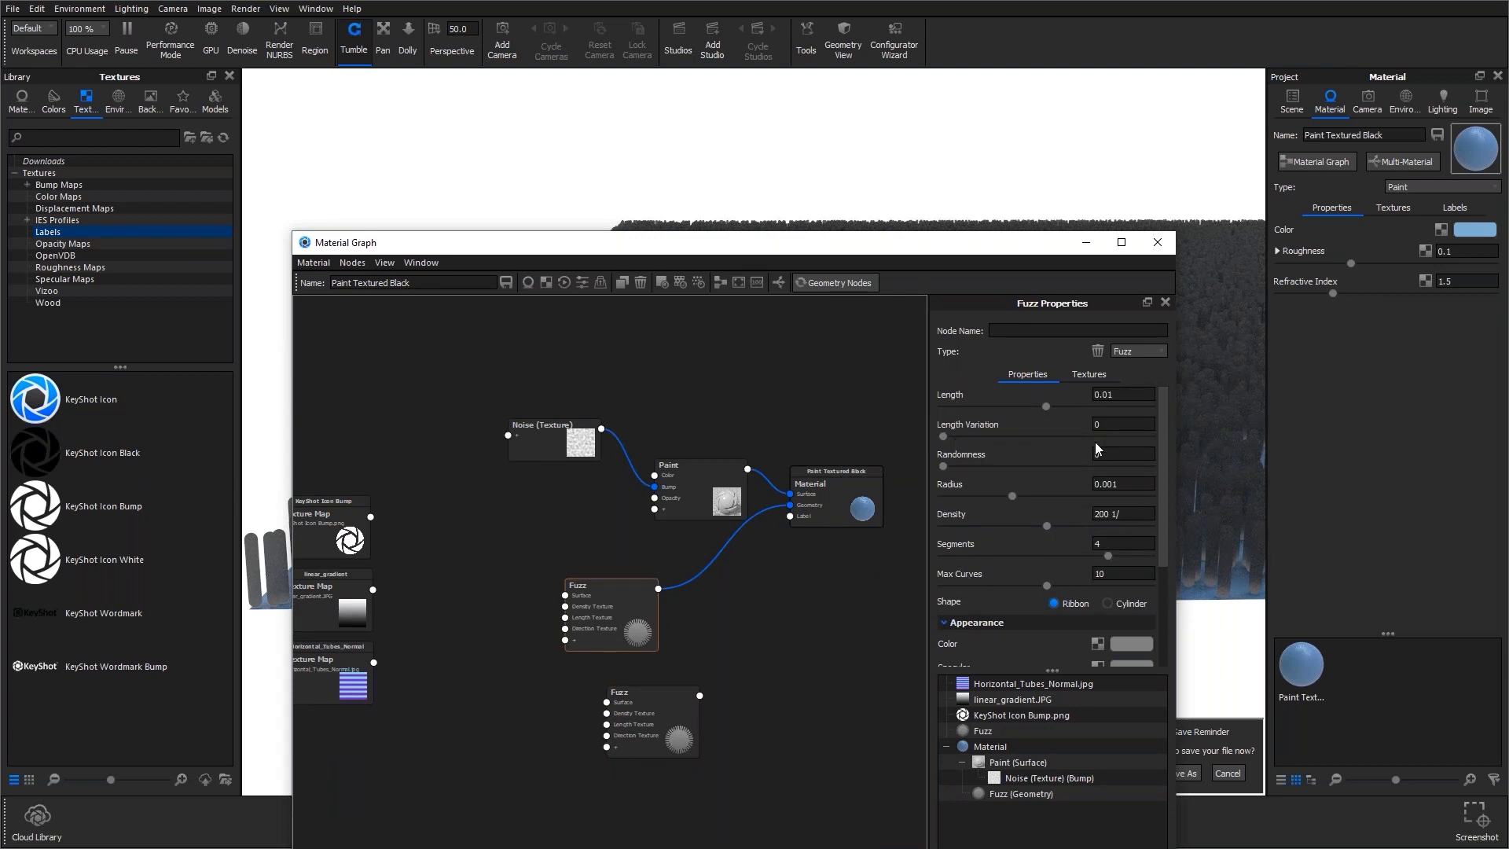
click(1123, 393)
drag(901, 253, 910, 312)
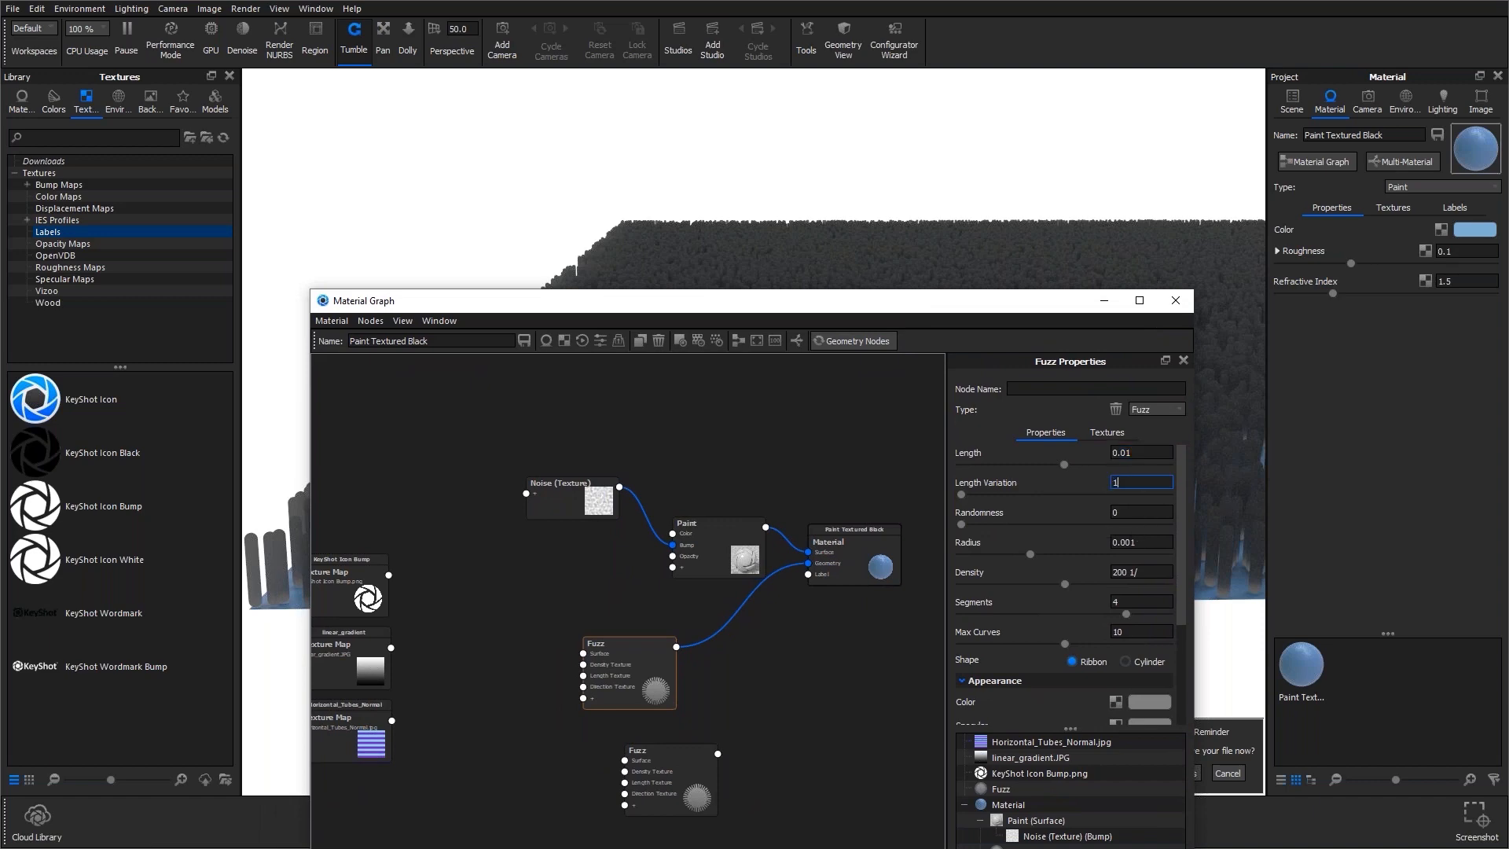
drag(825, 312, 788, 666)
drag(794, 532, 759, 559)
drag(825, 663, 872, 155)
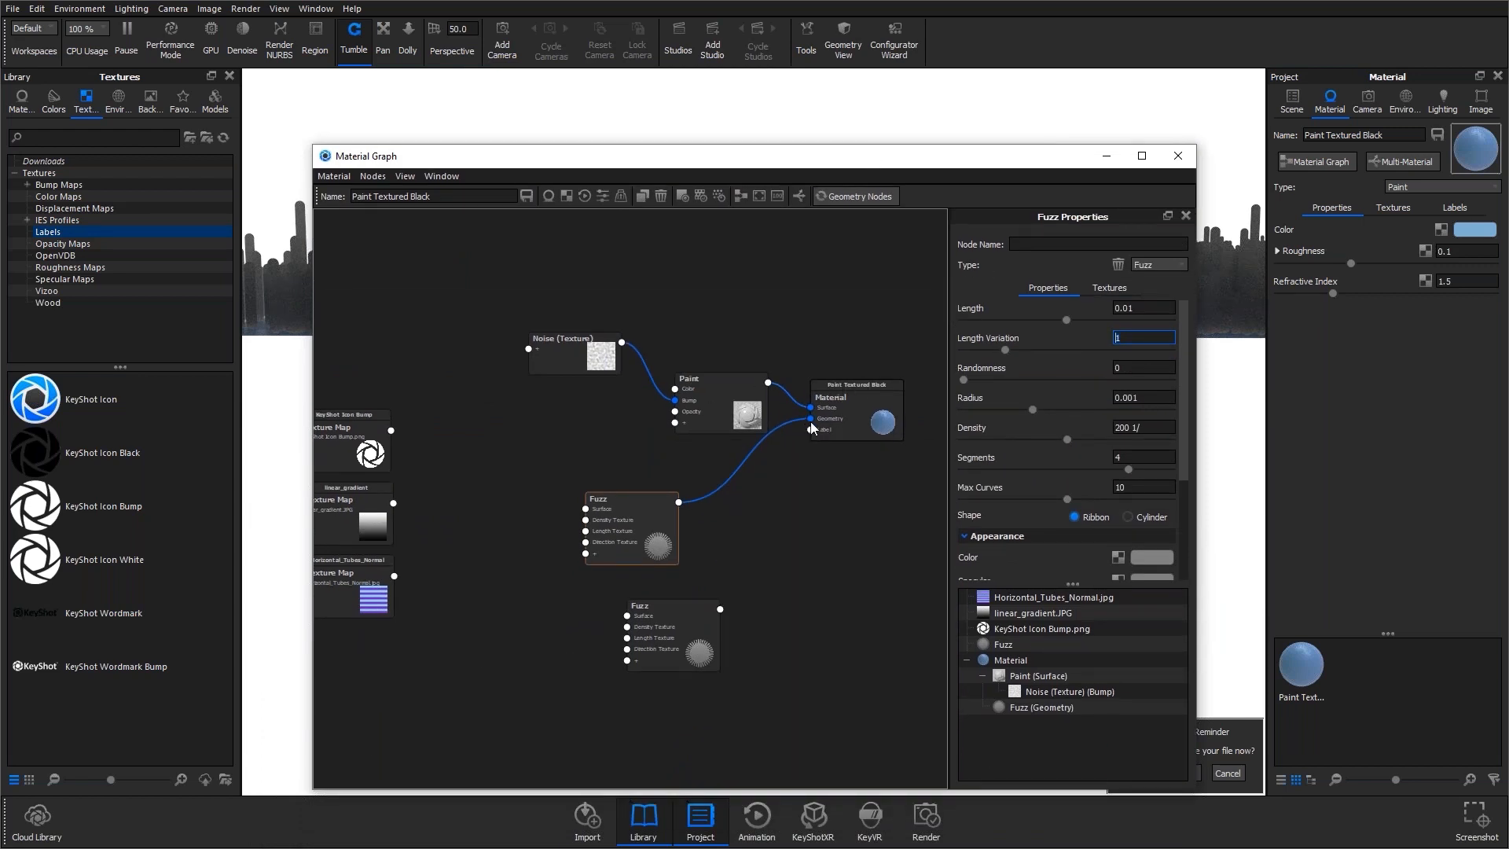
Disconnect the new Fuzz node from the Material's Geometry input and connect the original Fuzz node in its place.
drag(811, 420, 734, 456)
drag(657, 518, 547, 713)
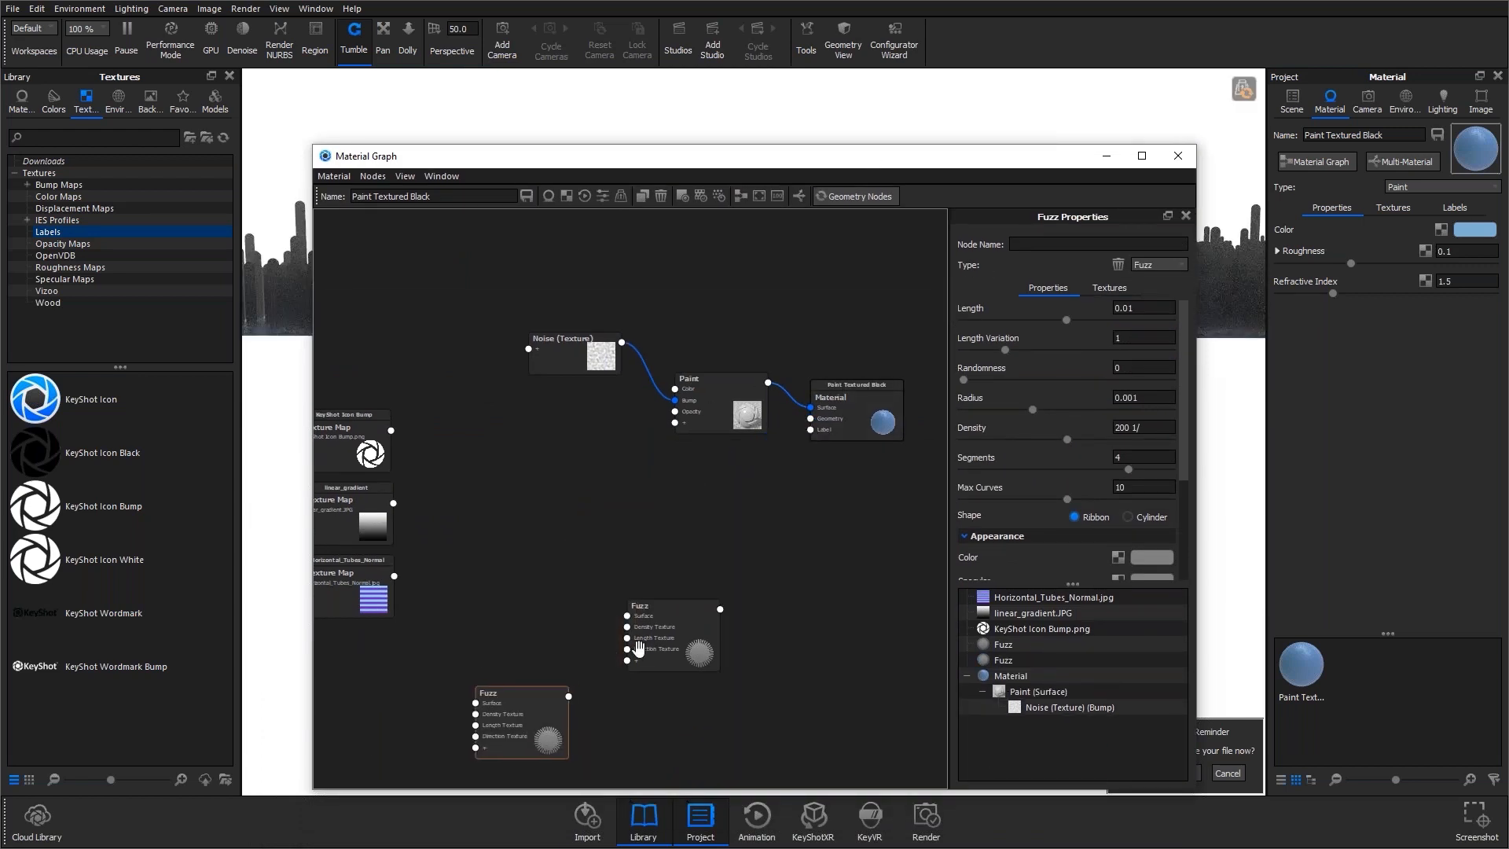
drag(638, 644, 633, 571)
drag(714, 537, 810, 418)
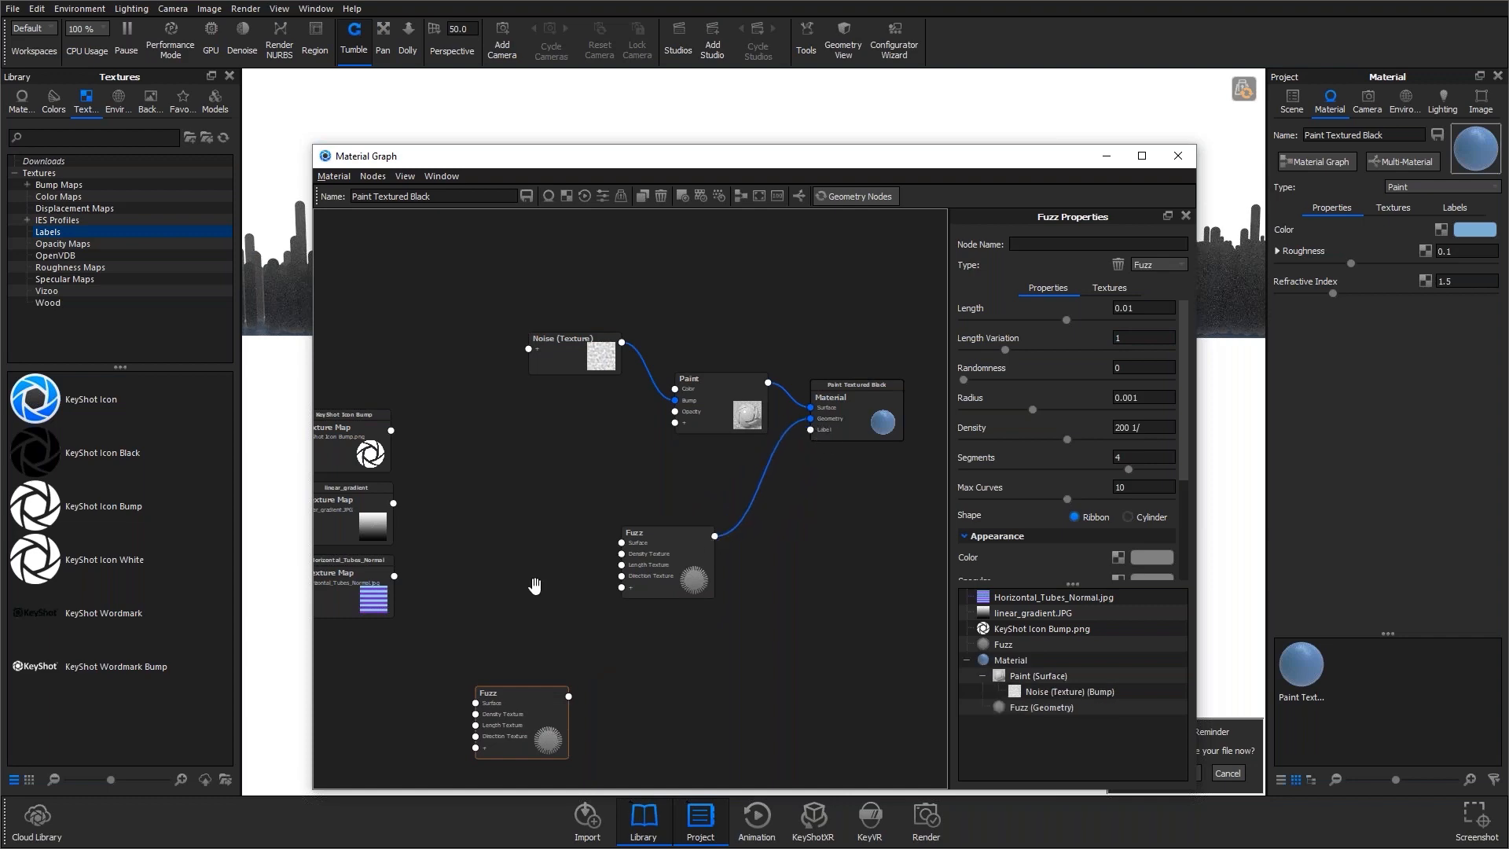
Examine the original Fuzz node's strands from the side, up close along the edge of the plane.
drag(738, 155, 726, 533)
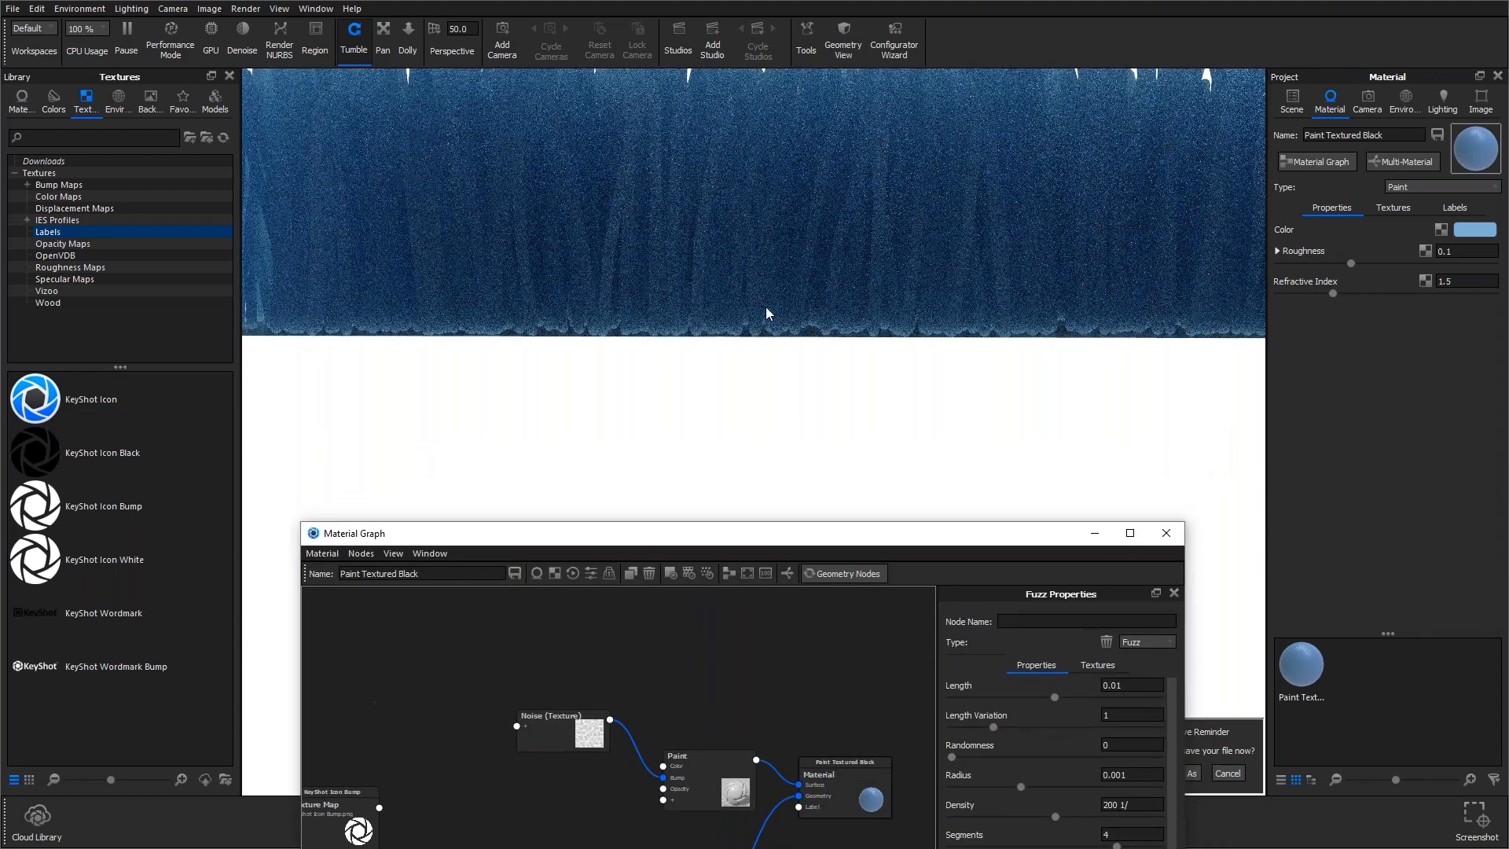
scroll(766, 307, down, 10)
middle_drag(773, 411, 571, 352)
drag(571, 352, 501, 356)
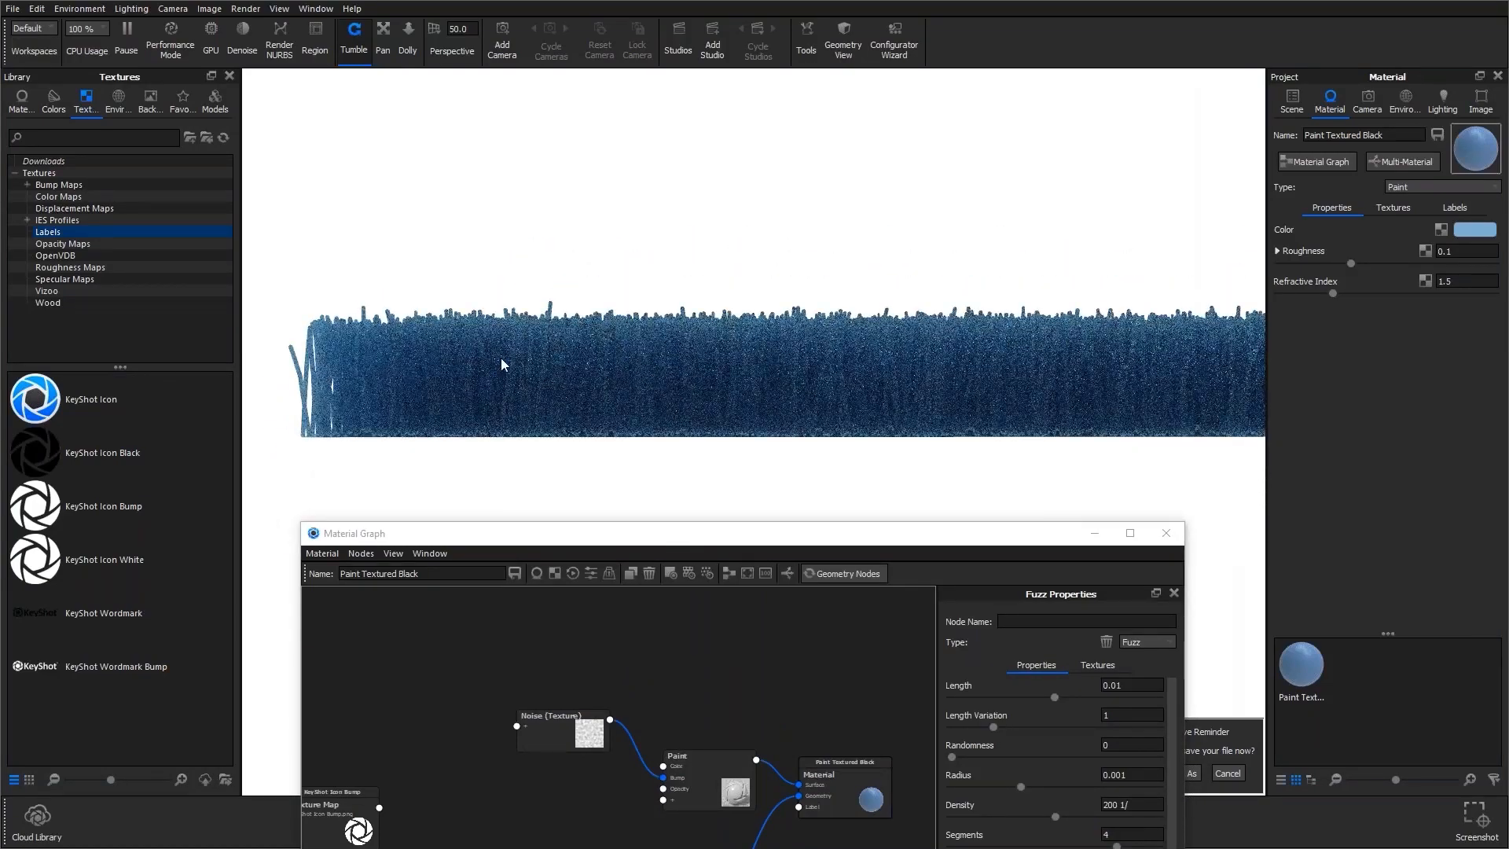
middle_drag(501, 356, 596, 324)
scroll(582, 311, up, 5)
middle_drag(525, 267, 640, 327)
scroll(641, 346, up, 5)
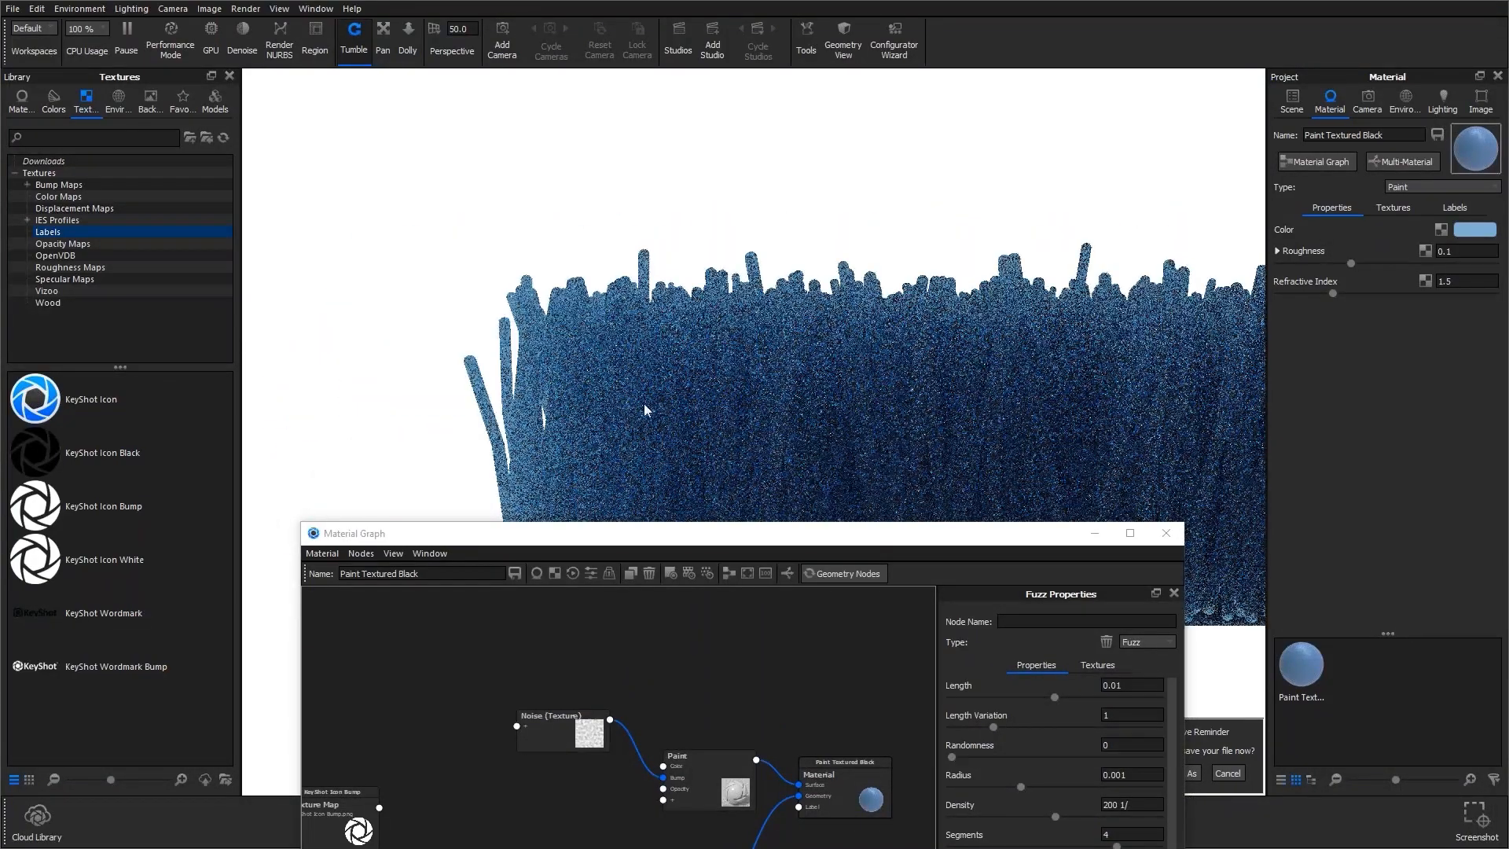
drag(638, 426, 451, 292)
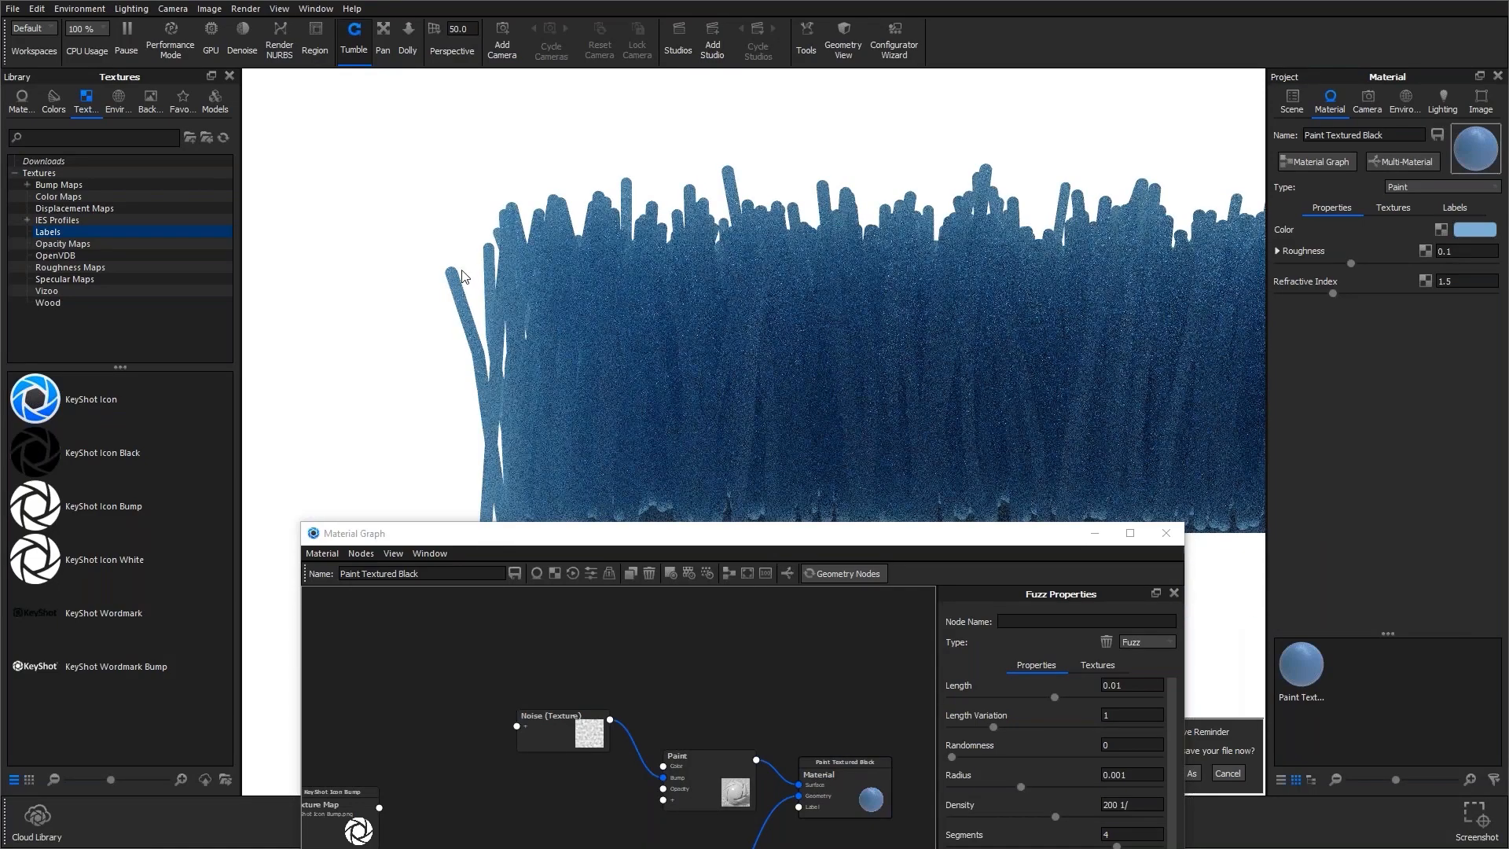
Set the Shape of the disconnected Fuzz node to Cylinder.
drag(682, 534, 671, 224)
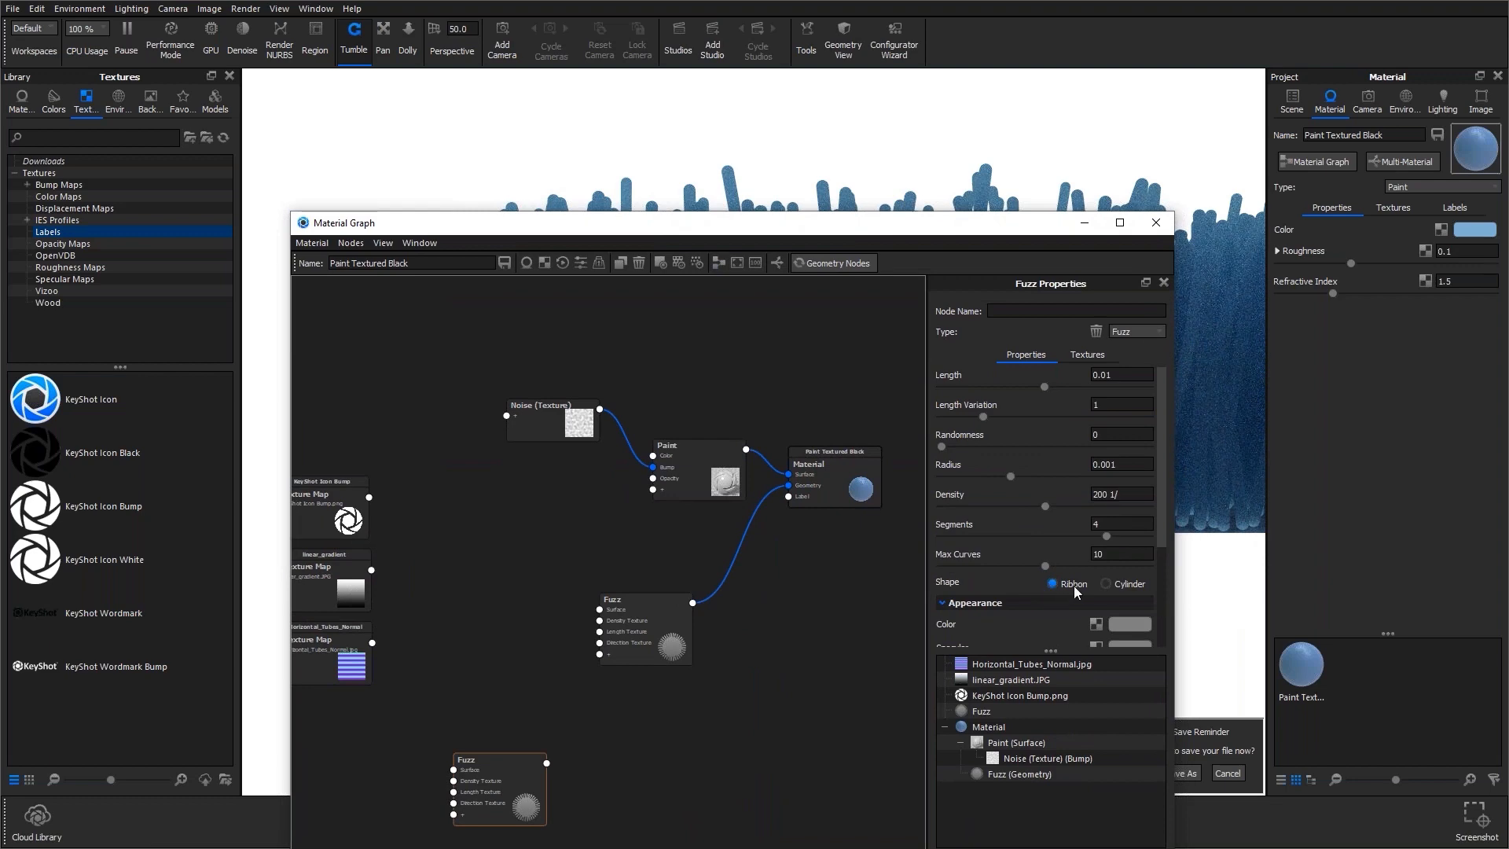
click(1111, 582)
drag(1026, 230, 978, 446)
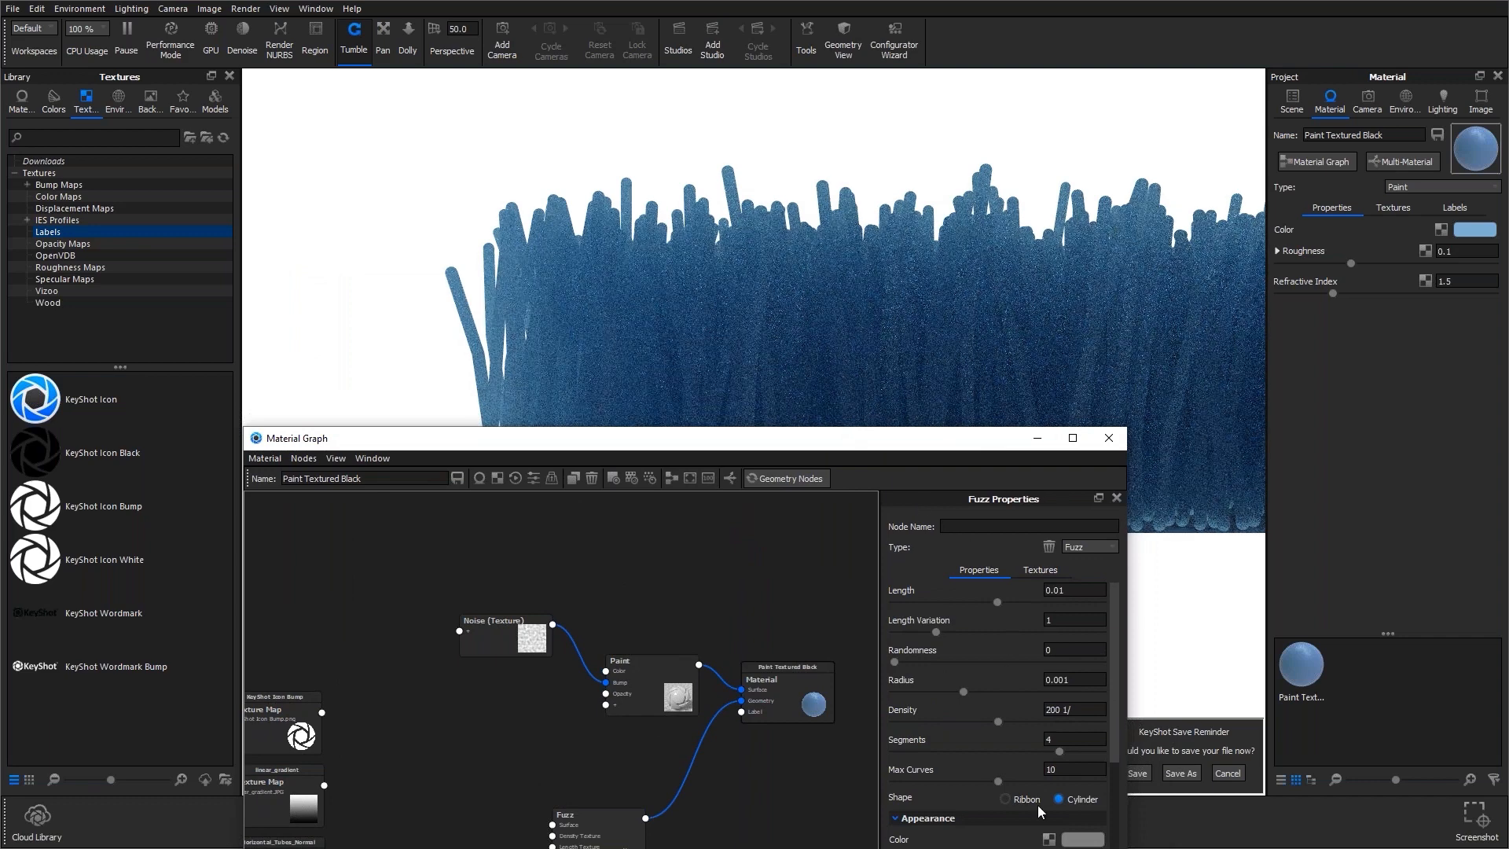
drag(965, 450, 965, 266)
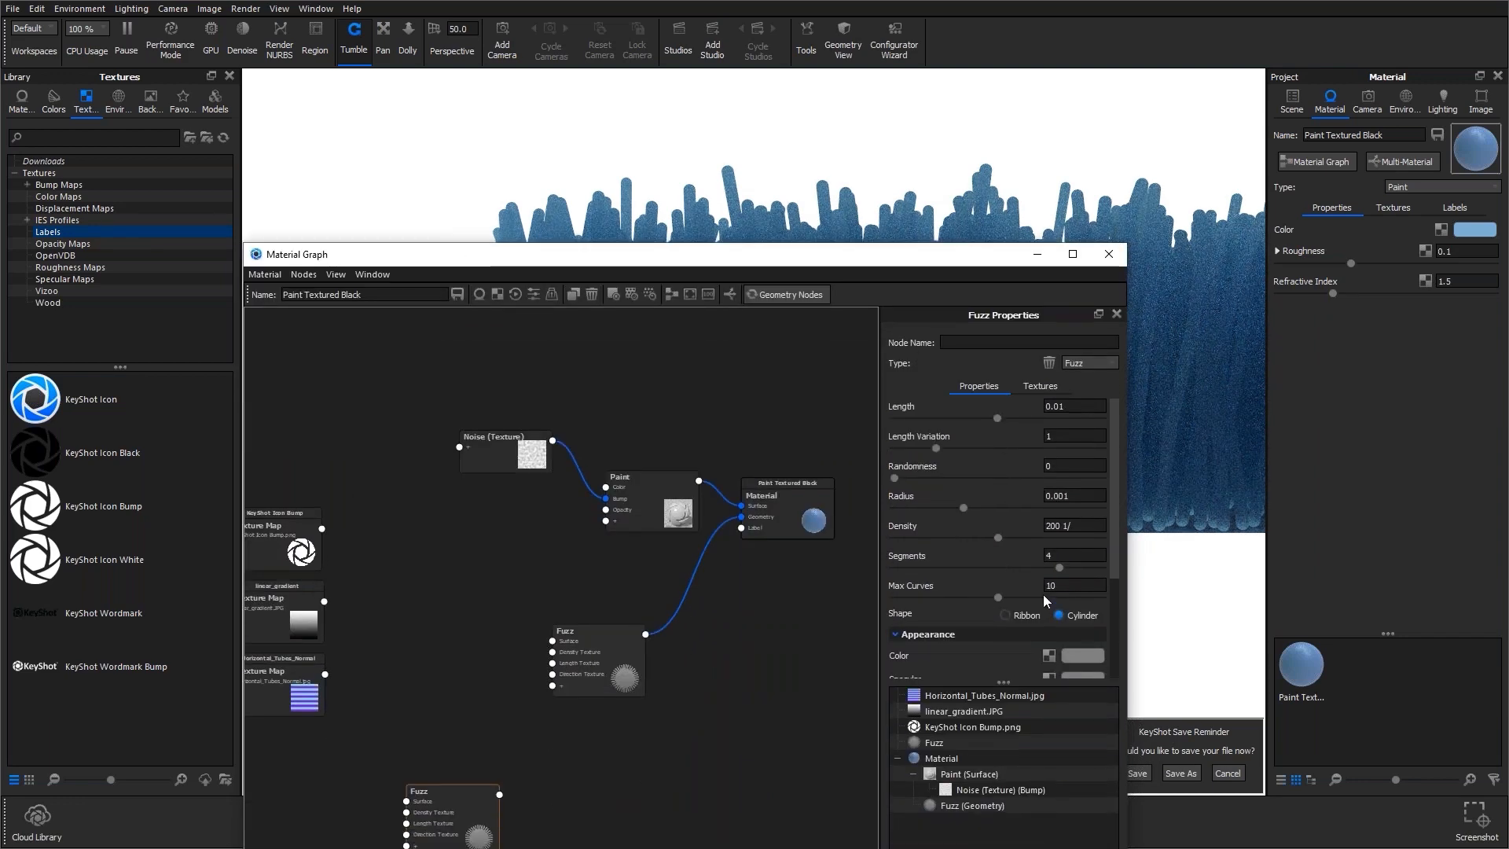
click(1058, 616)
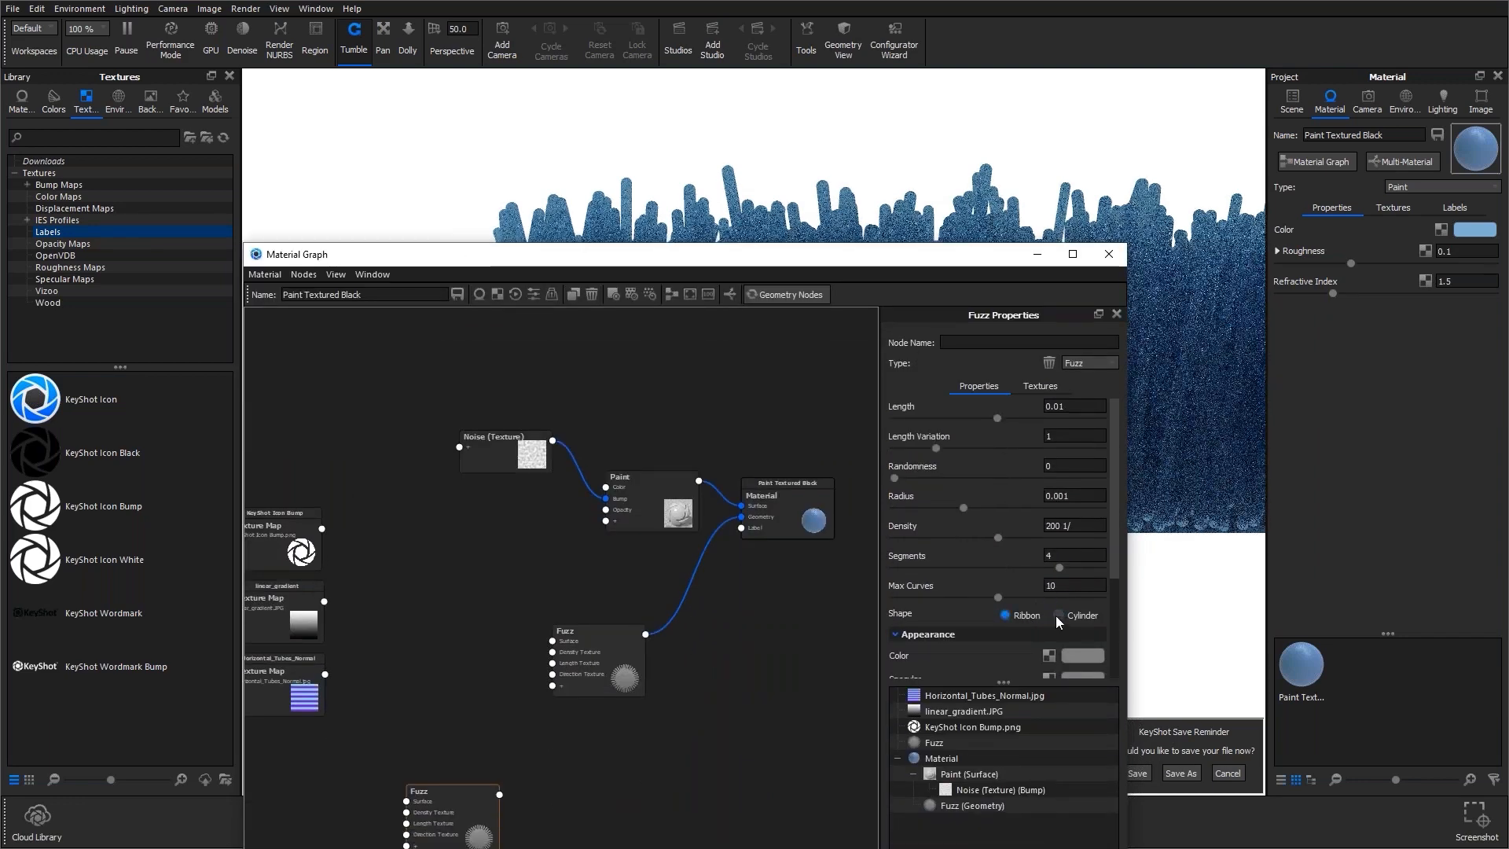
Swap the Material's Geometry connection to the Cylinder-shaped Fuzz node and inspect its strands up close.
drag(581, 633, 587, 691)
drag(456, 798, 557, 561)
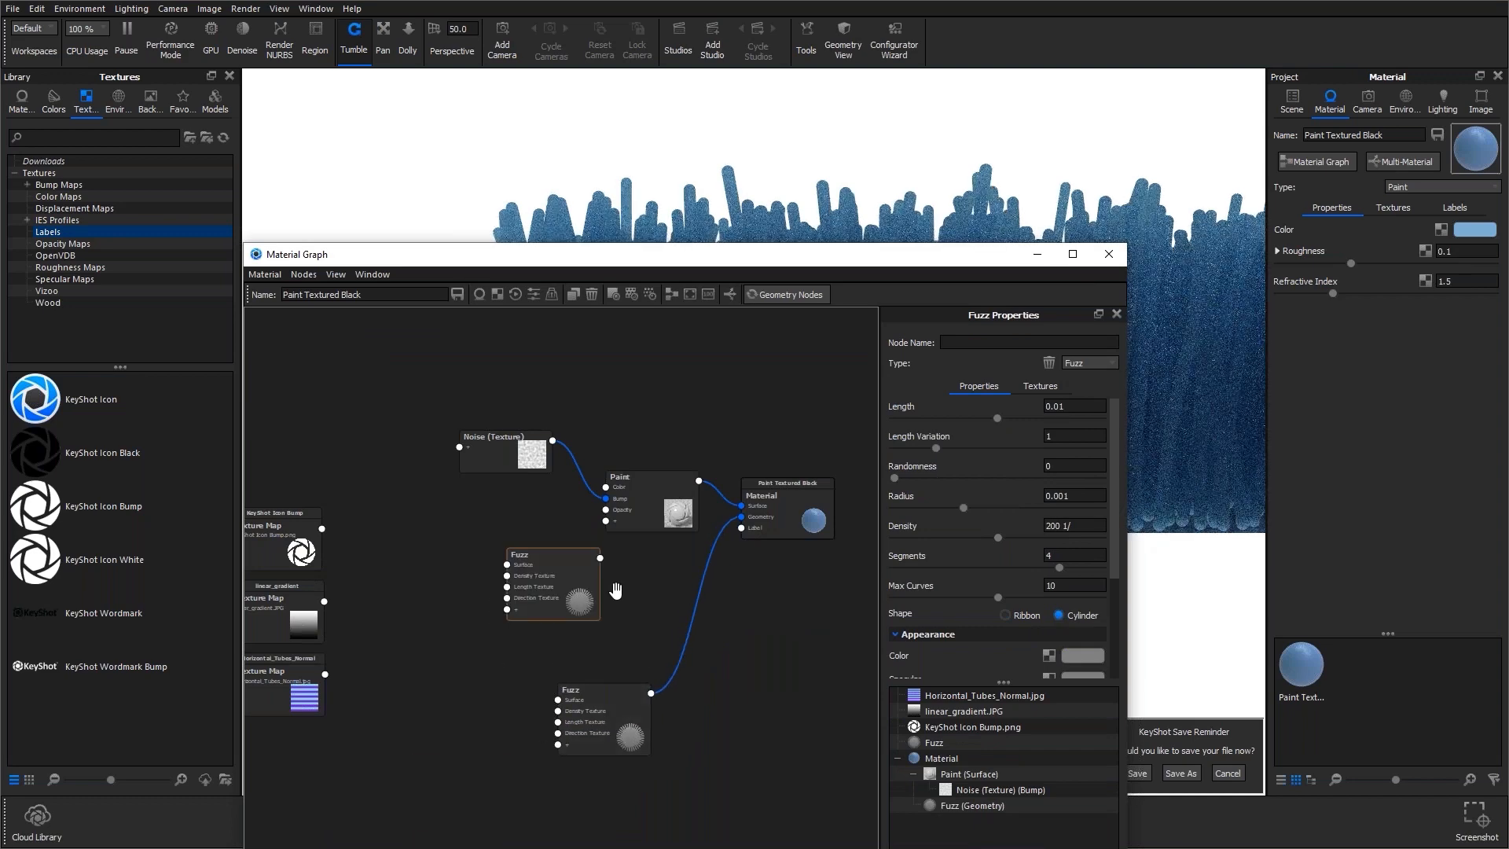
drag(742, 516, 698, 600)
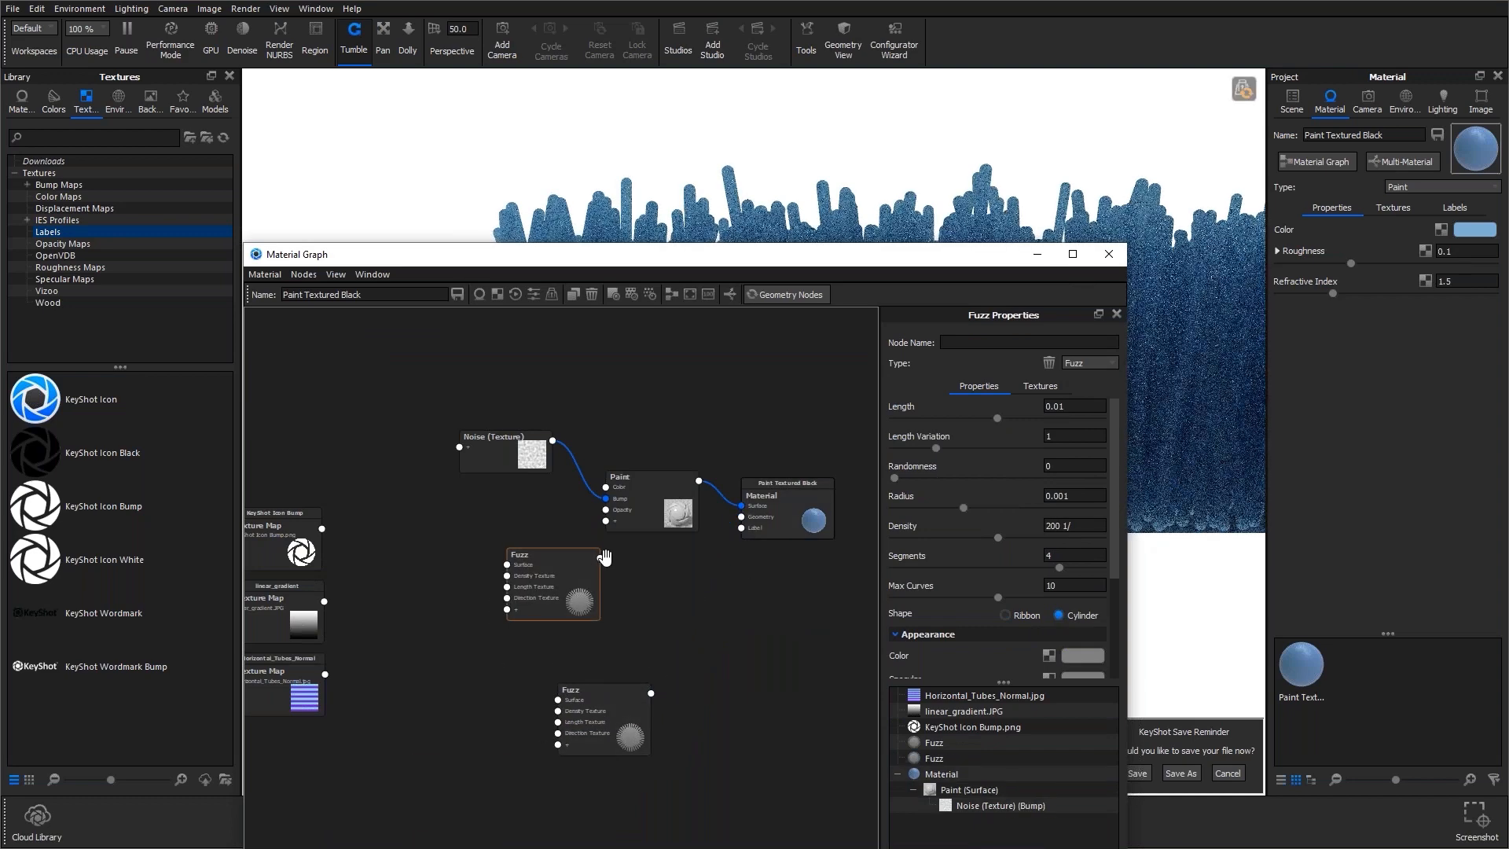
drag(600, 558, 741, 517)
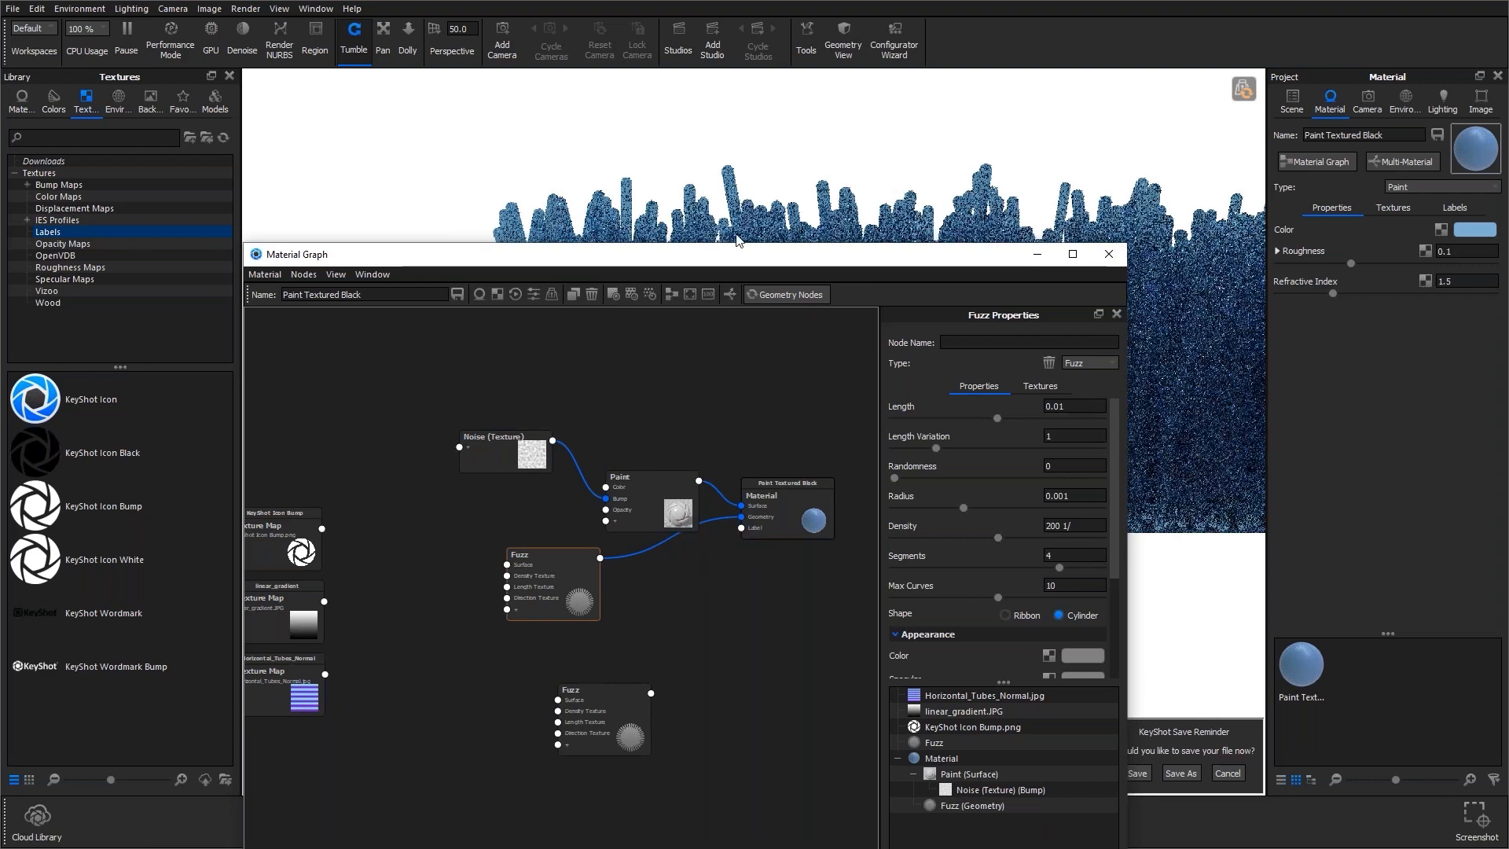
drag(723, 256, 743, 302)
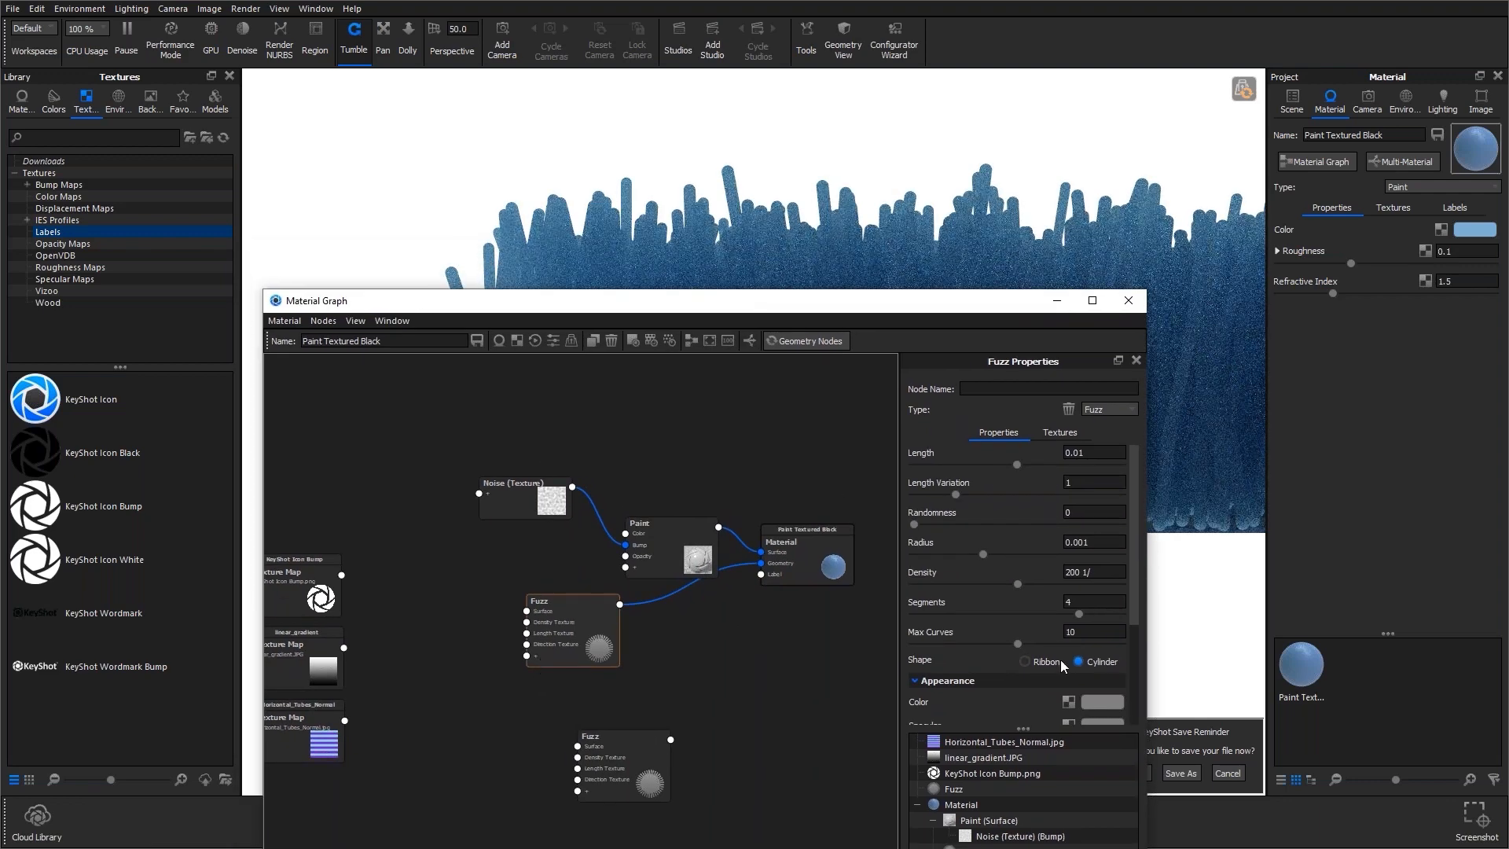
drag(708, 300, 739, 596)
drag(496, 442, 592, 396)
scroll(592, 338, up, 3)
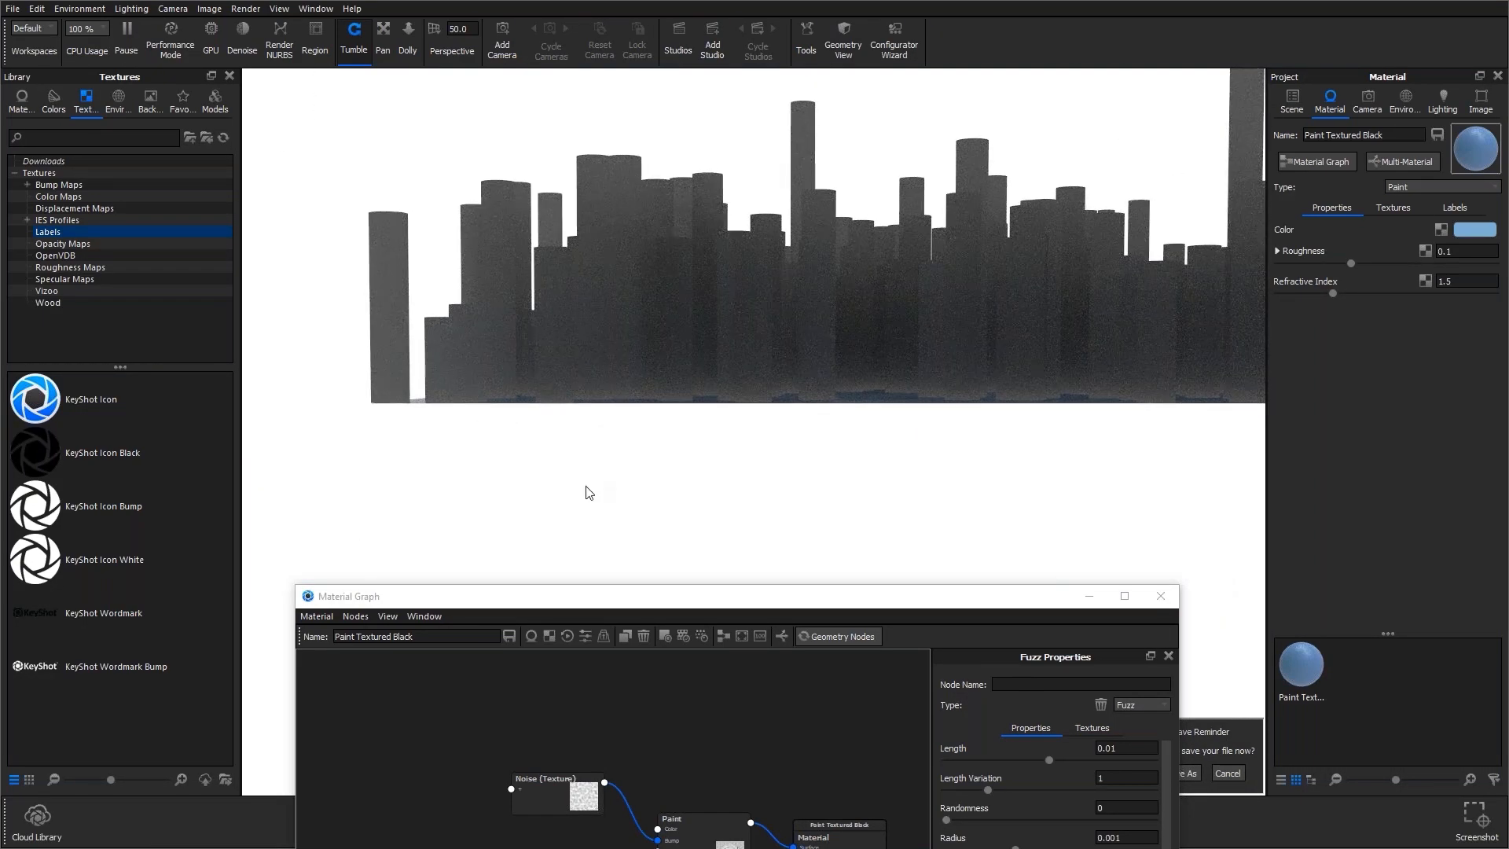
Move the Cylinder-shaped Fuzz node aside, disconnect it, and reconnect the original Fuzz node to the Material's Geometry input.
drag(566, 611, 592, 173)
drag(606, 497, 508, 721)
drag(818, 420, 770, 471)
drag(707, 610, 819, 420)
drag(672, 524, 672, 538)
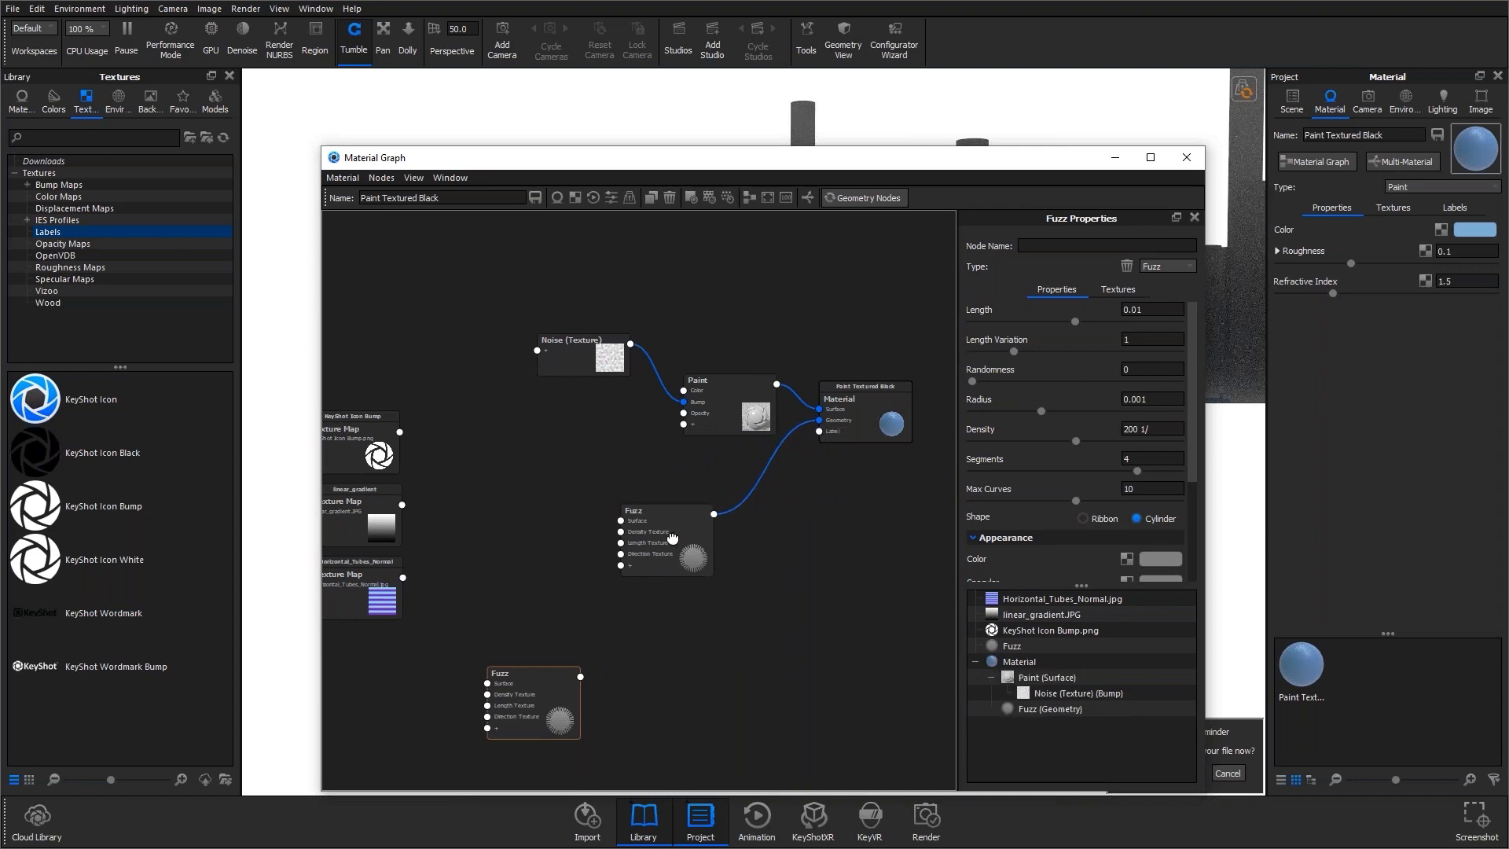
drag(849, 168, 861, 335)
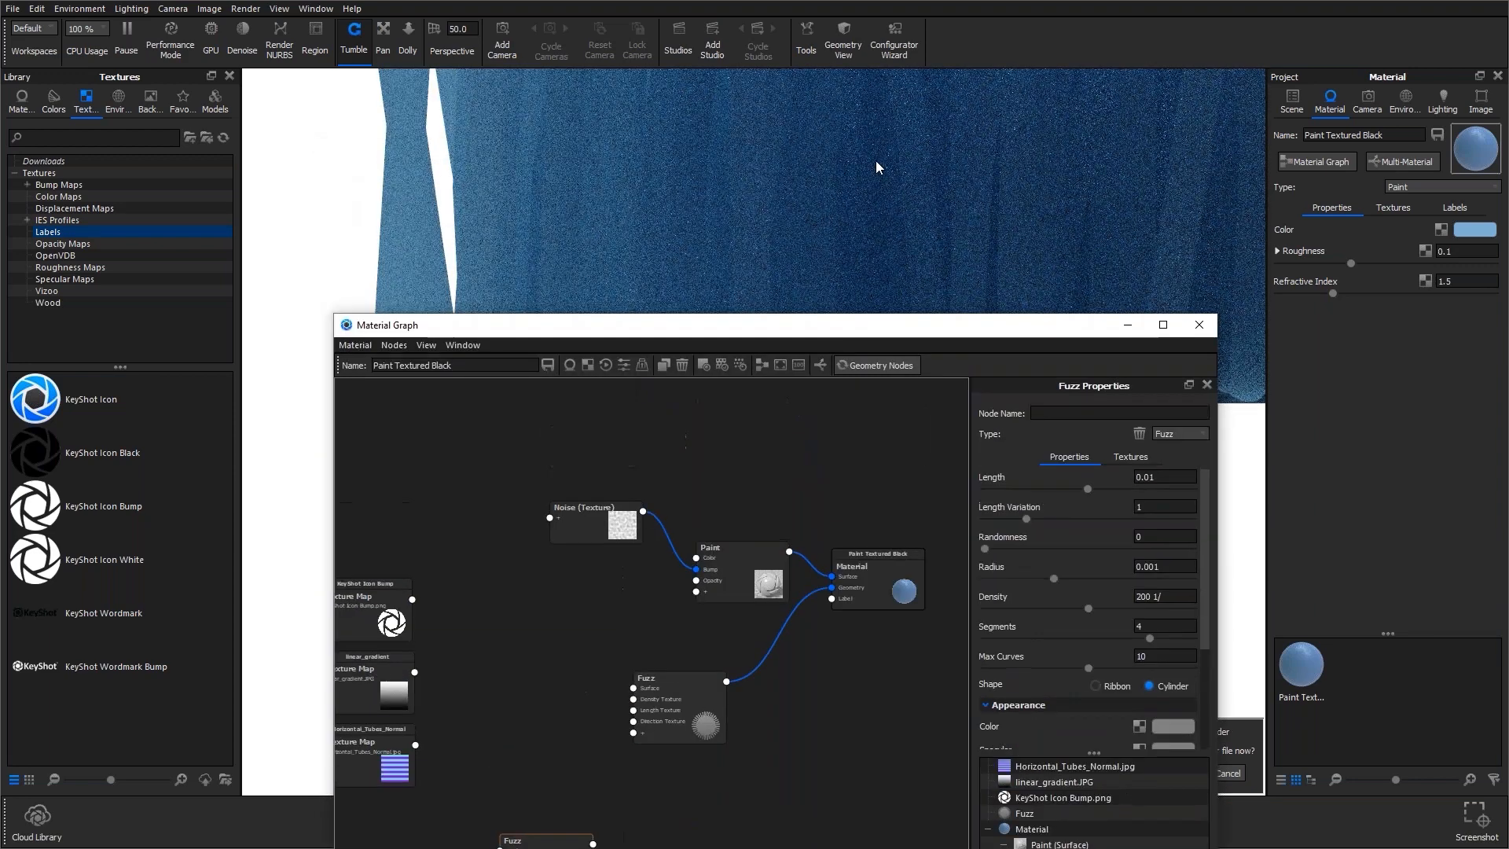
Connect the KeyShot Icon Bump texture map to the Density Texture input of the connected Fuzz node.
drag(600, 324, 640, 198)
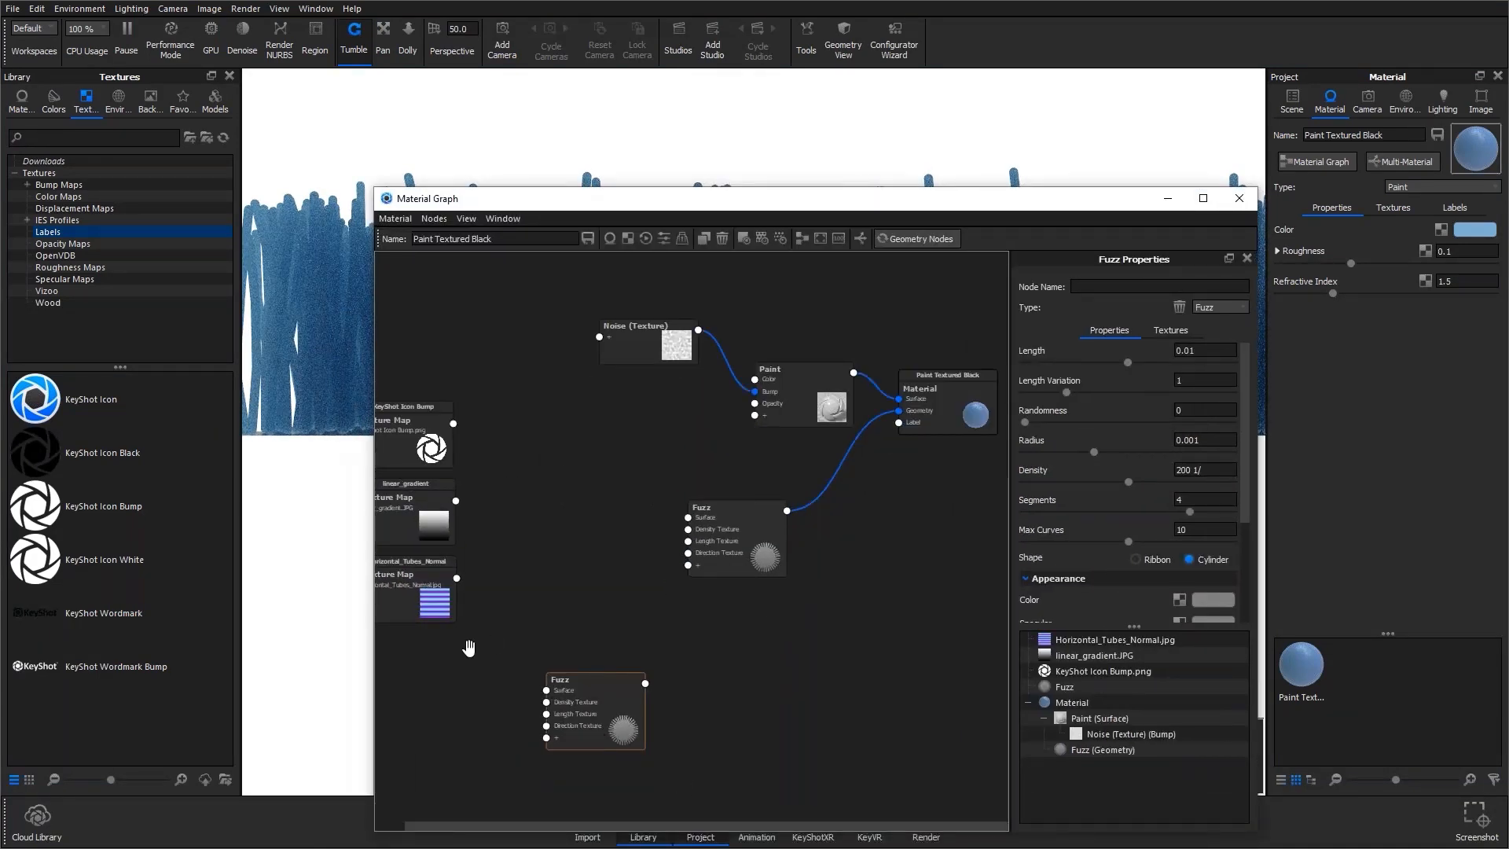
drag(458, 831, 428, 832)
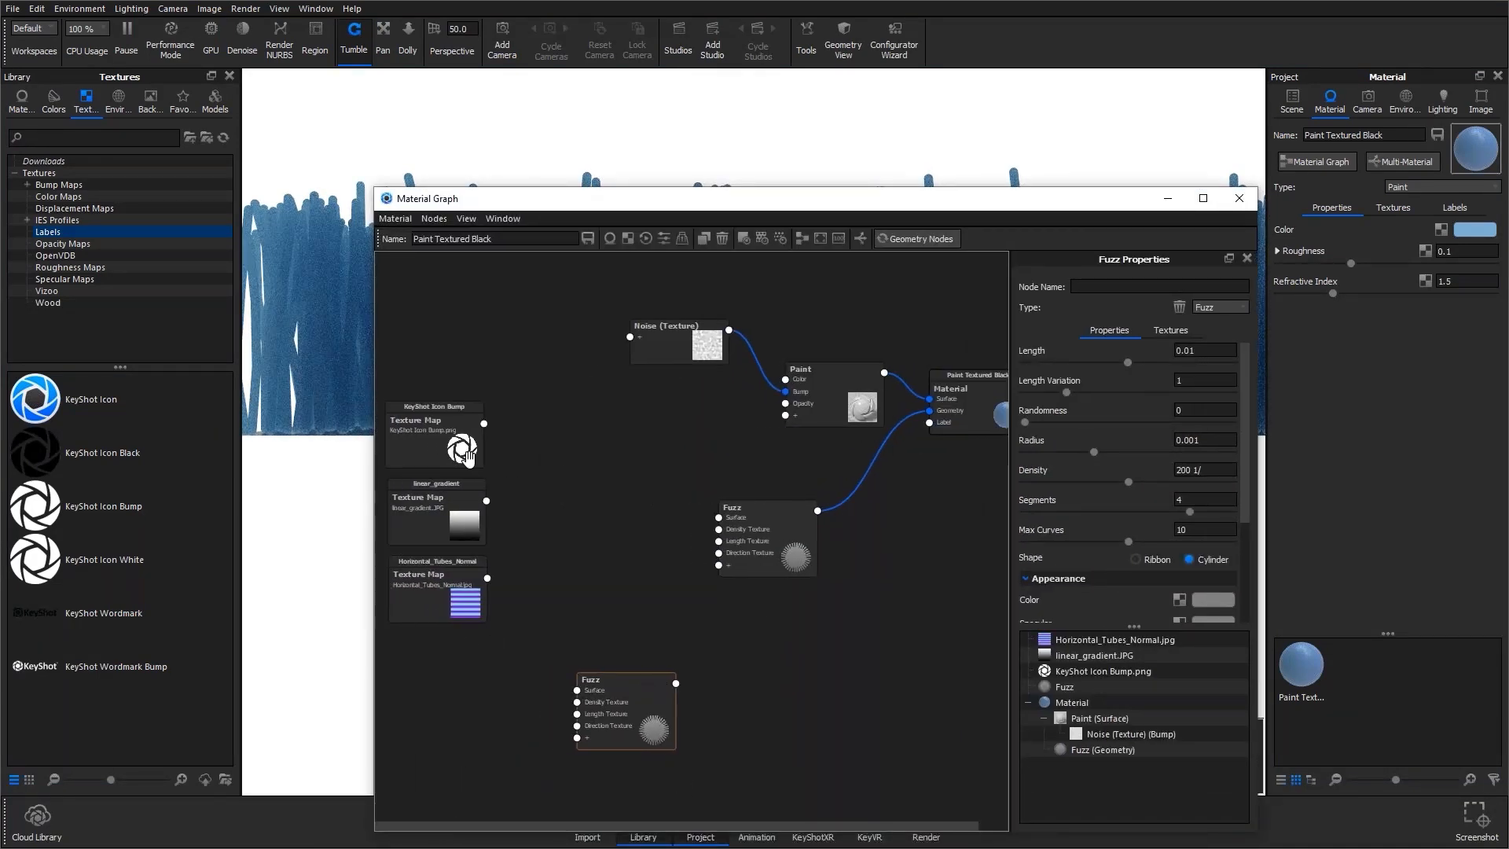
drag(486, 425, 720, 534)
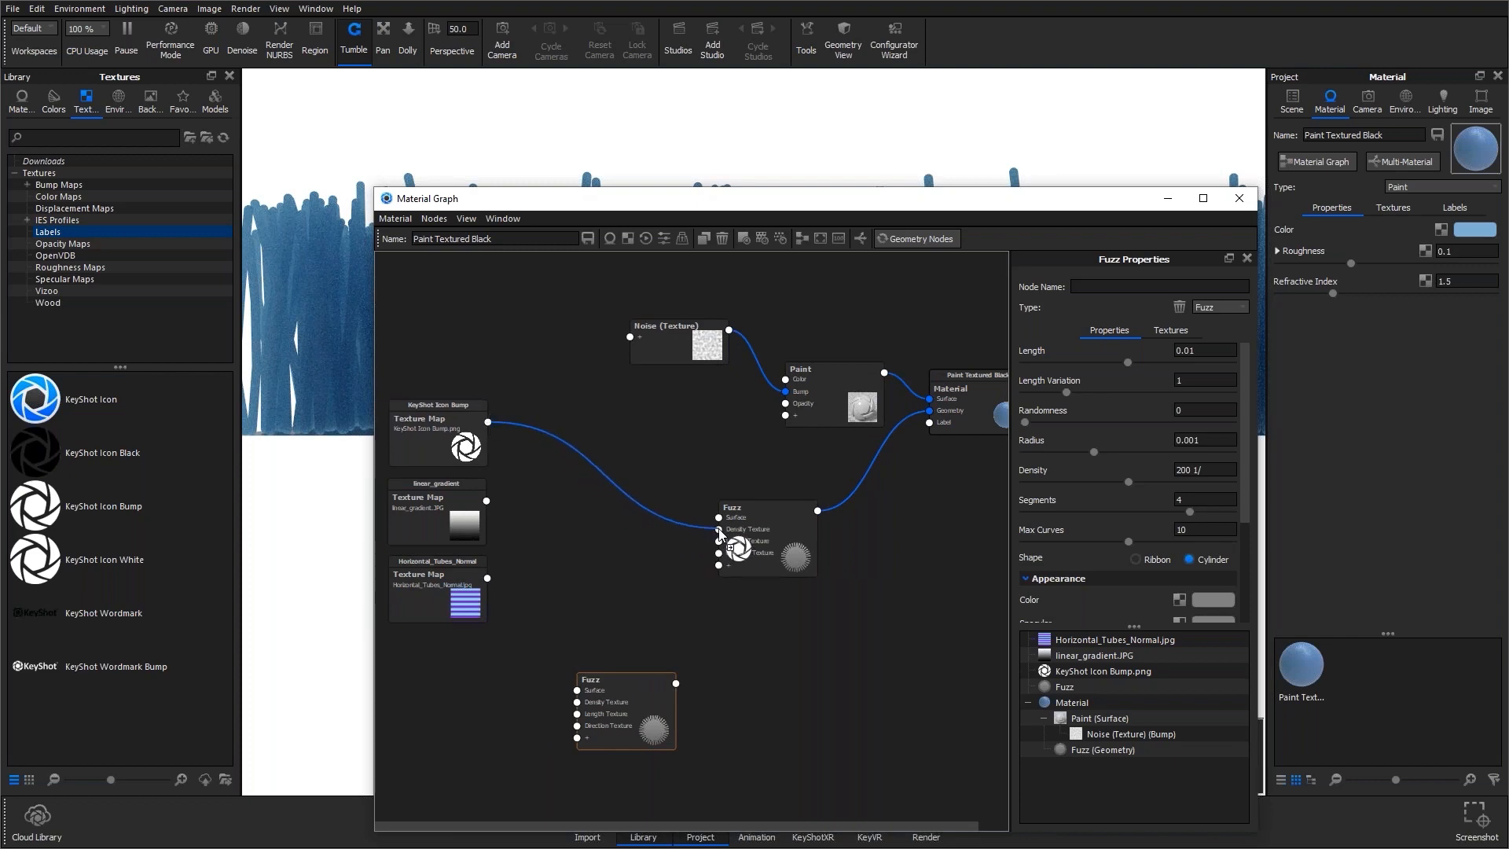
Examine the logo-shaped fuzz on the plane from the side and from above.
drag(798, 200, 697, 414)
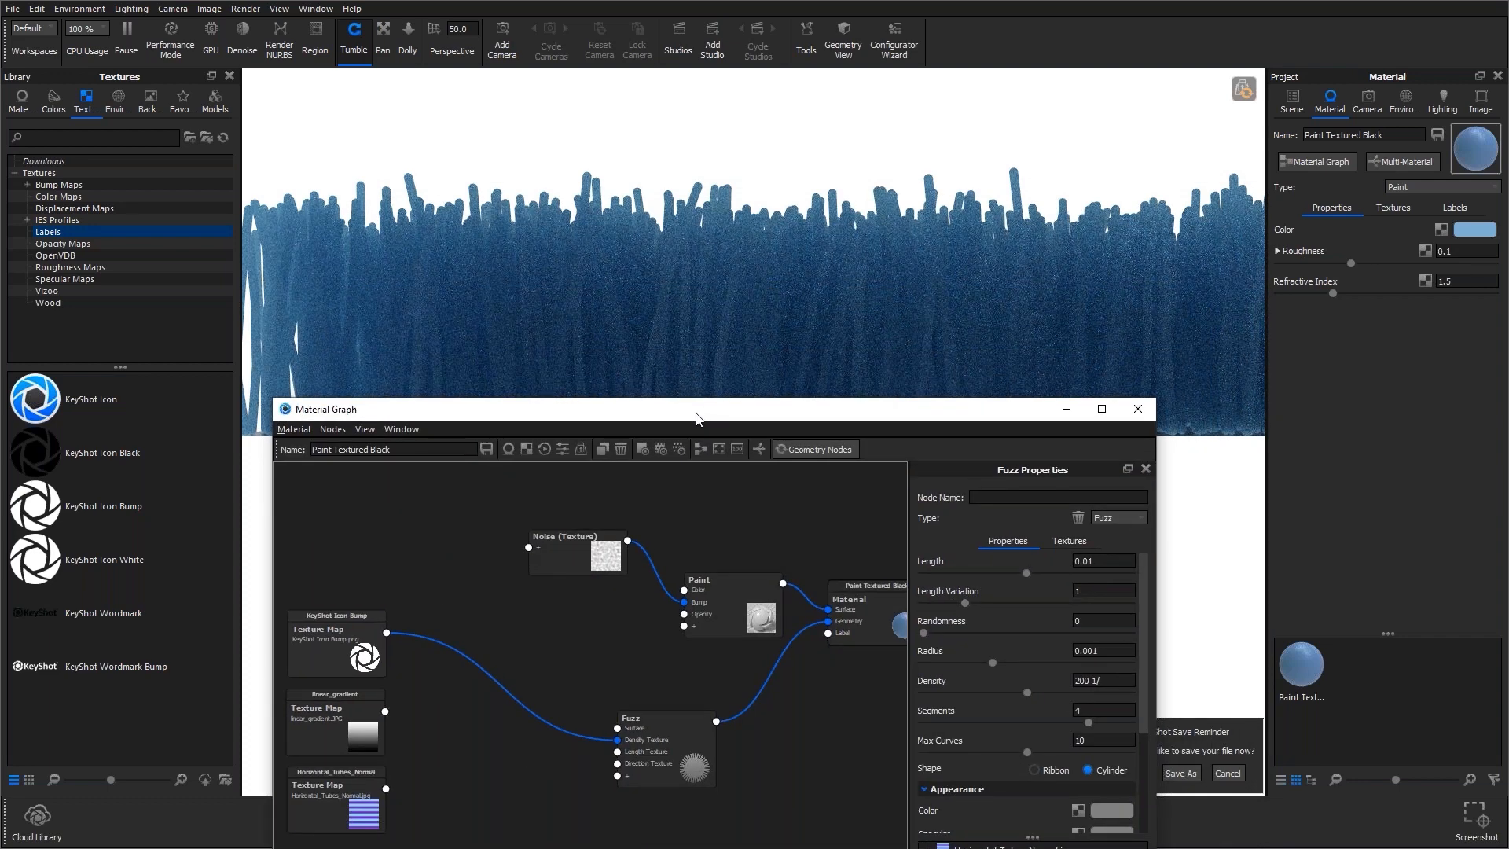
drag(854, 265, 925, 328)
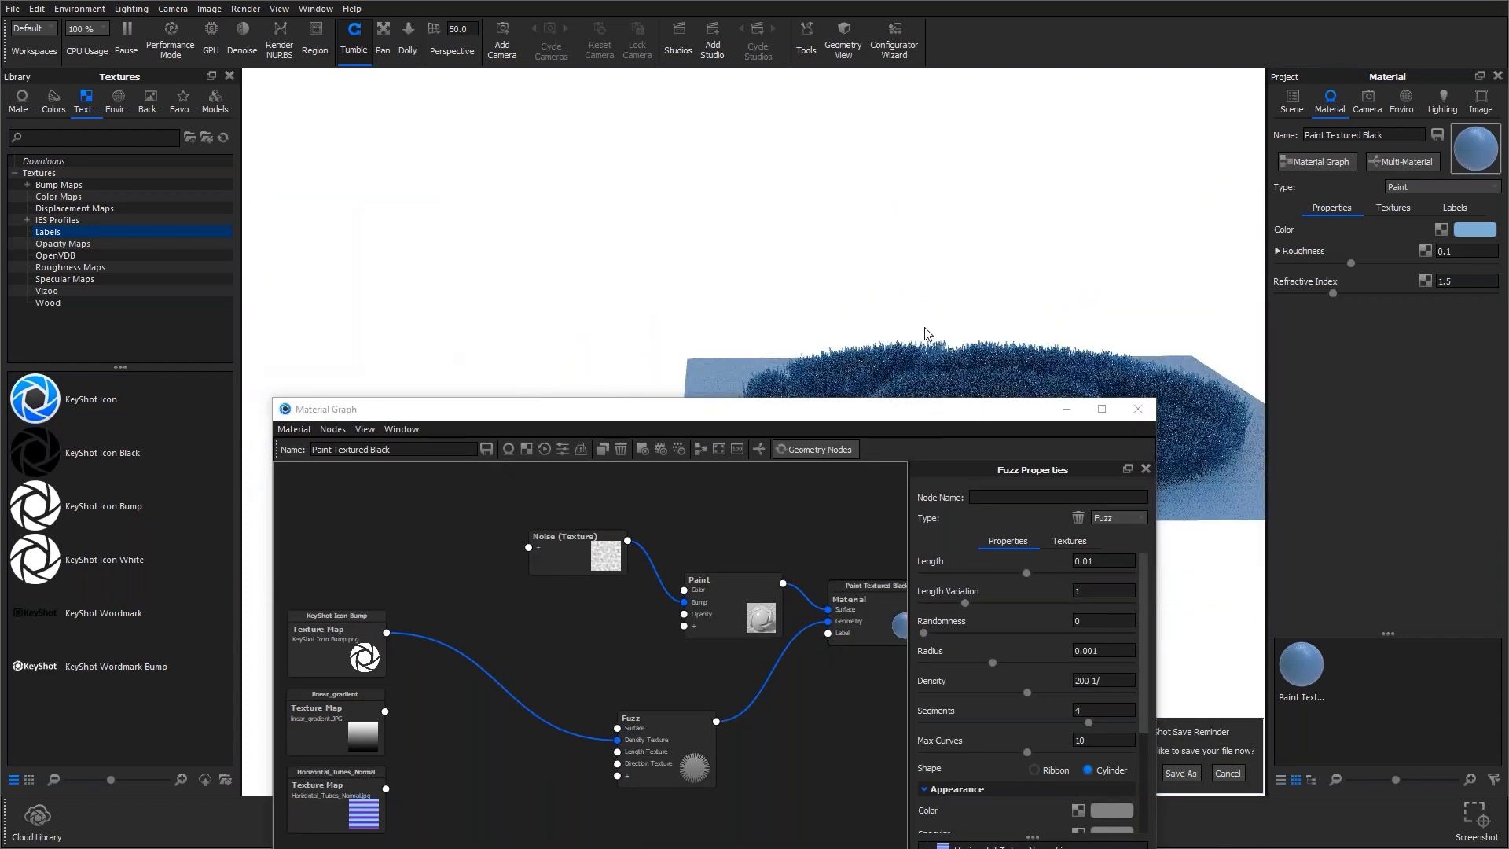
drag(676, 176, 744, 307)
drag(738, 411, 735, 627)
scroll(764, 314, down, 3)
scroll(760, 228, up, 6)
click(767, 198)
drag(768, 203, 721, 323)
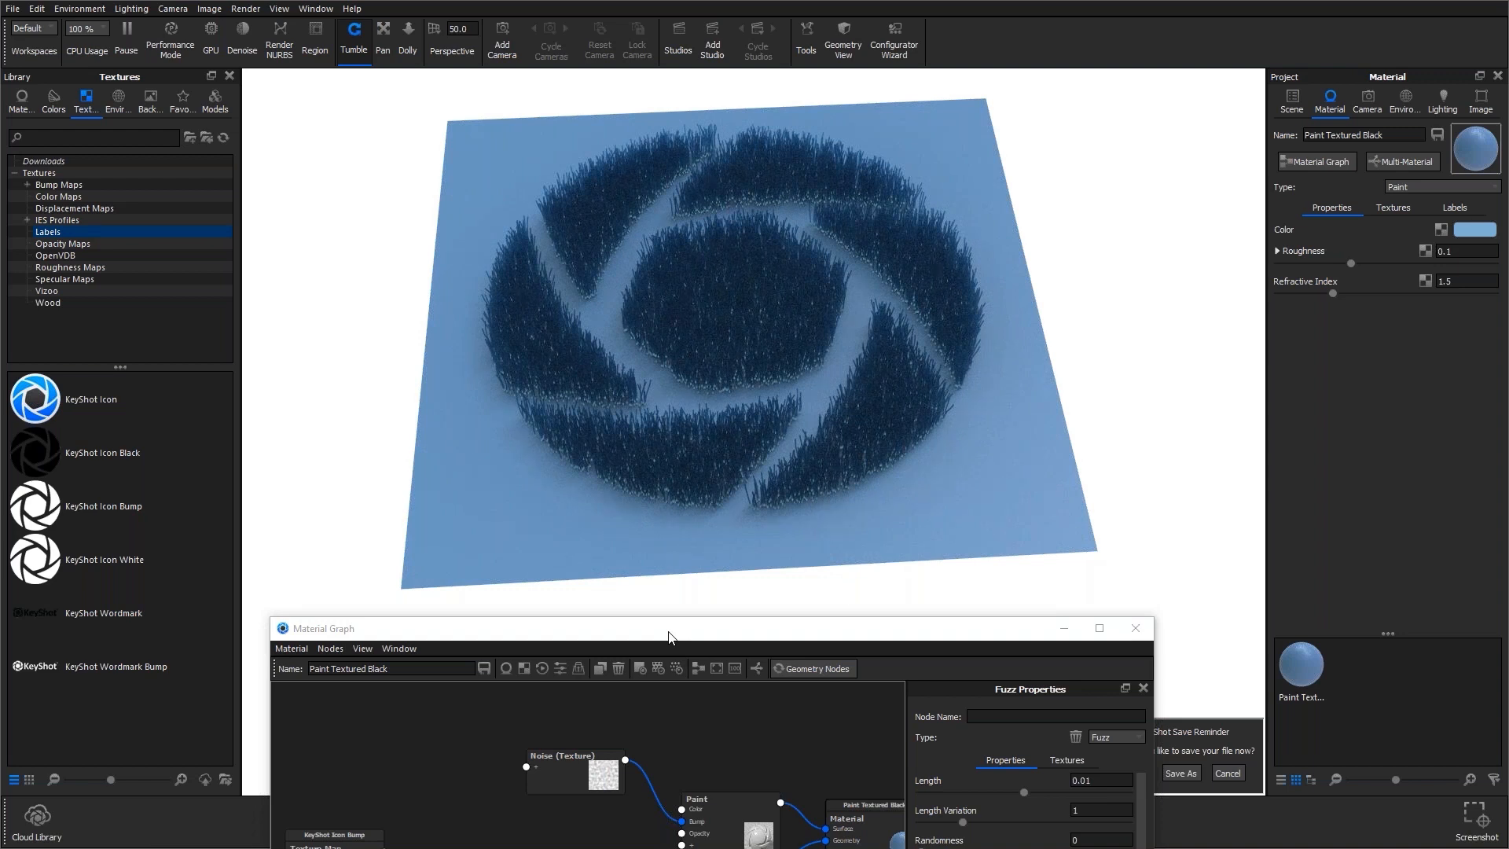
Insert a Color Invert utility between the KeyShot Icon Bump texture and the Fuzz node's Density Texture input, and inspect the inverted fuzz pattern.
drag(668, 636, 674, 155)
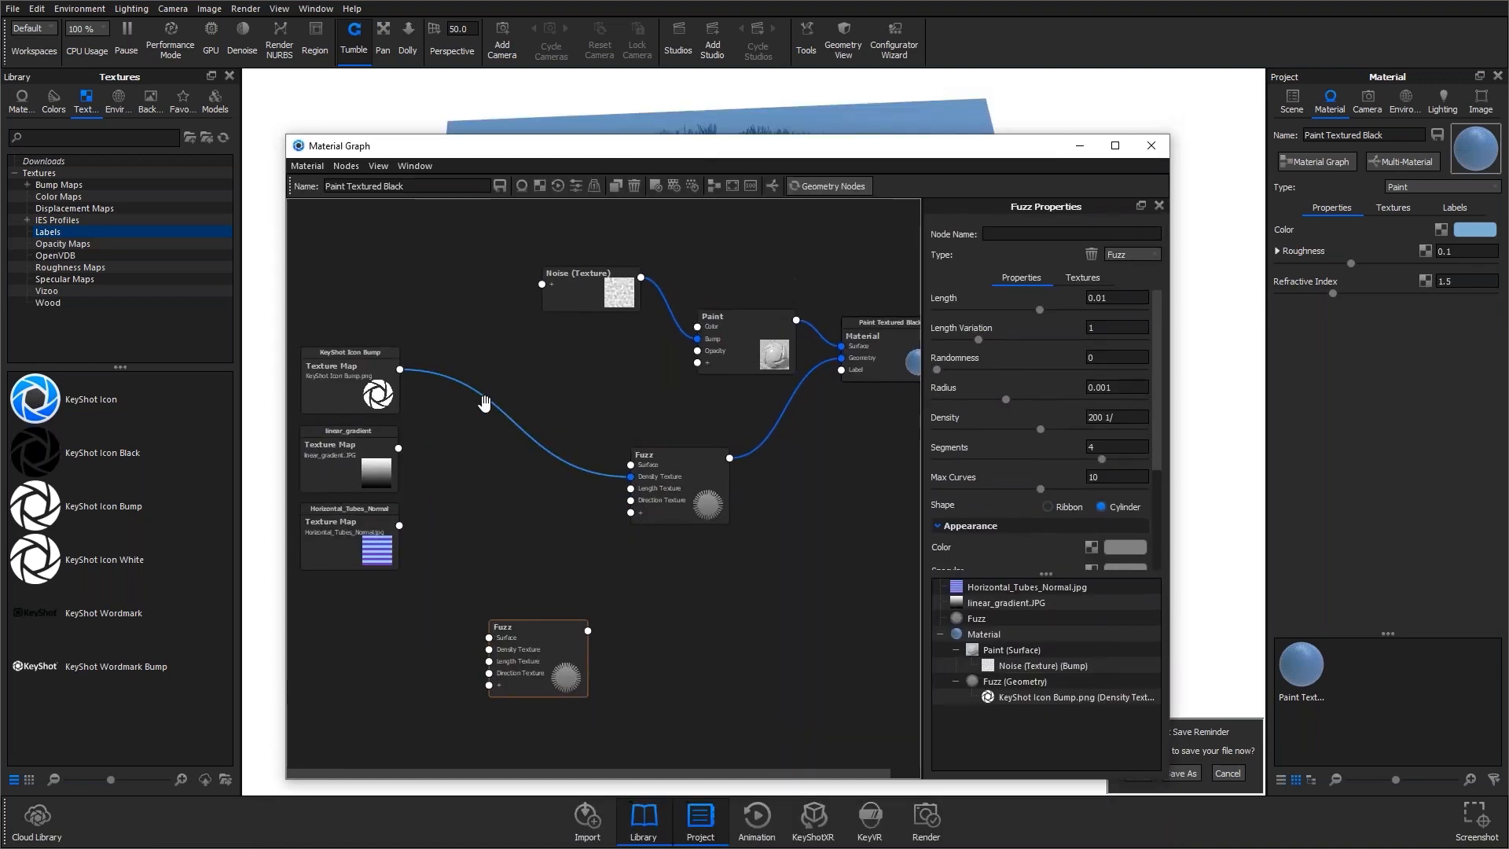
click(486, 401)
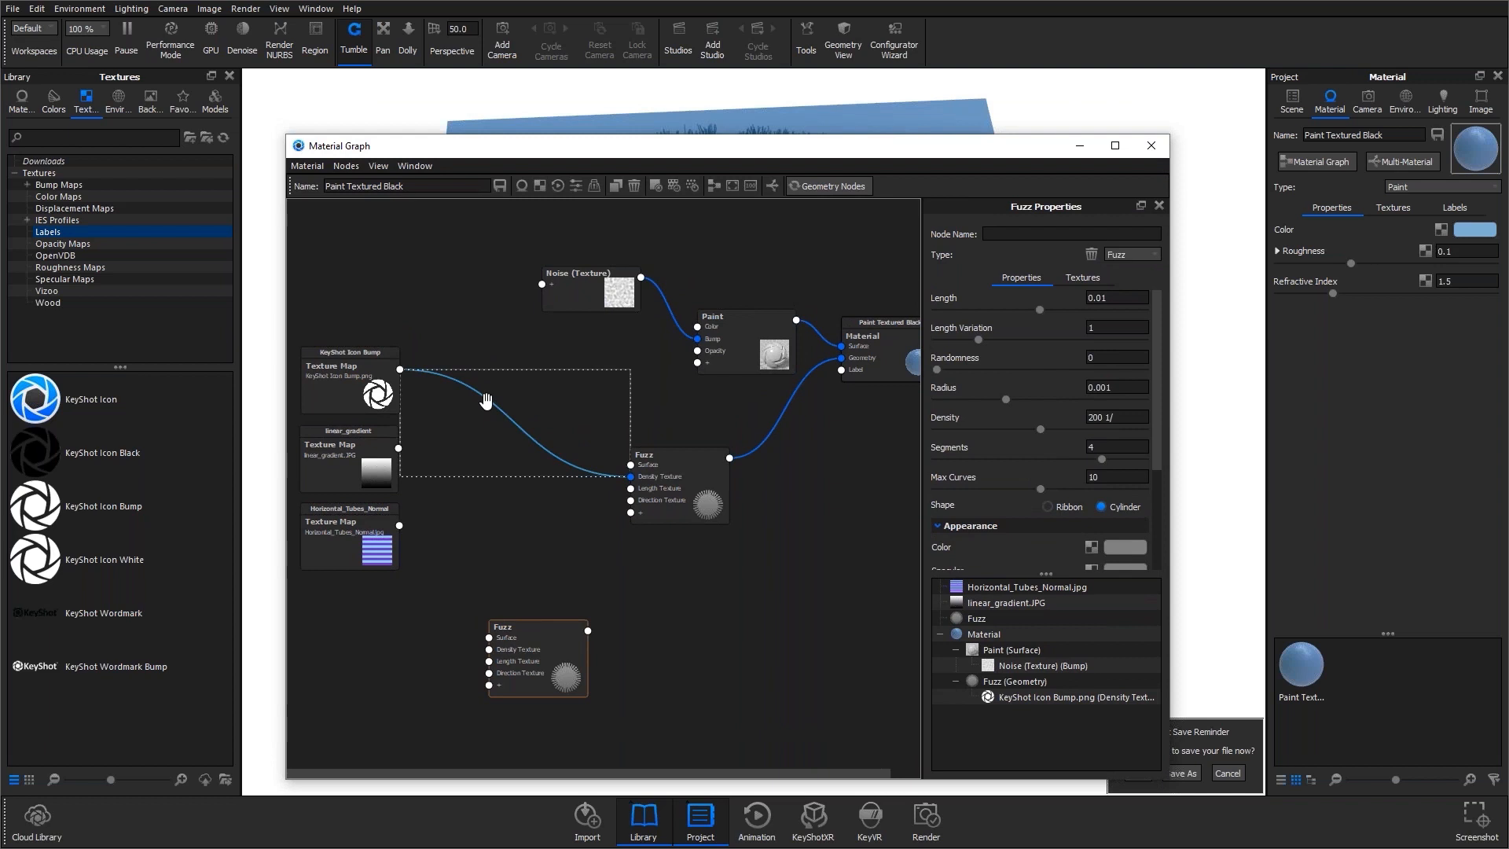
right_click(485, 400)
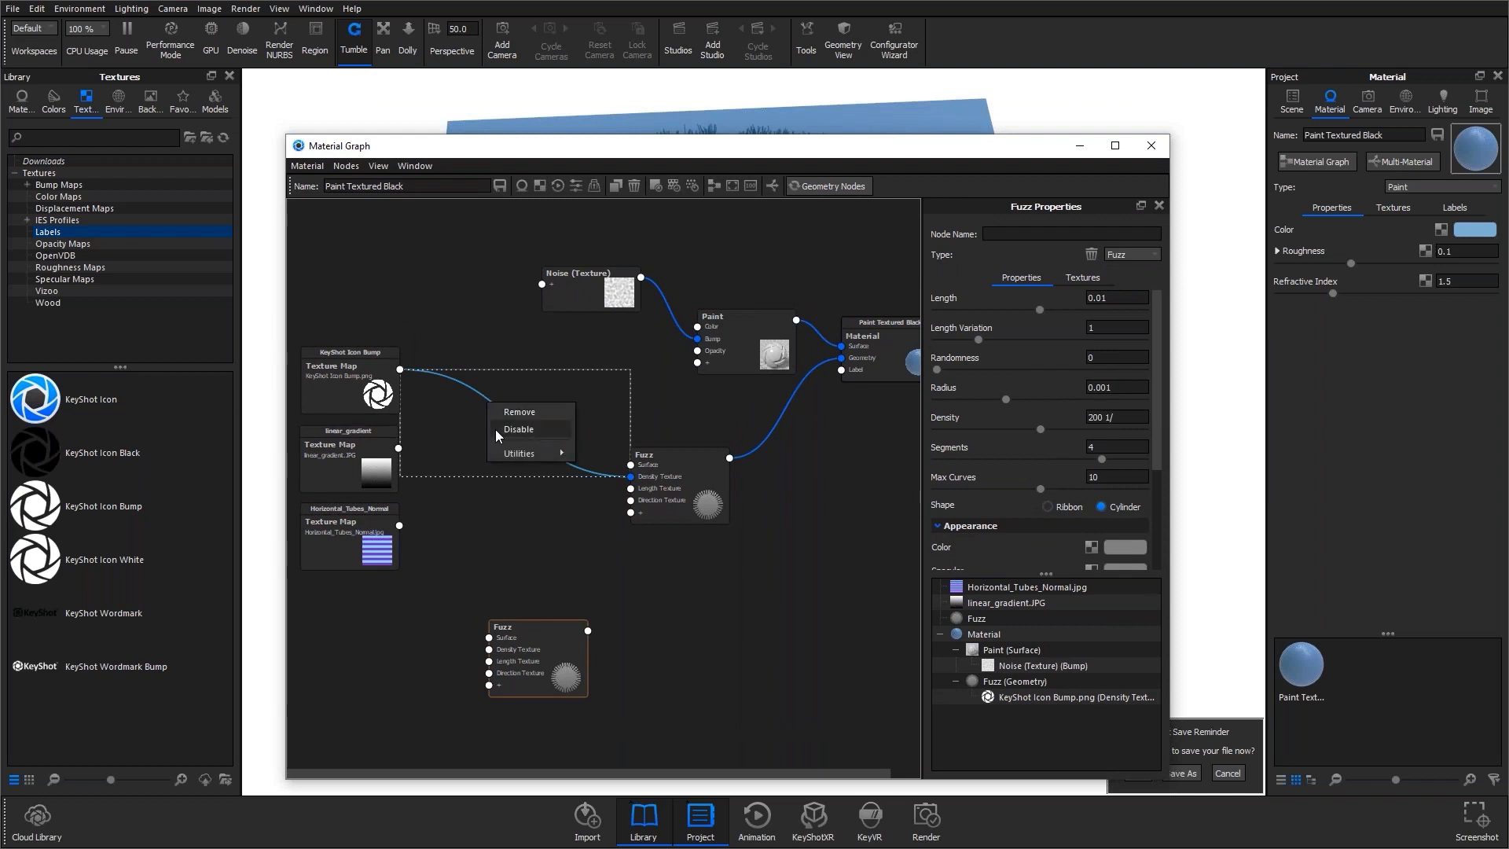
mouse_move(509, 453)
click(614, 488)
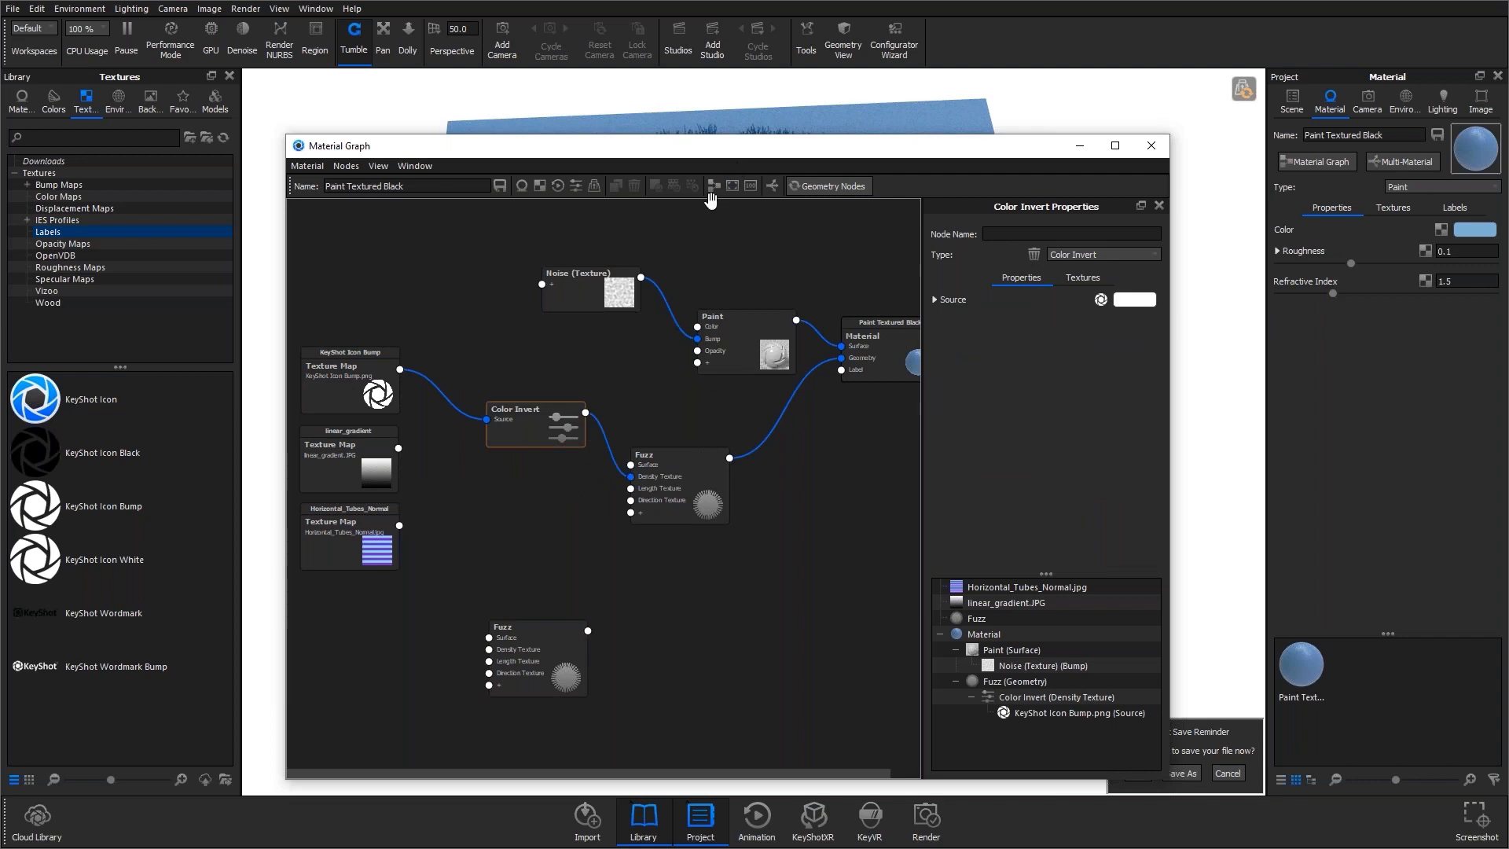
drag(711, 153, 659, 378)
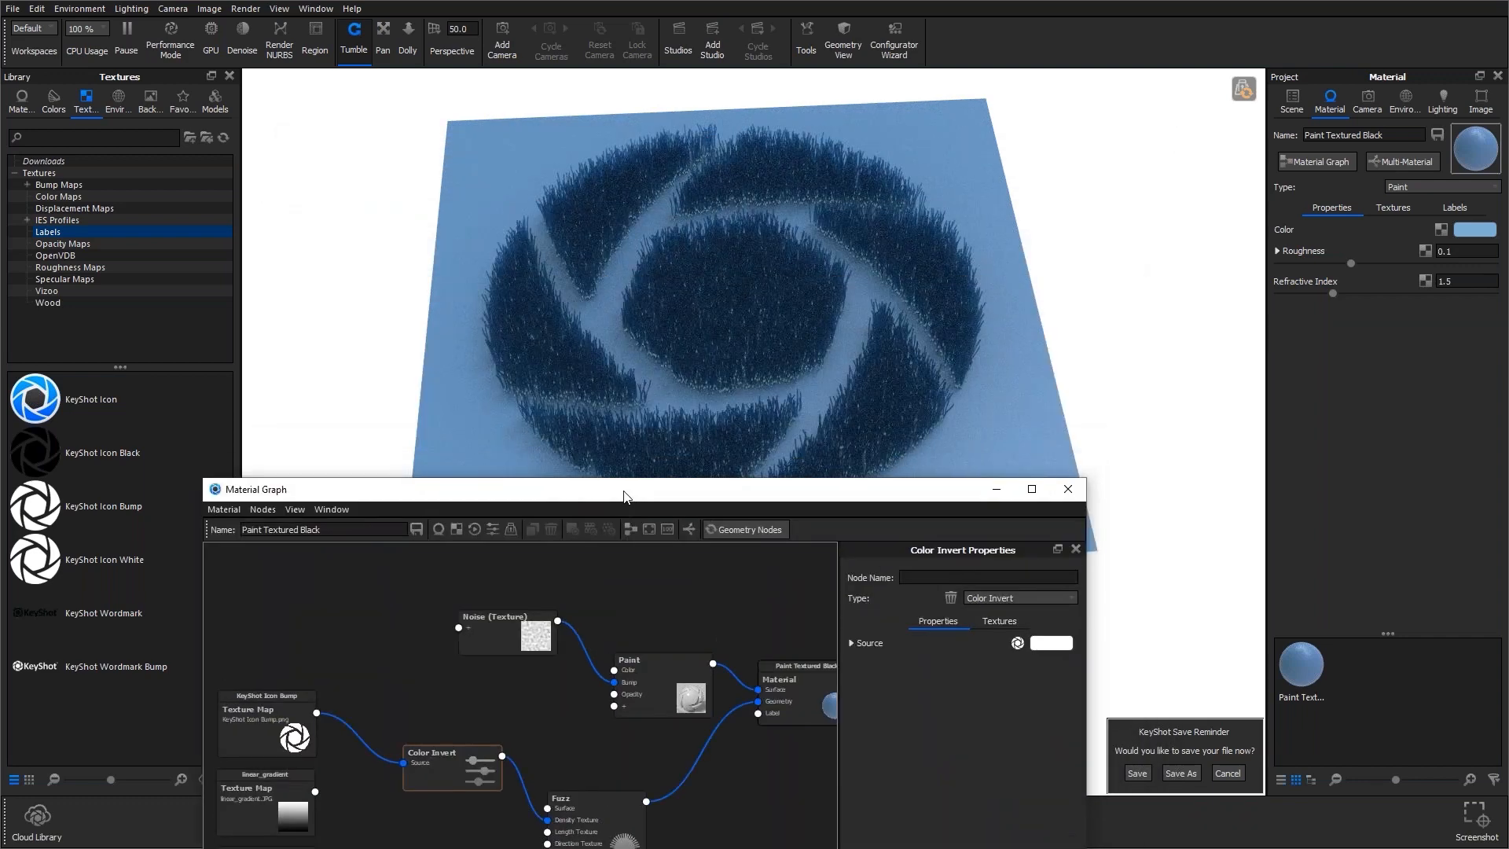
drag(667, 424, 817, 280)
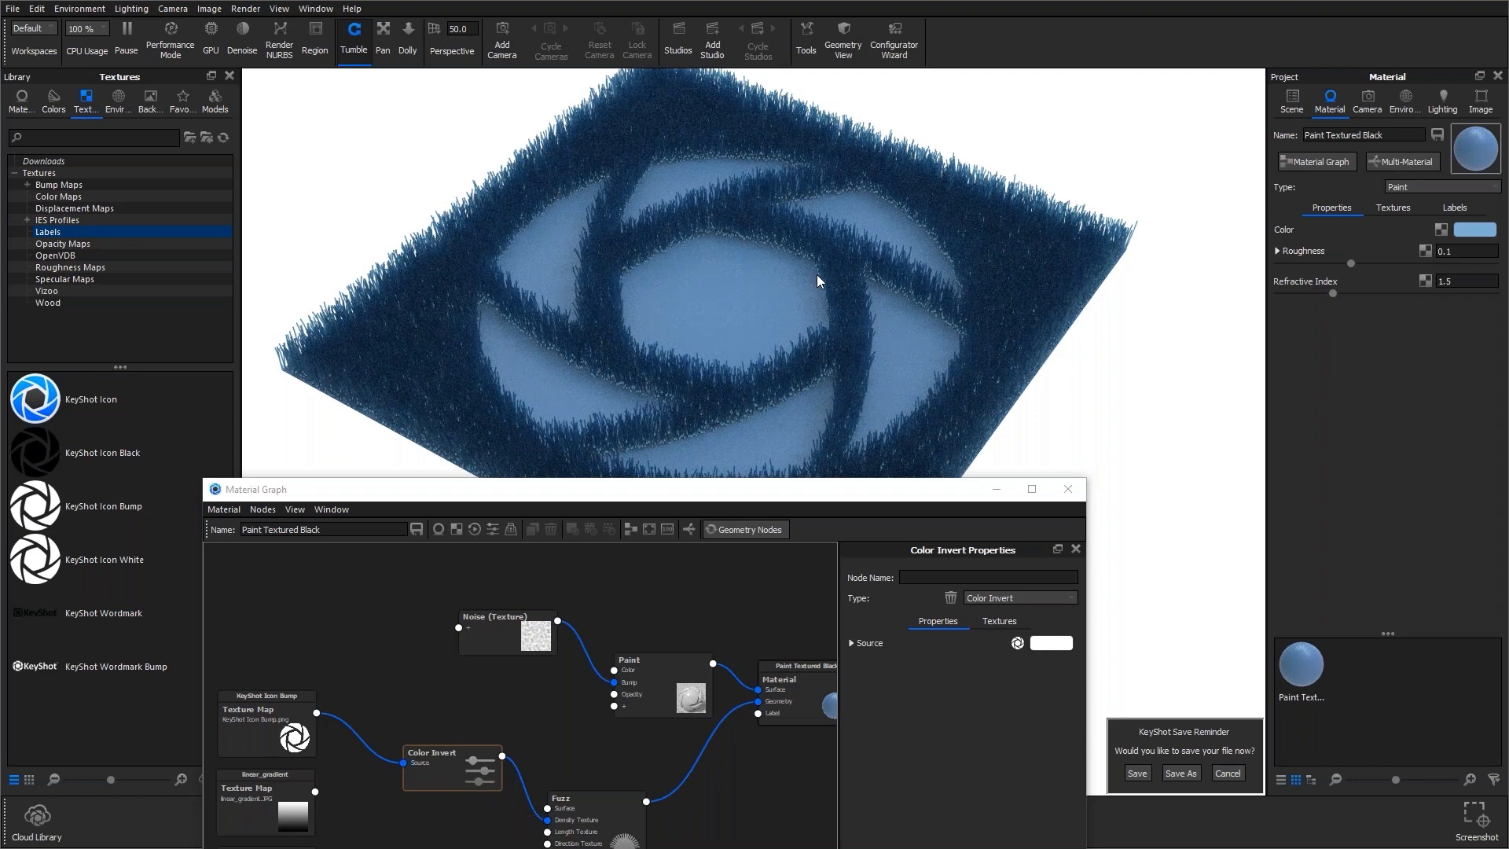
mouse_move(690, 475)
mouse_down()
mouse_move(700, 399)
mouse_move(718, 394)
mouse_move(691, 505)
mouse_move(674, 495)
mouse_up()
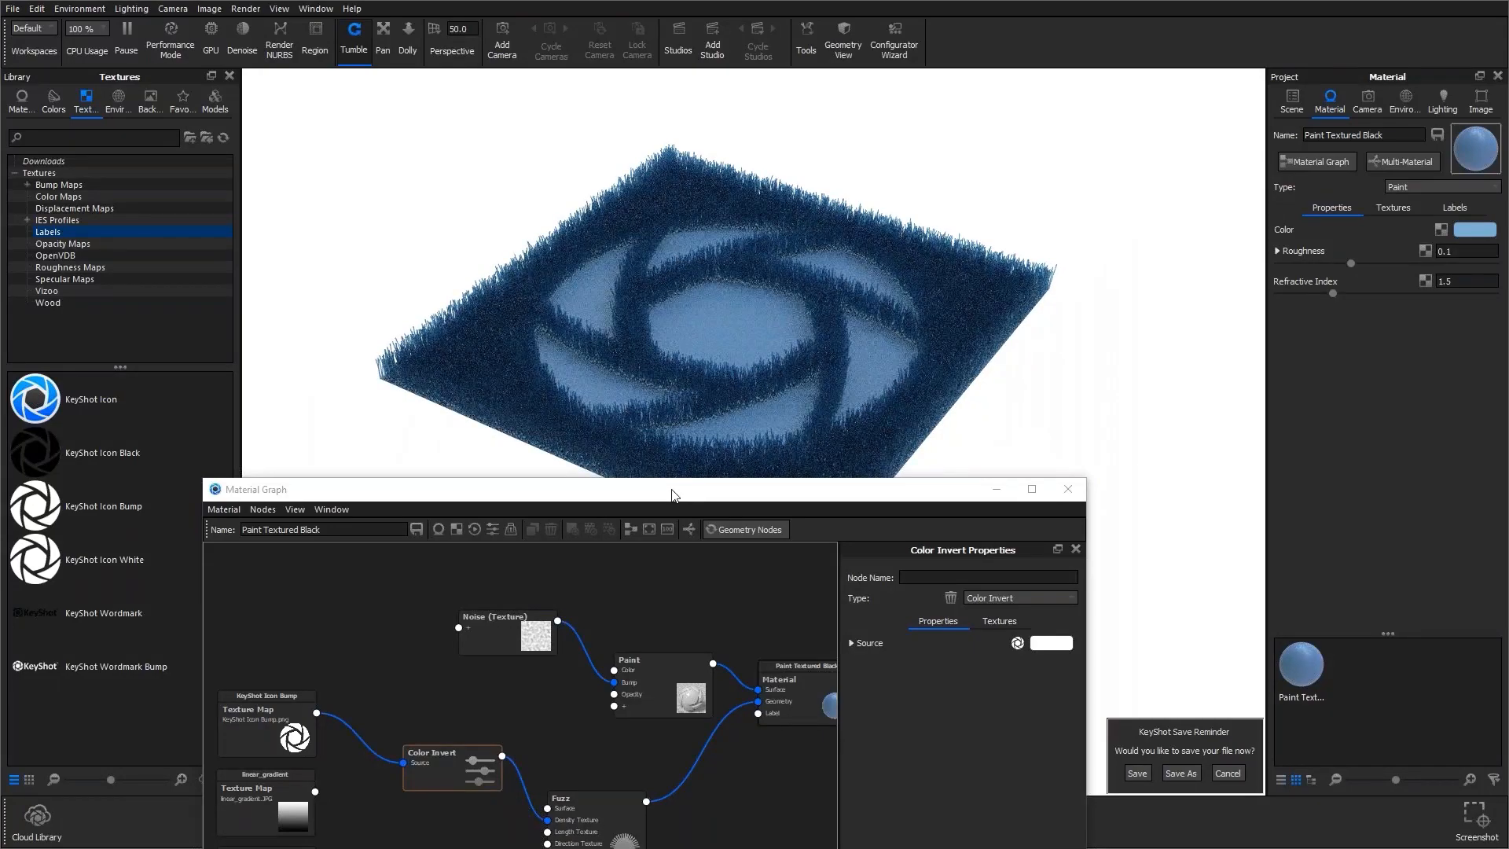
drag(698, 389, 920, 397)
Delete the Color Invert node, connect the linear_gradient texture map to the Fuzz node's Length Texture input, and inspect the fuzz from the side.
drag(697, 500, 753, 252)
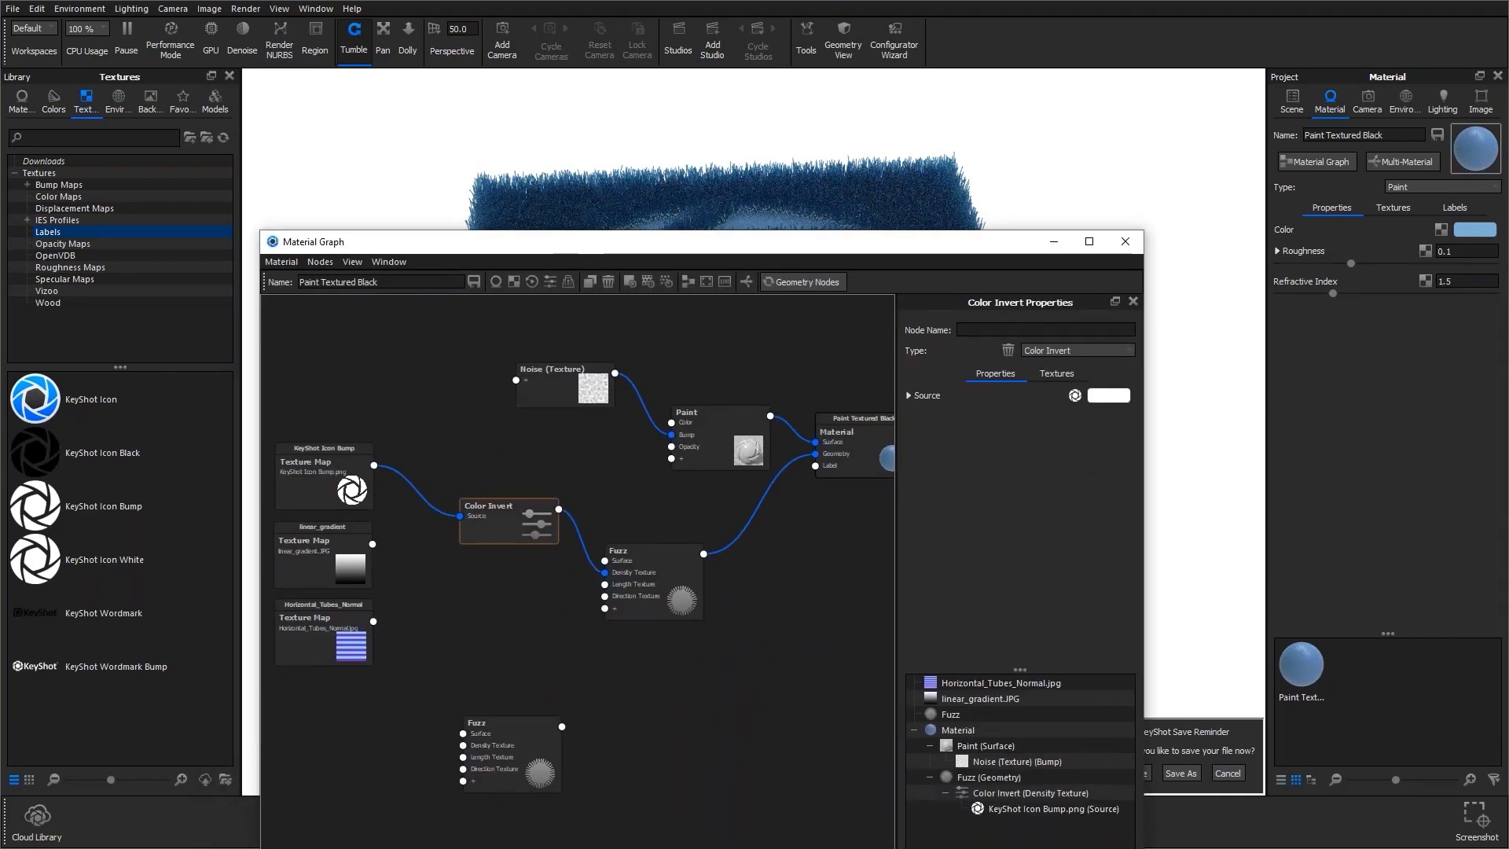
key(Delete)
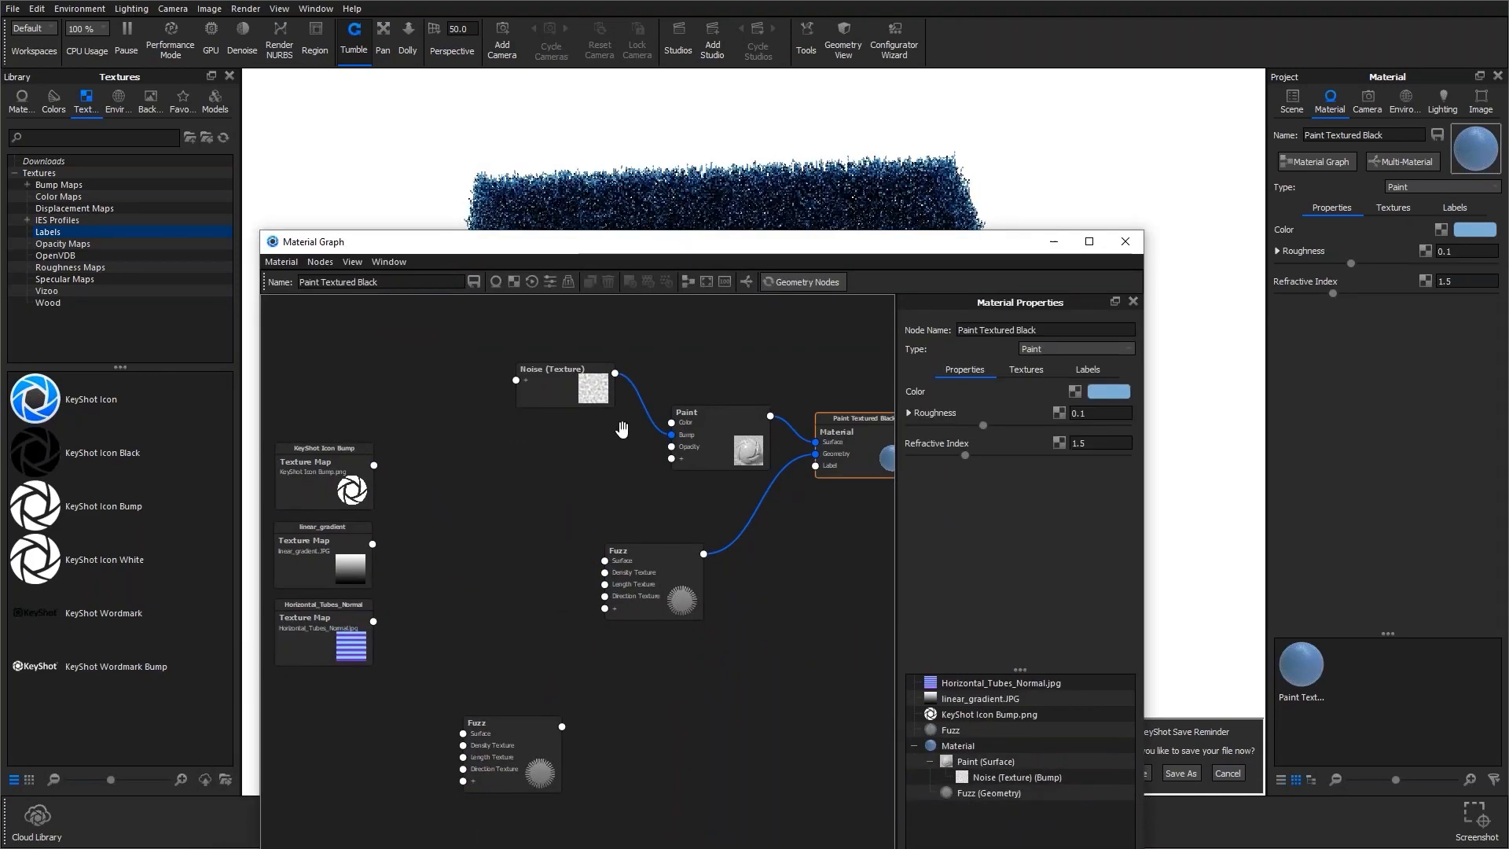
mouse_move(710, 244)
mouse_down()
mouse_move(701, 513)
mouse_move(651, 507)
mouse_move(702, 250)
mouse_up()
drag(428, 546, 659, 585)
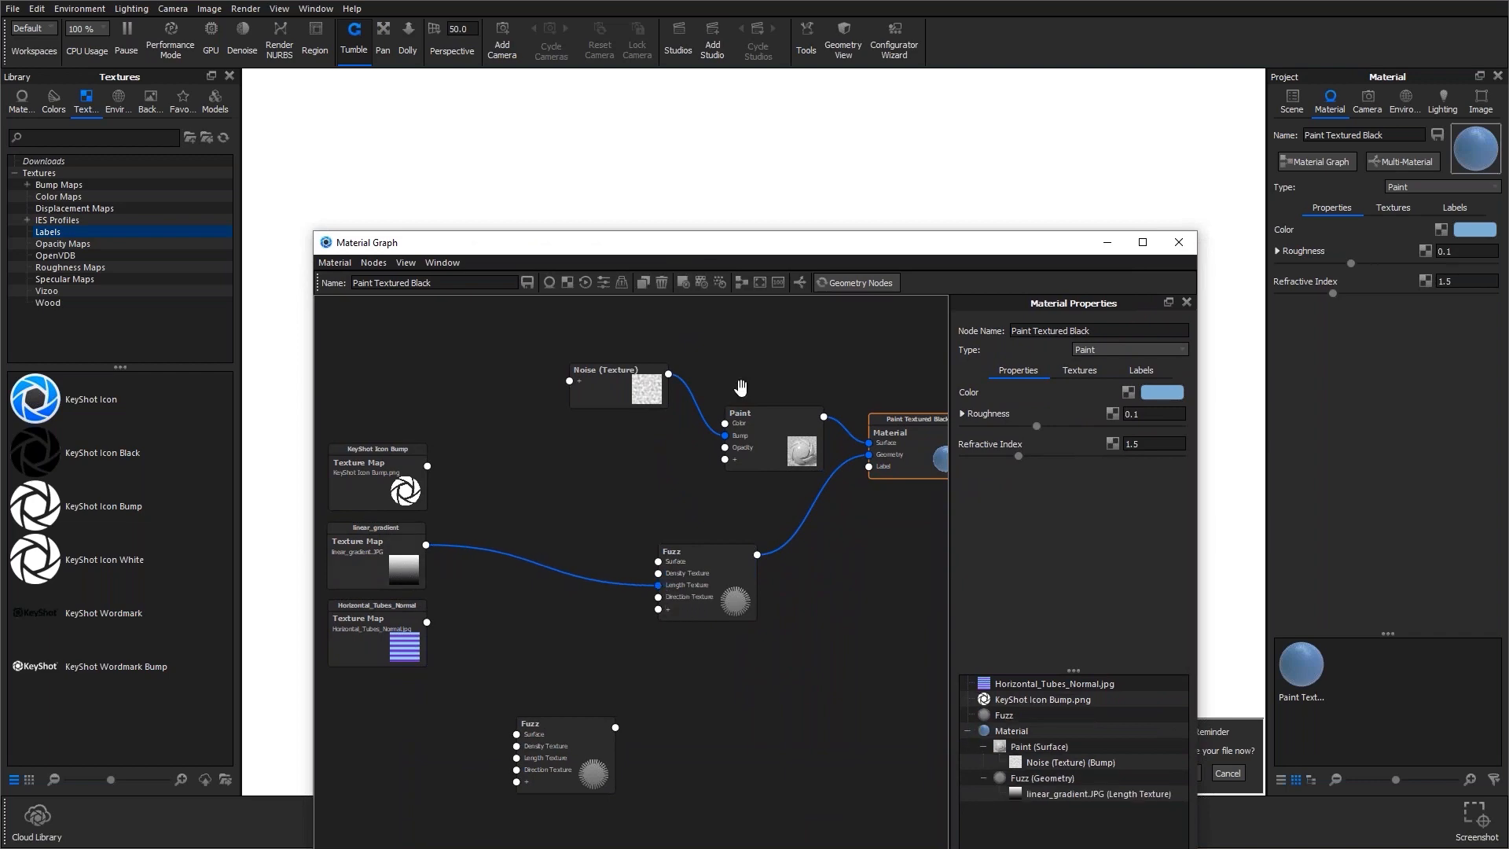
drag(789, 247, 711, 605)
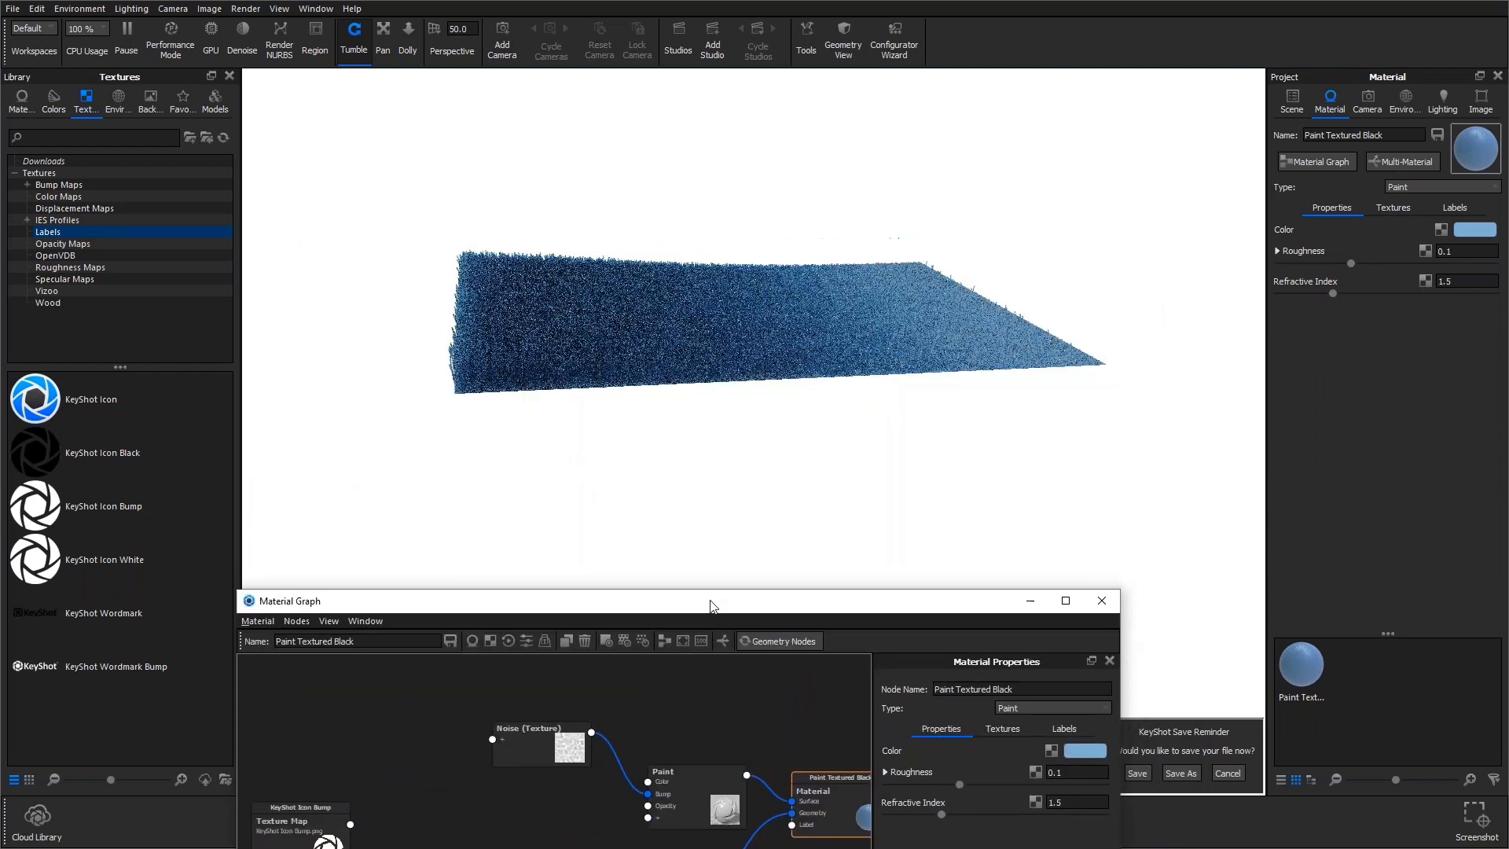
drag(731, 475, 729, 427)
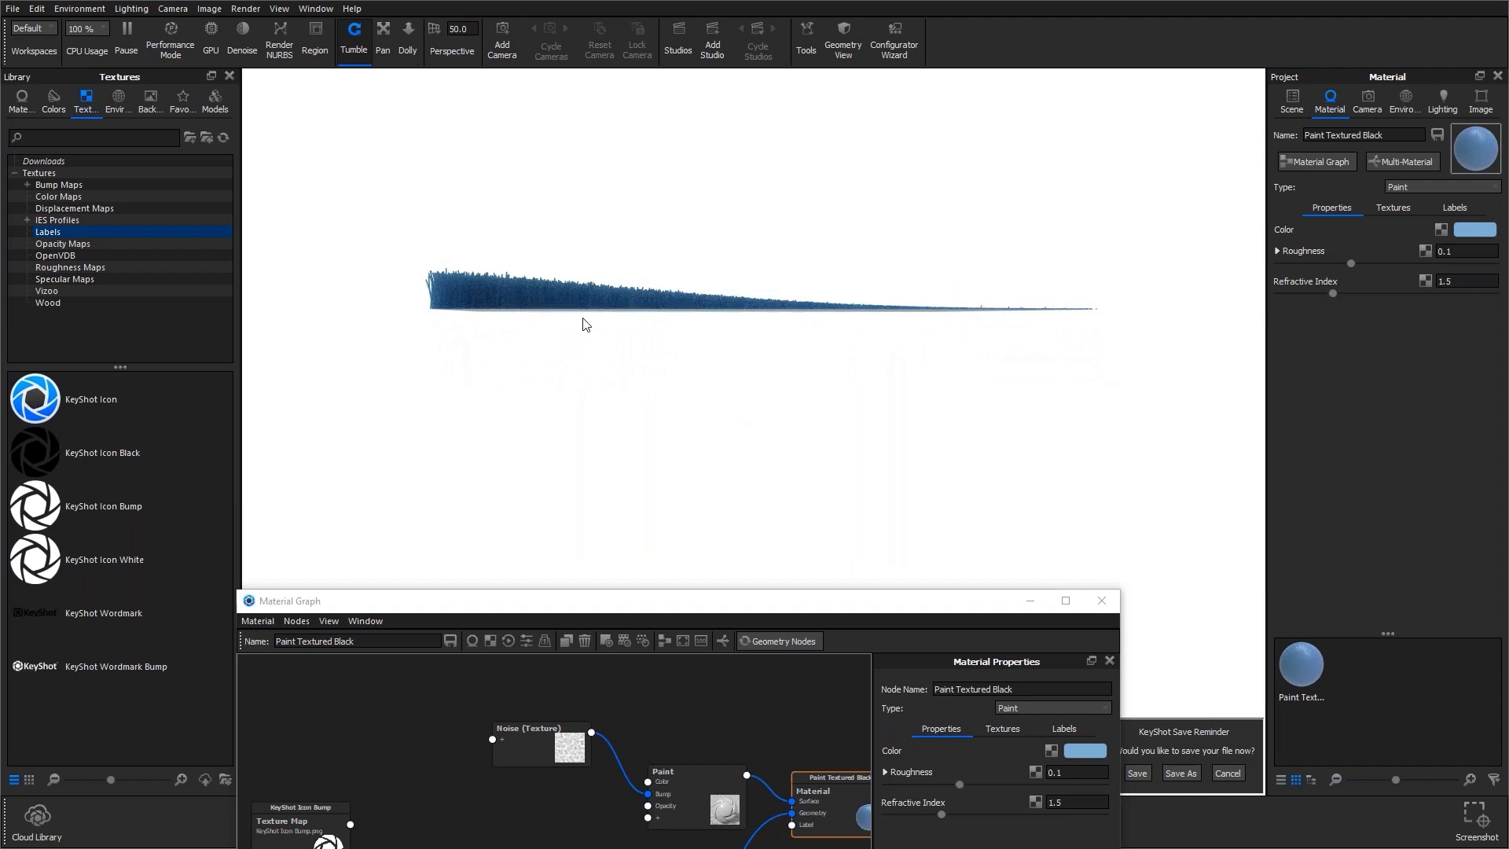
drag(583, 606, 617, 290)
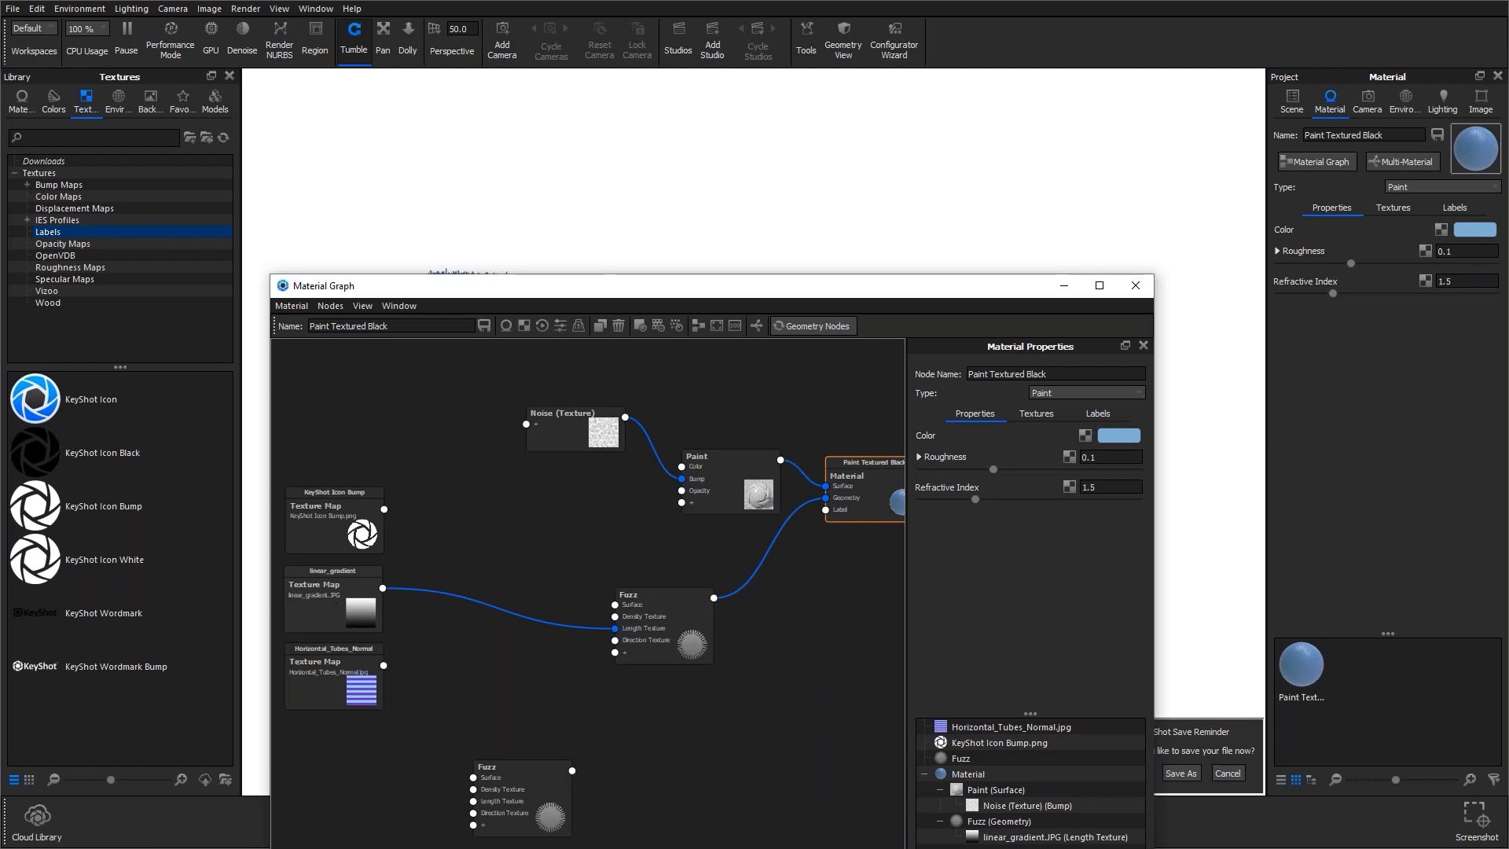
Preview the linear_gradient texture on the plane and compare its light and dark areas with the fuzz length from several angles.
click(333, 597)
click(640, 325)
drag(704, 289, 706, 657)
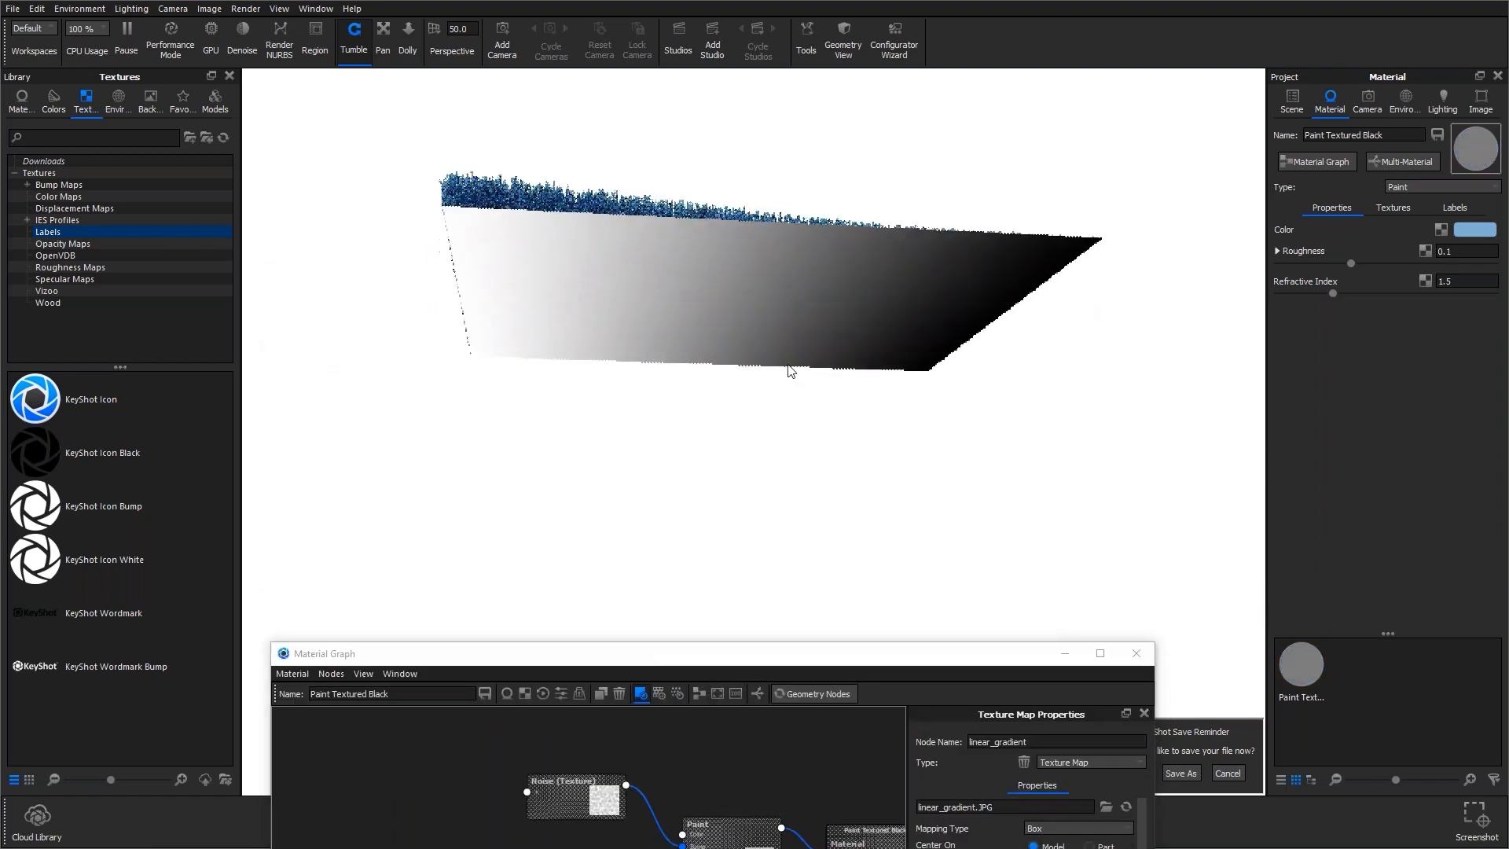
middle_drag(798, 367, 788, 566)
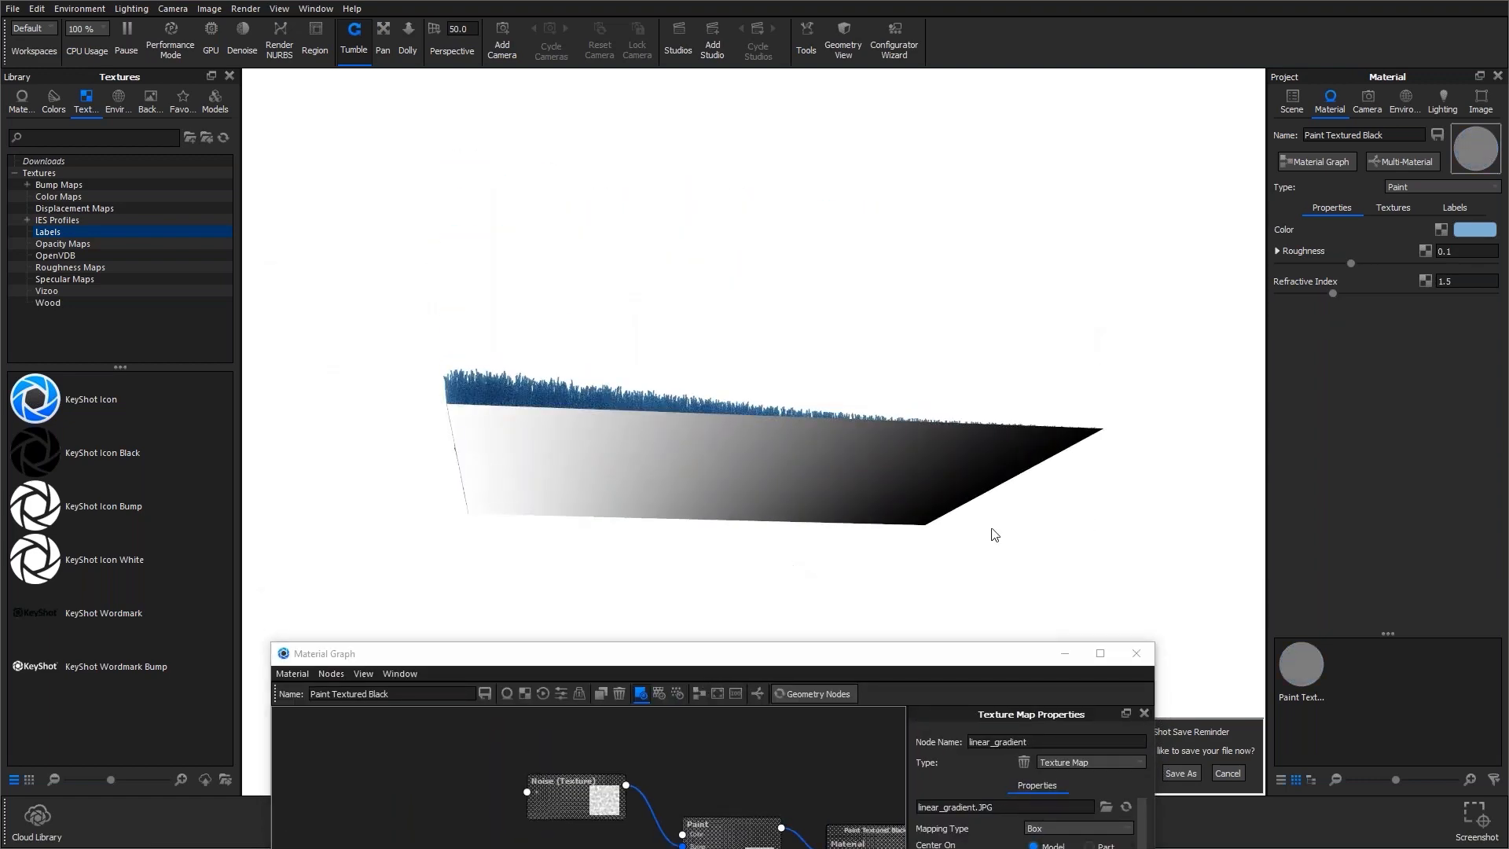
drag(503, 418, 472, 488)
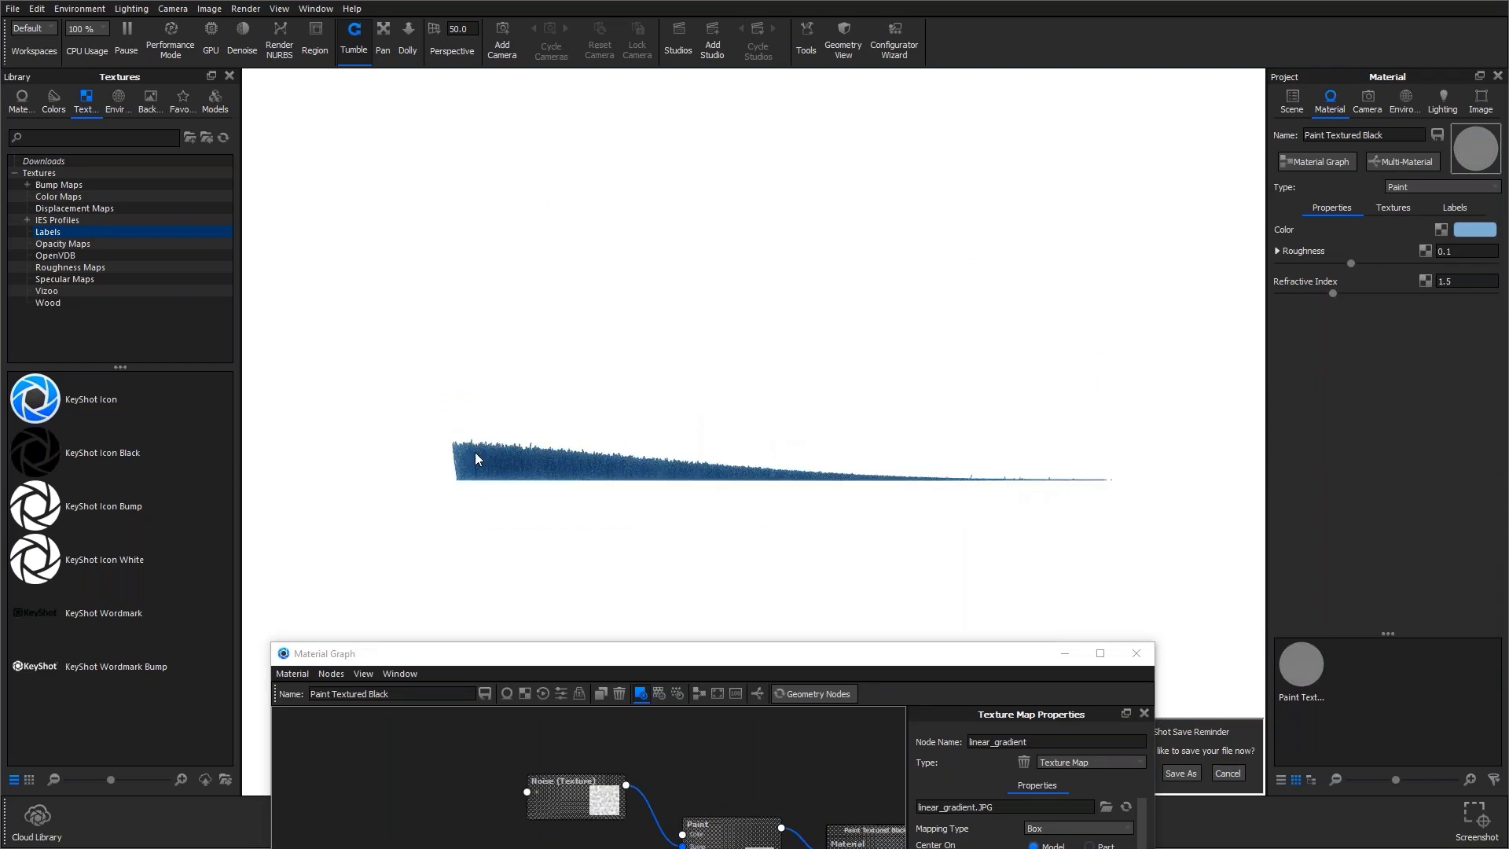
drag(852, 502, 808, 408)
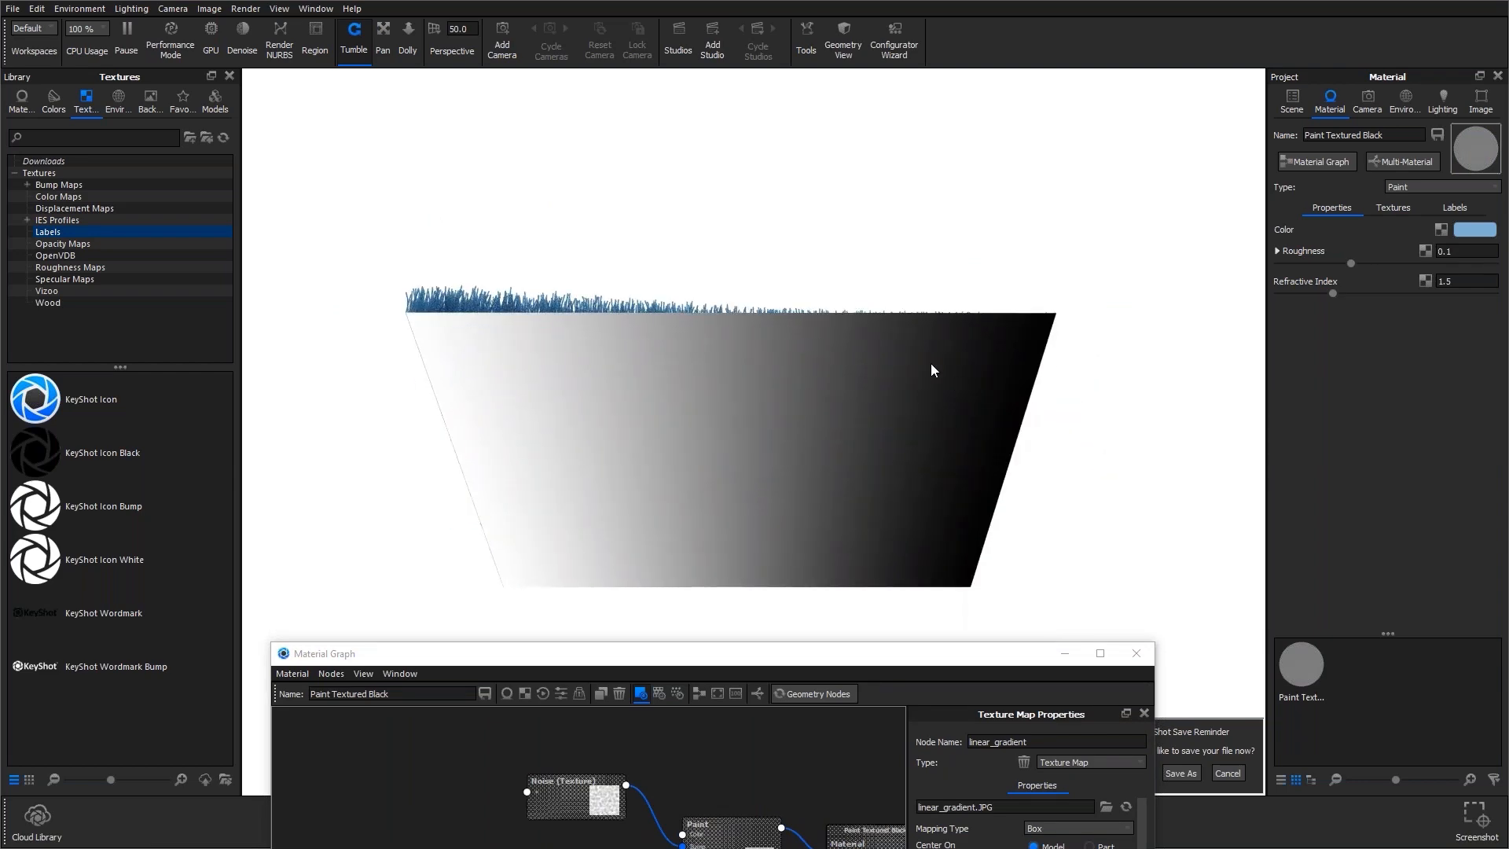
drag(932, 369, 997, 428)
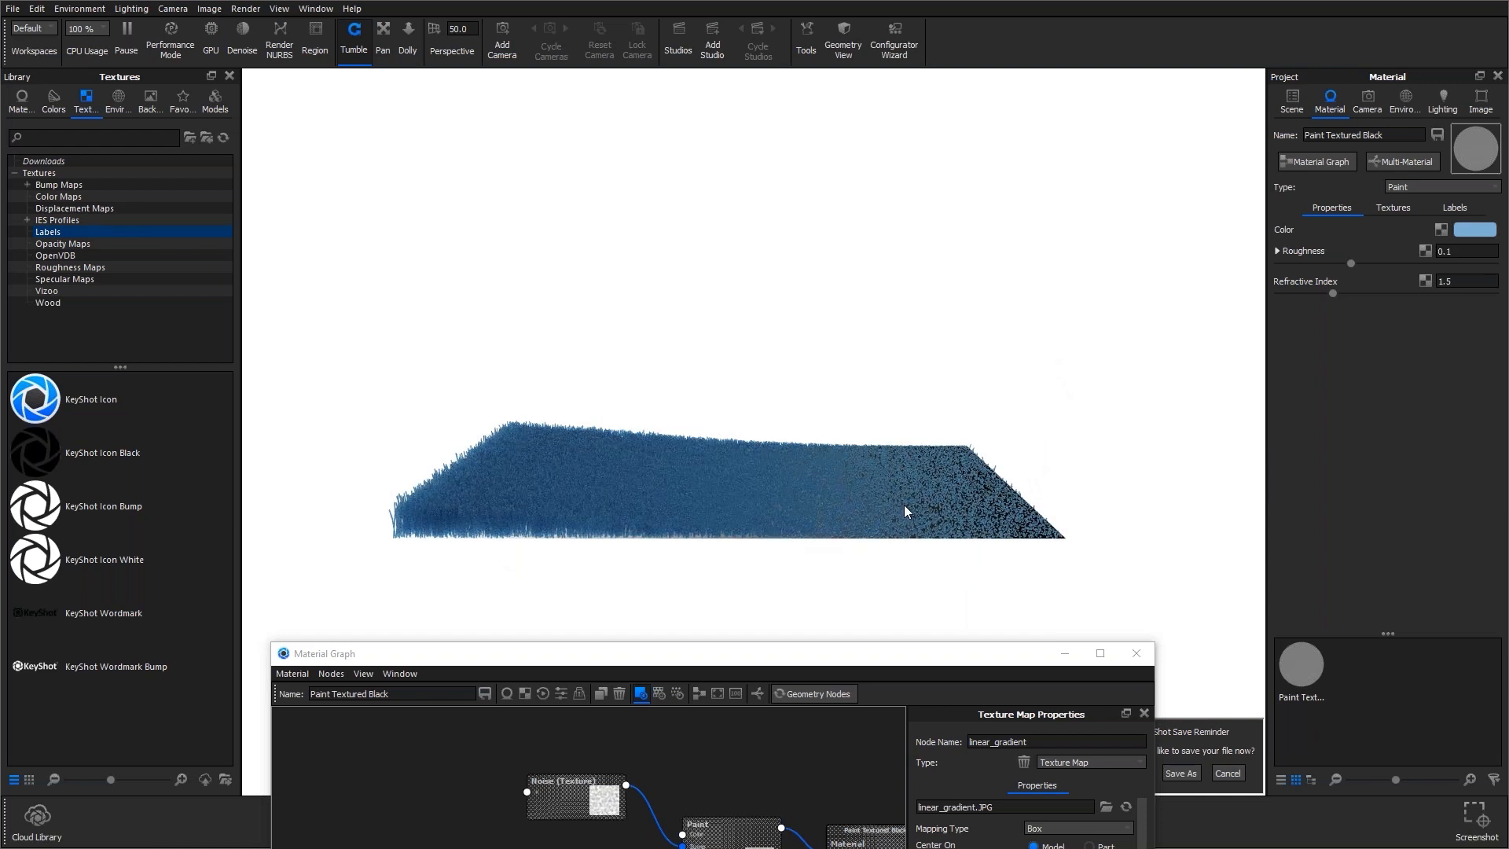
Disconnect linear_gradient from the Fuzz node's Length Texture and connect the Horizontal_Tubes_Normal texture map to its Direction Texture input.
drag(652, 660, 641, 517)
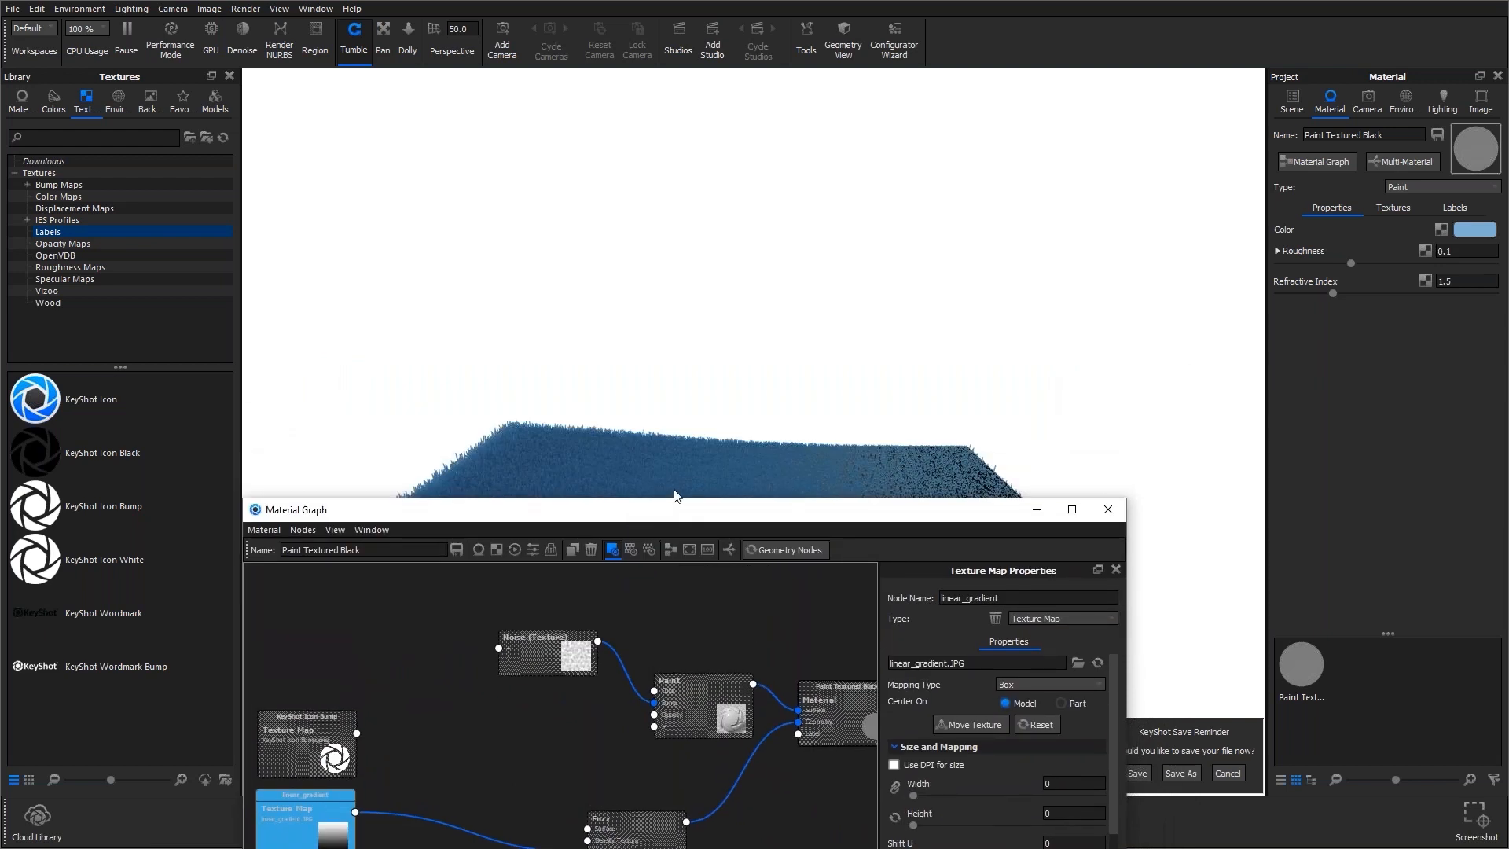
drag(637, 512, 754, 279)
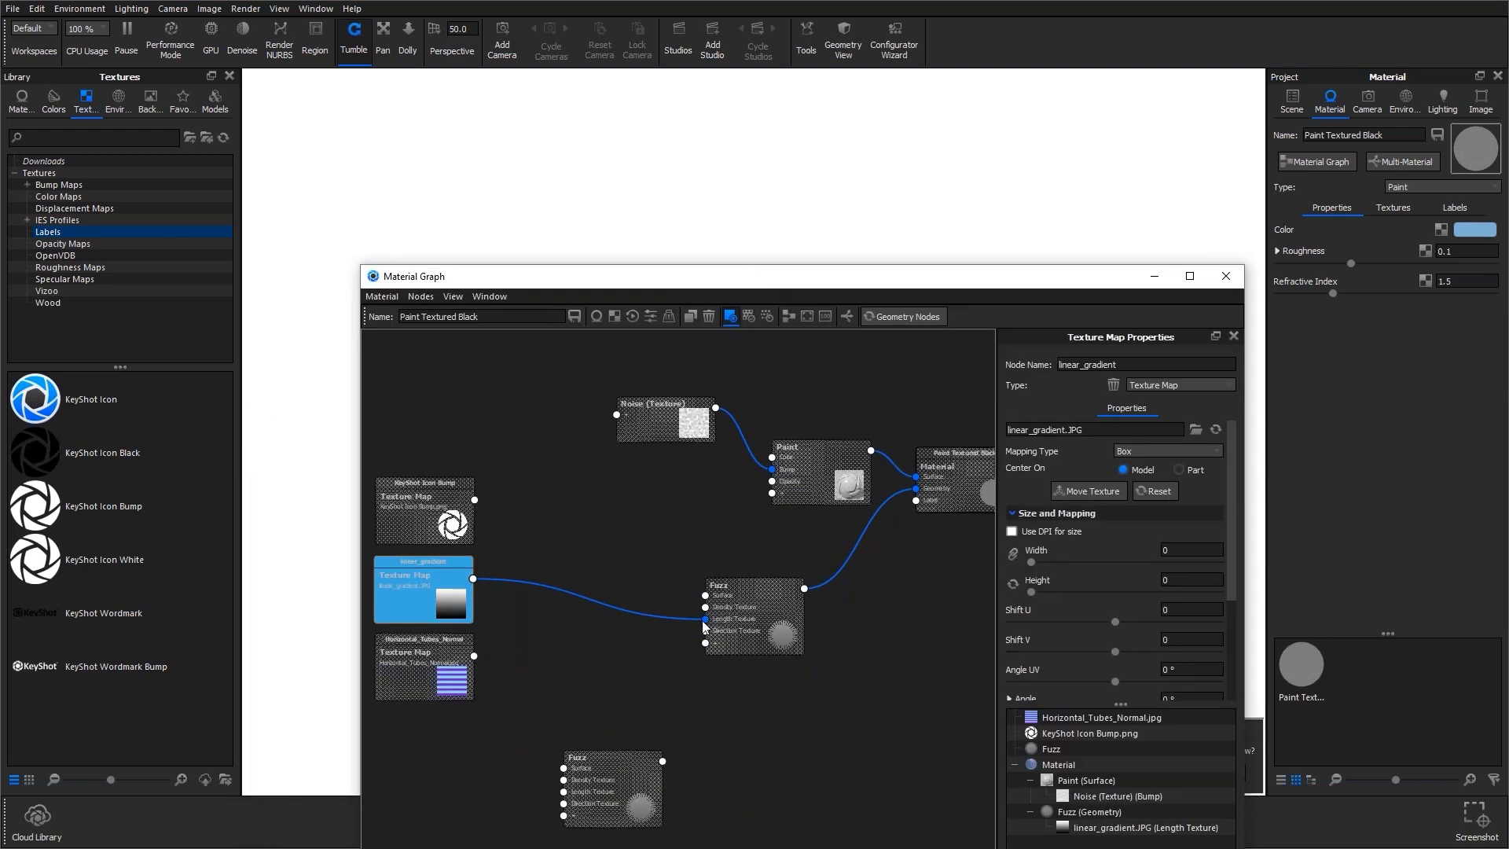
drag(706, 620, 519, 594)
drag(808, 279, 946, 256)
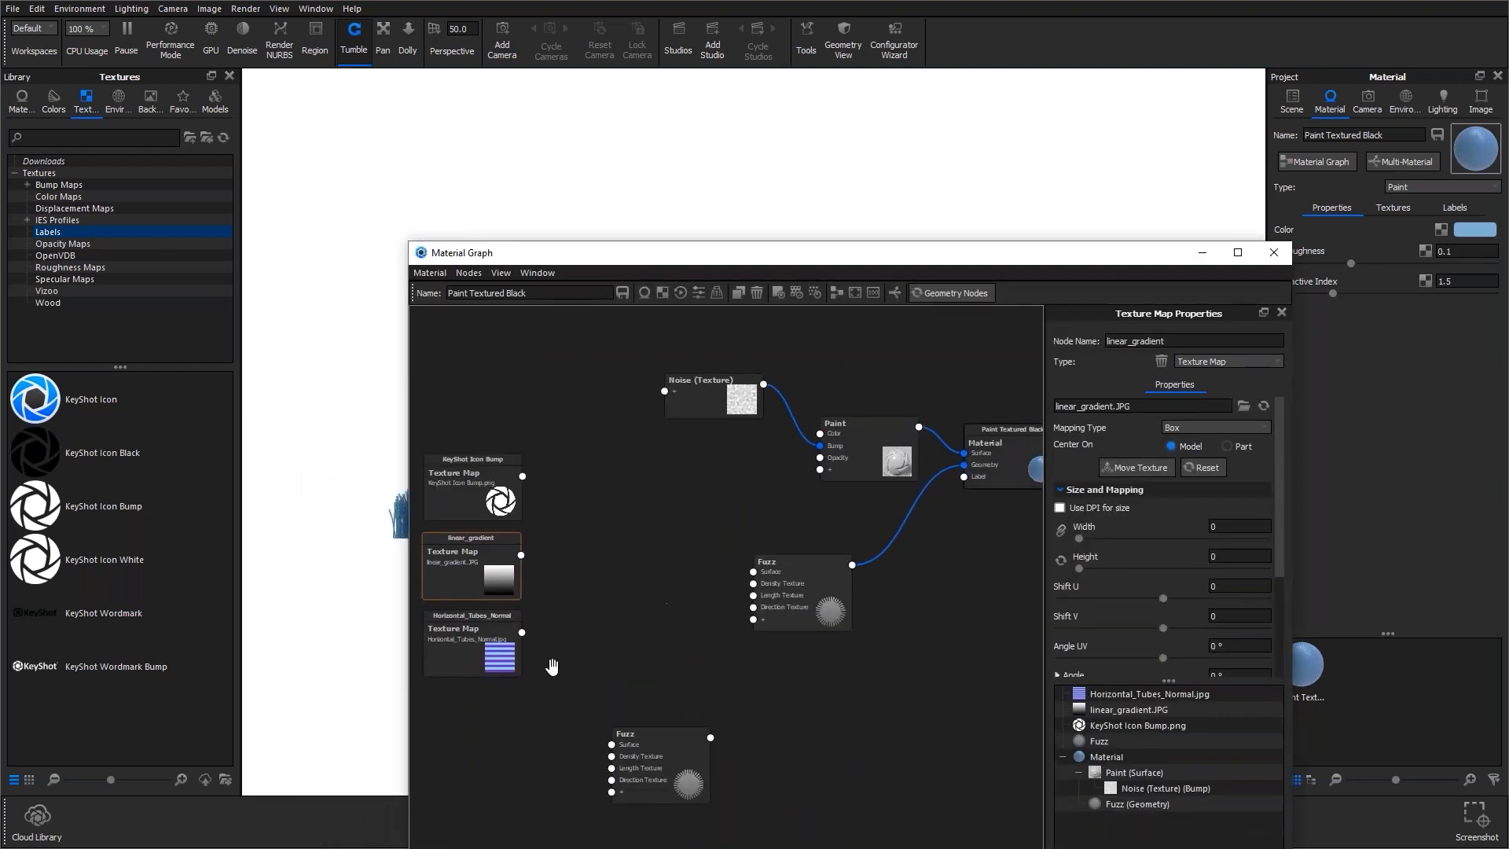
drag(522, 633, 755, 609)
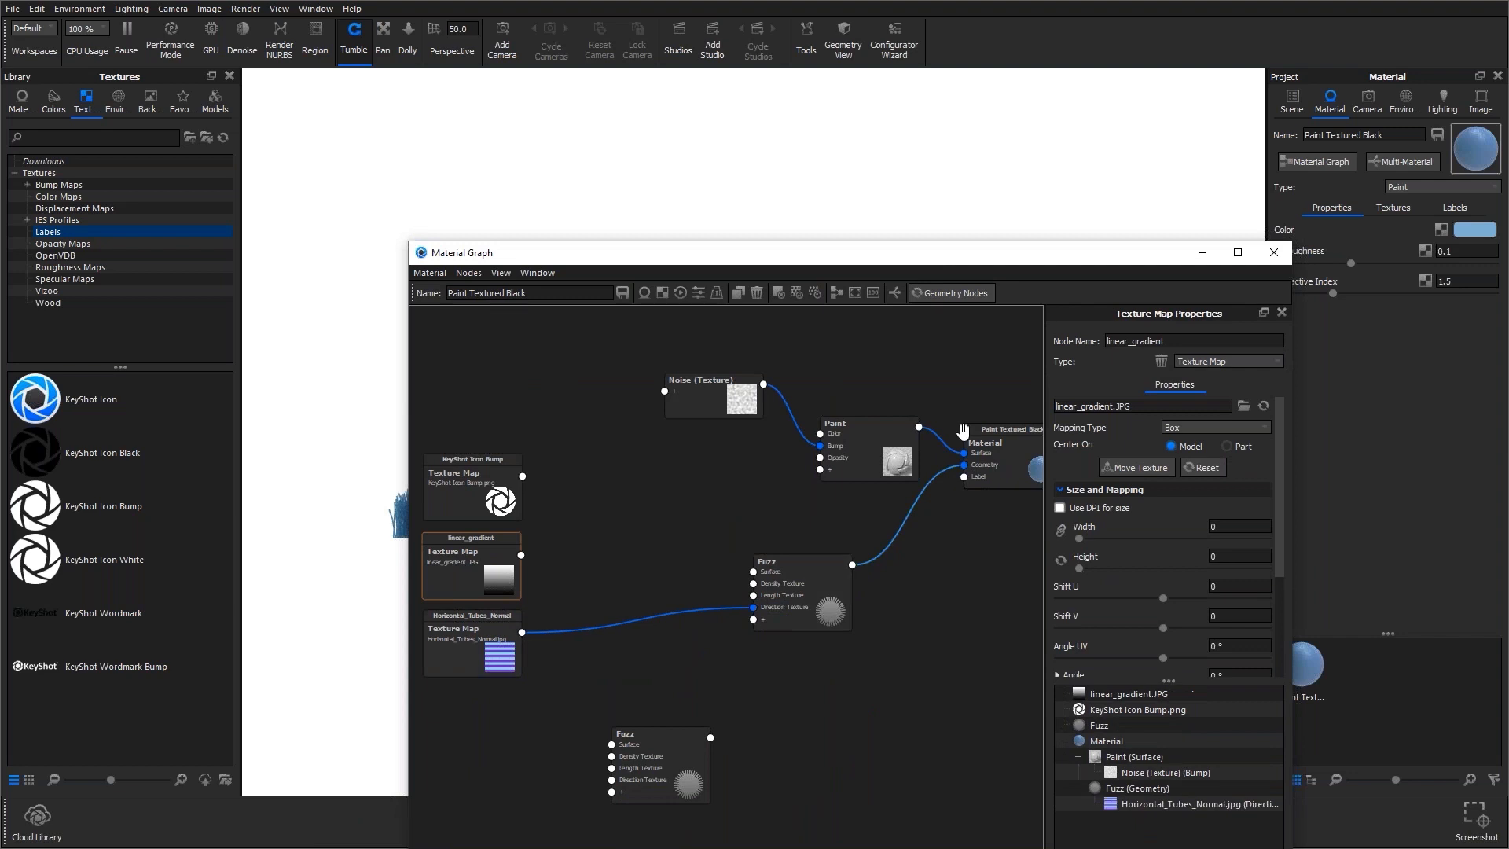
Examine the directed fuzz on the plane, preview the Horizontal_Tubes_Normal texture, and compare its color bands with the strand directions.
drag(841, 253, 782, 378)
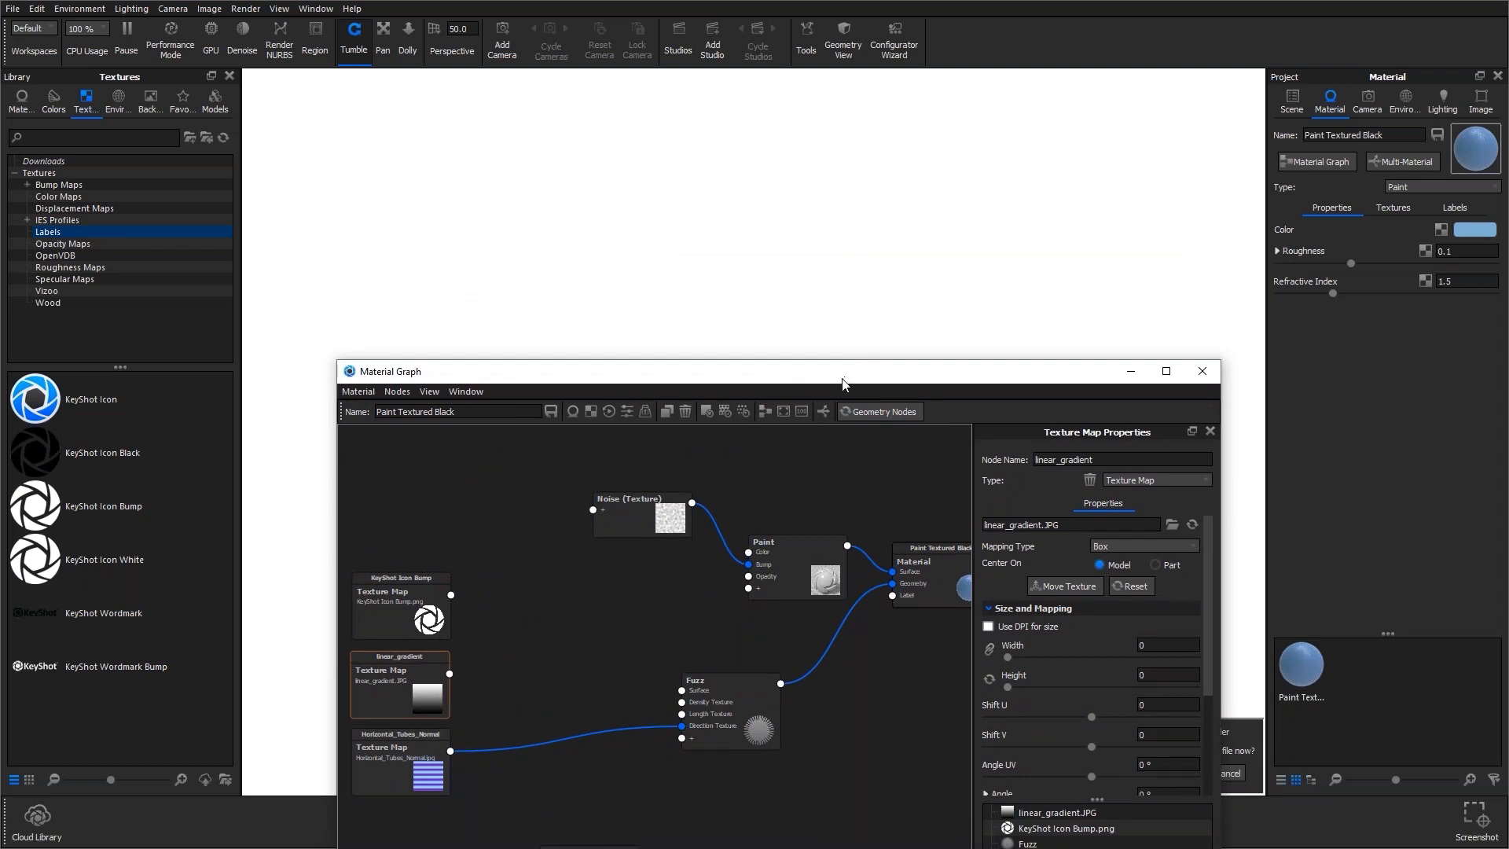
drag(842, 384, 825, 697)
drag(811, 566, 842, 512)
drag(759, 699, 795, 300)
click(440, 685)
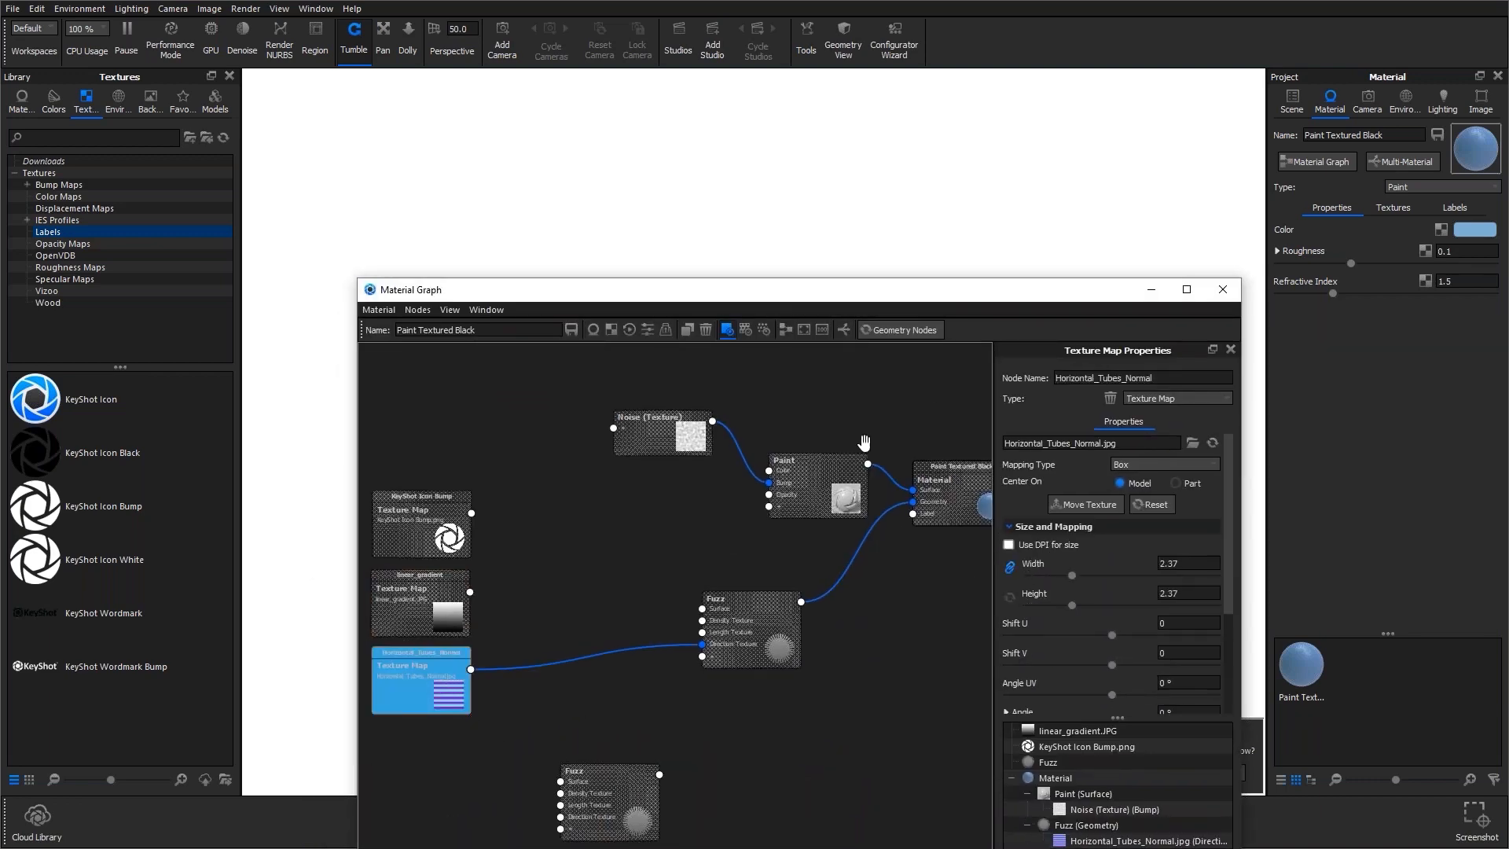
drag(901, 297, 839, 681)
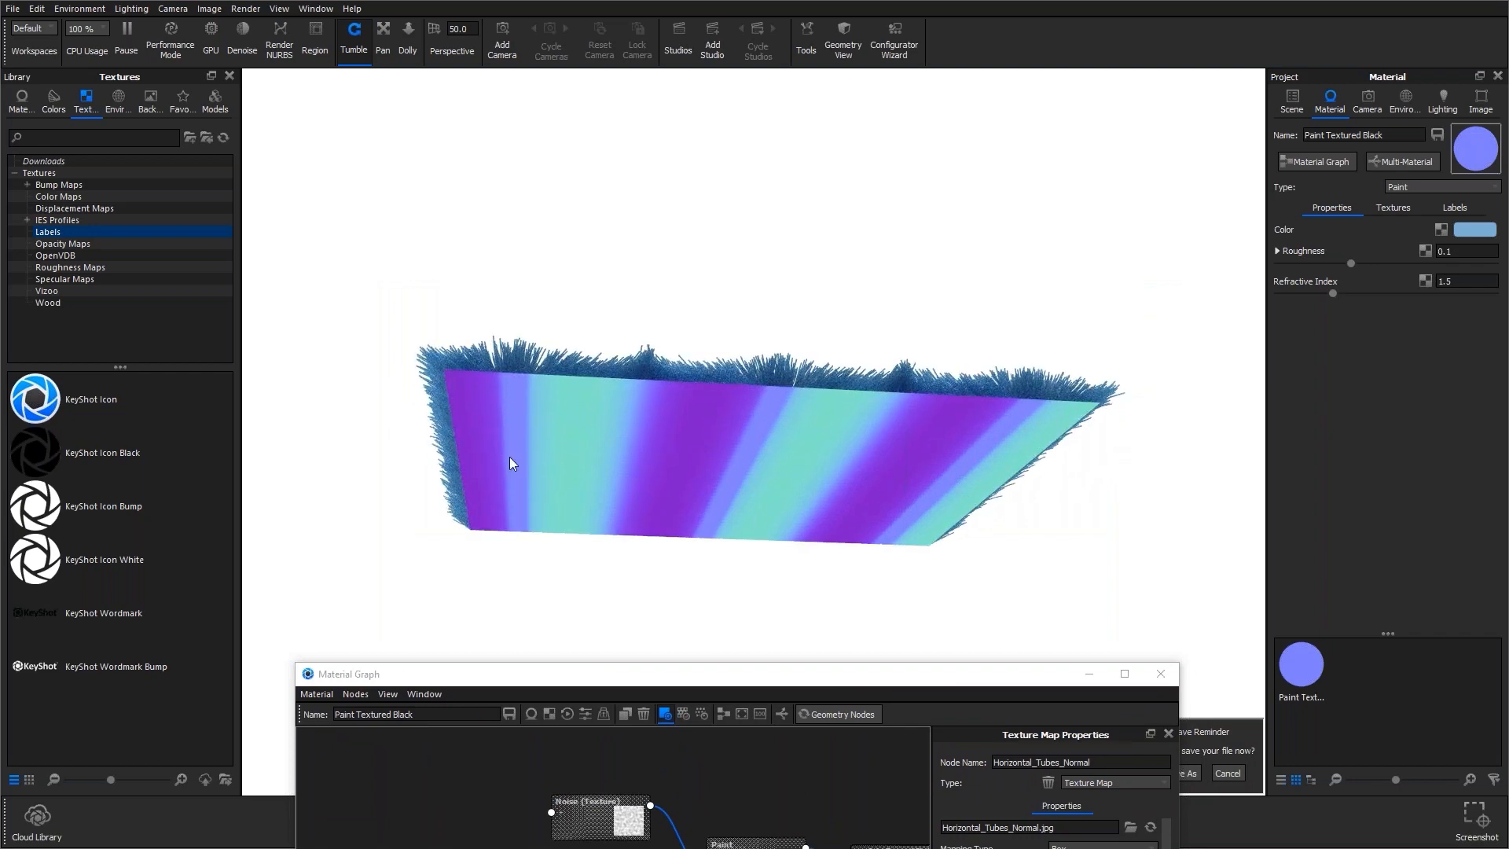
drag(698, 451, 759, 276)
drag(768, 673, 808, 352)
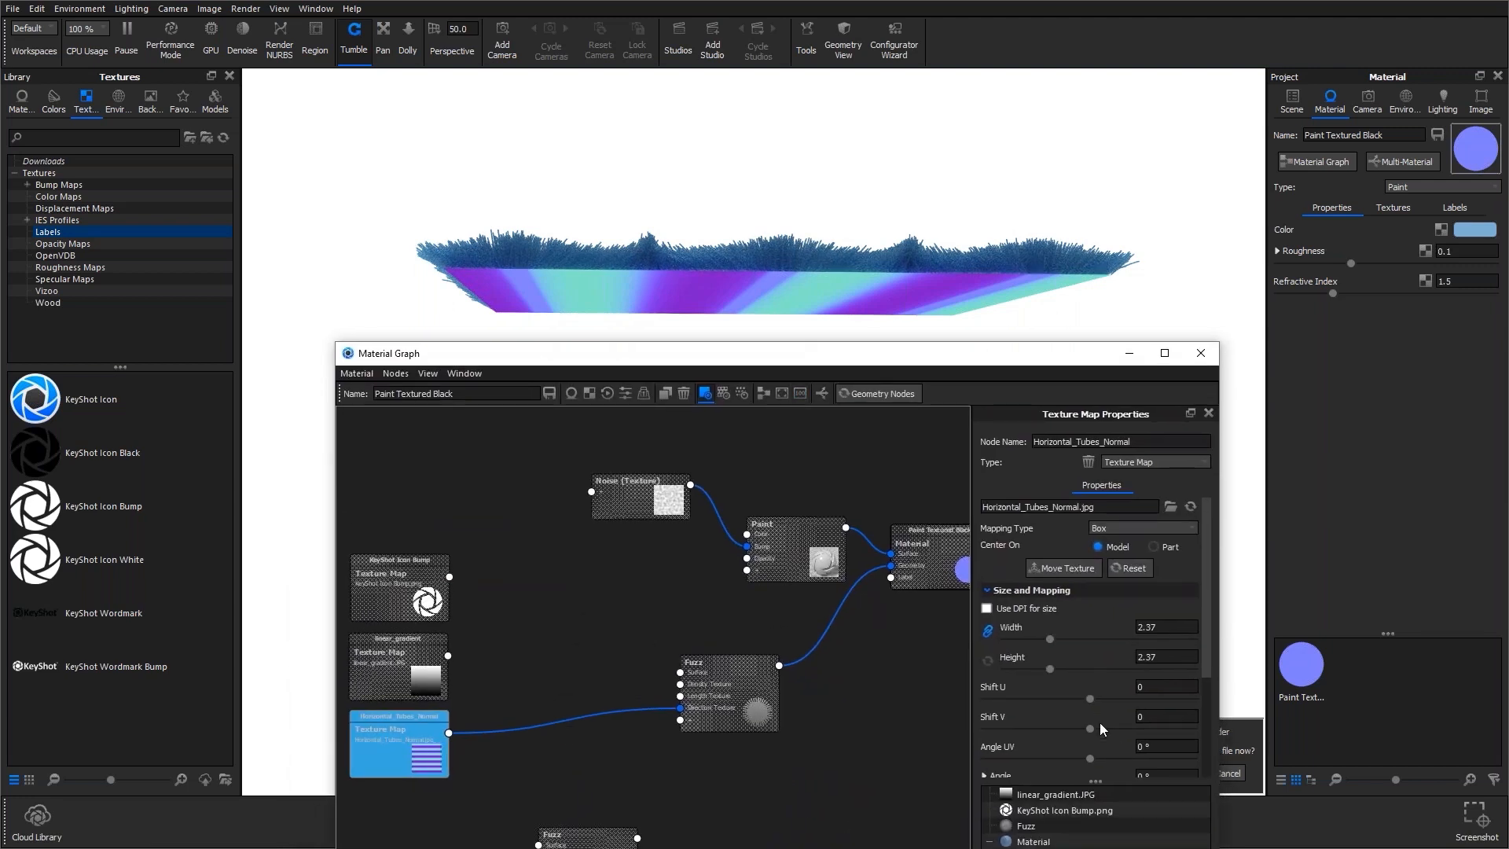
Set the Horizontal_Tubes_Normal texture's Bump Height to 1, then 0.5, and disconnect it from the Fuzz node's Direction Texture input.
scroll(1100, 723, down, 3)
click(999, 723)
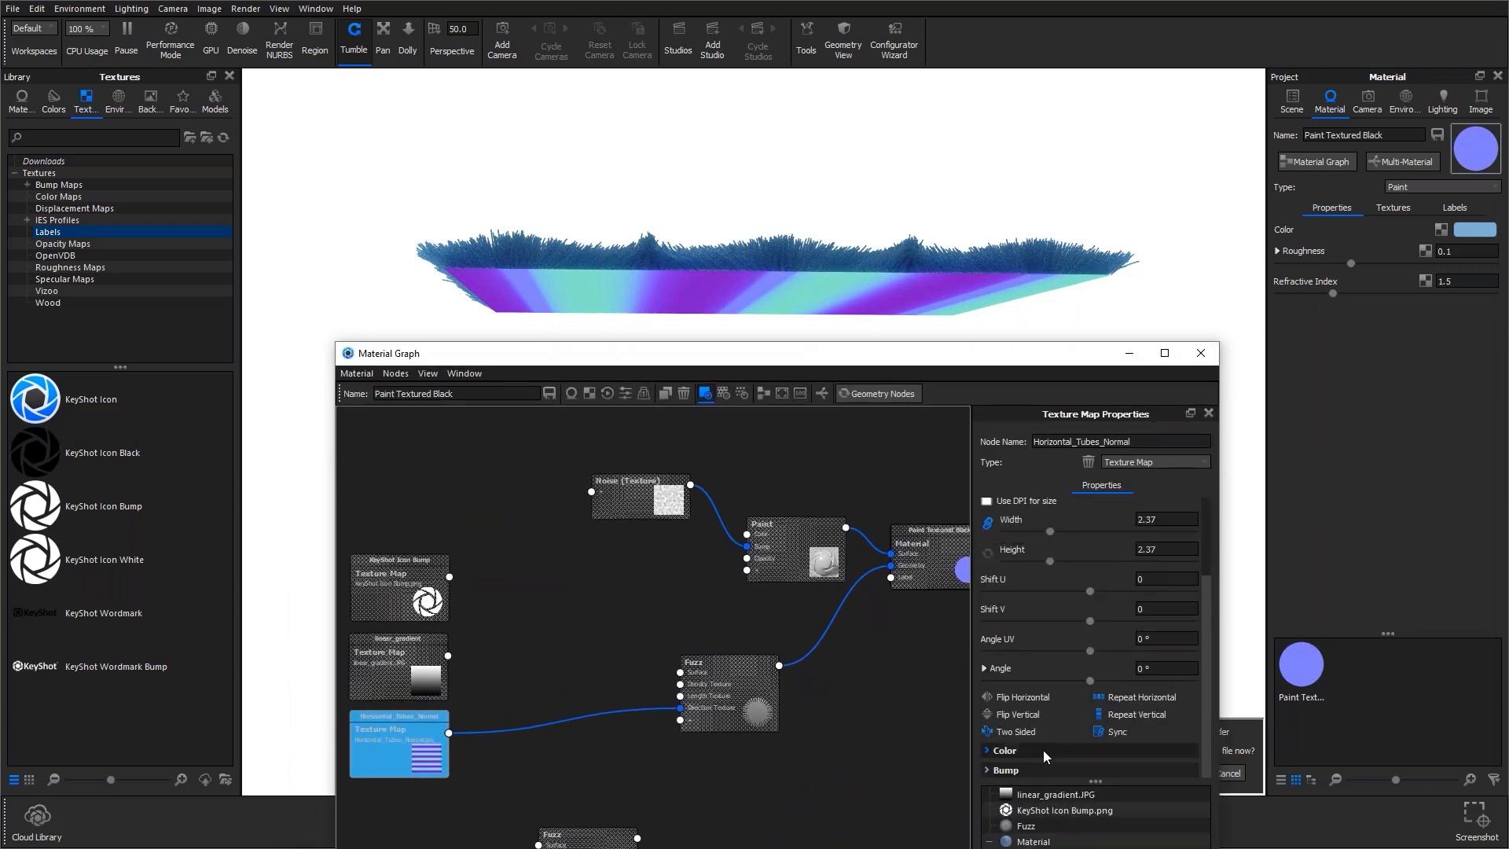
click(989, 771)
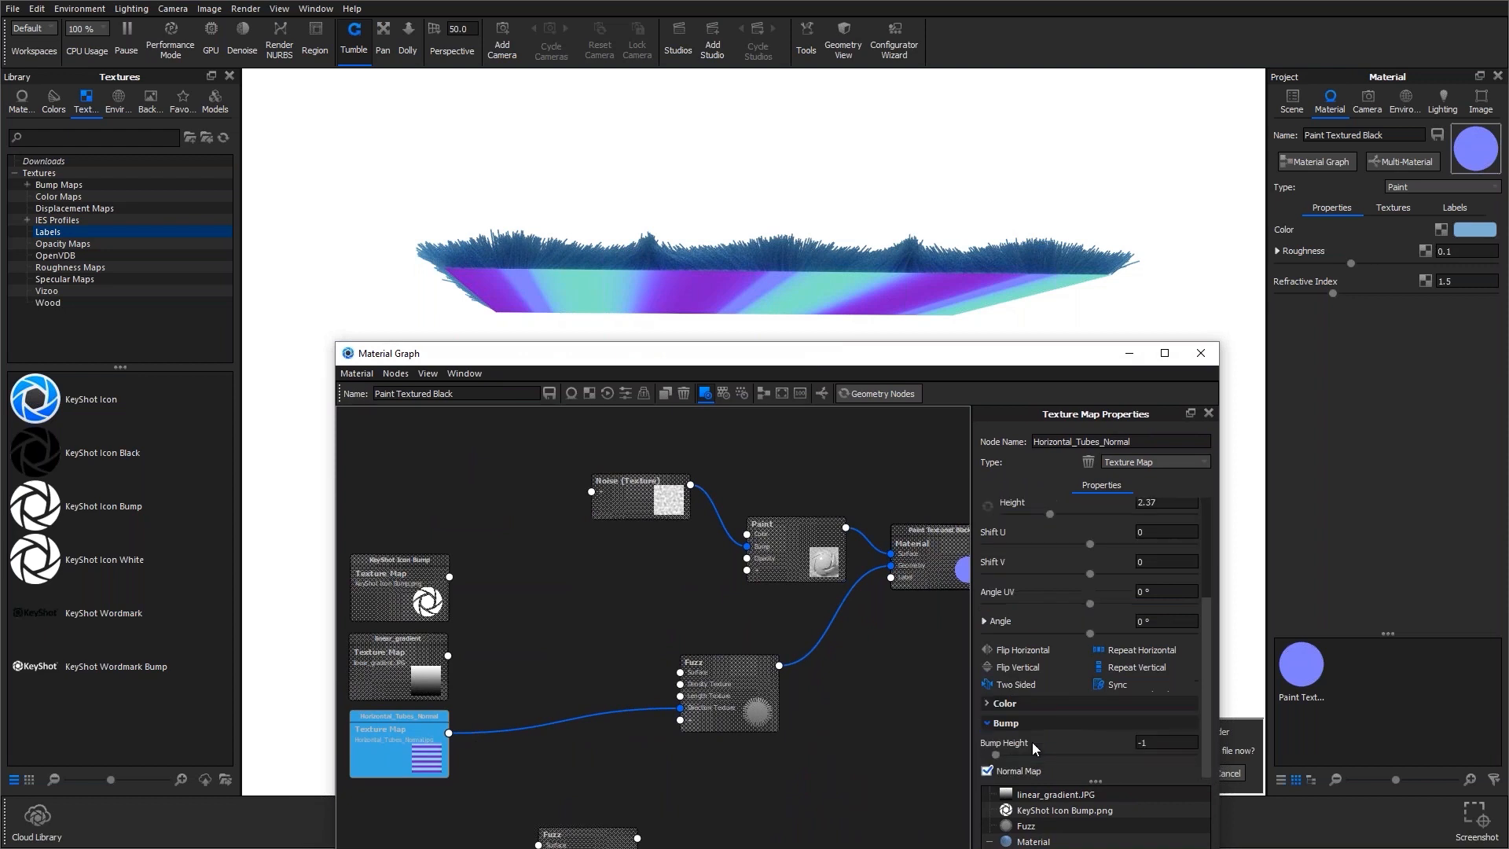
click(1165, 743)
key(Delete)
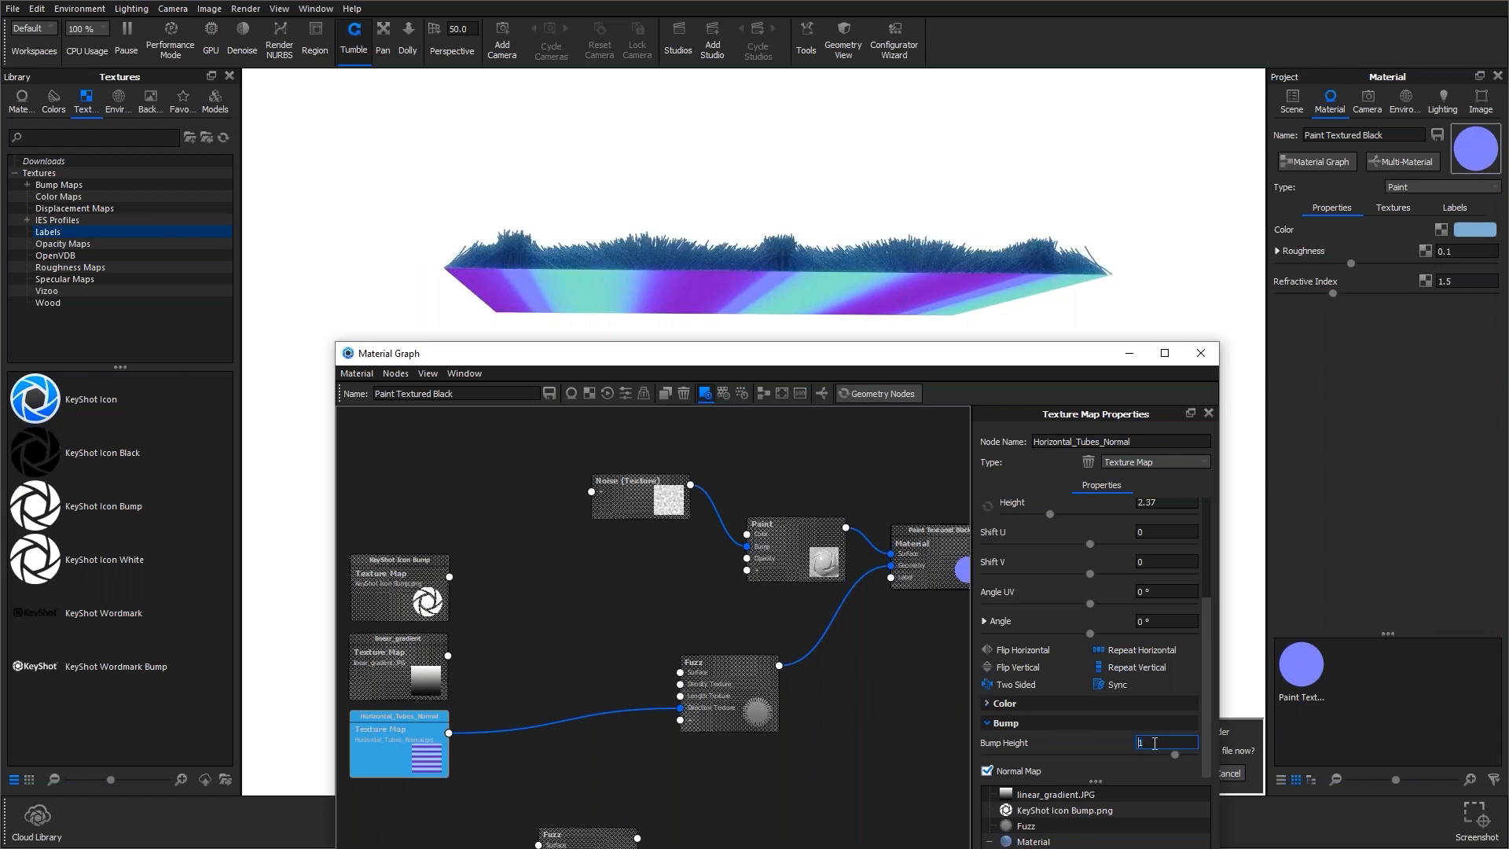
text(.5)
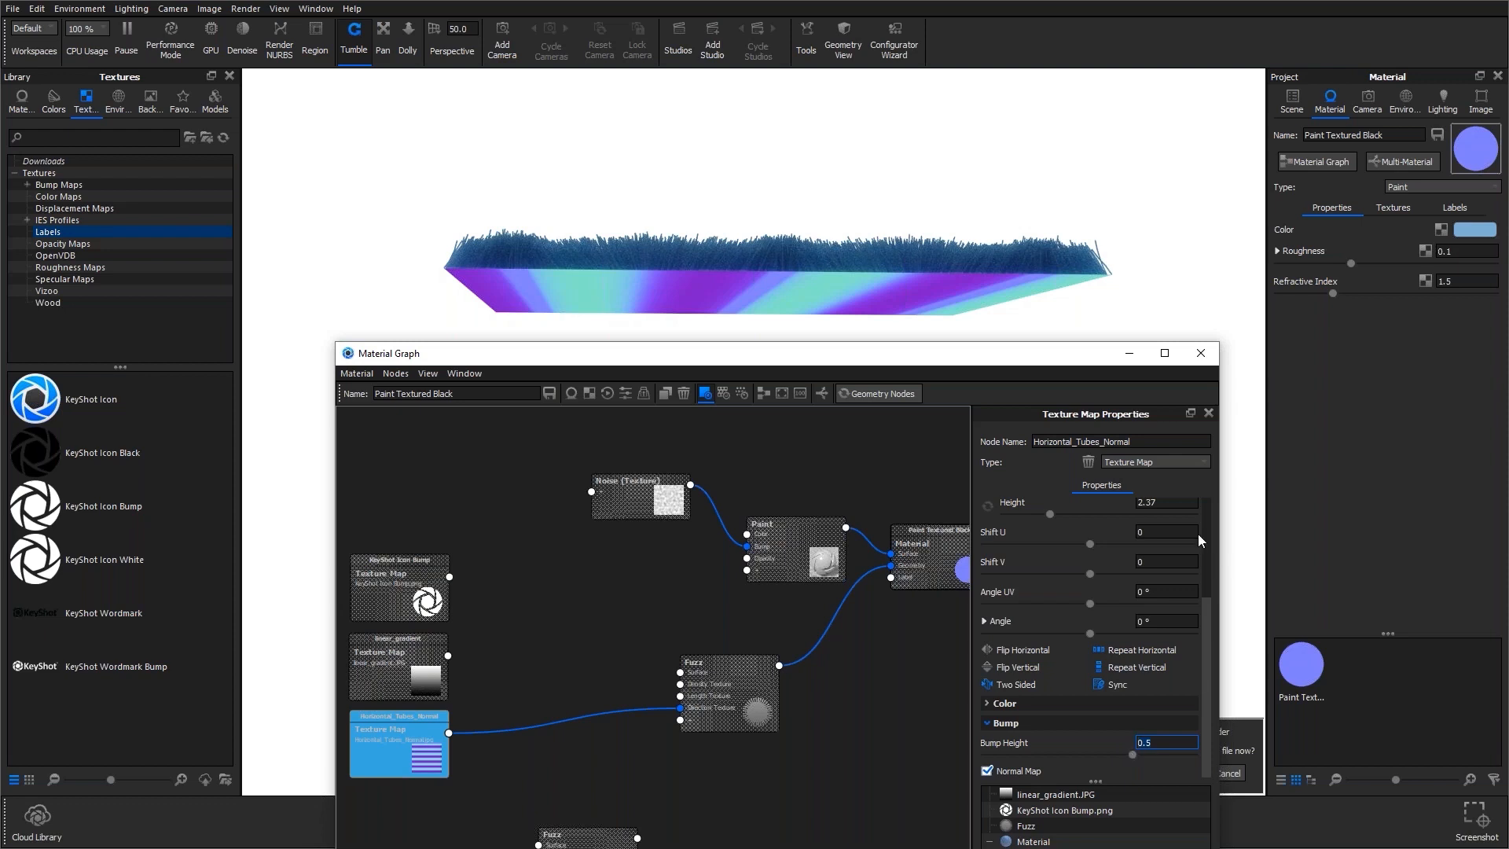
drag(749, 359, 756, 327)
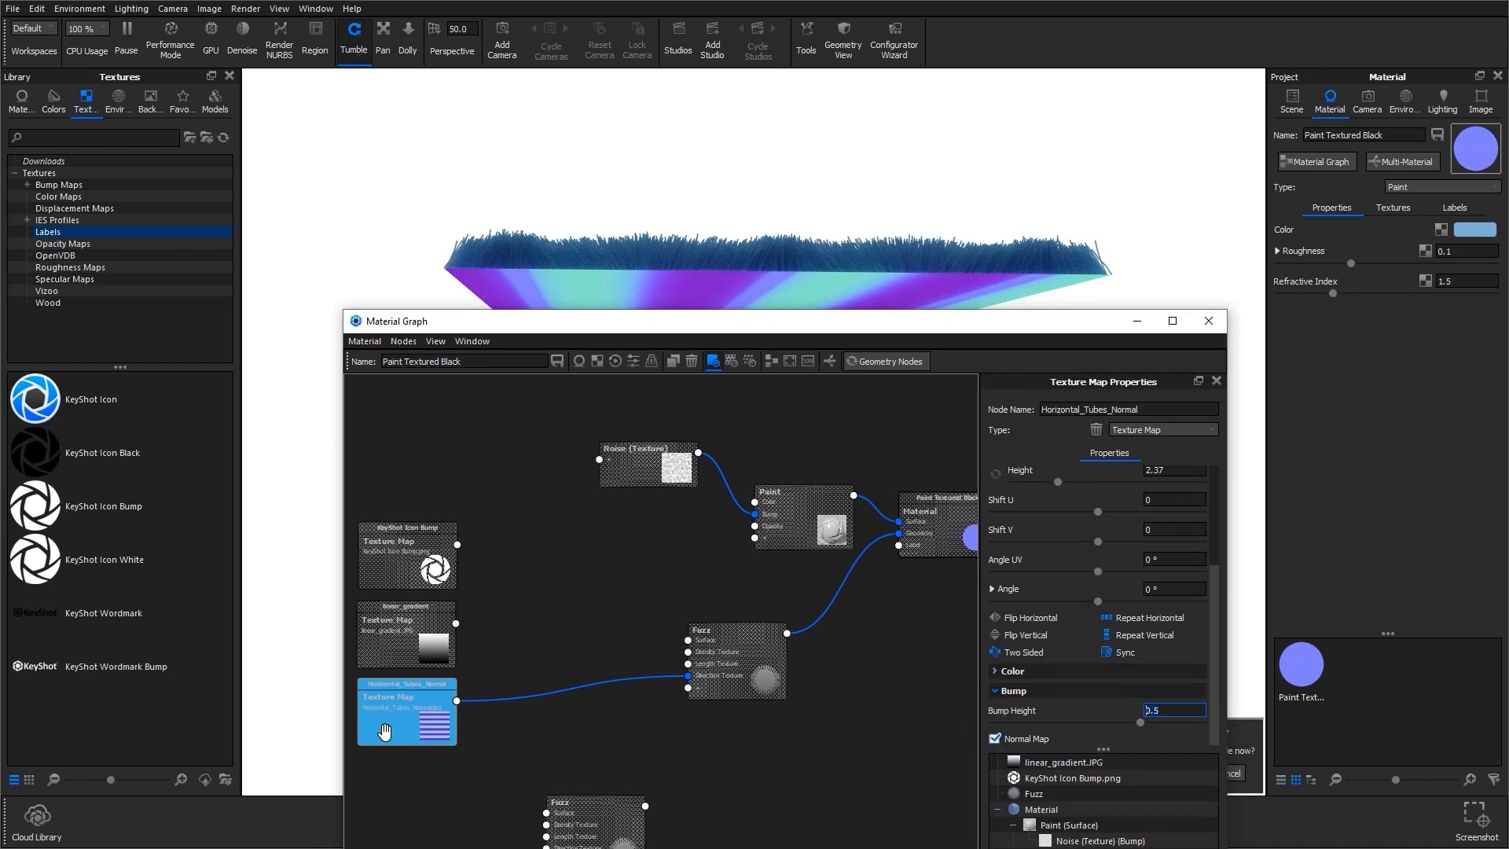
drag(691, 683, 543, 687)
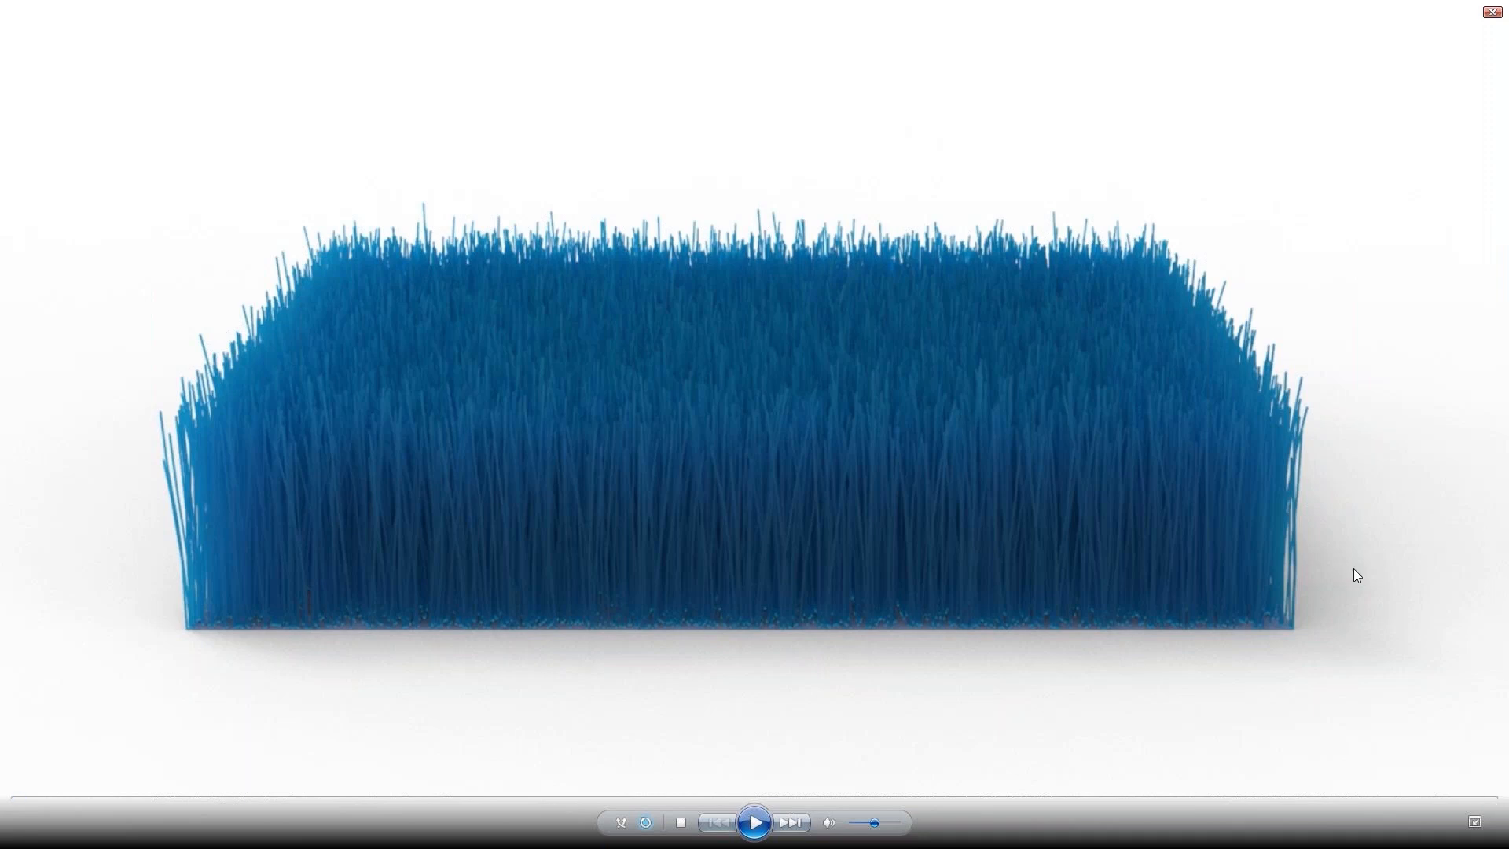
Play the rendered fuzz animation in the media player, pause it, and exit full-screen view.
click(756, 825)
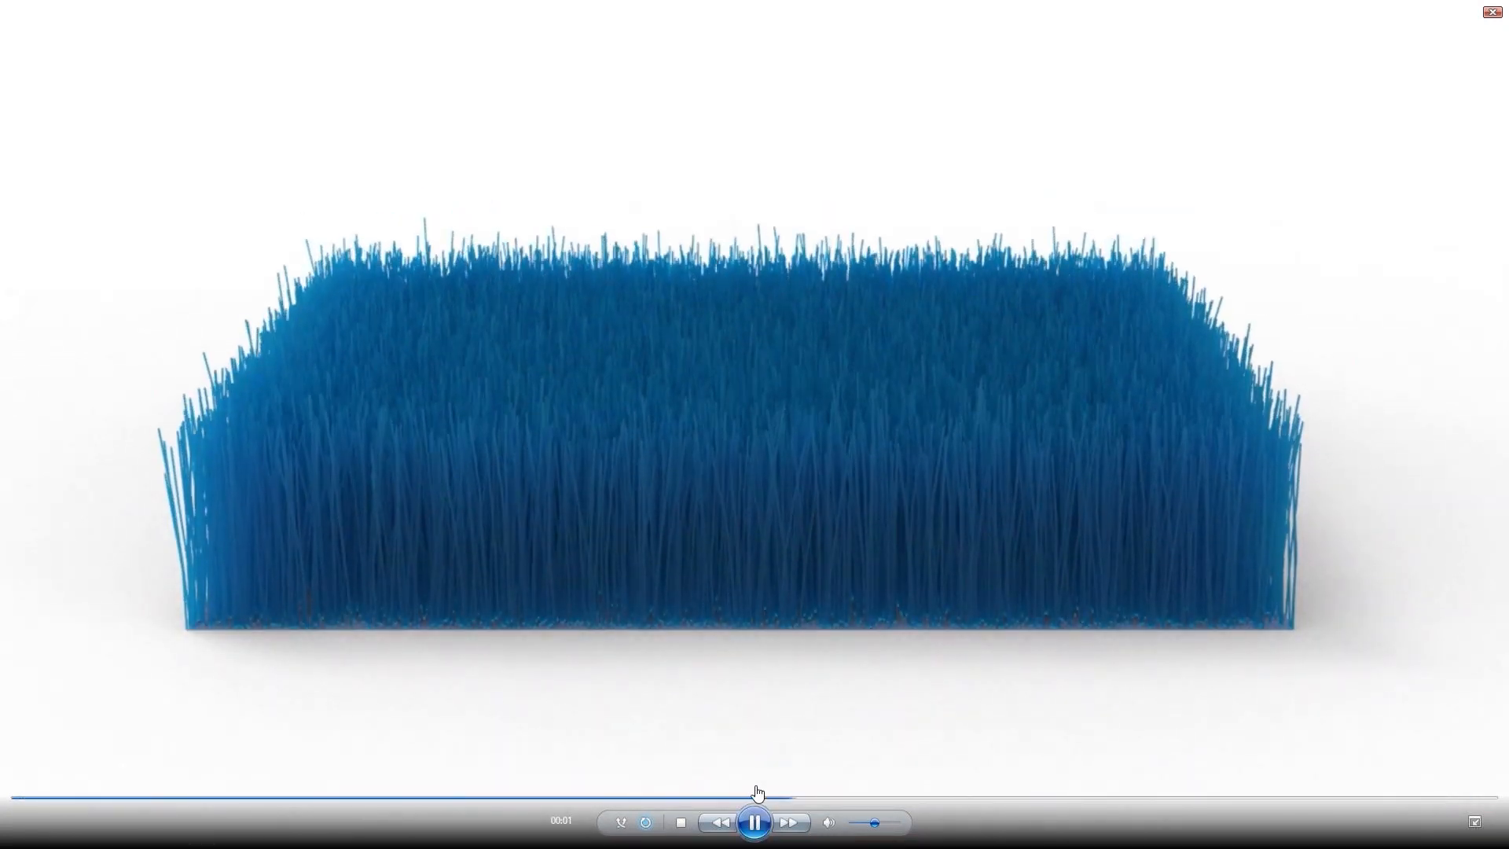
click(664, 463)
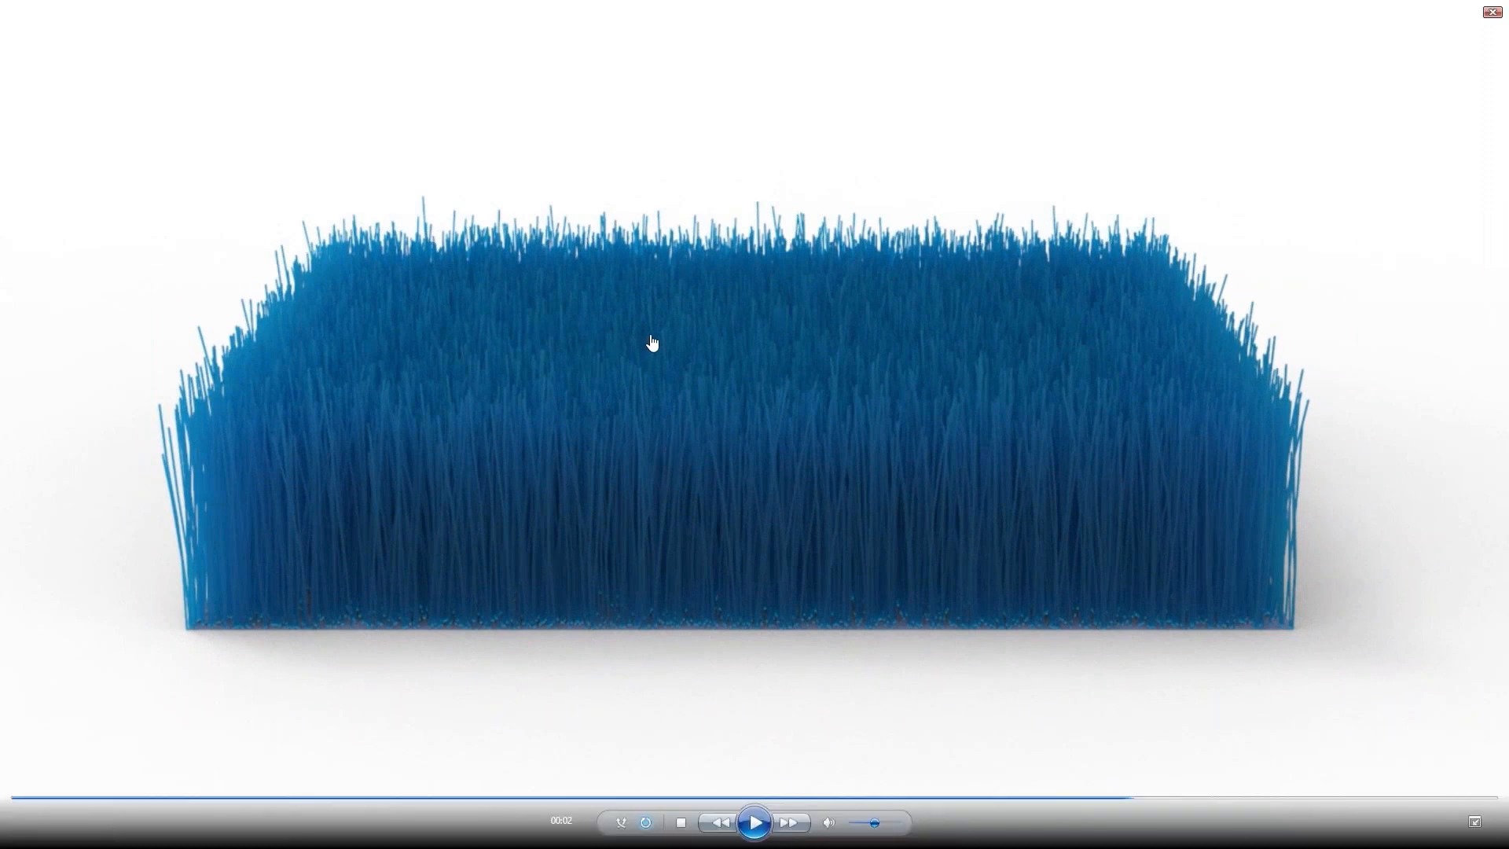
click(1474, 821)
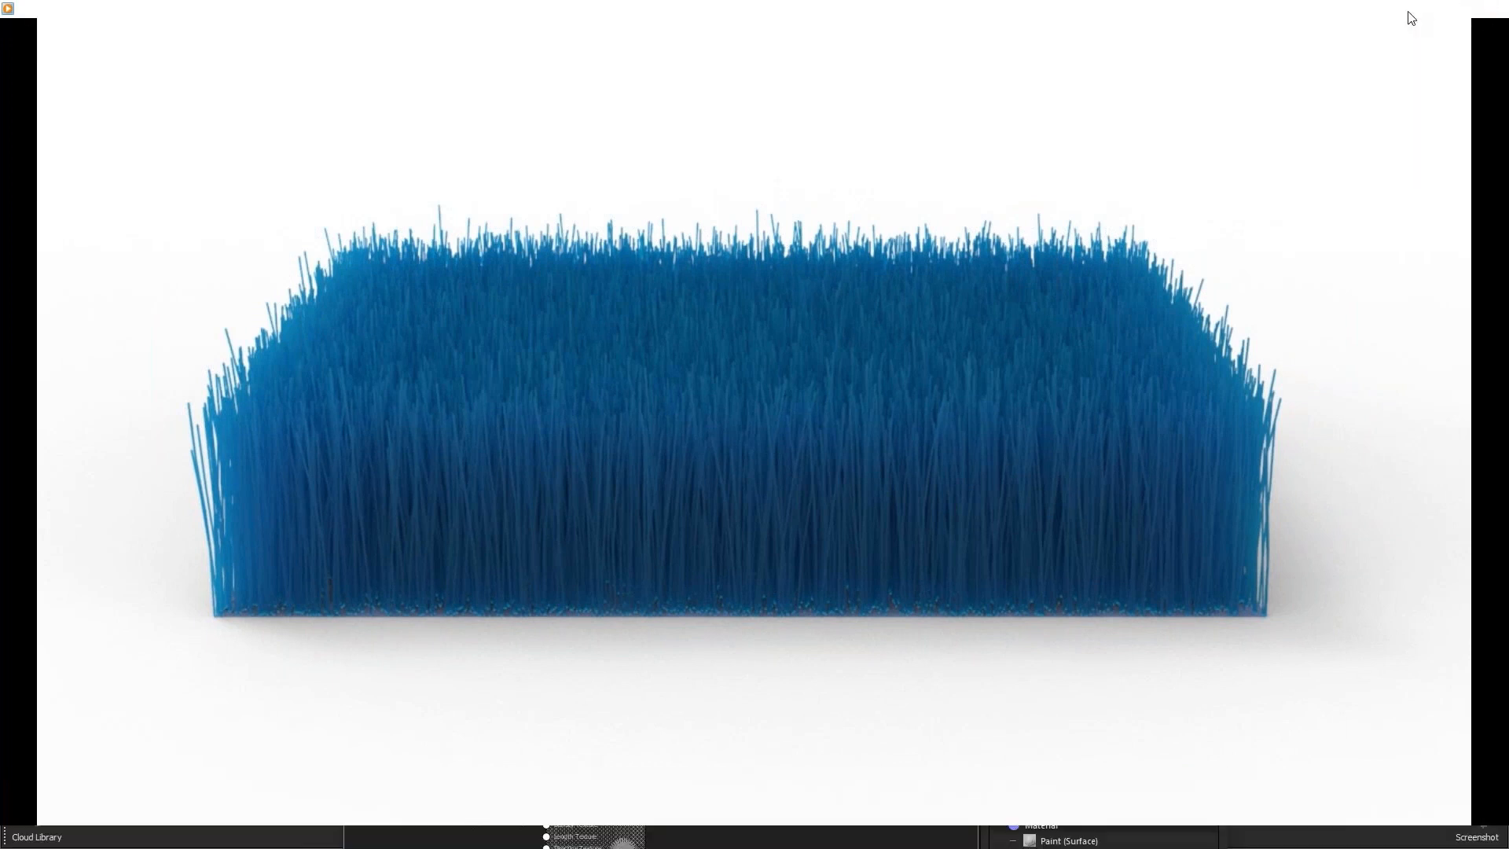
Leave the media player, return to KeyShot, and view the fuzz-covered plane from above its surface.
click(1412, 14)
drag(780, 327, 785, 160)
right_click(608, 565)
key(Escape)
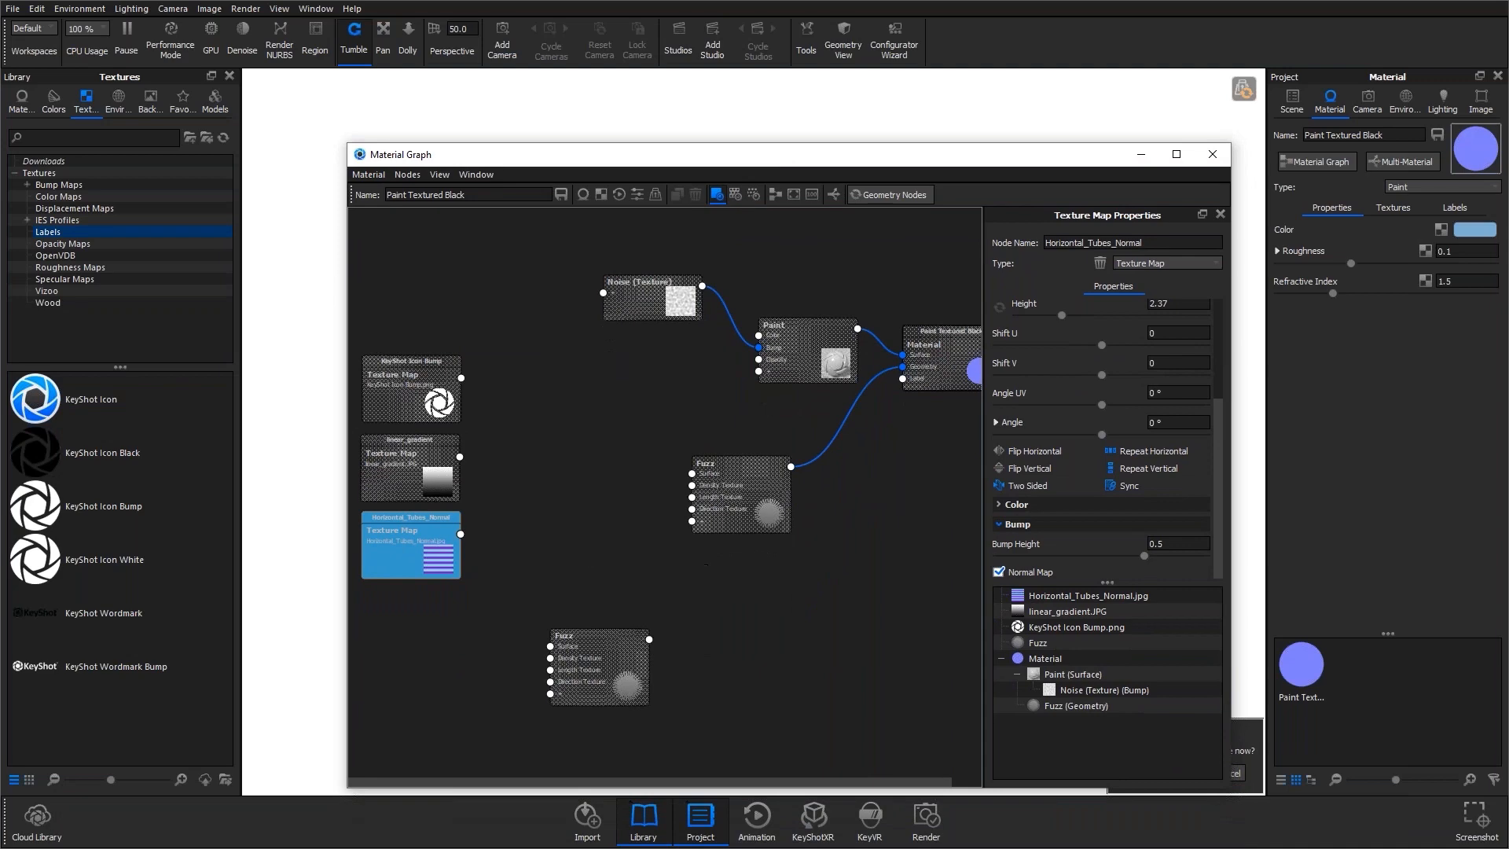
drag(767, 155, 925, 531)
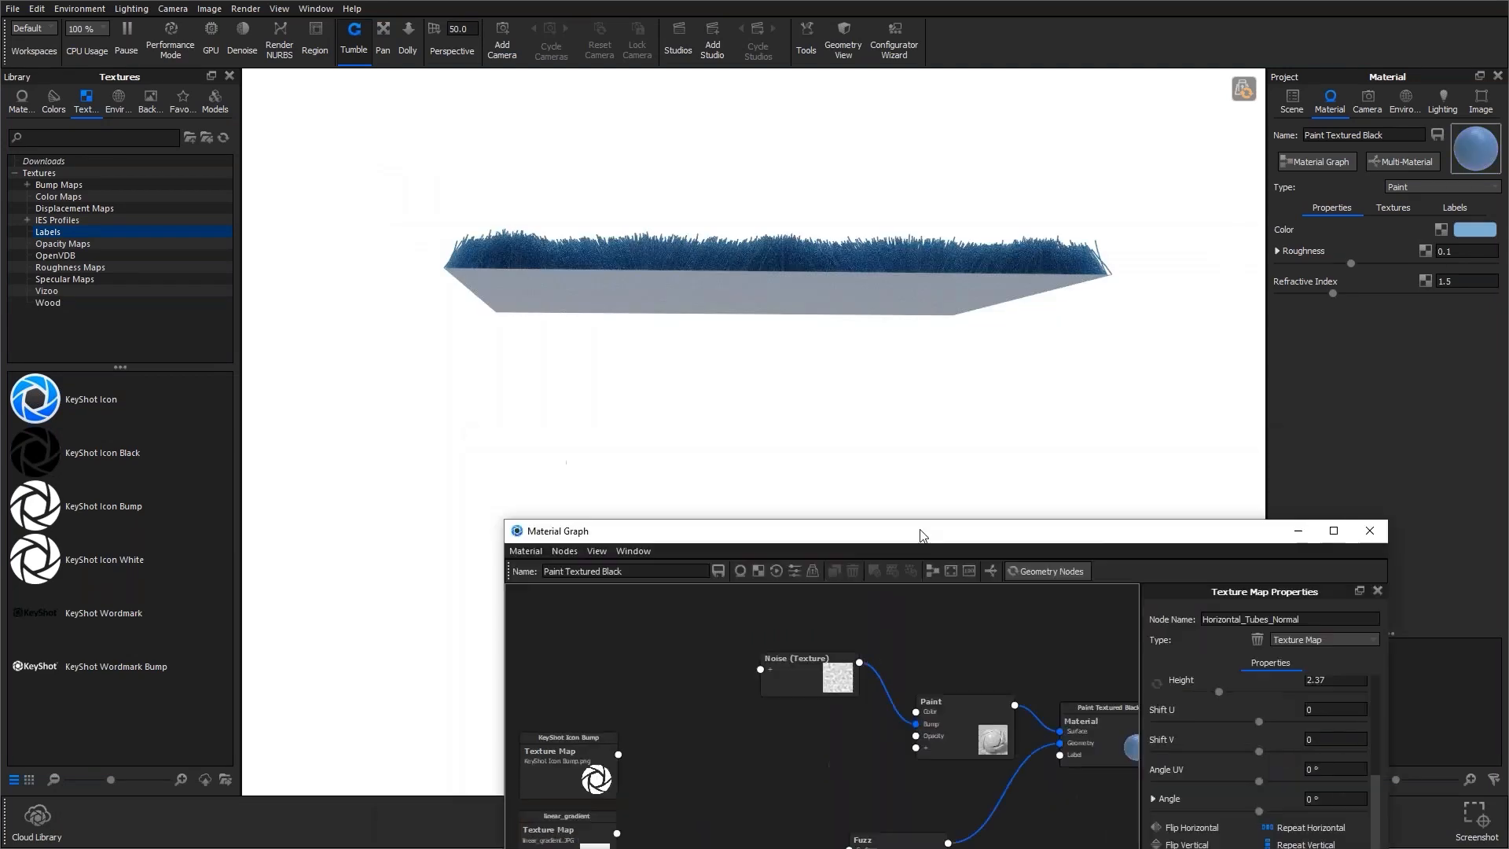
drag(776, 346, 881, 270)
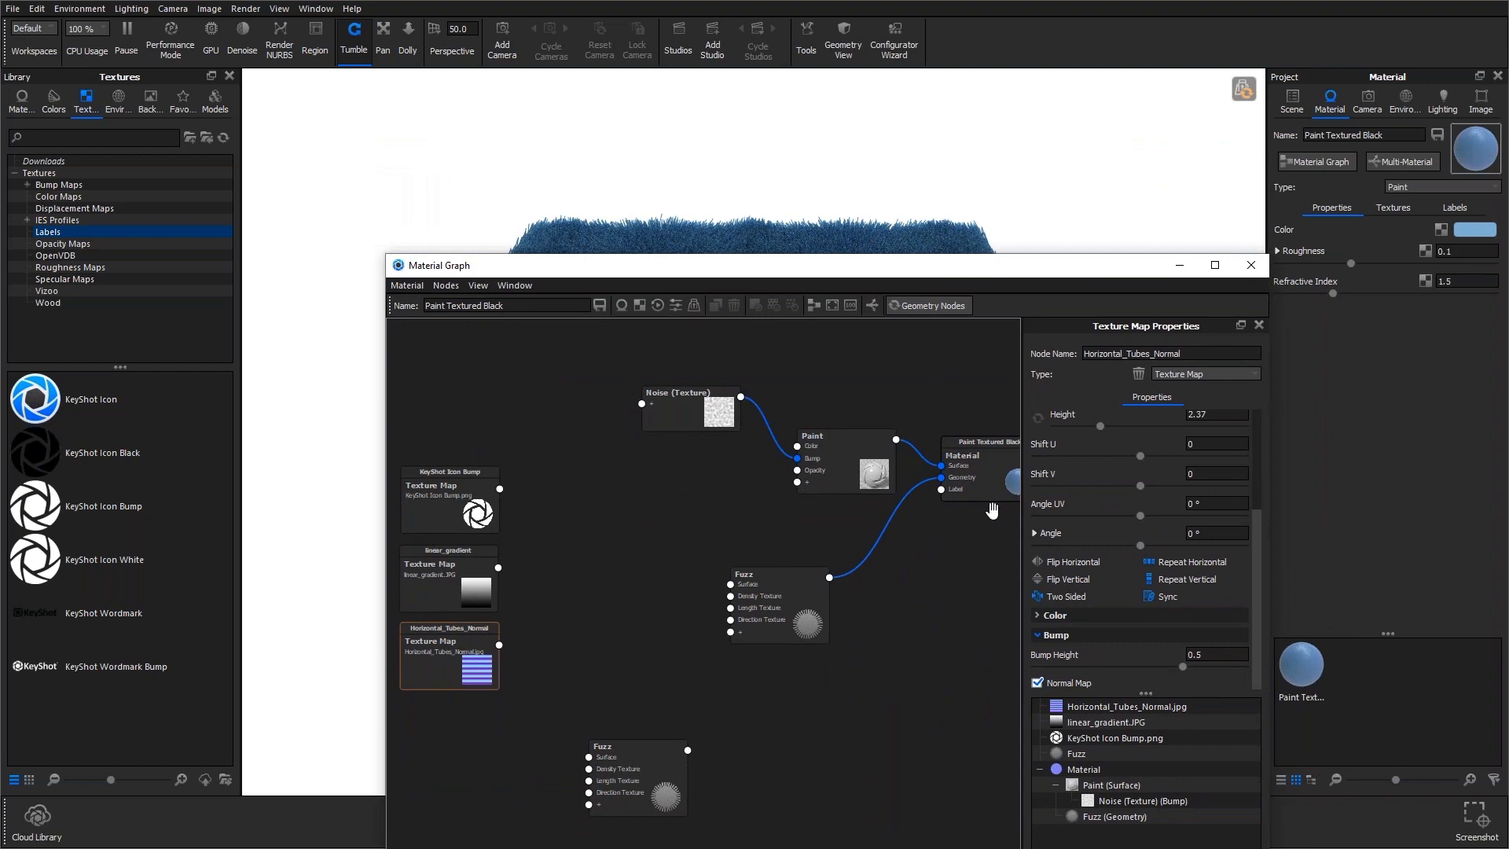
drag(877, 283, 917, 478)
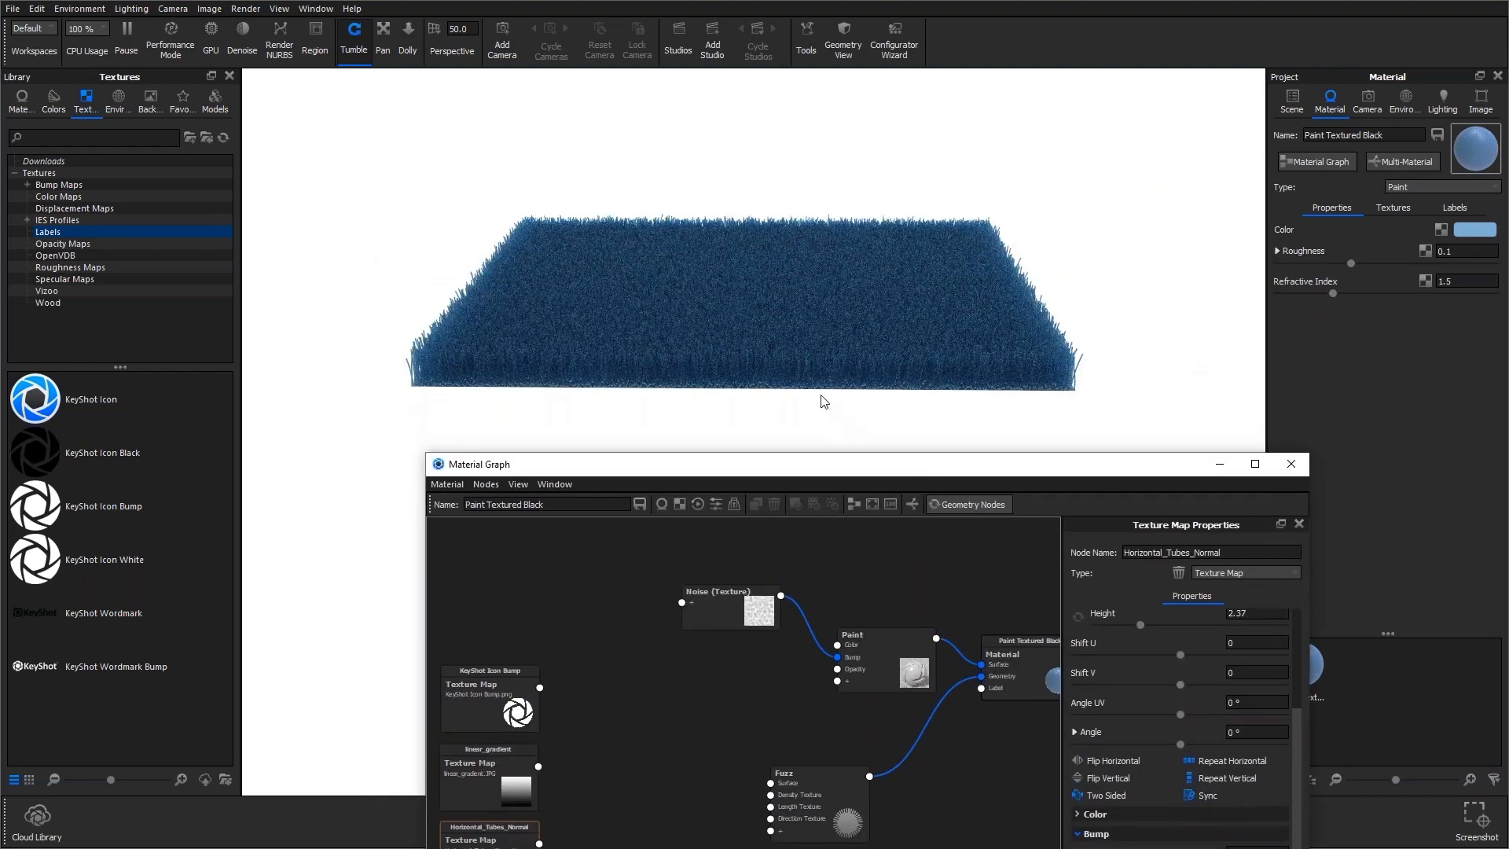
drag(918, 468, 850, 200)
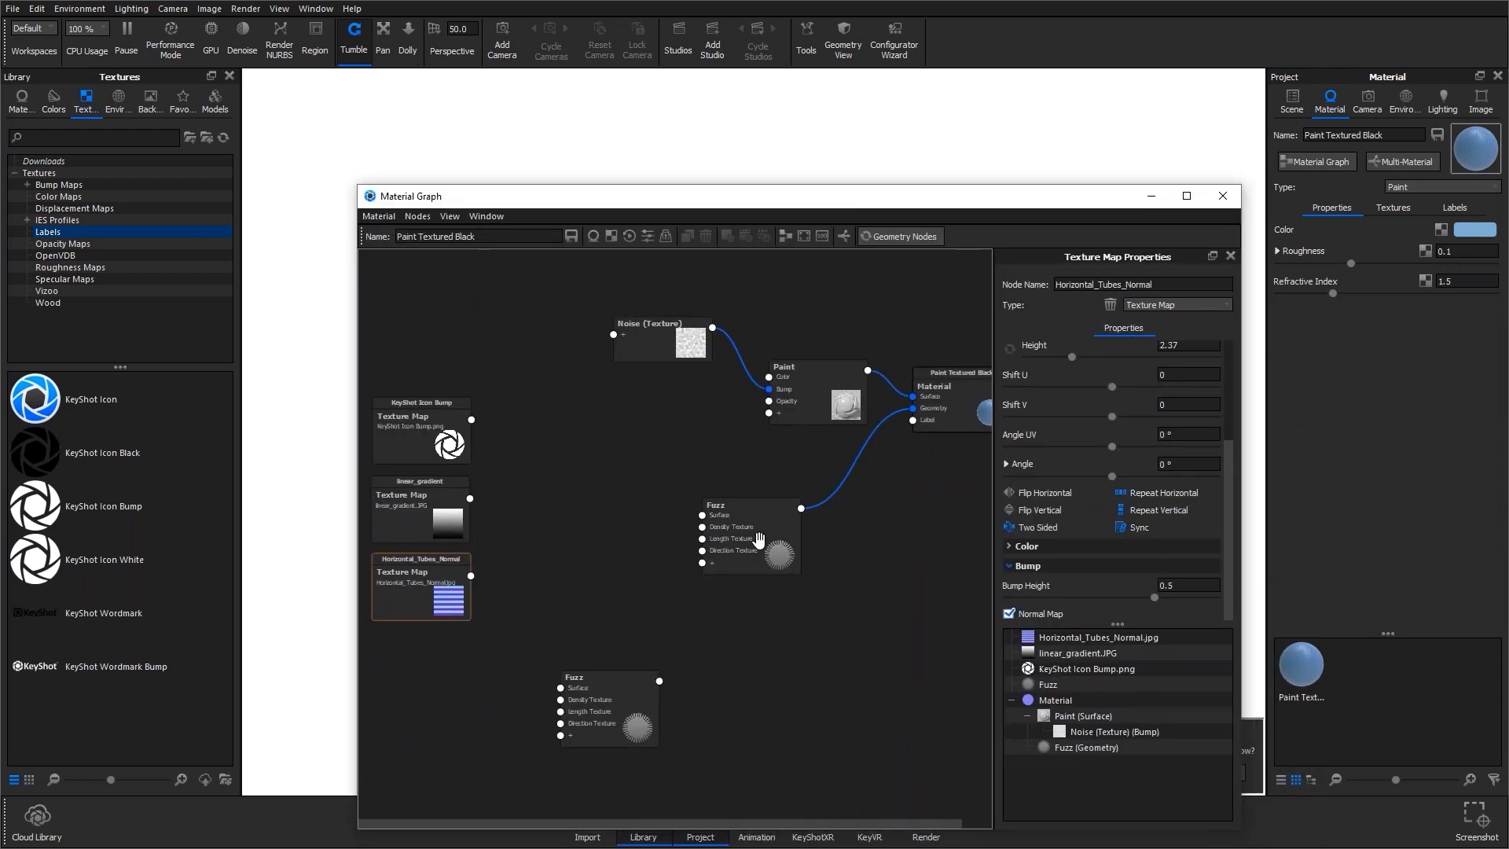
Set the Length of the Fuzz node connected to the material to 0.06 and look at the fuzz up close.
drag(758, 539, 788, 510)
click(788, 512)
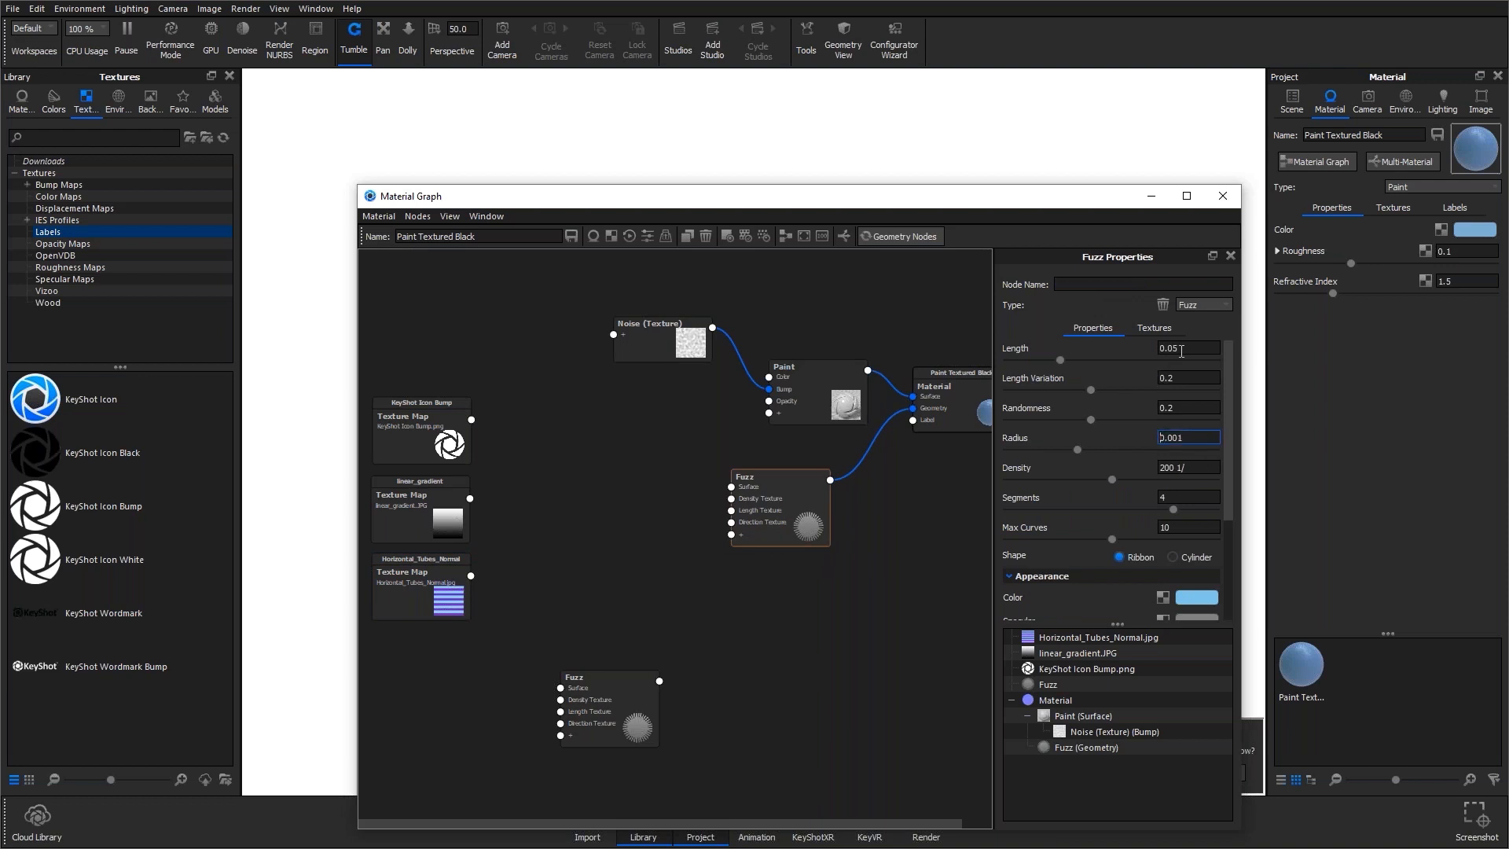
click(1183, 348)
key(Delete)
key(Delete)
key(Delete)
key(Delete)
key(Return)
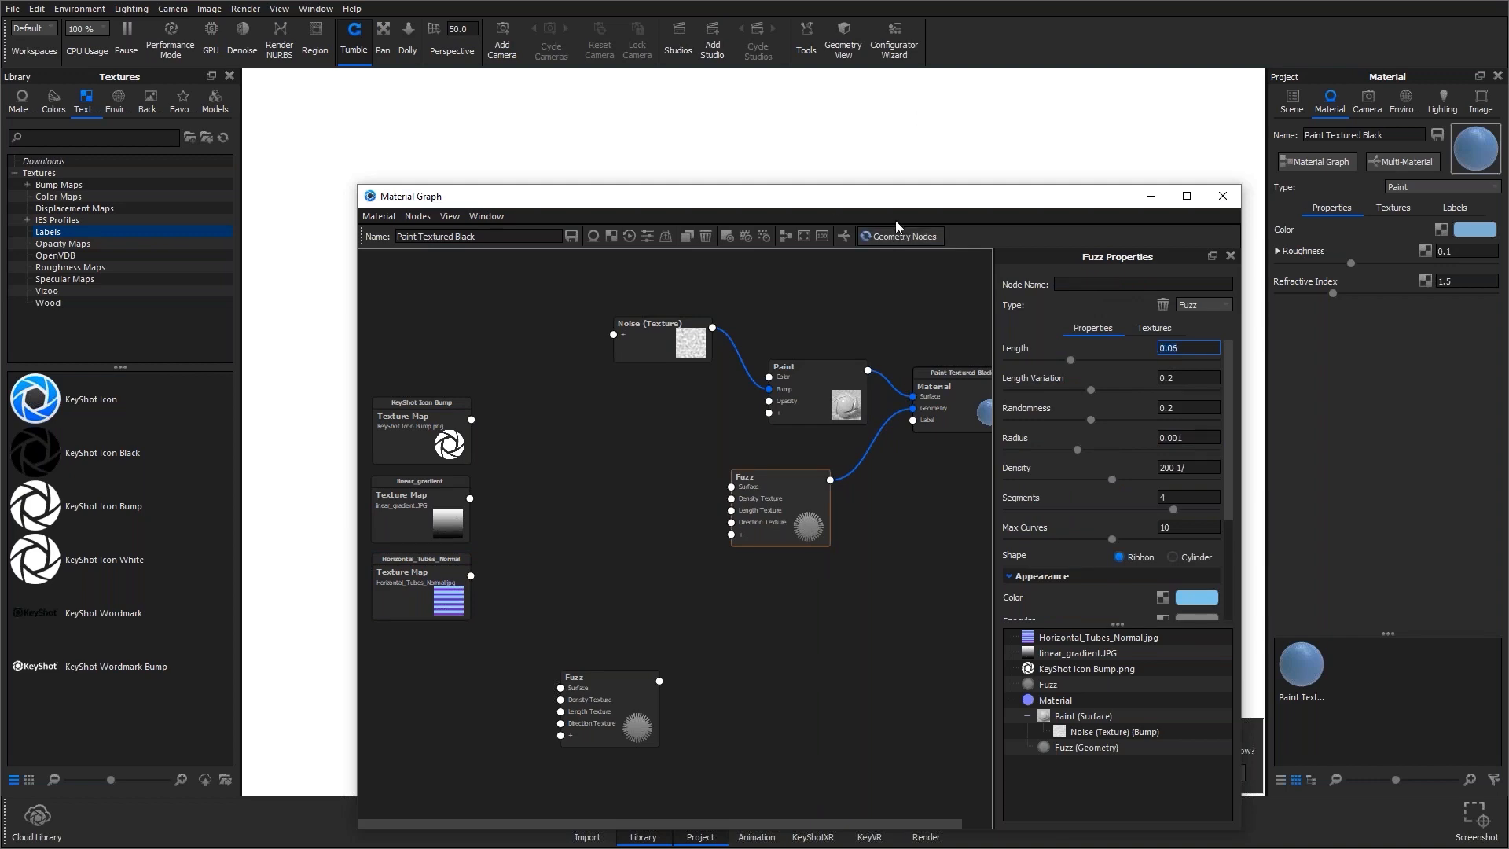
drag(894, 201, 1099, 215)
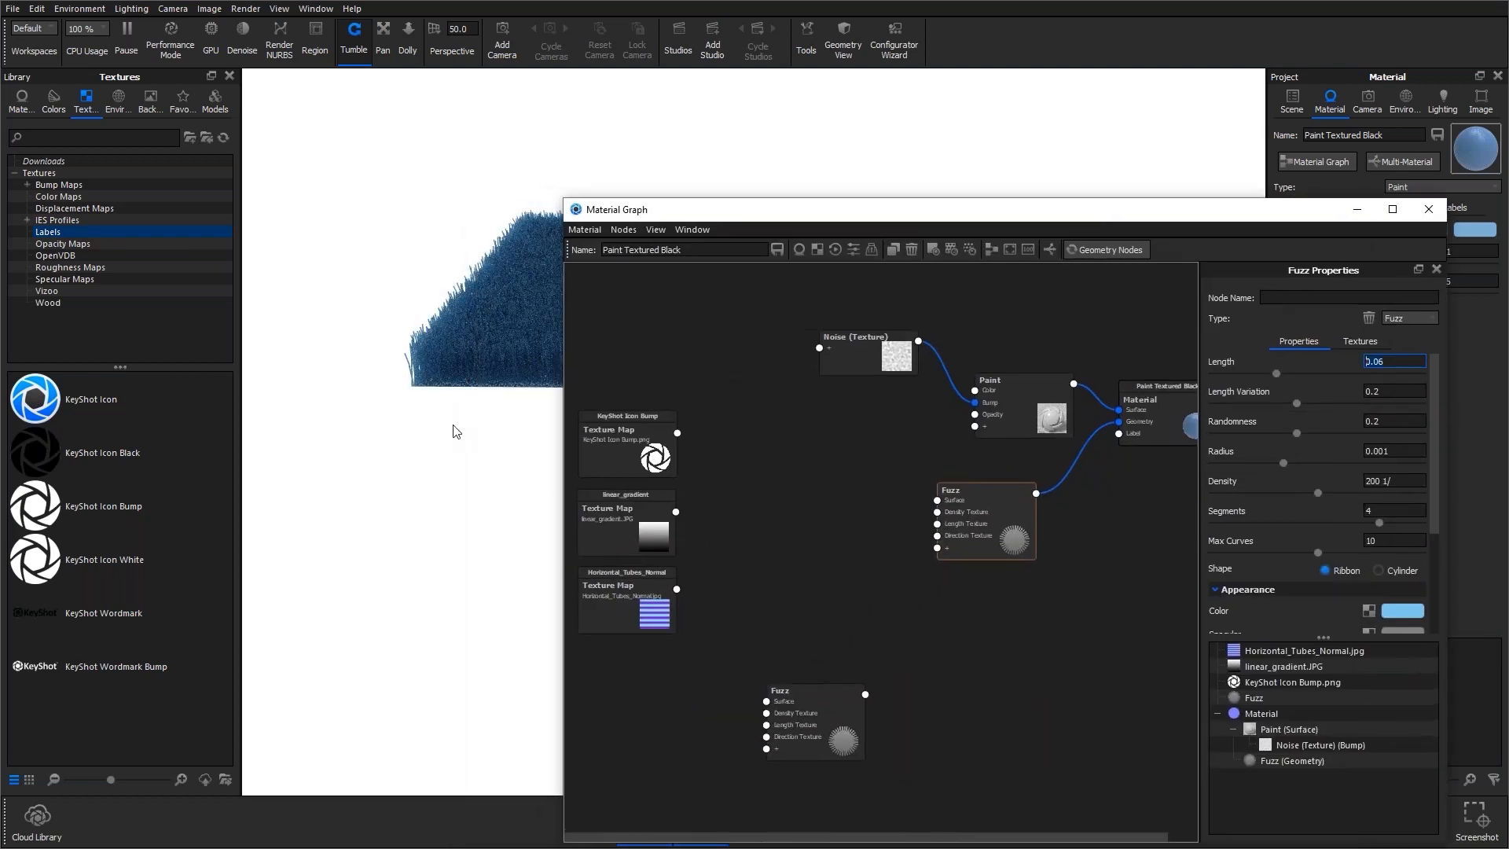
drag(472, 388, 507, 508)
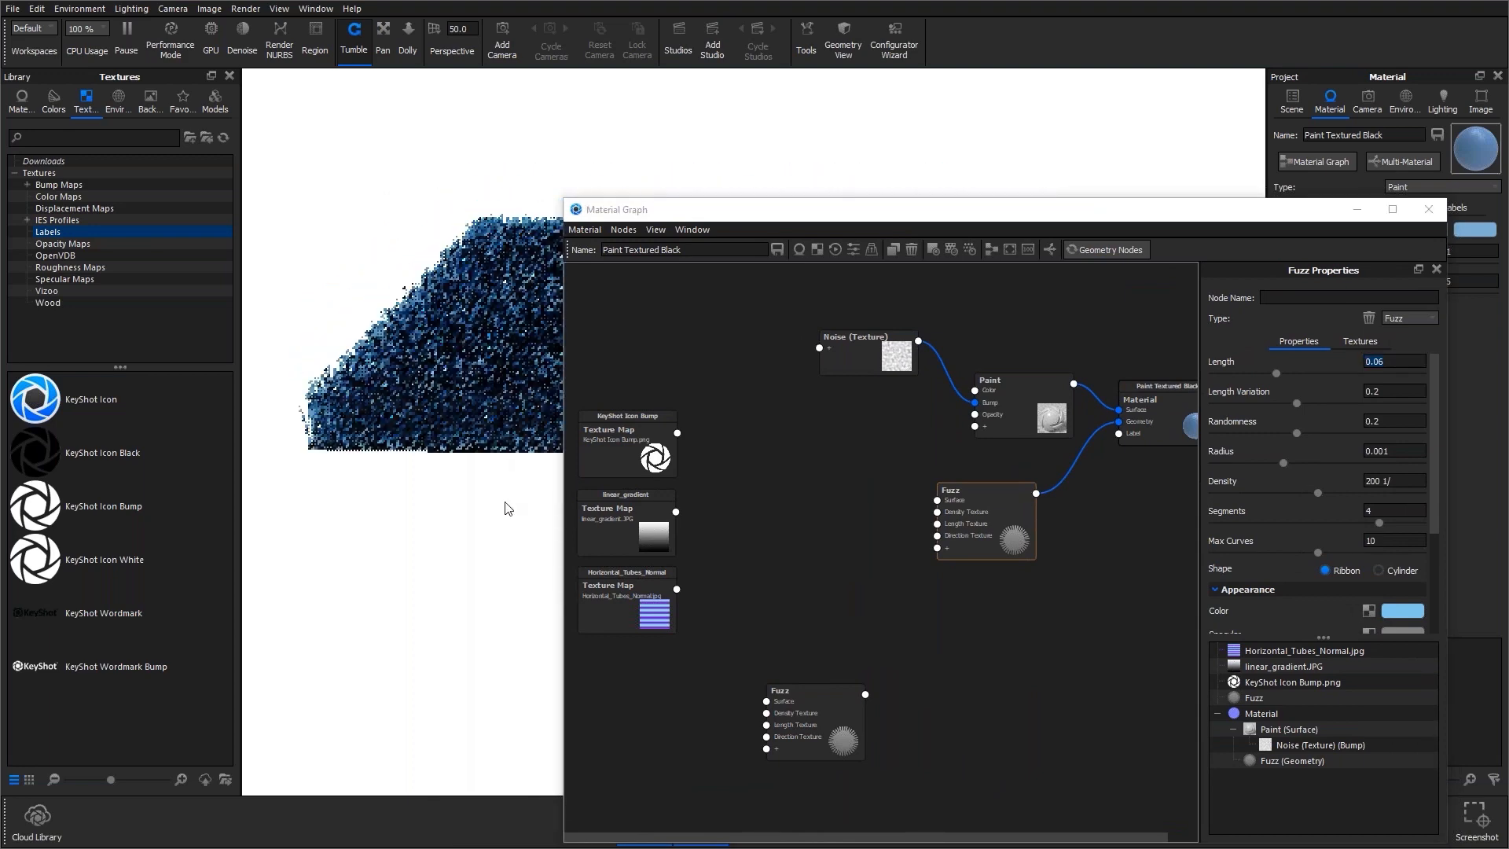
Add a Curve Fade animation node to the material graph and place it beside the connected Fuzz node.
drag(980, 212, 955, 81)
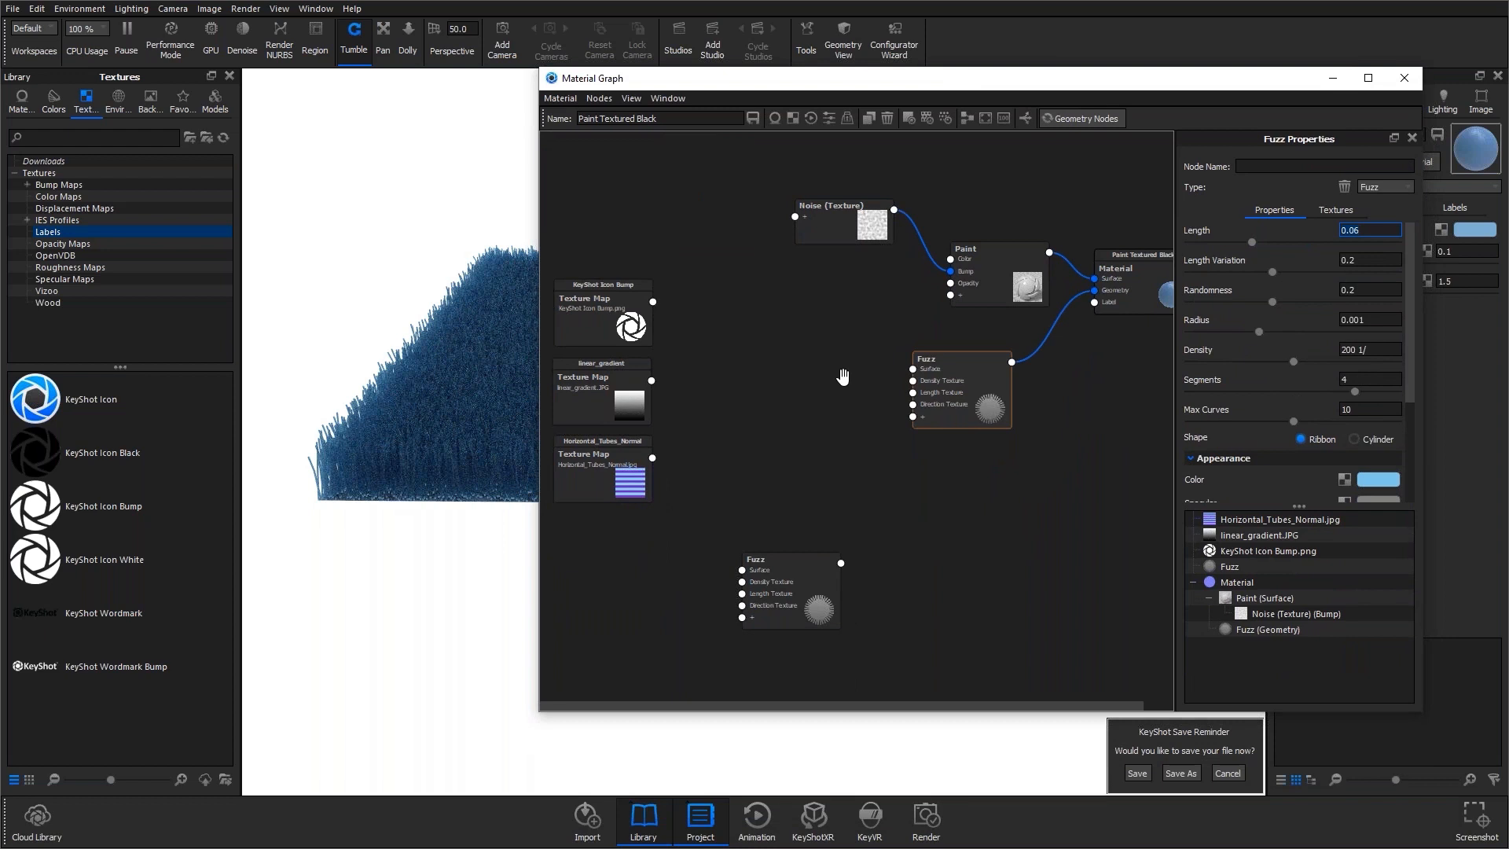
right_click(816, 410)
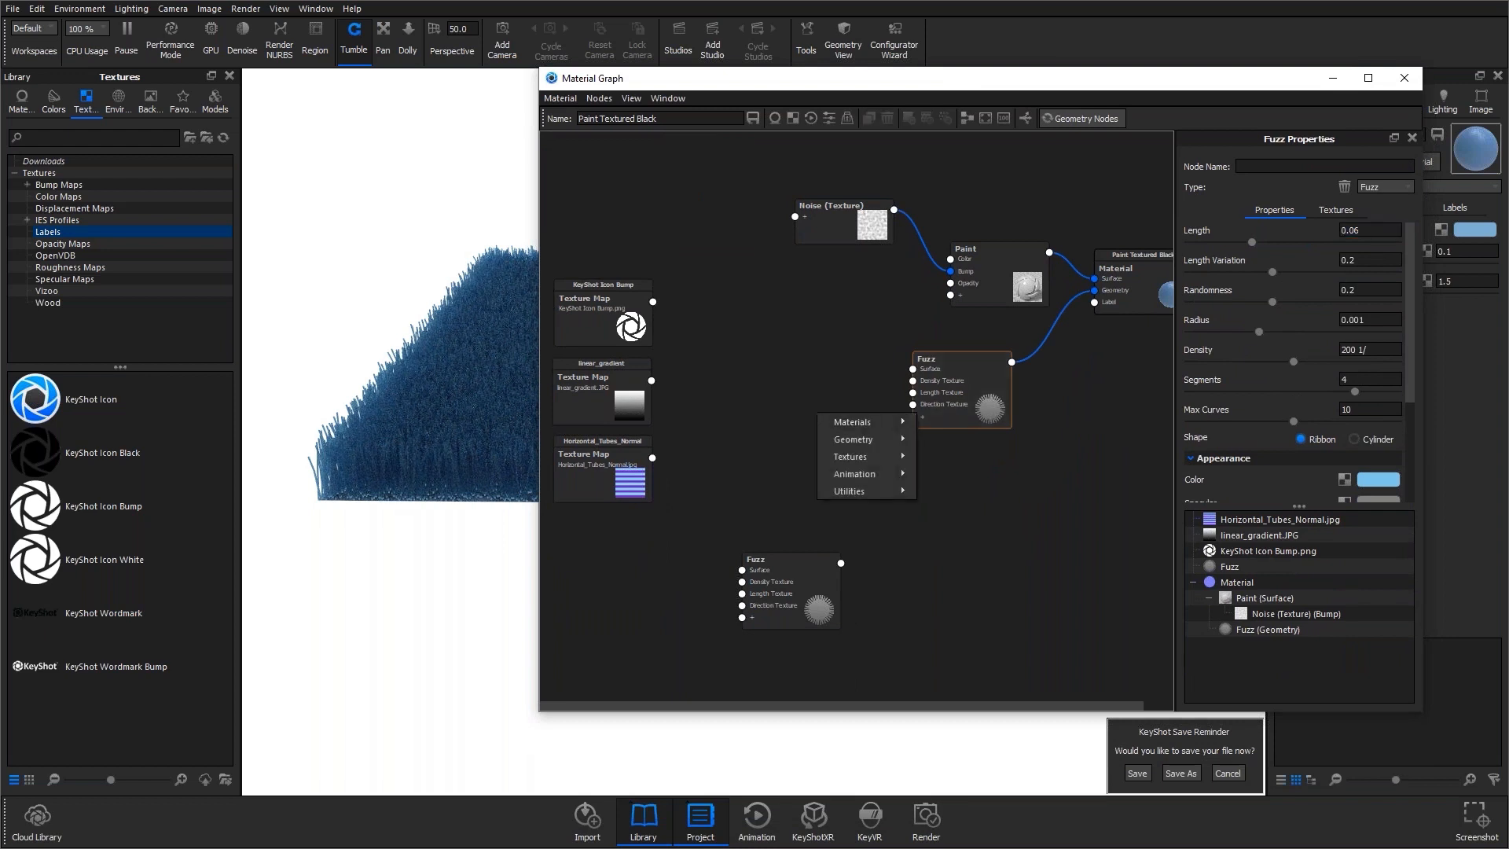
mouse_move(834, 460)
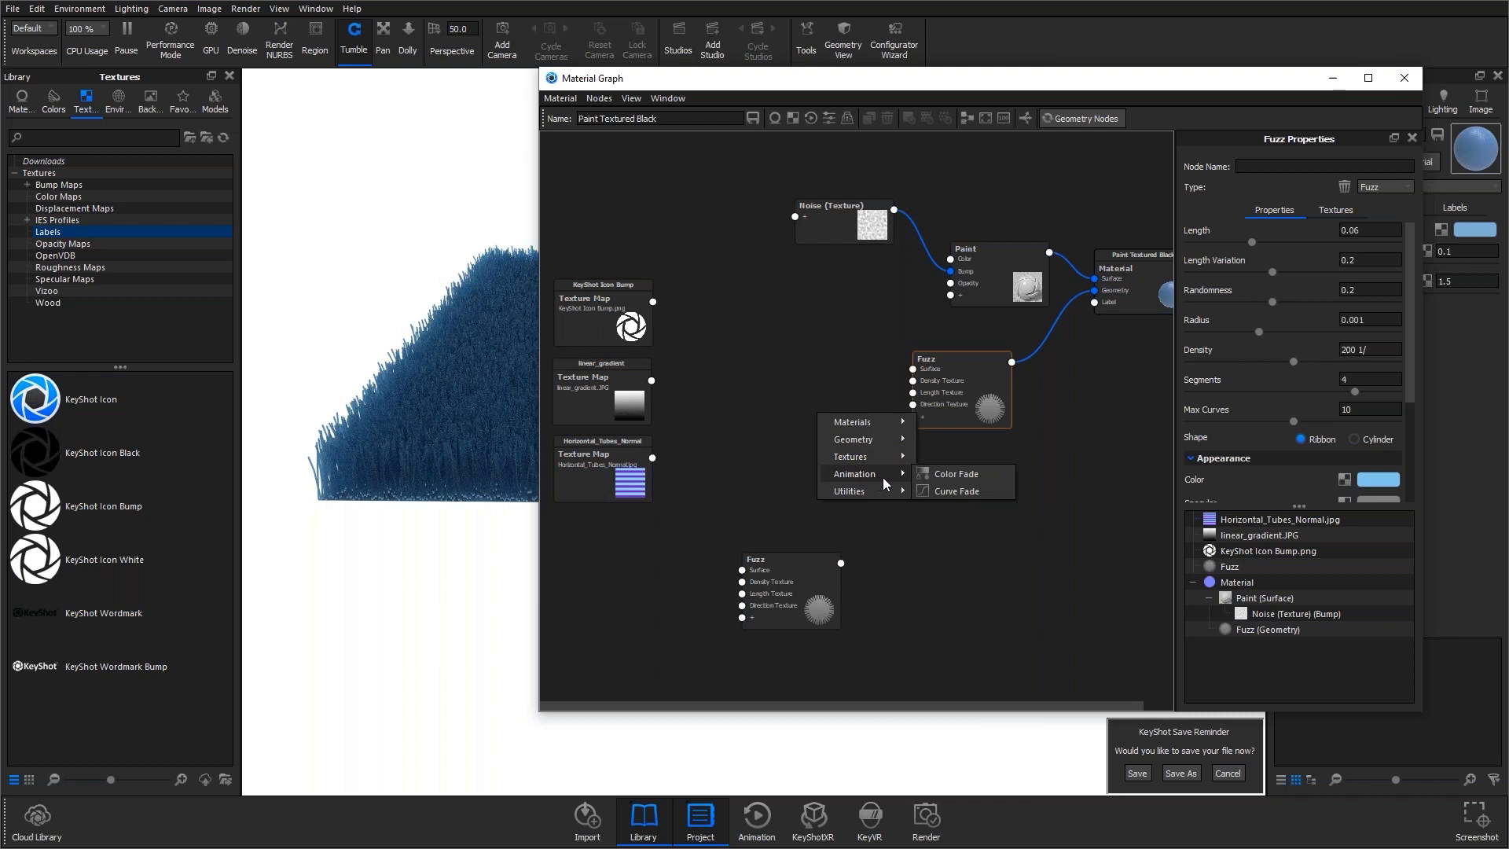
click(950, 491)
drag(865, 432, 796, 412)
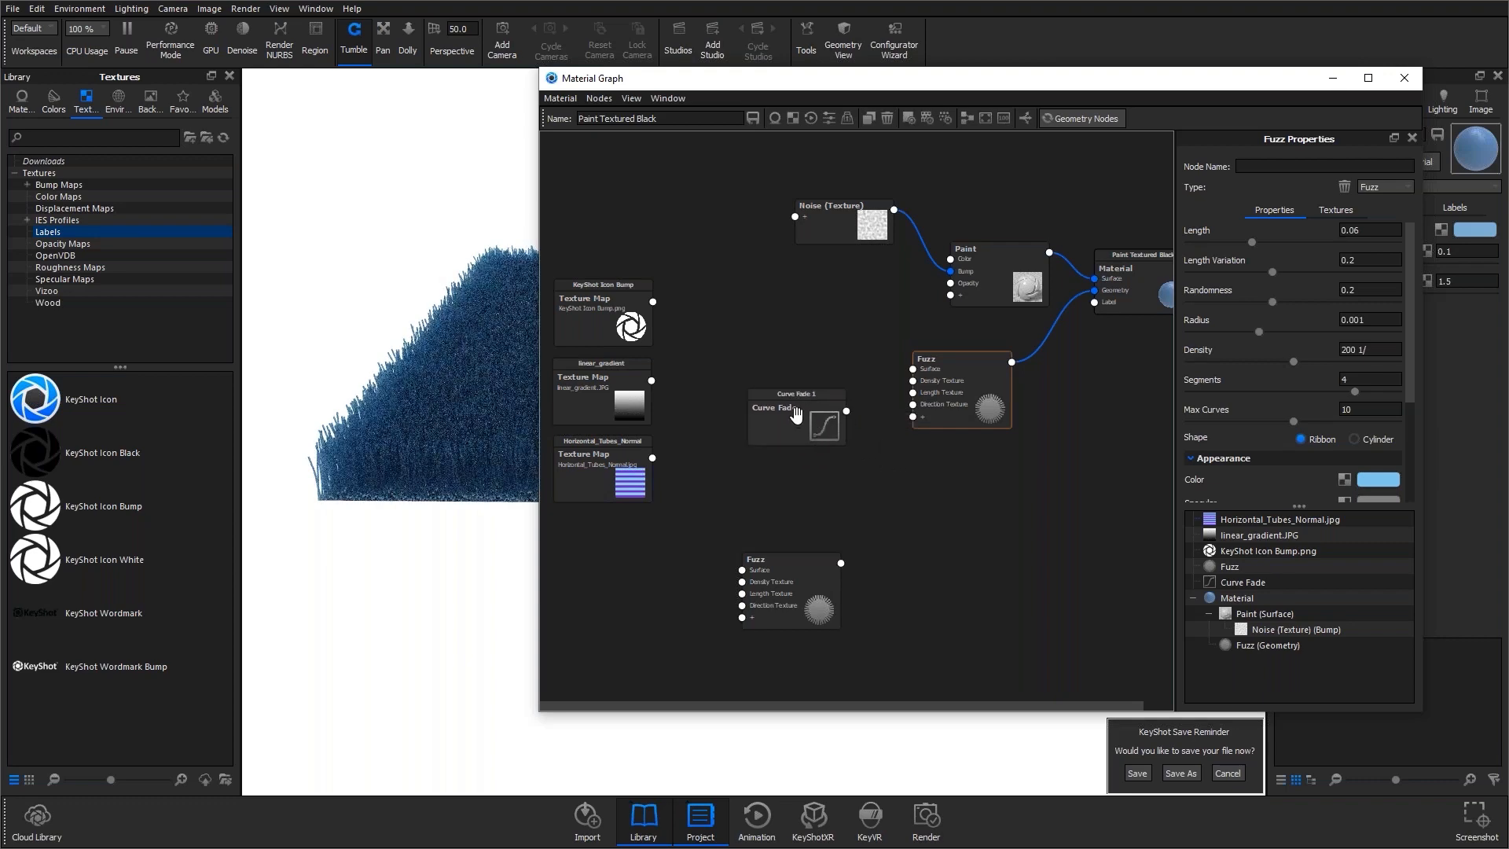
Move the Curve Fade animation to start at 0 seconds in the timeline and connect its node to the Fuzz node's Length Texture.
click(757, 822)
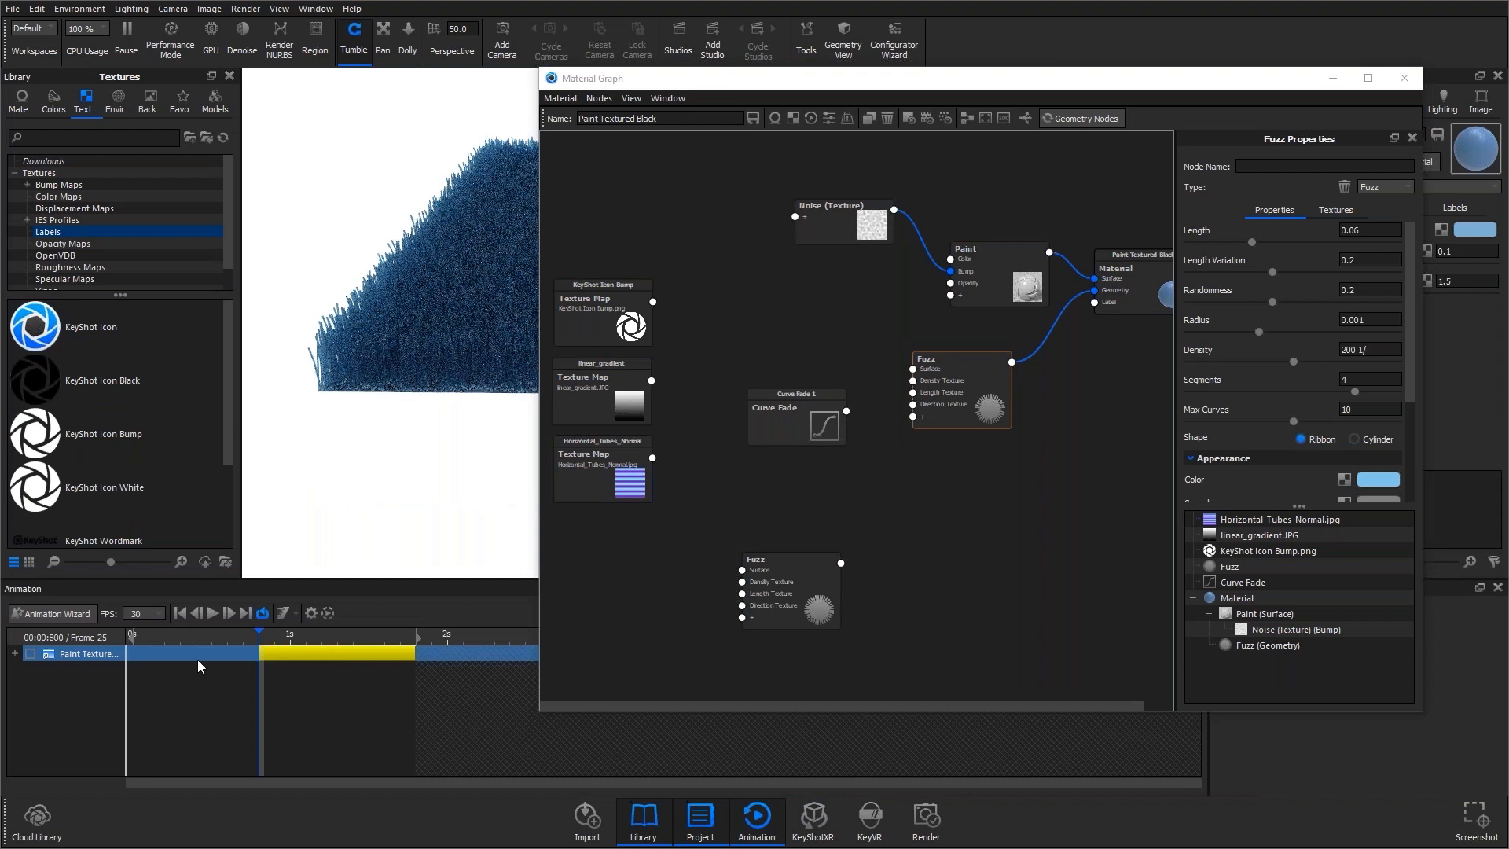
mouse_move(307, 653)
mouse_down()
mouse_move(177, 660)
mouse_move(191, 636)
mouse_move(129, 636)
mouse_up()
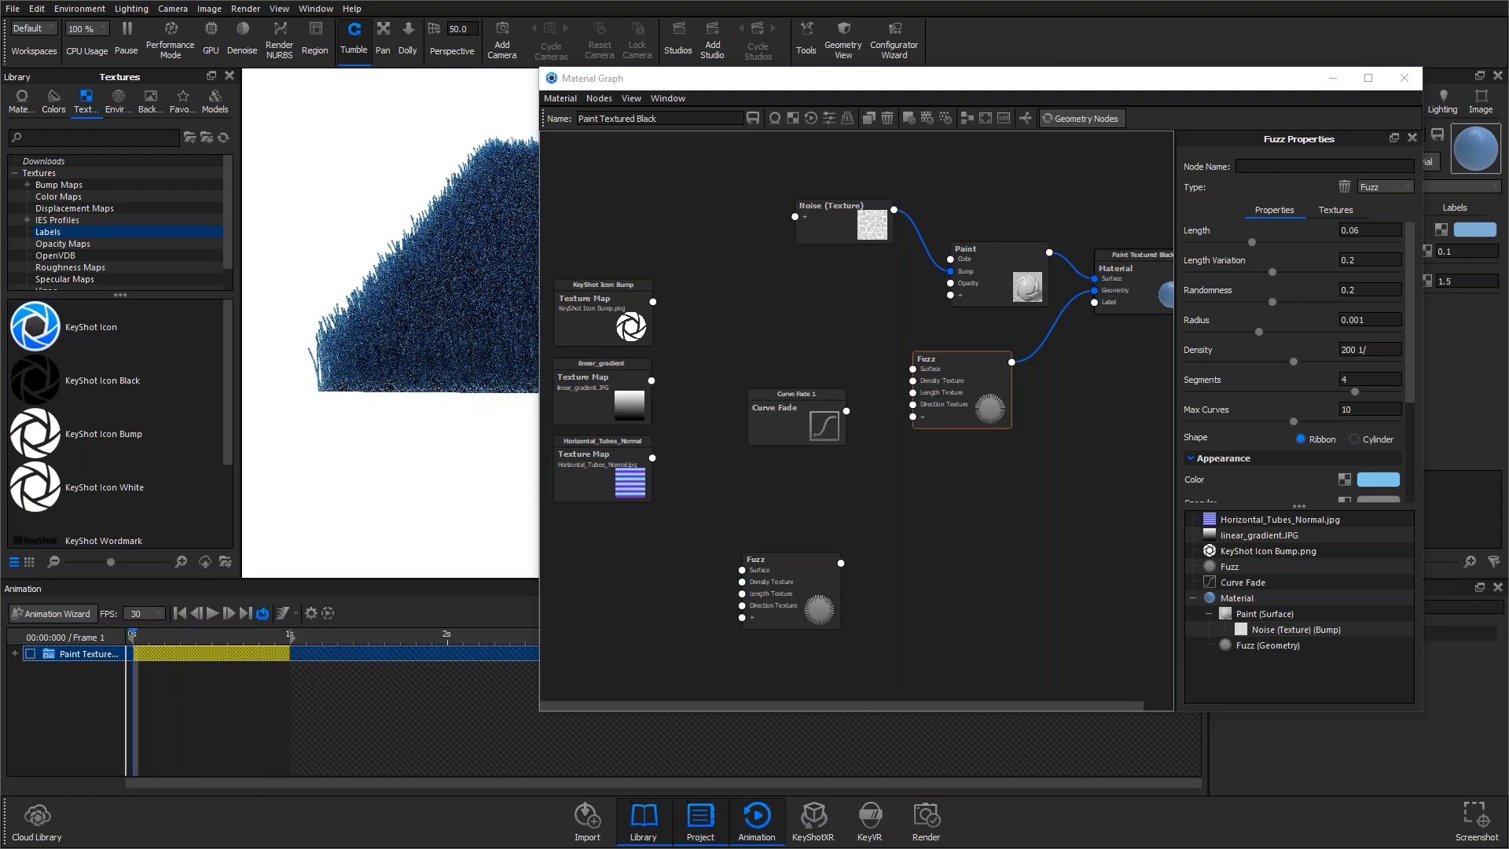
drag(988, 82, 945, 77)
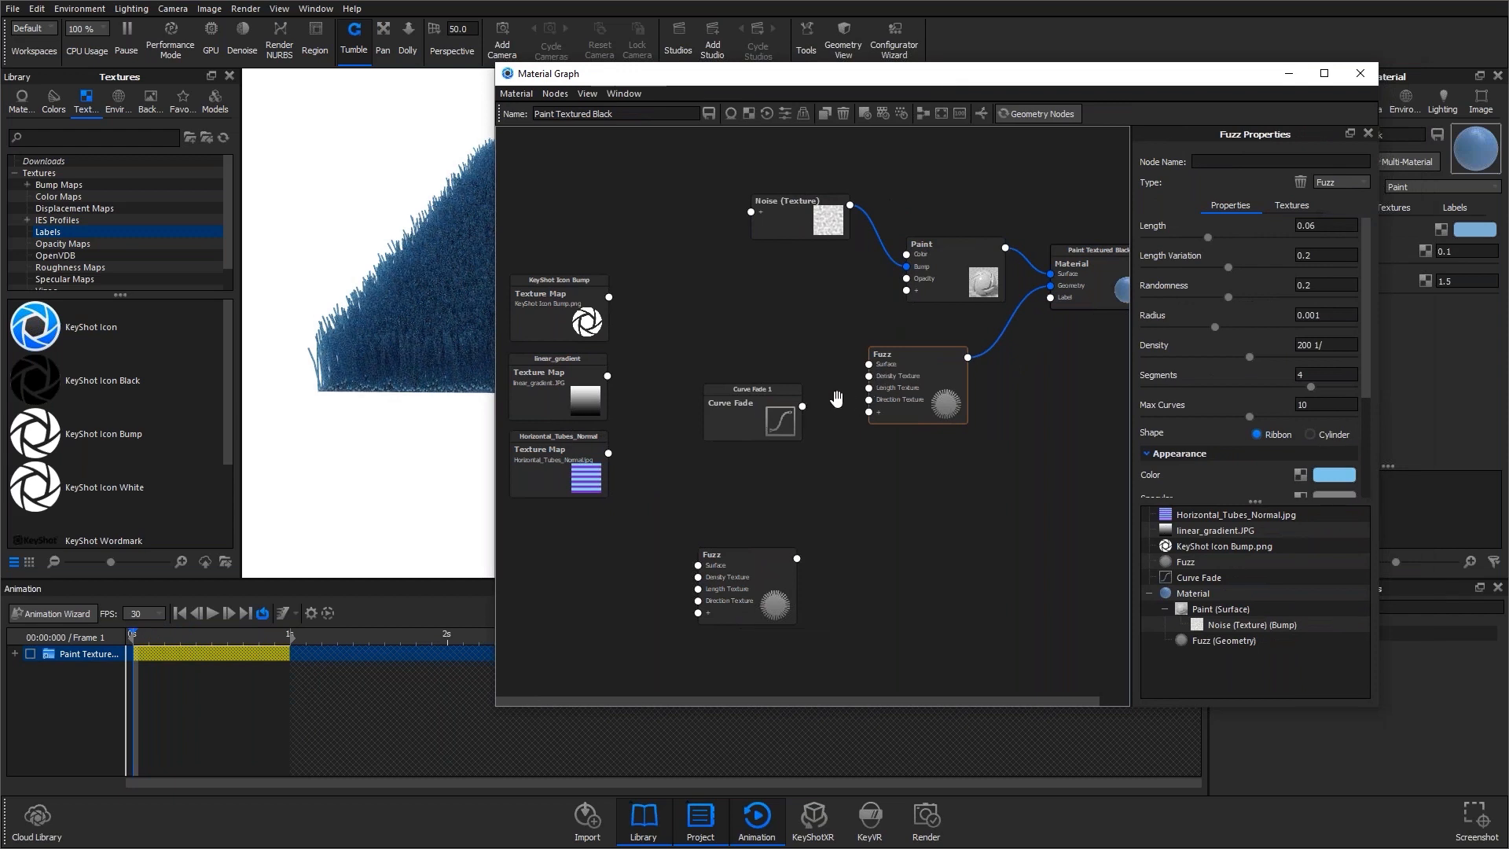
drag(801, 406, 871, 388)
drag(892, 78, 926, 174)
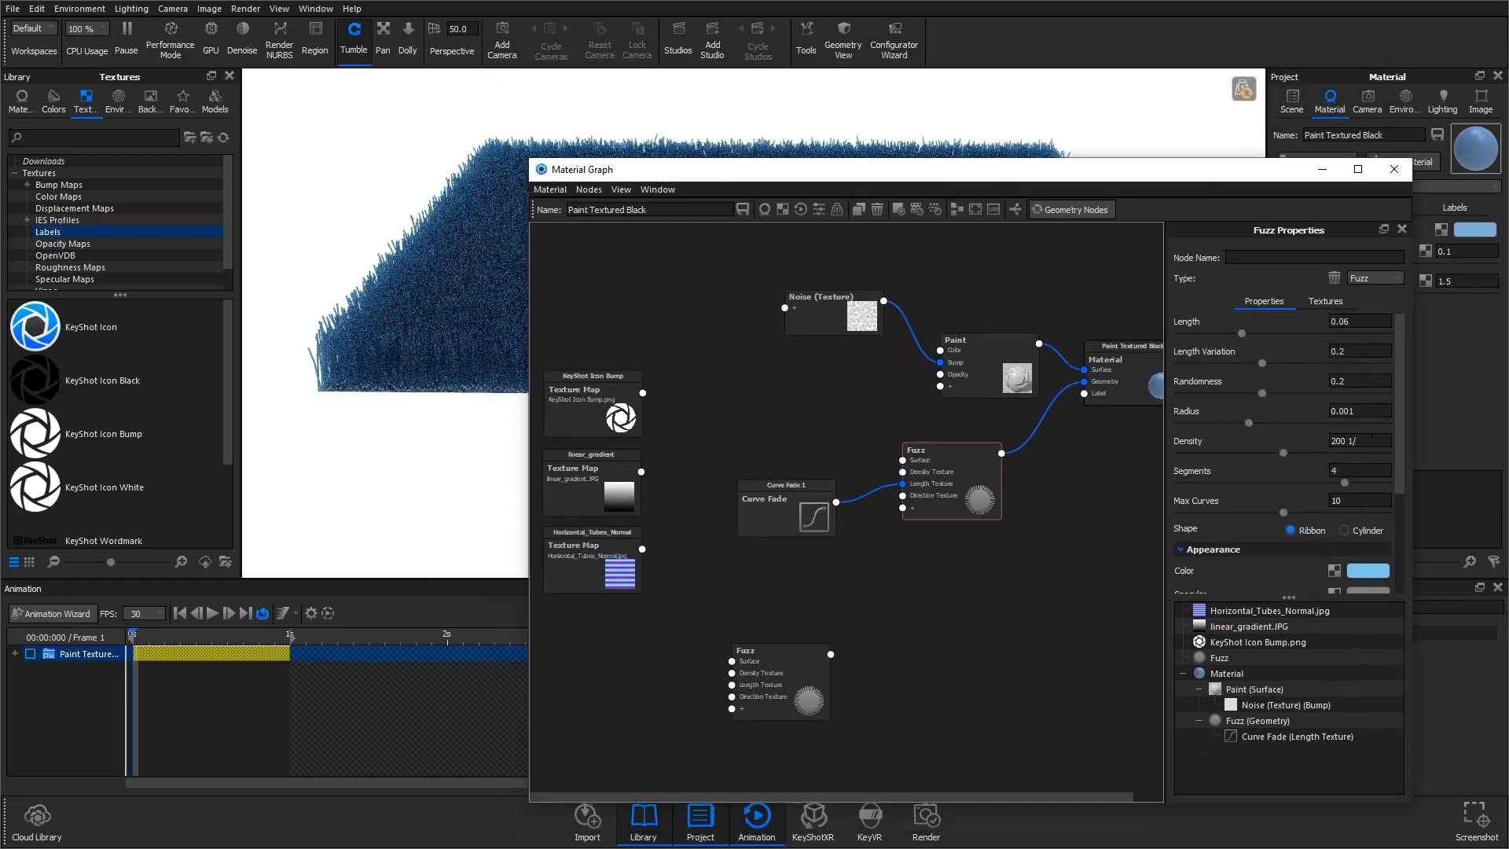
Scrub the animation timeline to frames 8, 18 and 25 and compare the fuzz length on the plane.
mouse_move(154, 646)
mouse_down()
mouse_move(290, 640)
mouse_move(131, 641)
mouse_up()
drag(1041, 173, 991, 173)
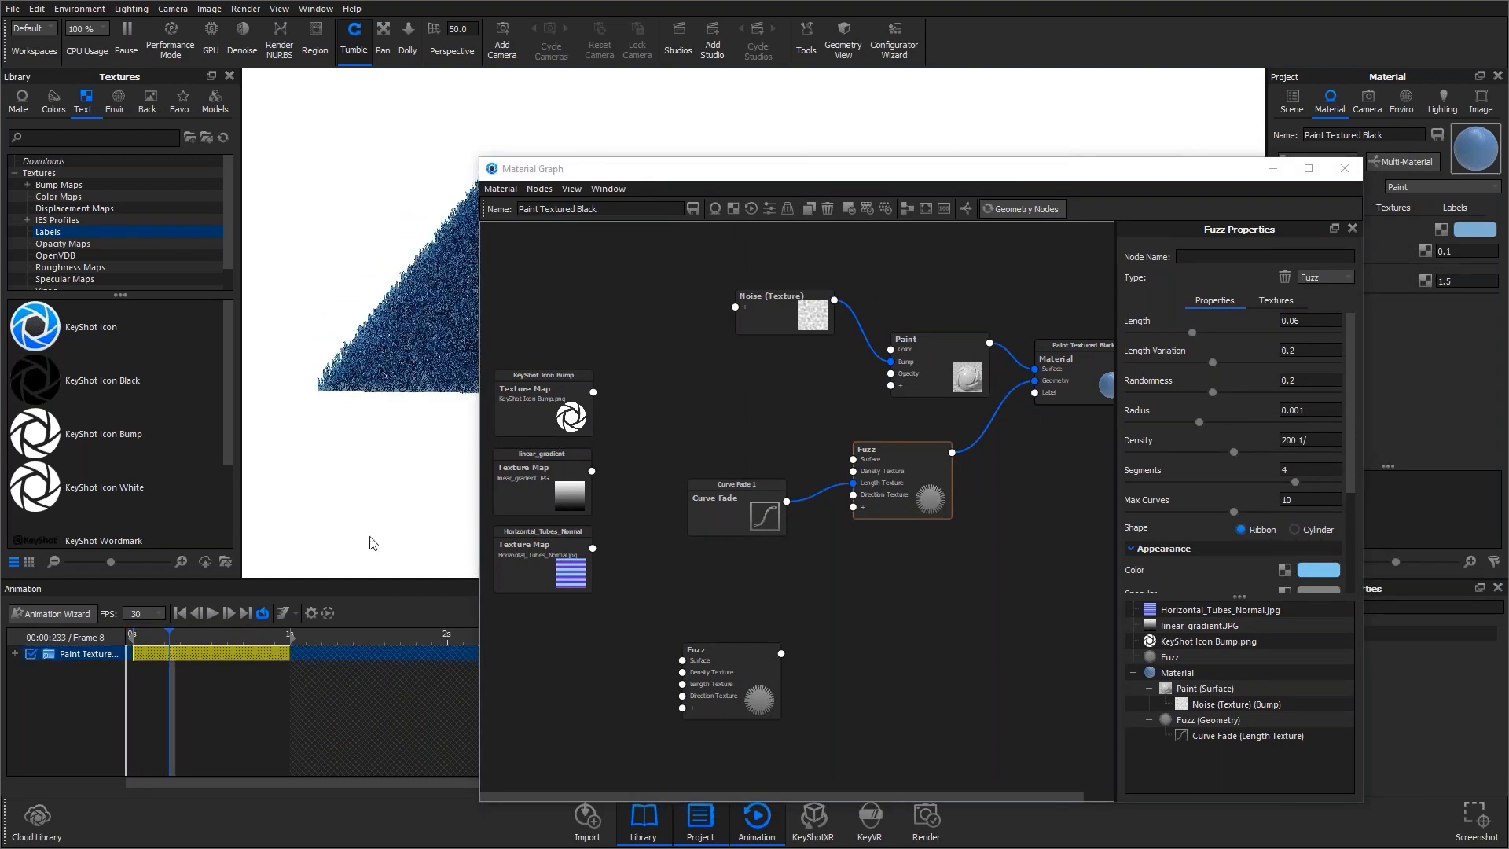
click(223, 638)
drag(759, 173, 850, 331)
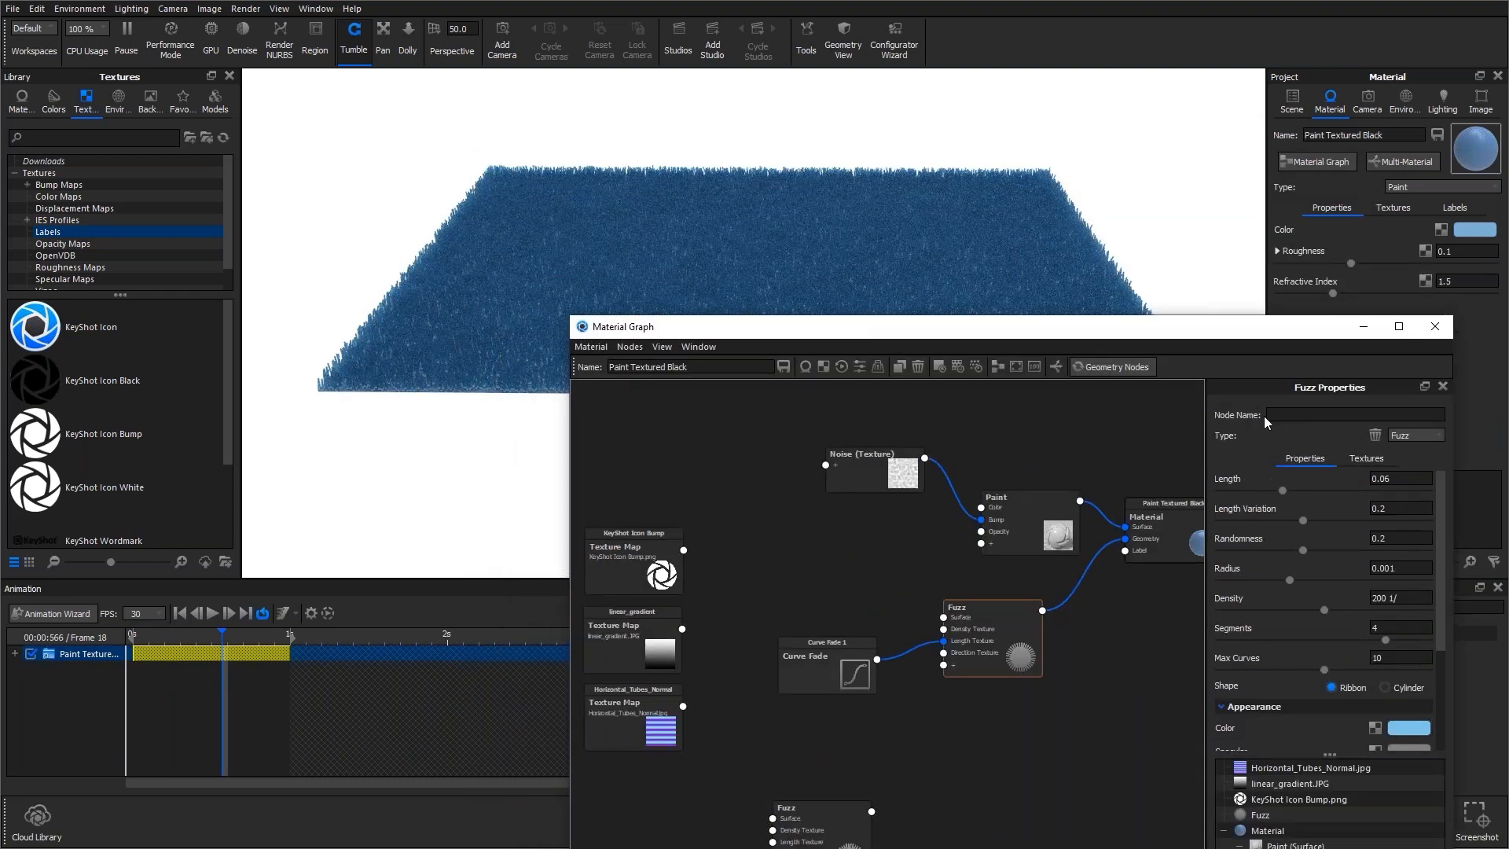
click(259, 641)
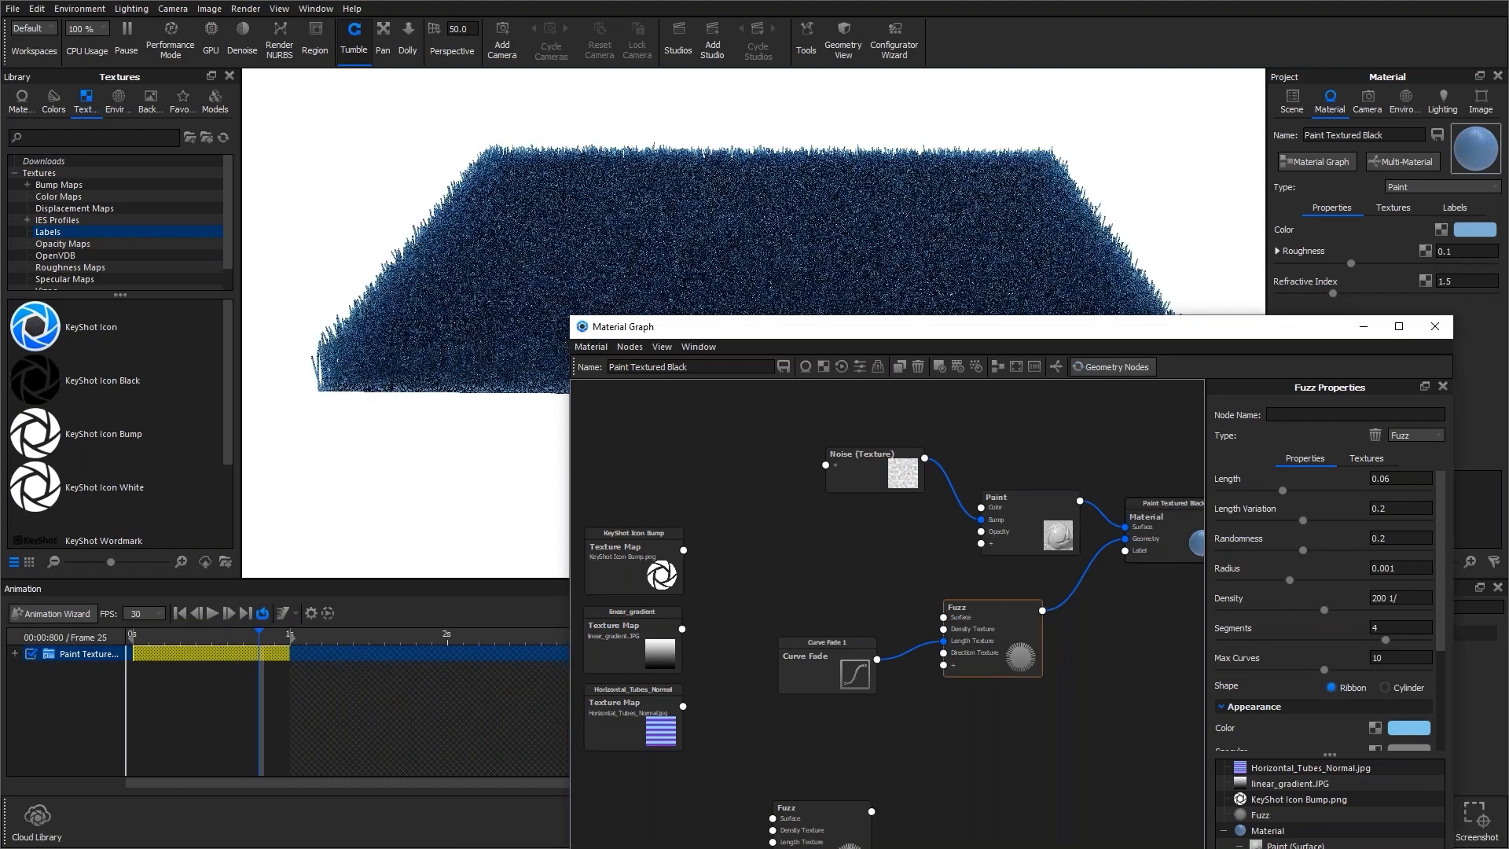
drag(1022, 339, 939, 154)
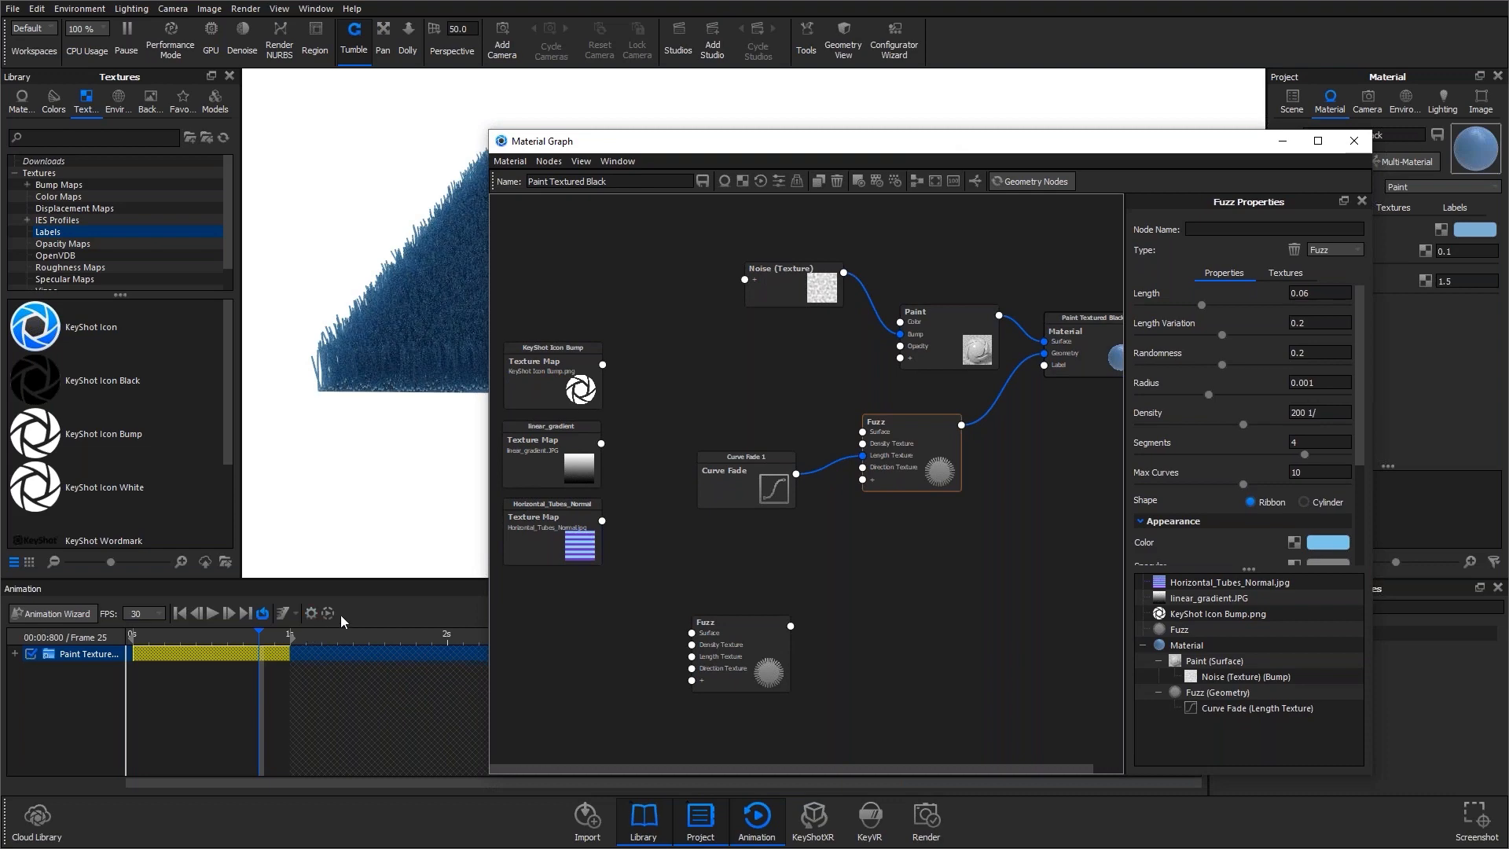
drag(681, 151, 802, 425)
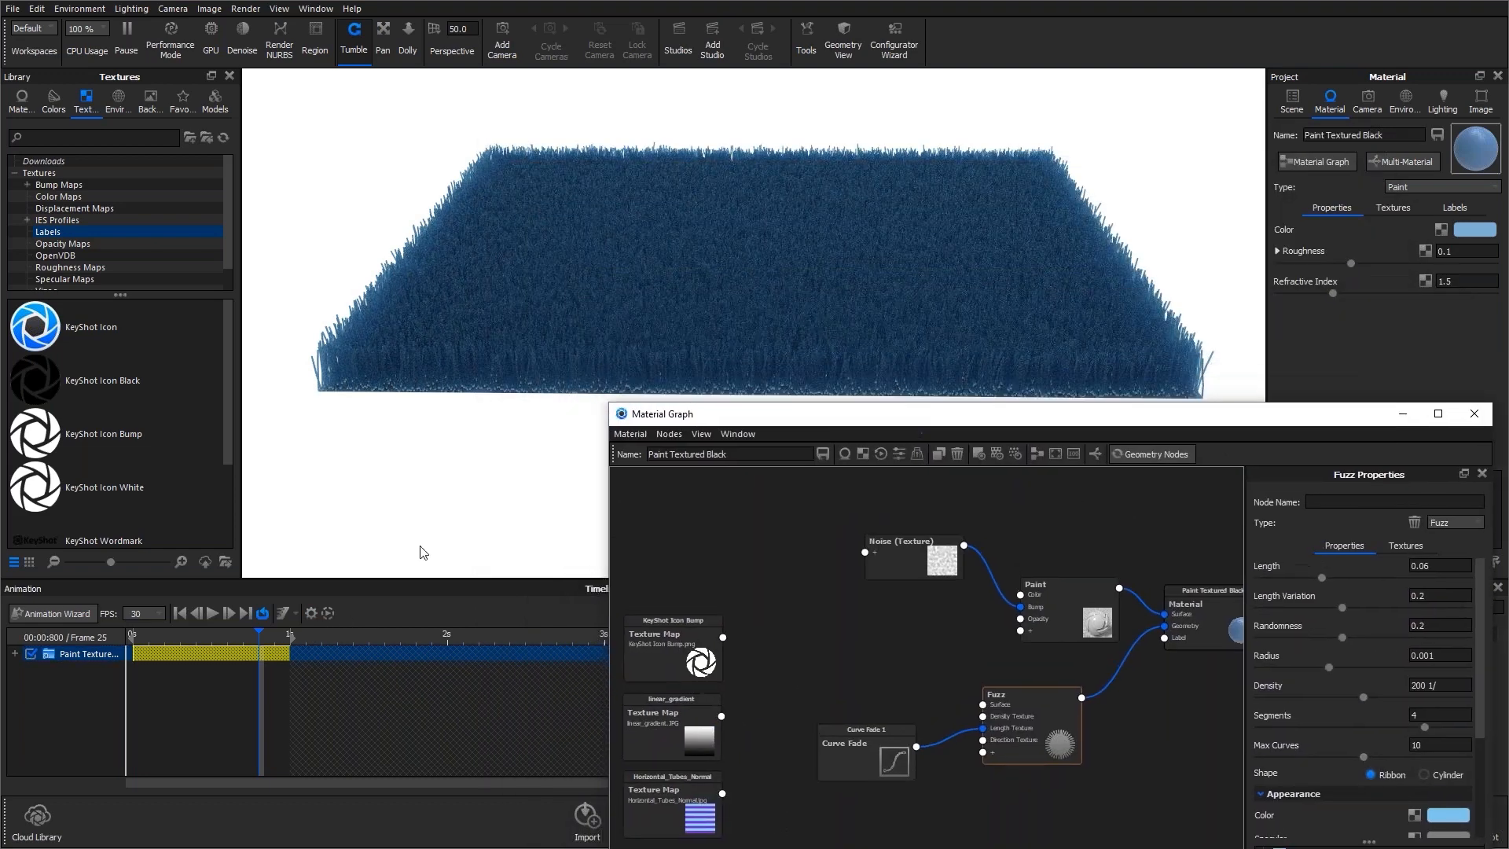
Review the animation settings for preview quality and Execute Geometry Nodes, and accept them.
click(311, 614)
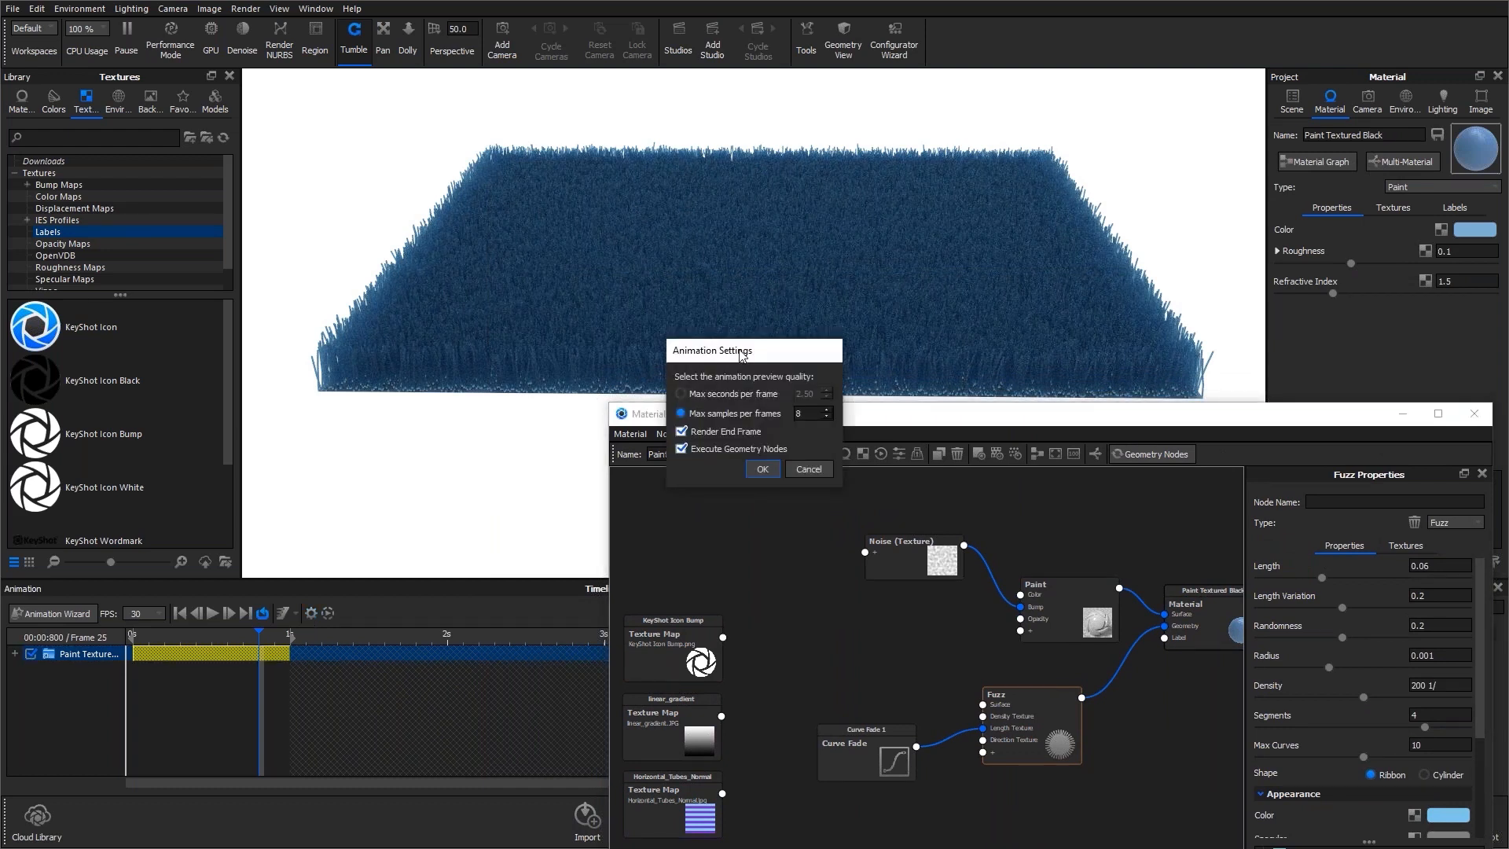
drag(763, 359, 661, 353)
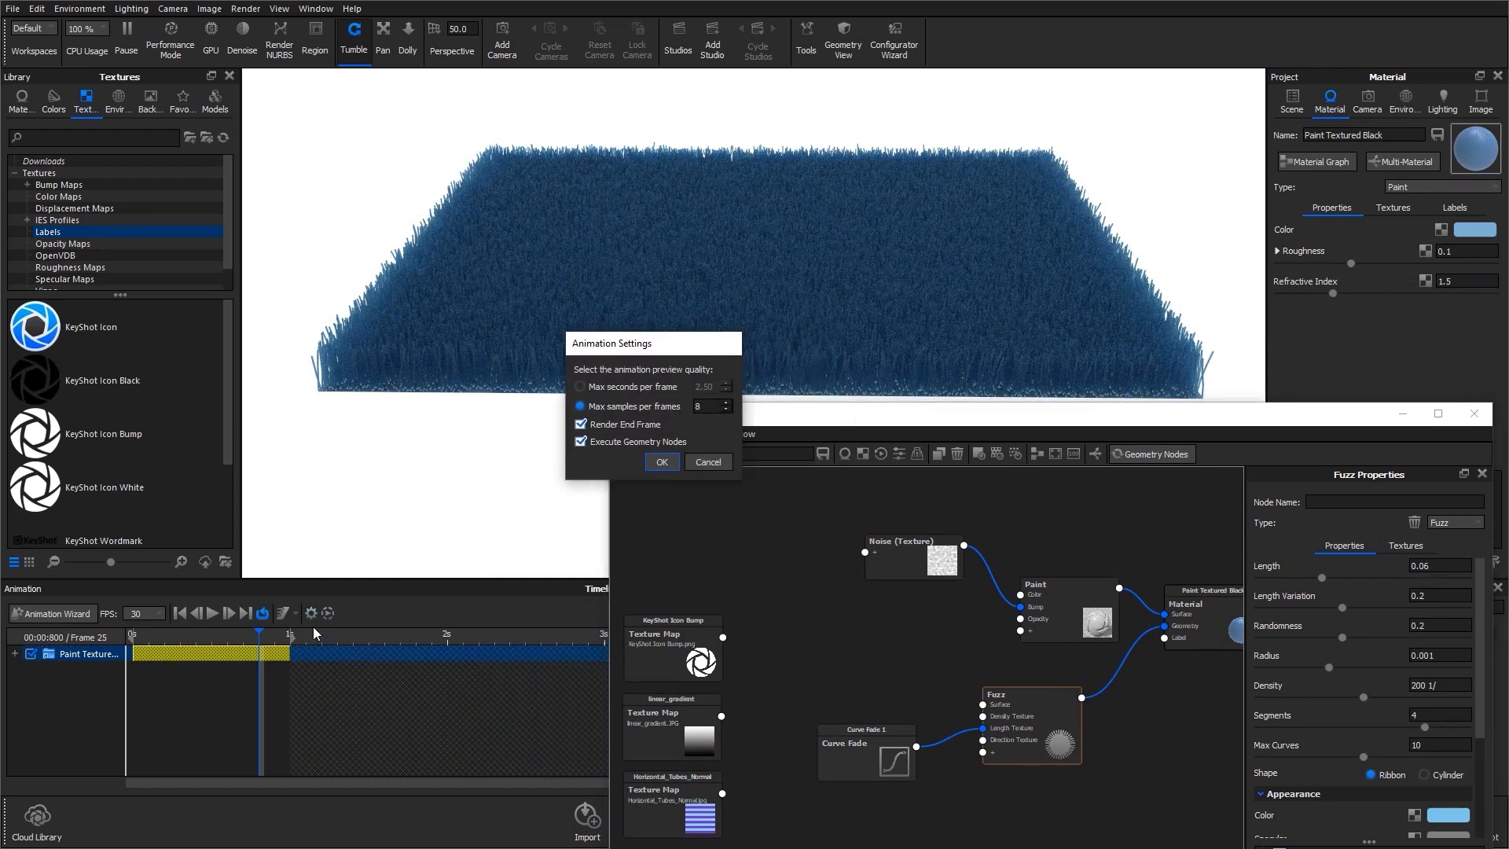
click(662, 462)
drag(827, 423, 716, 221)
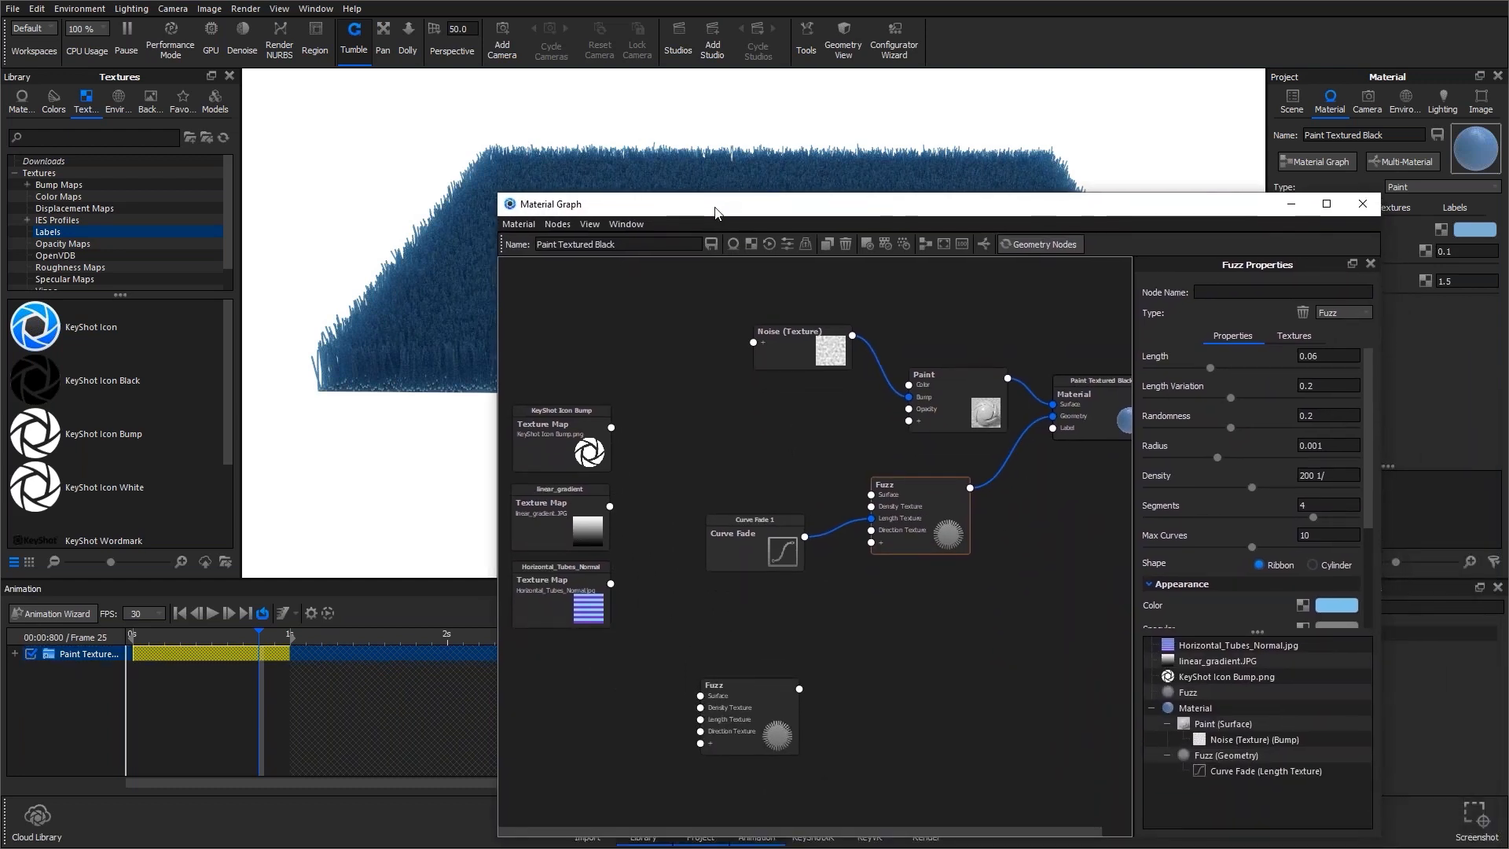
drag(754, 208, 719, 188)
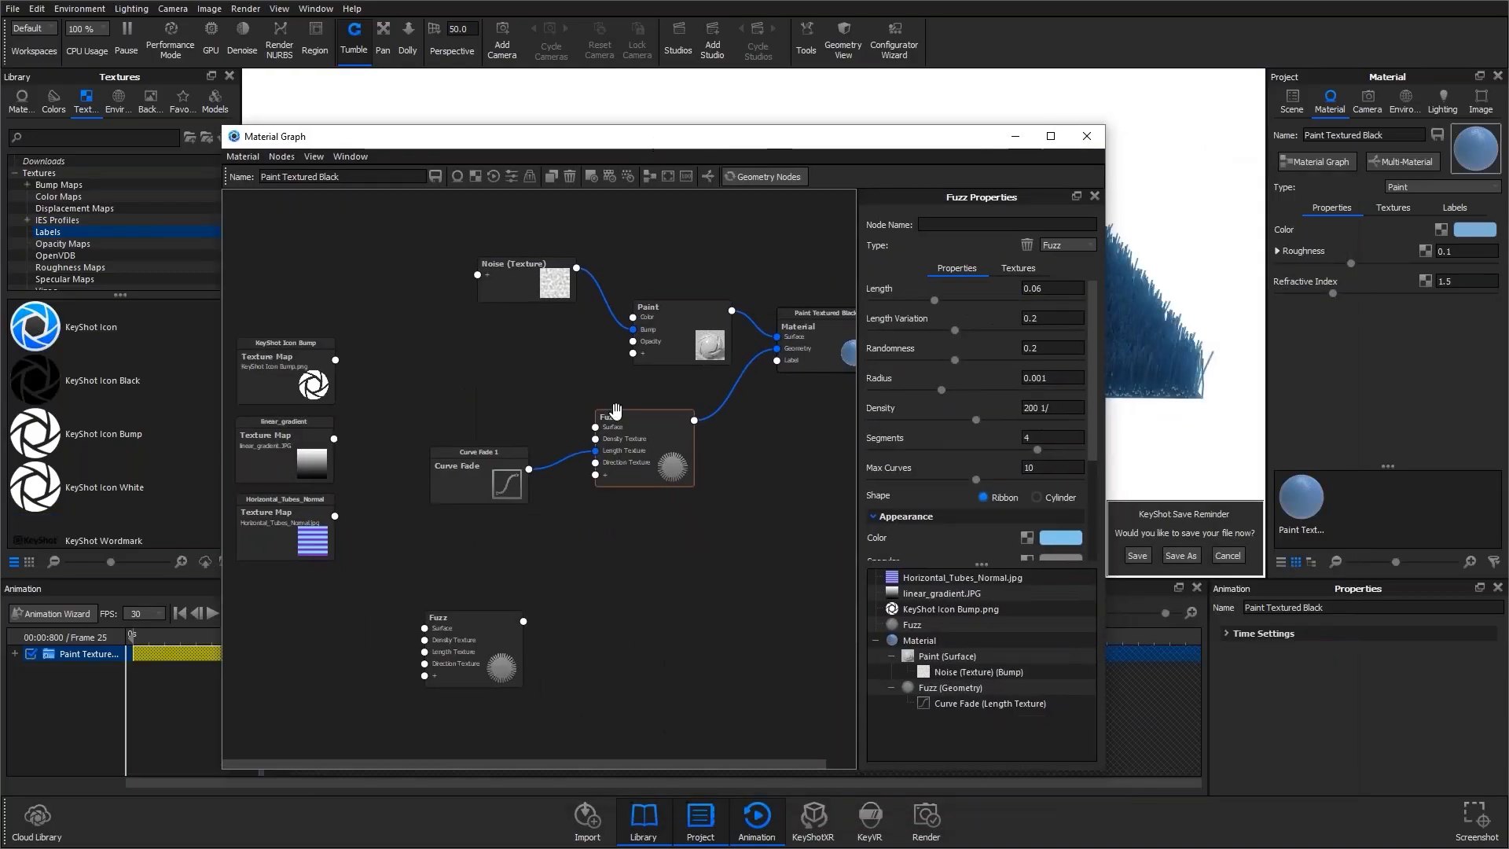
Connect the Paint node to the Fuzz node's Surface input and check the Fuzz Appearance settings.
drag(615, 411, 657, 398)
mouse_move(629, 322)
mouse_down()
mouse_move(581, 285)
mouse_move(471, 275)
mouse_move(692, 347)
mouse_move(652, 424)
mouse_up()
scroll(1009, 445, down, 3)
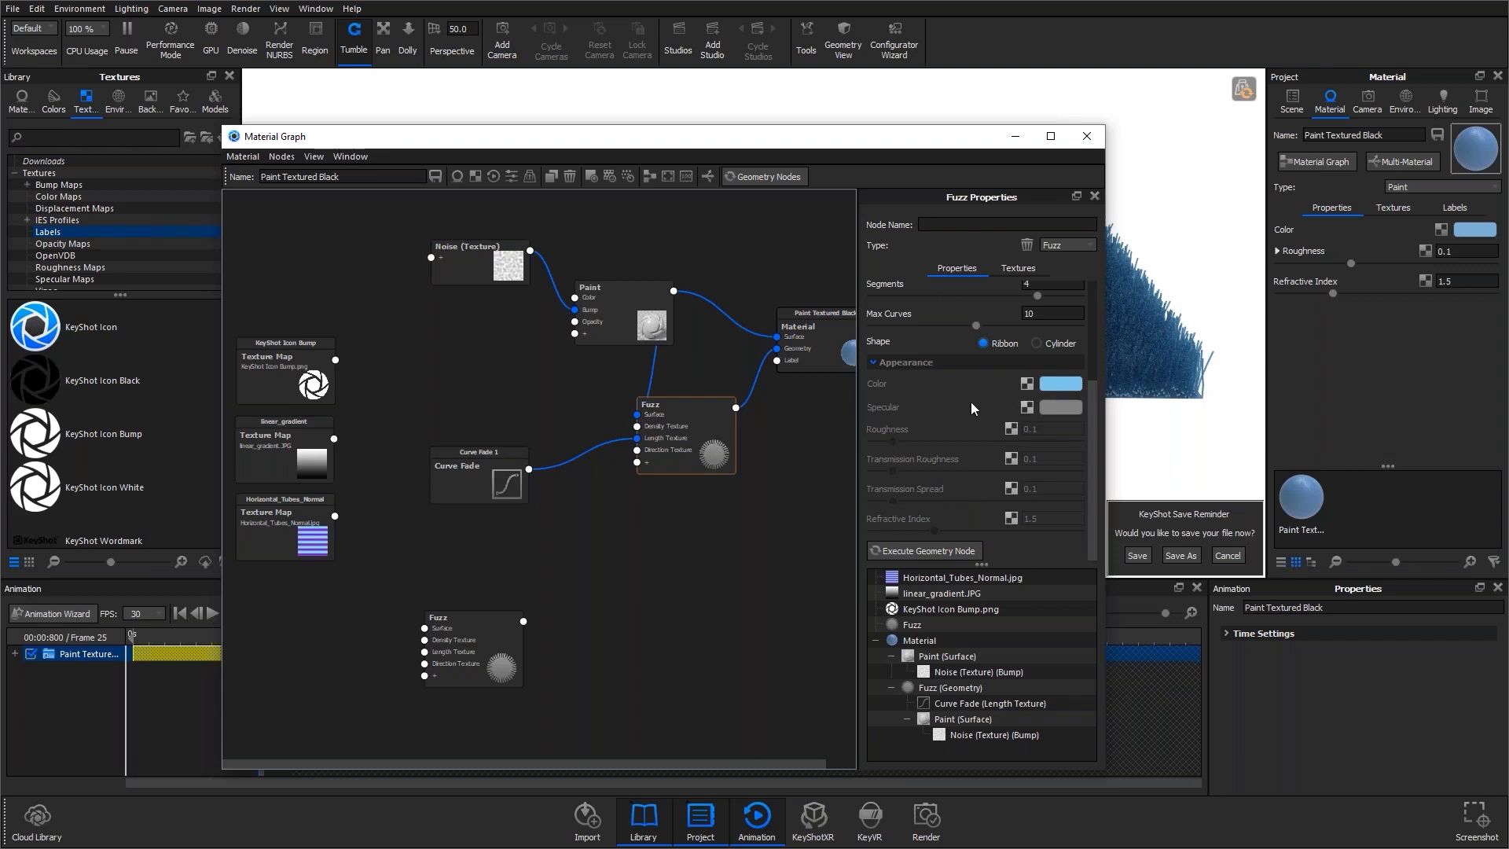
mouse_move(695, 466)
mouse_down()
mouse_move(745, 521)
mouse_move(736, 482)
mouse_up()
drag(641, 330, 617, 325)
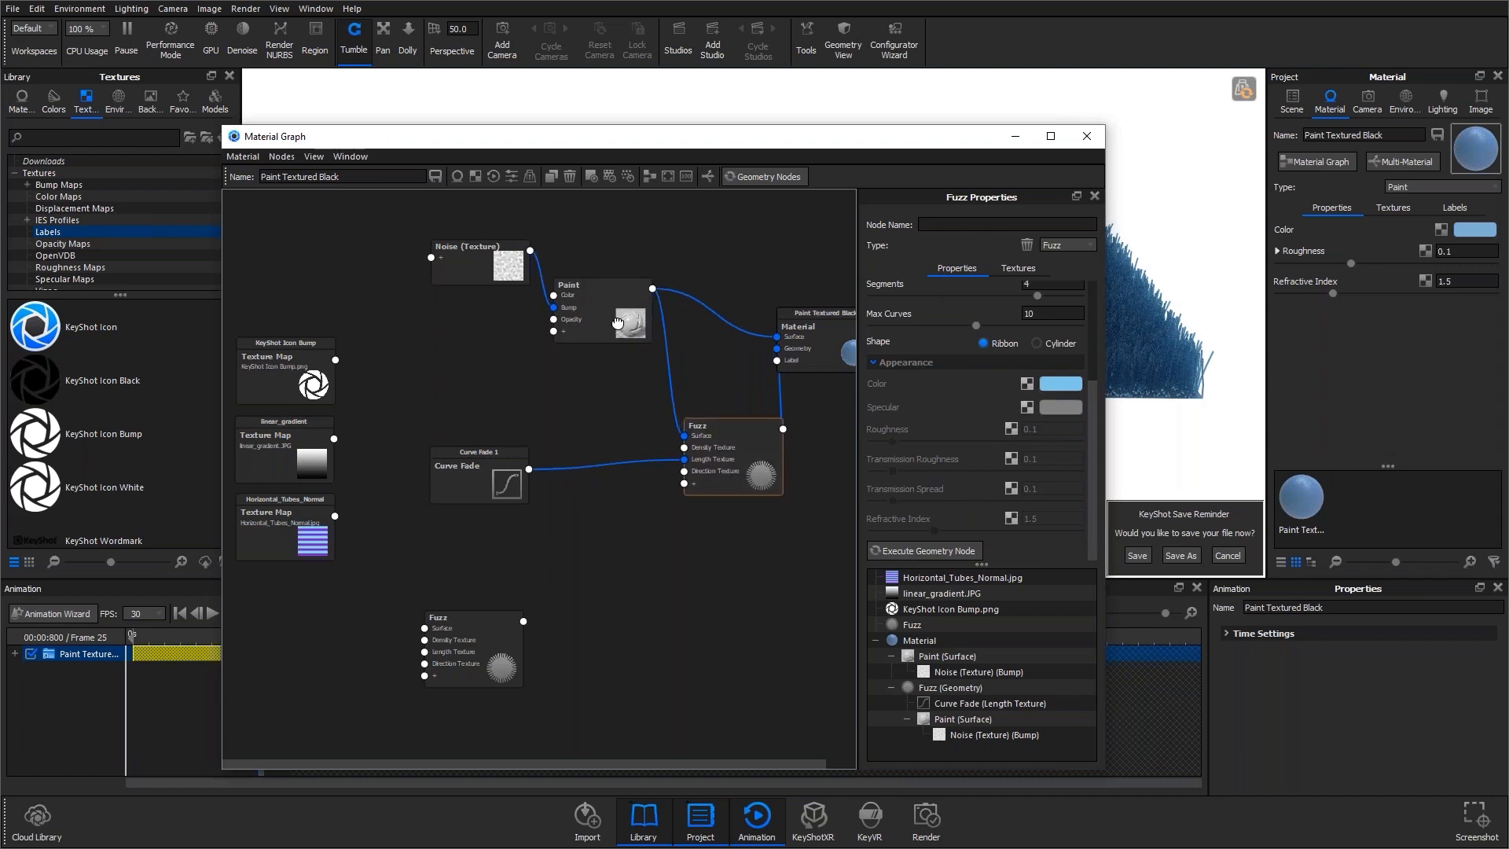
Disconnect the Paint node from the Fuzz node's Surface input.
drag(737, 472, 718, 457)
drag(658, 417, 642, 396)
drag(872, 140, 961, 99)
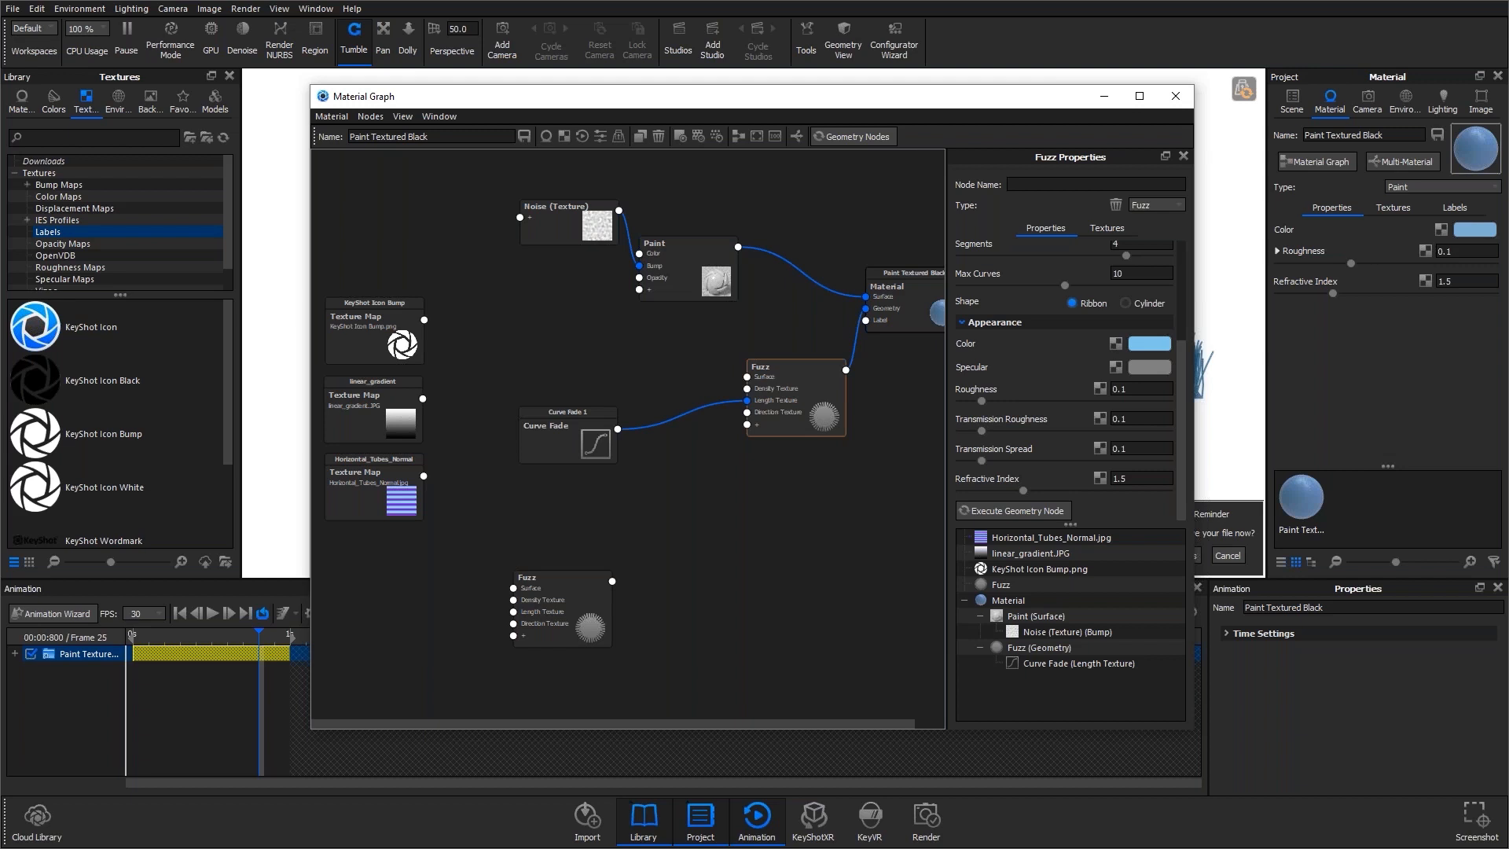
drag(552, 441, 541, 450)
drag(774, 415, 752, 426)
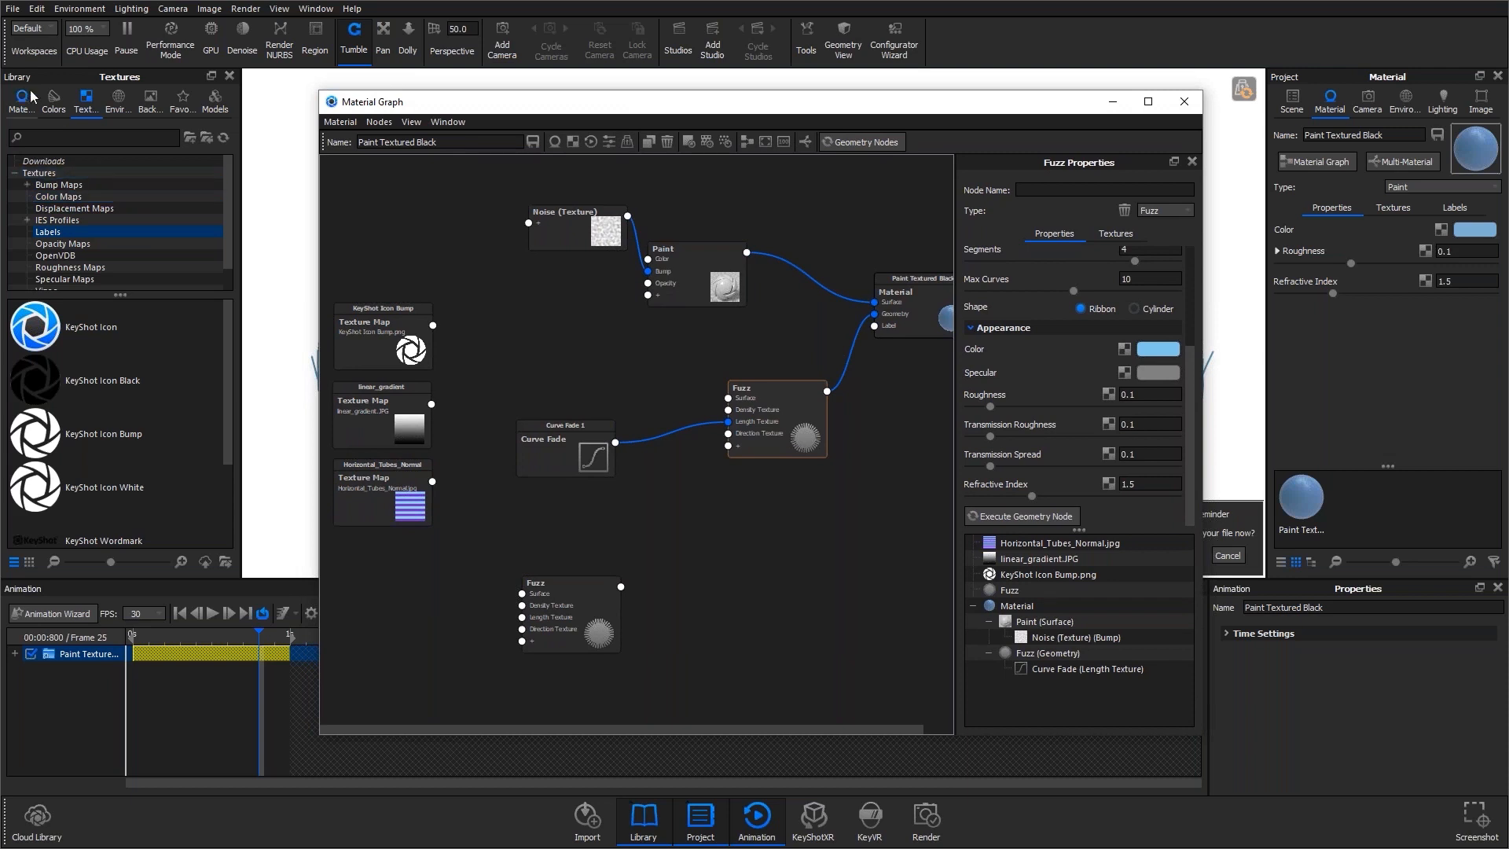
Open the Fuzz category in the materials library and browse its material presets.
click(22, 97)
scroll(100, 222, down, 3)
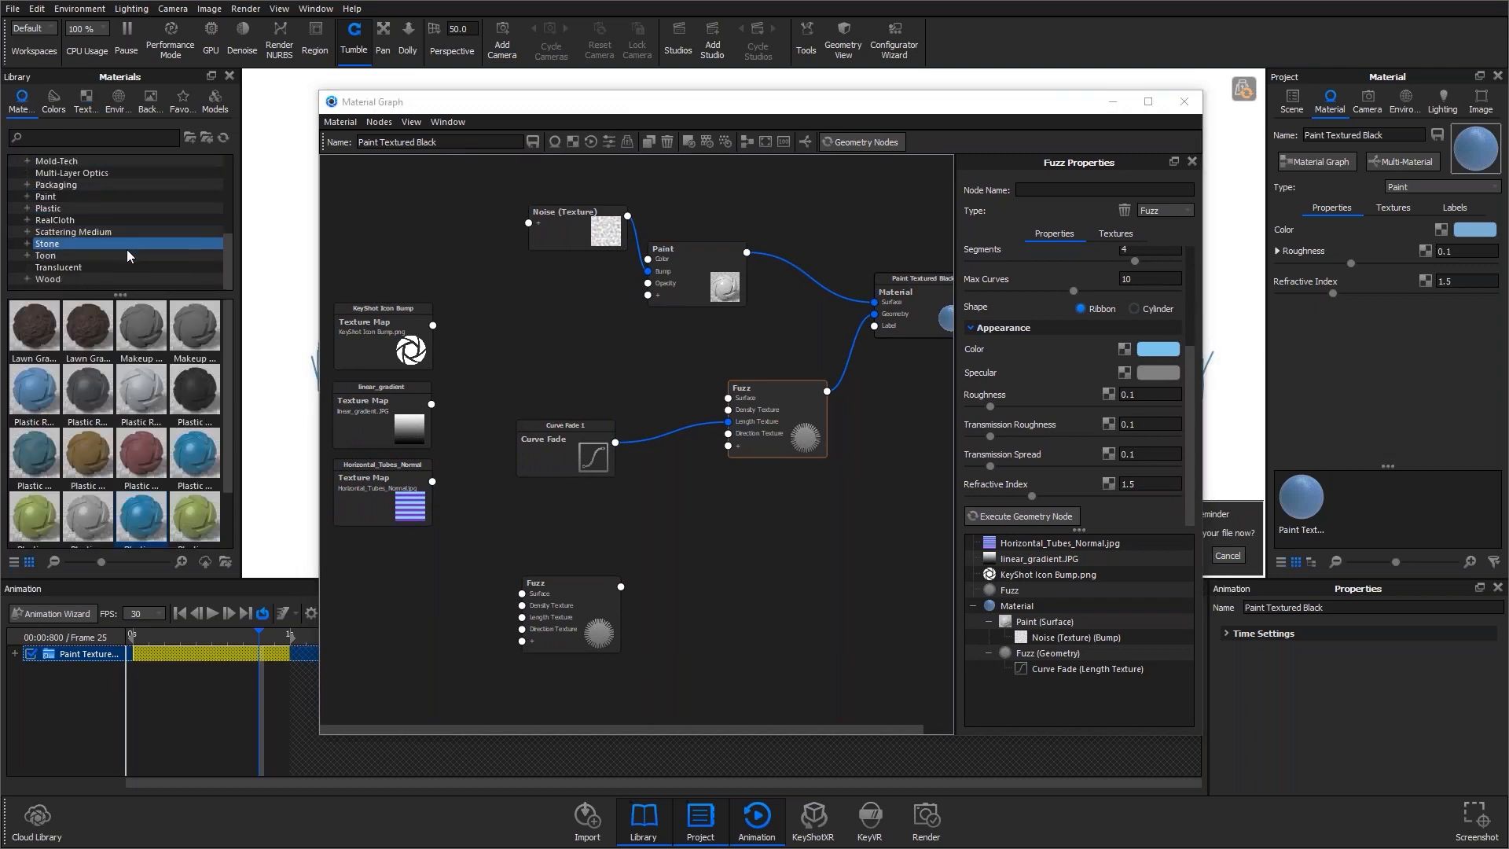
scroll(126, 252, up, 4)
click(84, 205)
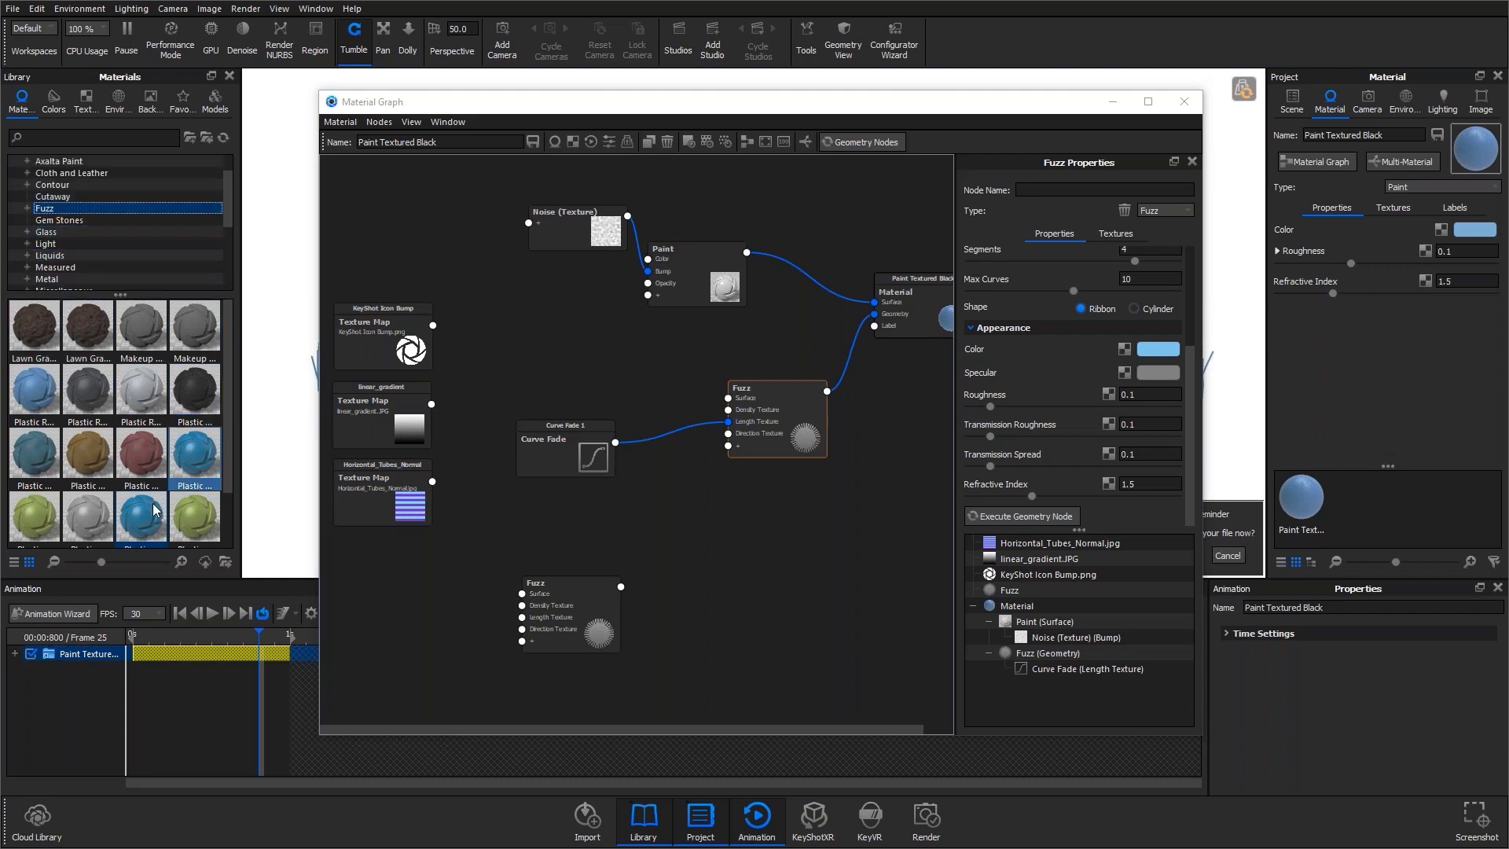
scroll(98, 390, down, 1)
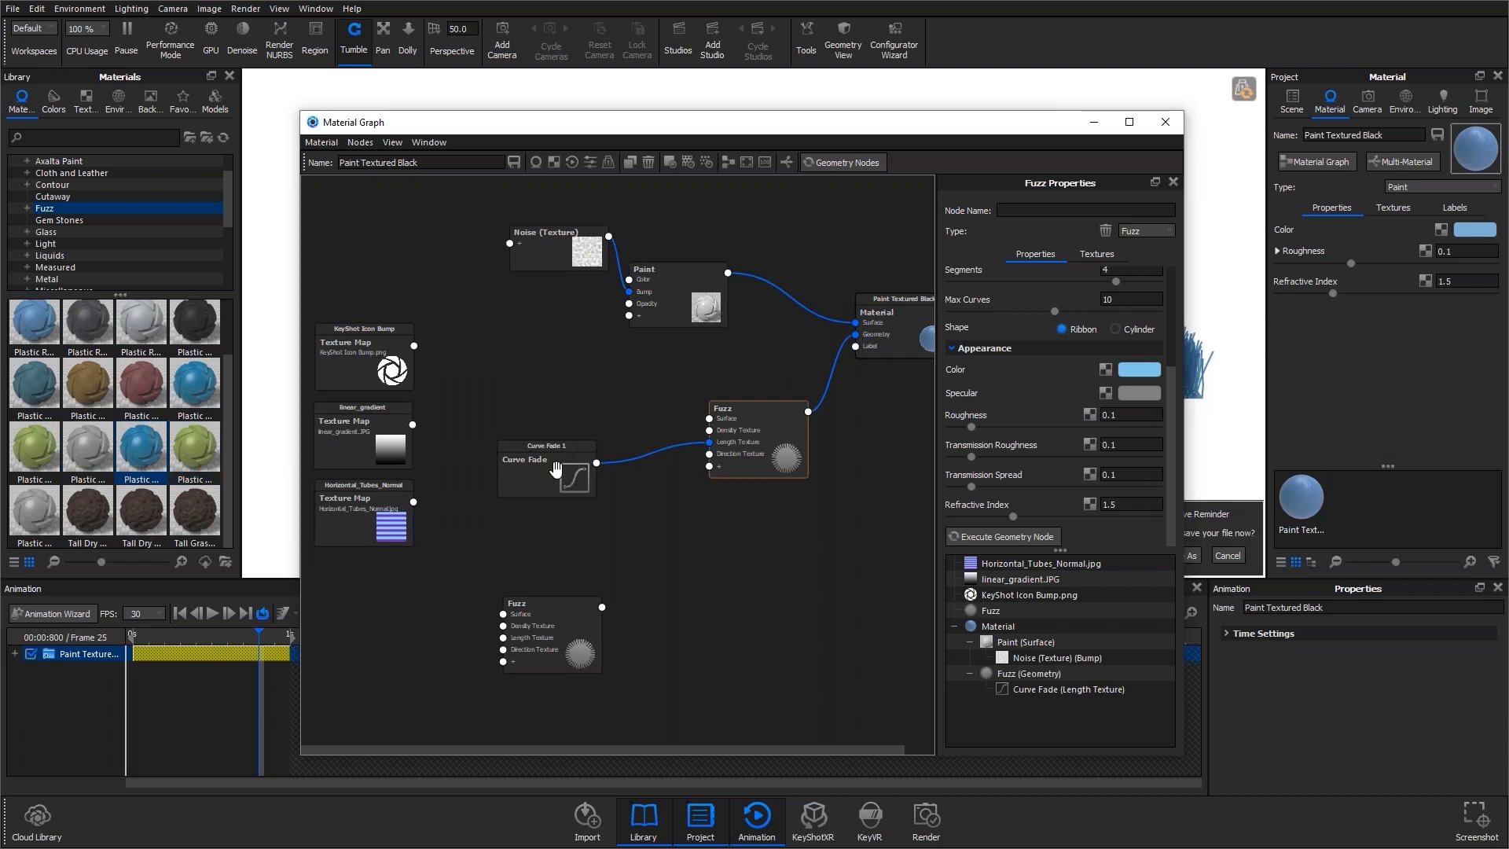
Move the Curve Fade node lower in the graph and uncover the fuzz-covered plane behind the Material Graph.
drag(556, 485, 565, 517)
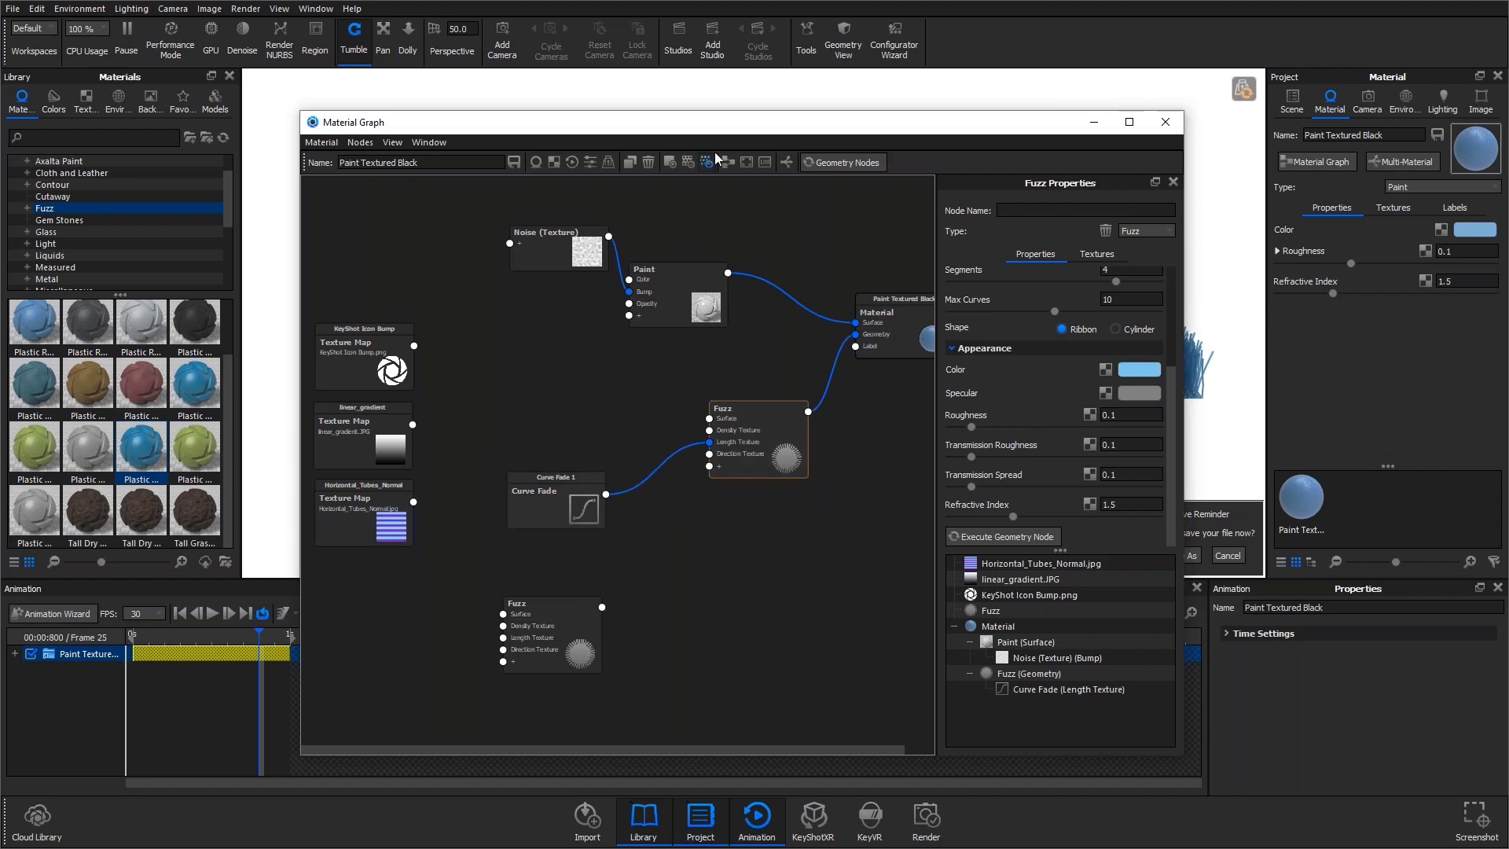
drag(718, 135, 741, 407)
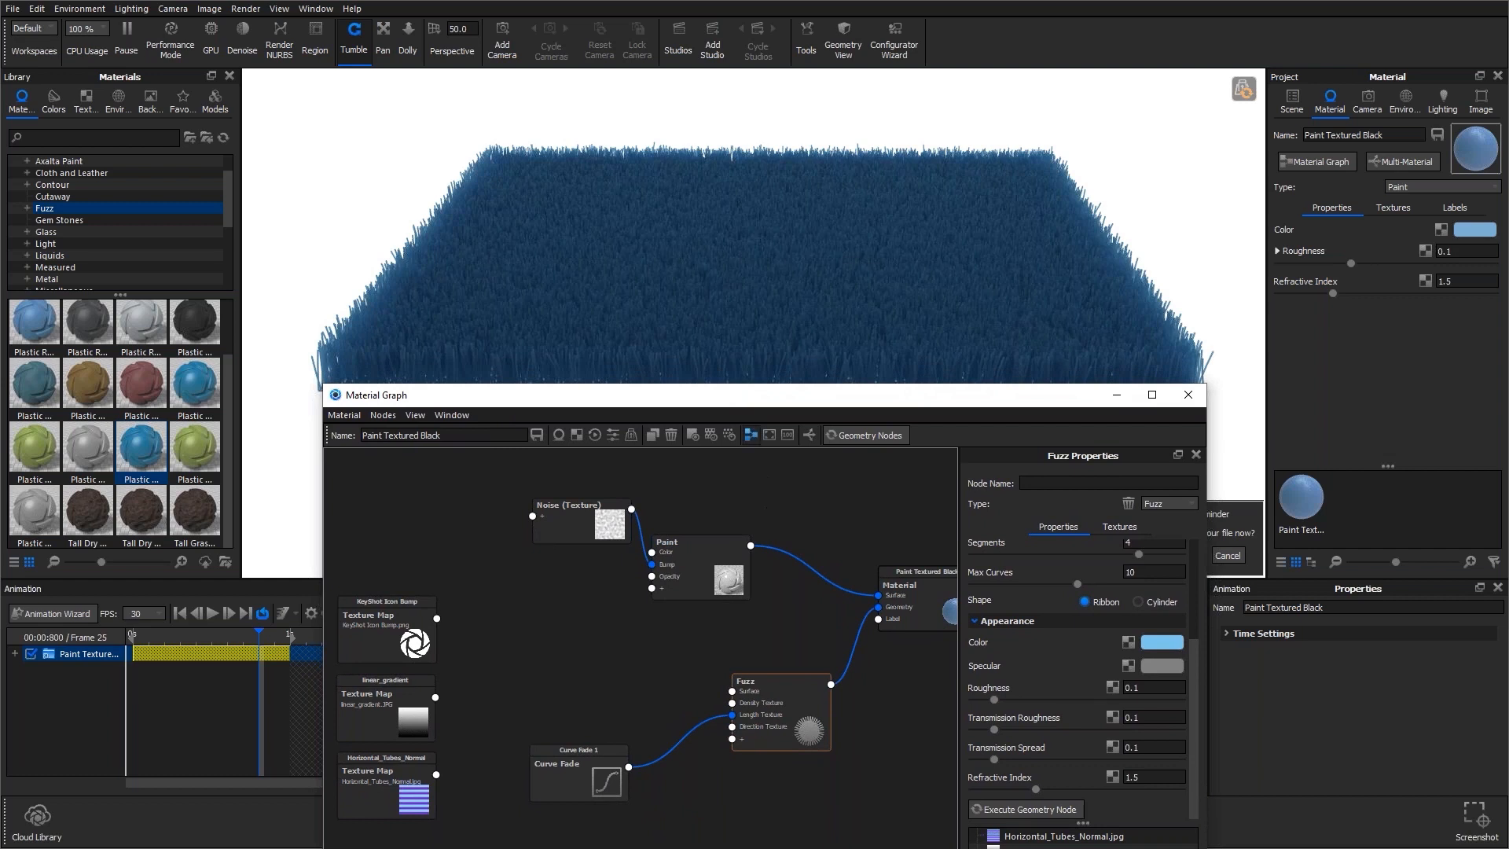
Rearrange the Curve Fade and Fuzz nodes in the graph and reposition the Material Graph window.
drag(852, 395, 834, 390)
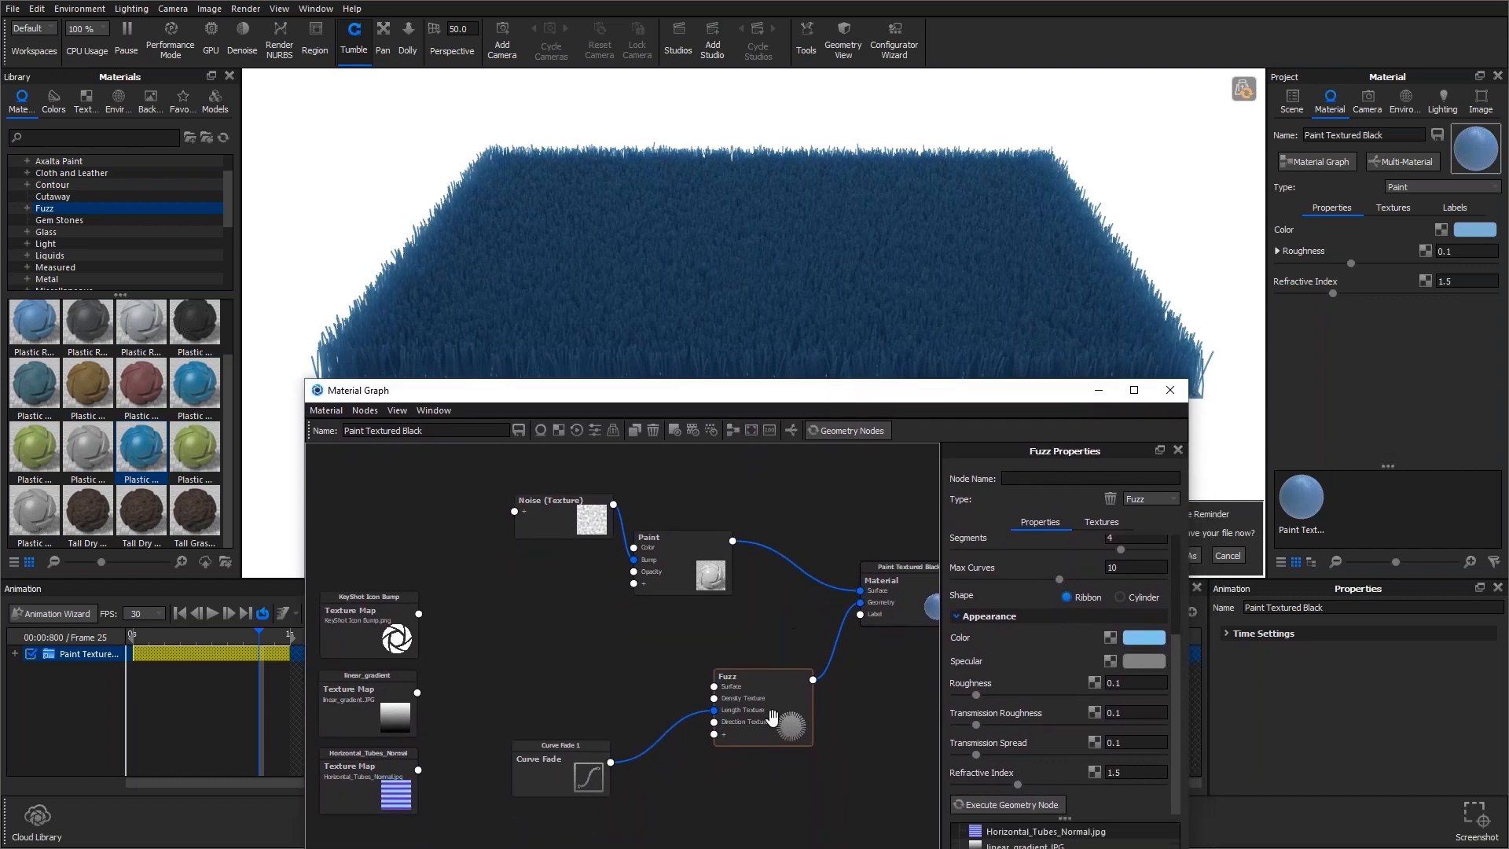
drag(774, 718, 772, 733)
drag(582, 790, 649, 795)
drag(776, 738, 772, 699)
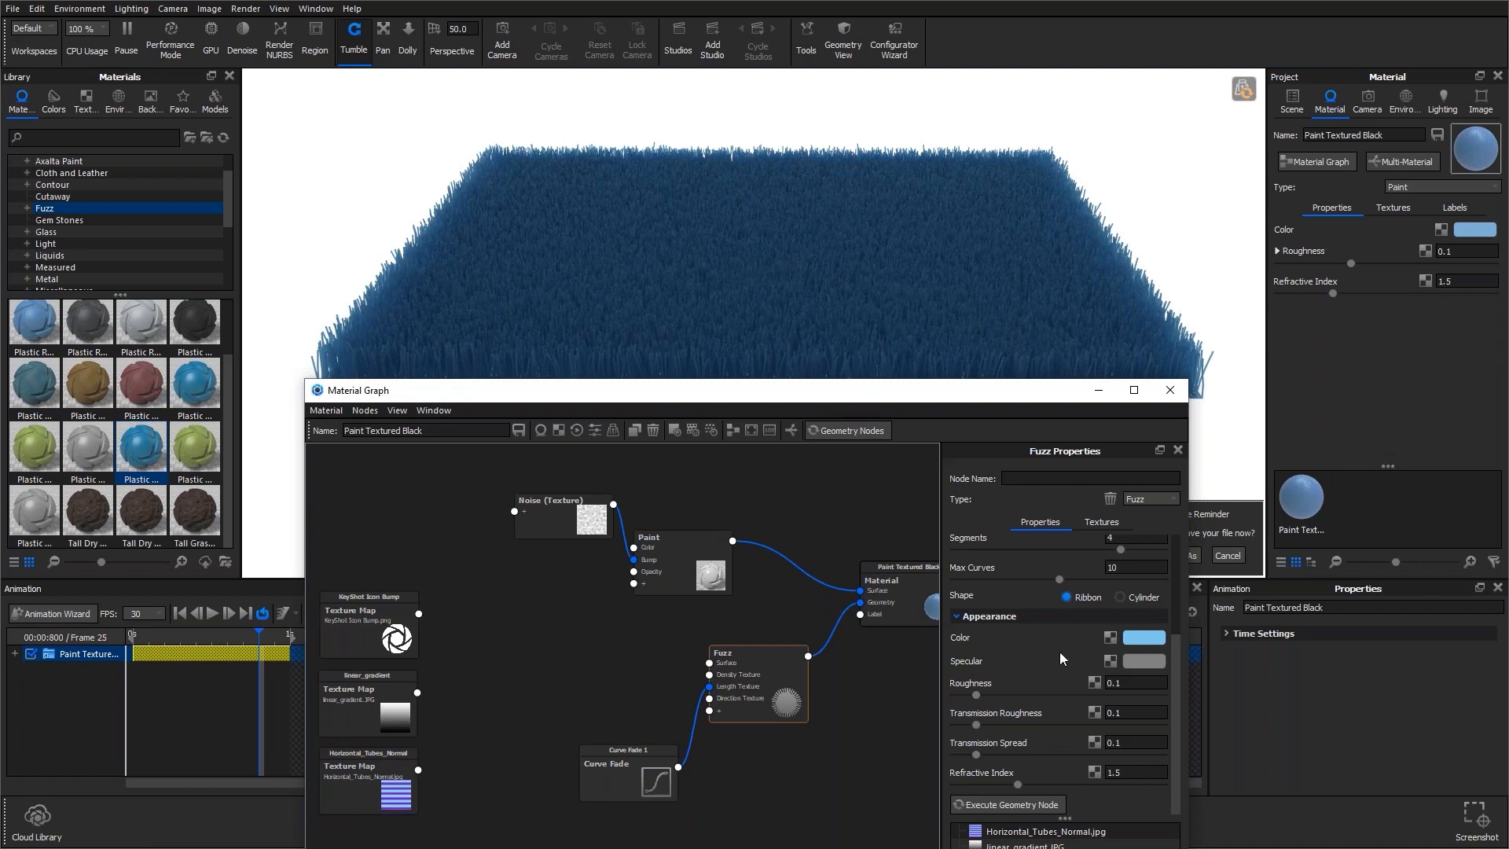
drag(960, 390, 943, 306)
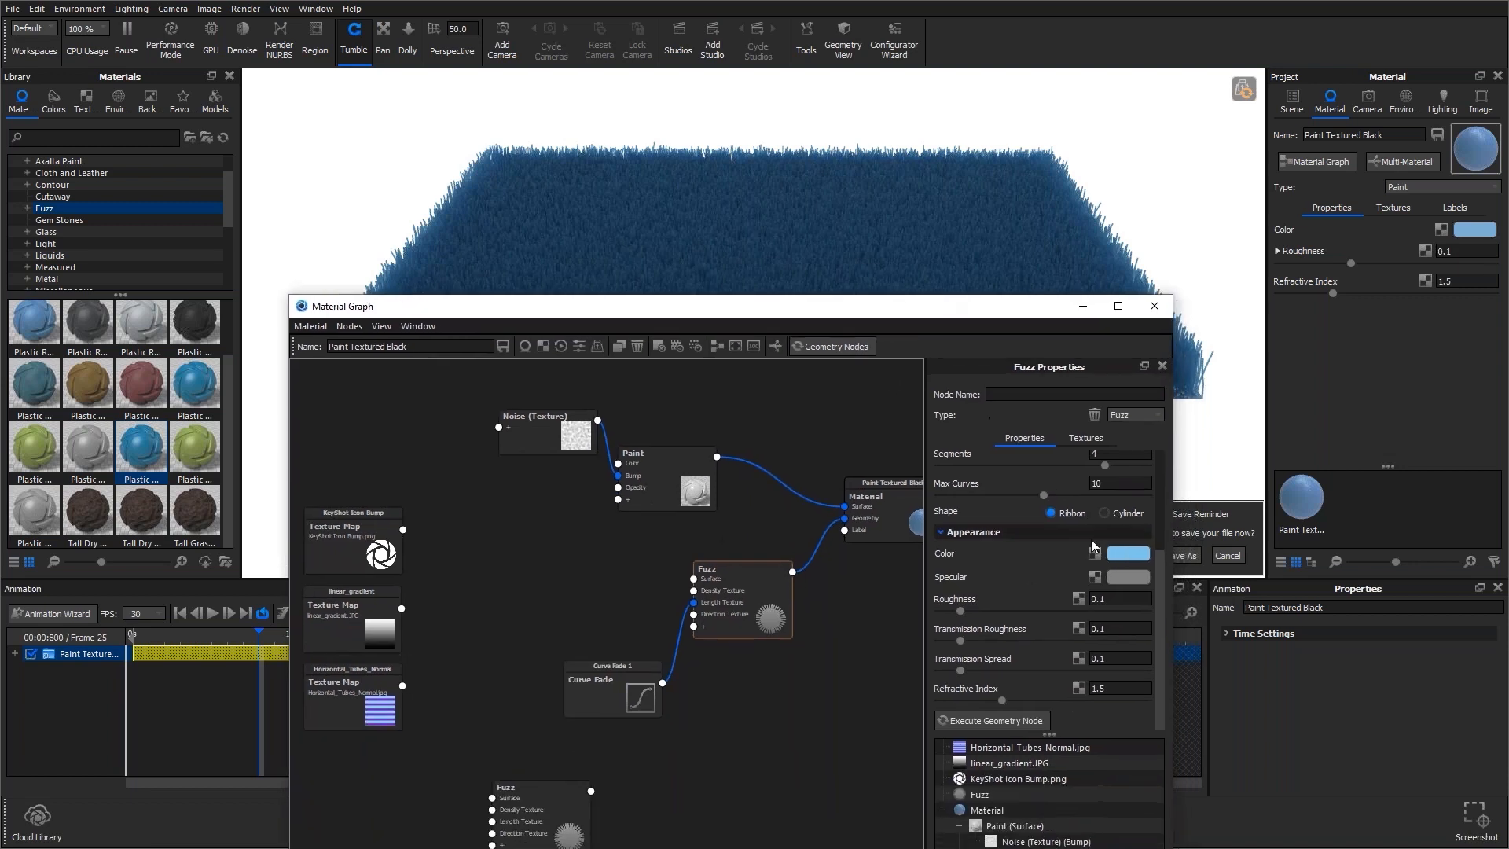
Try a white #FFFFFF Color and a #F2F2F2 Specular on the Fuzz node and inspect the strands from the side.
click(1119, 554)
drag(1261, 297, 1227, 234)
click(905, 317)
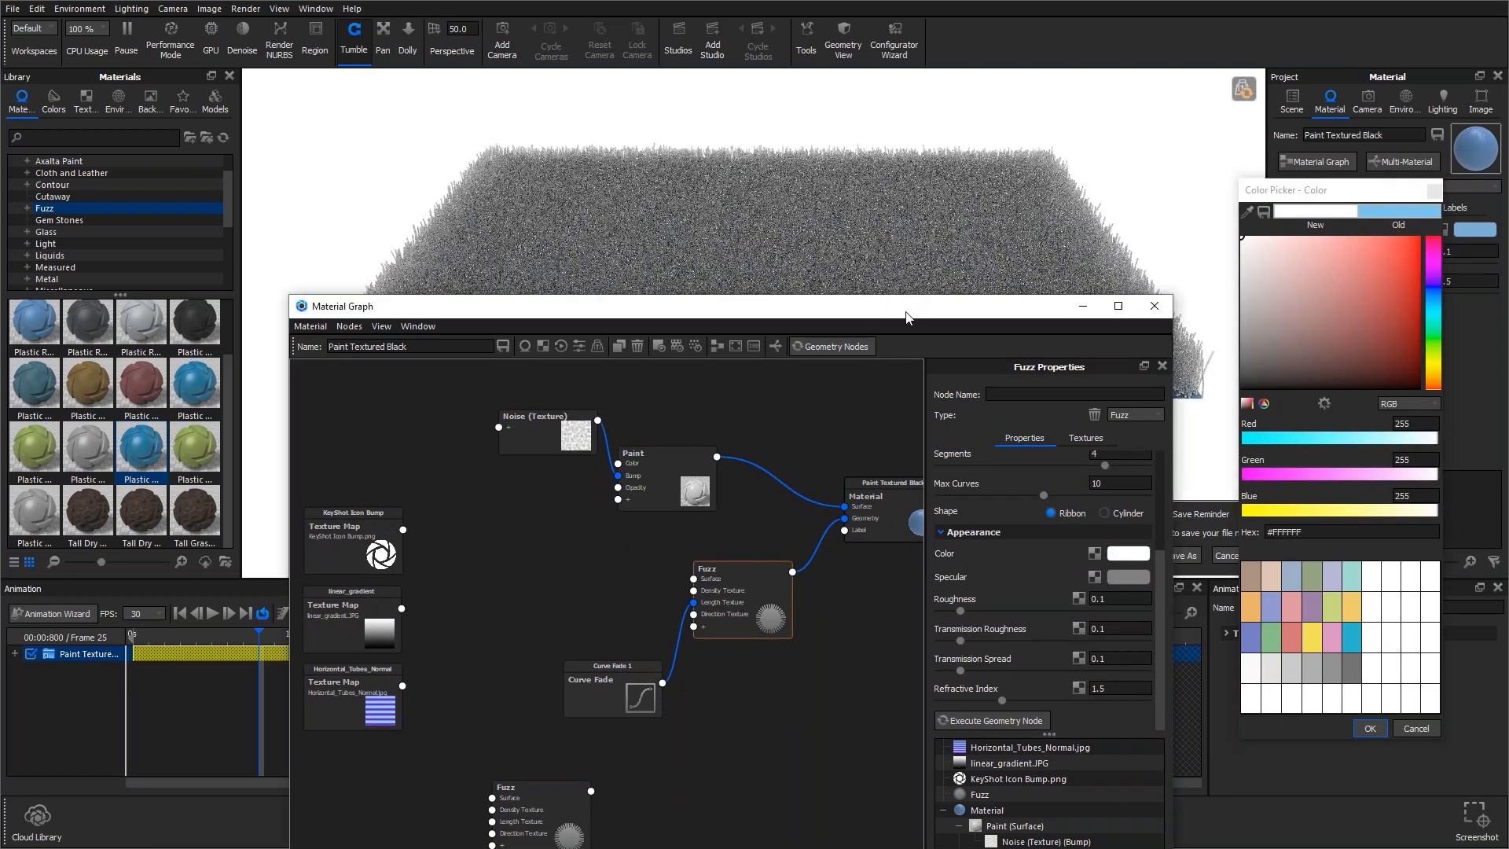
drag(905, 316, 922, 447)
click(1139, 708)
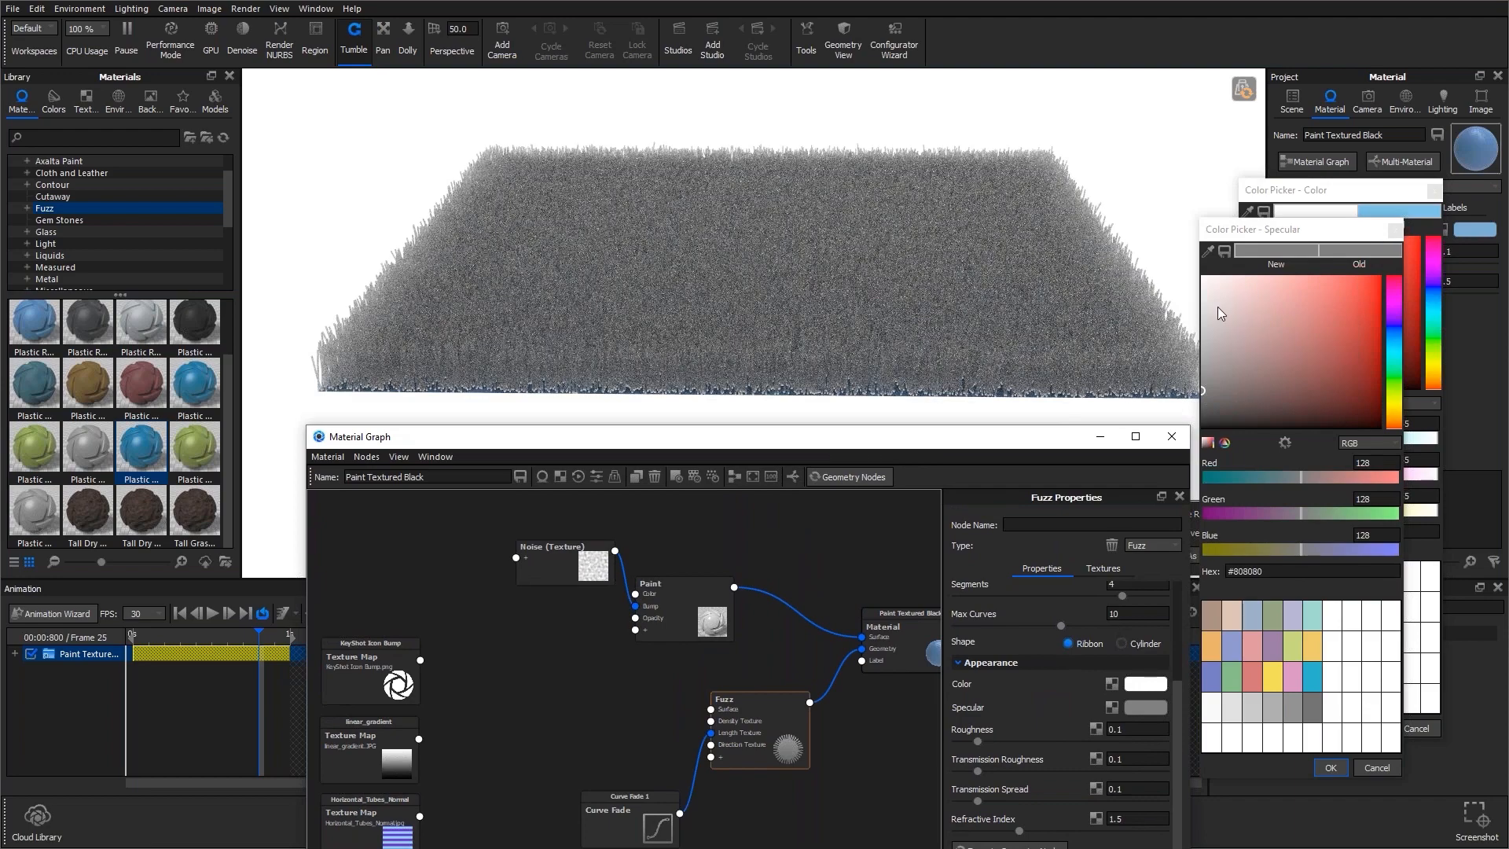
drag(1218, 312, 1201, 290)
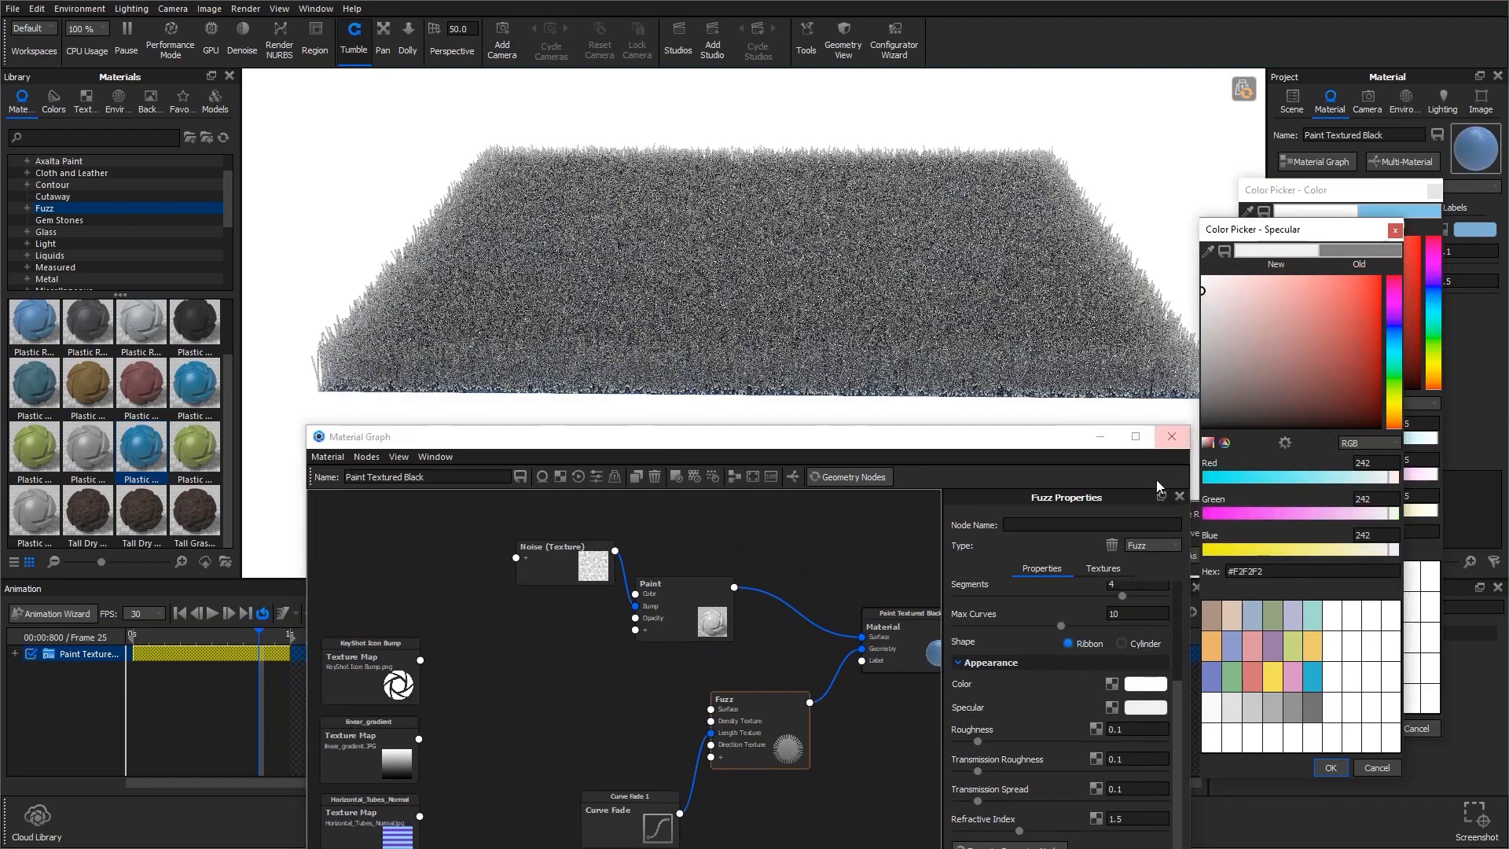
drag(870, 379, 485, 260)
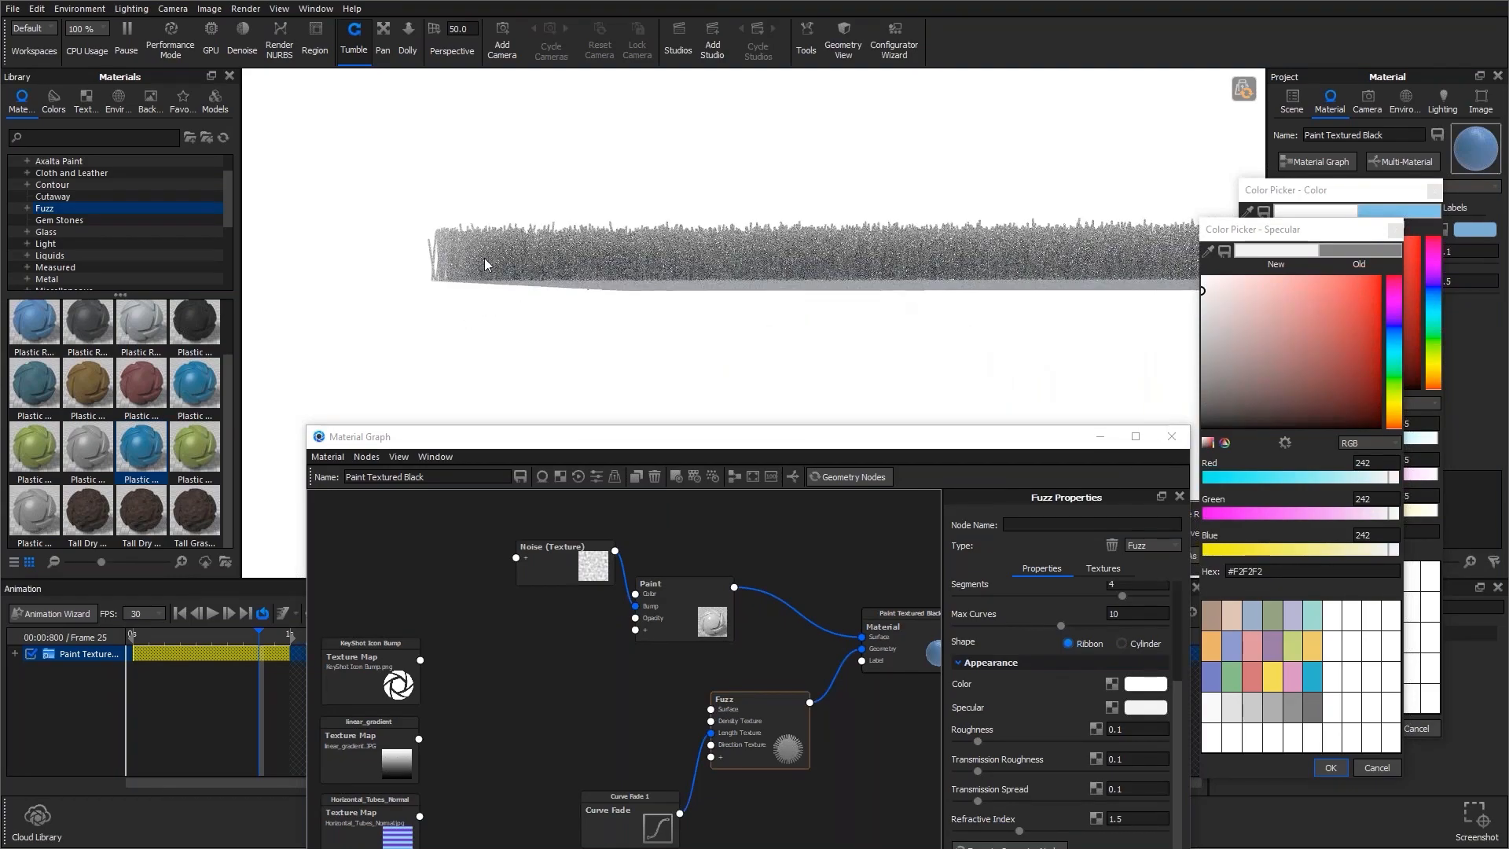
drag(521, 440, 521, 415)
drag(501, 262, 582, 246)
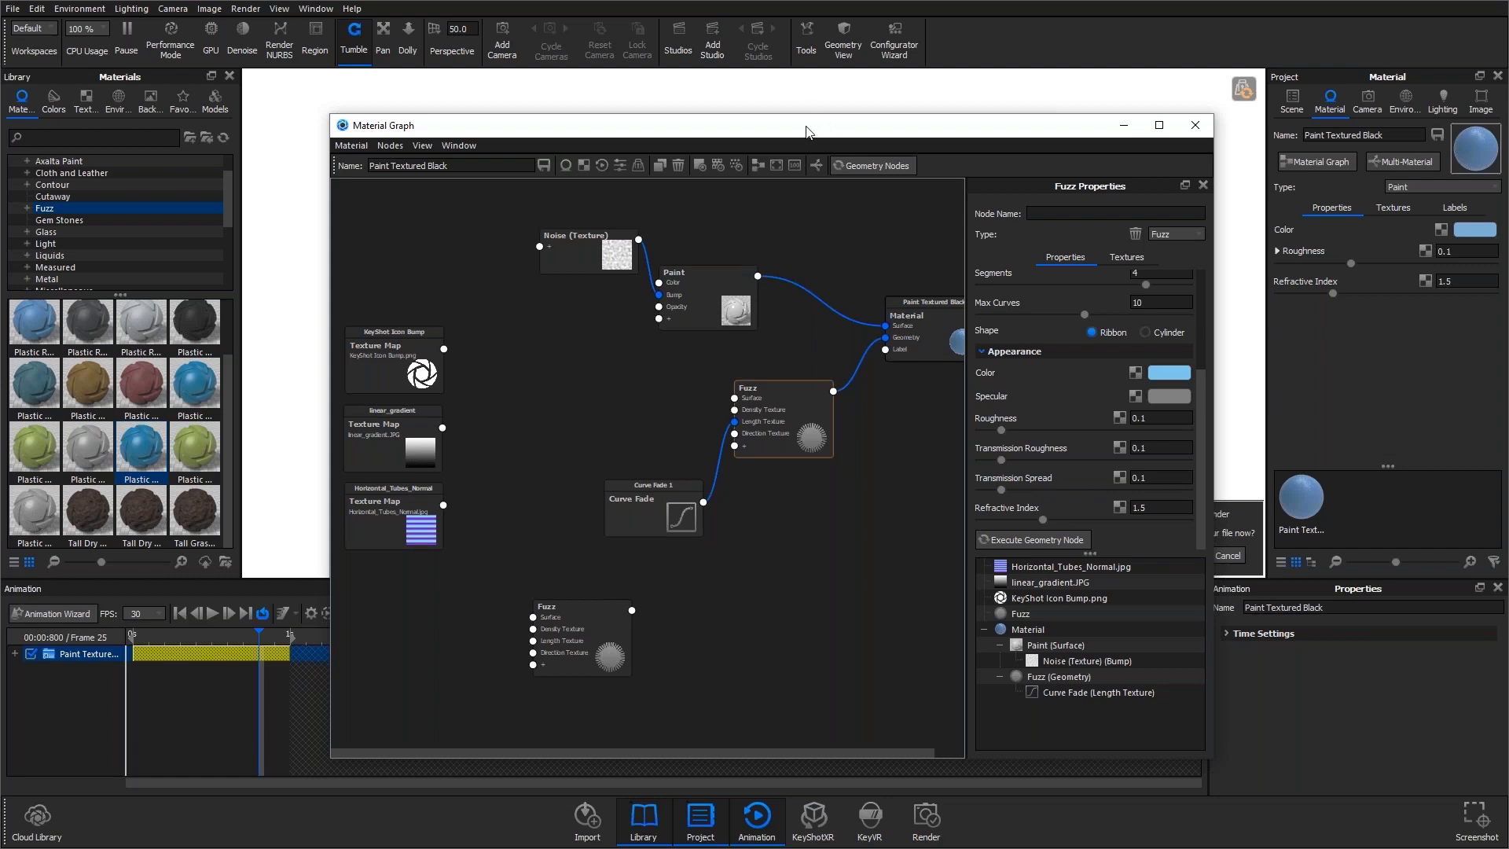
Uncover the plane, view it nearly edge-on and set the Fuzz node's Randomness to 2.
drag(804, 133, 775, 367)
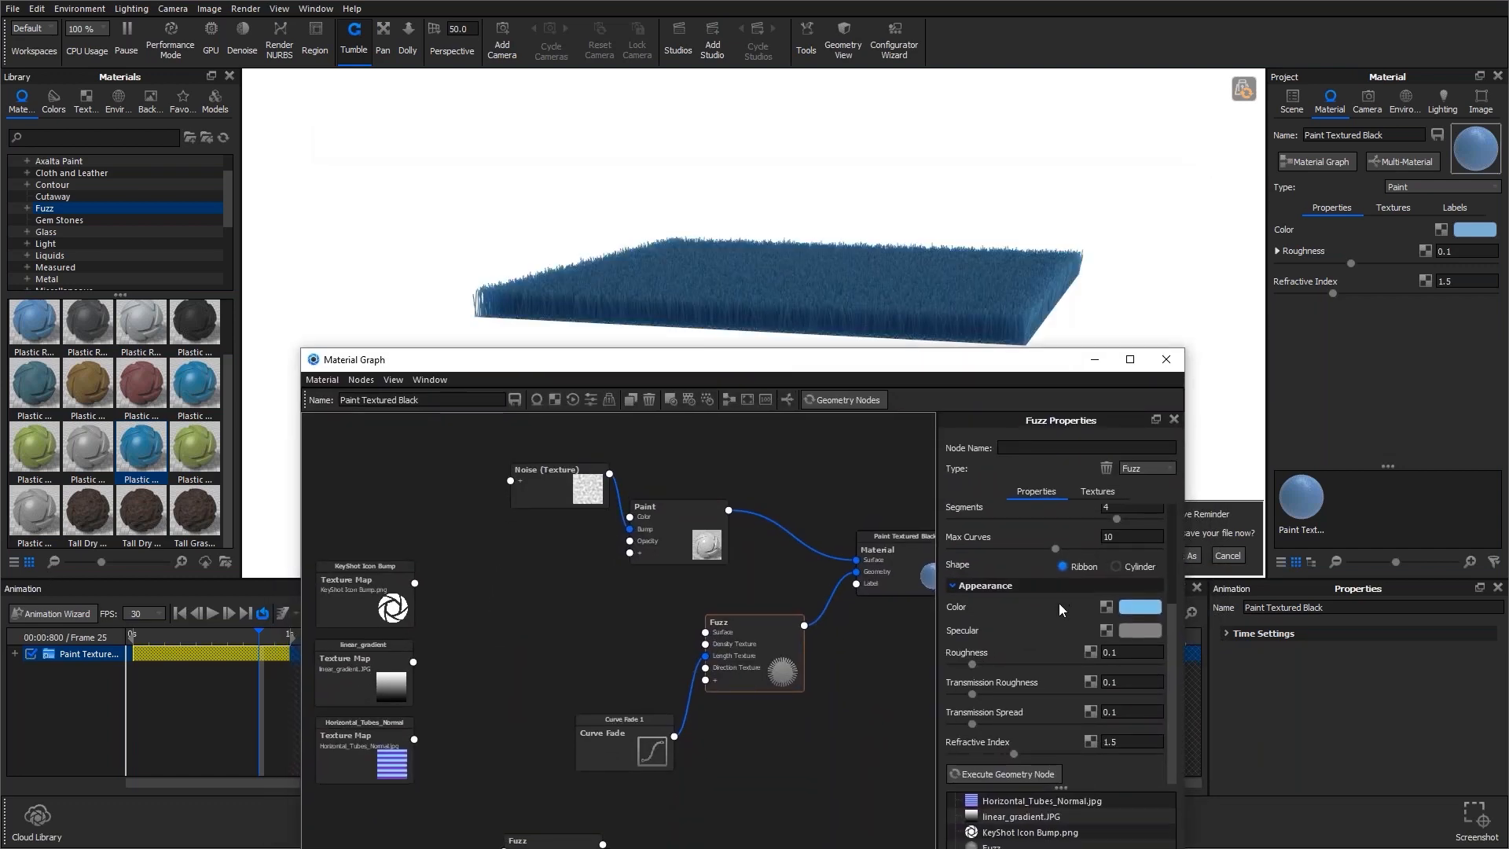
scroll(1045, 591, up, 5)
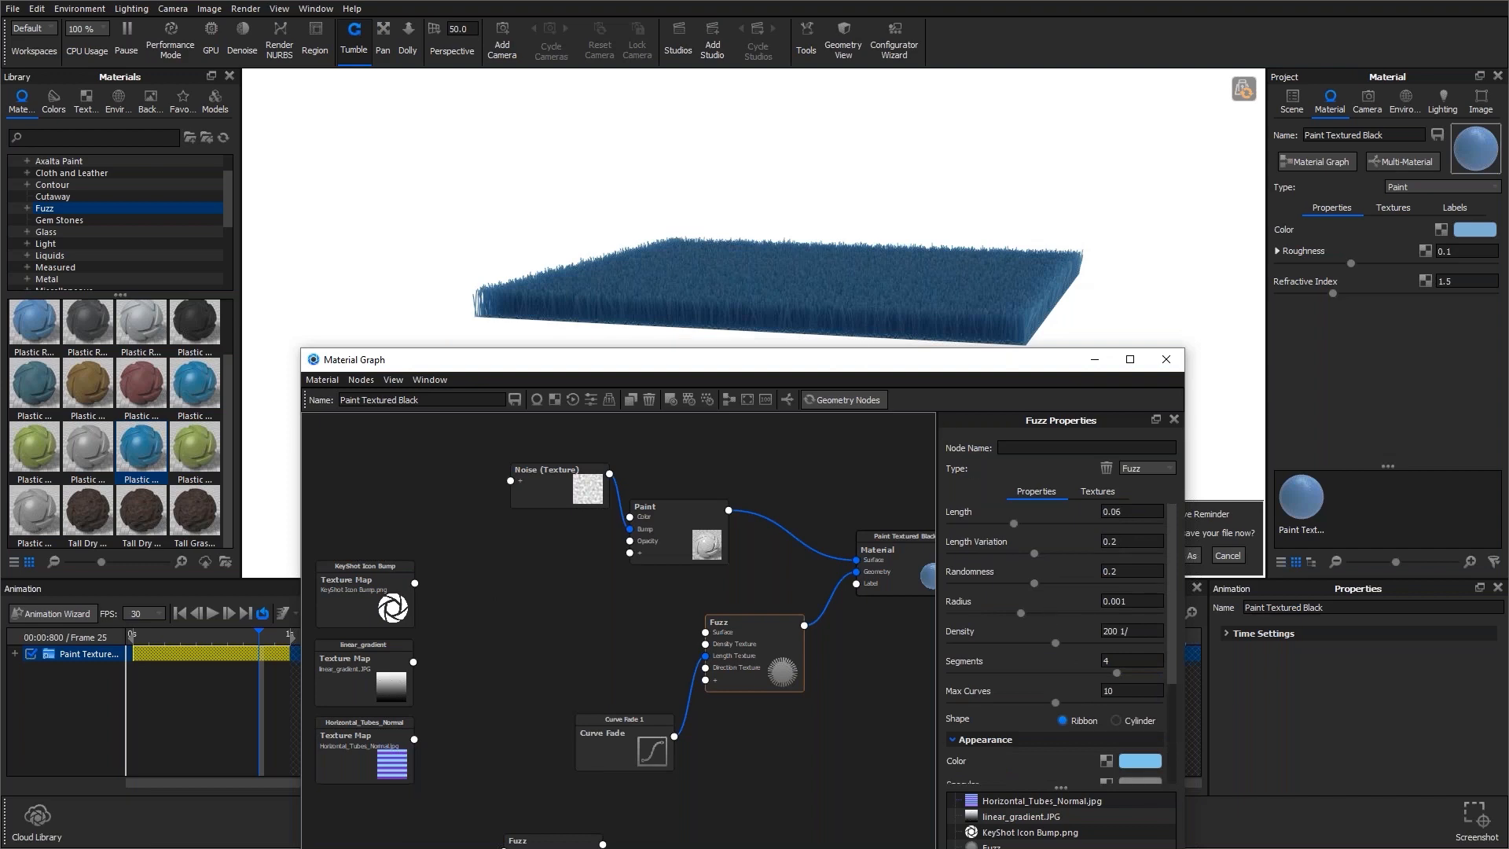
drag(828, 320, 920, 319)
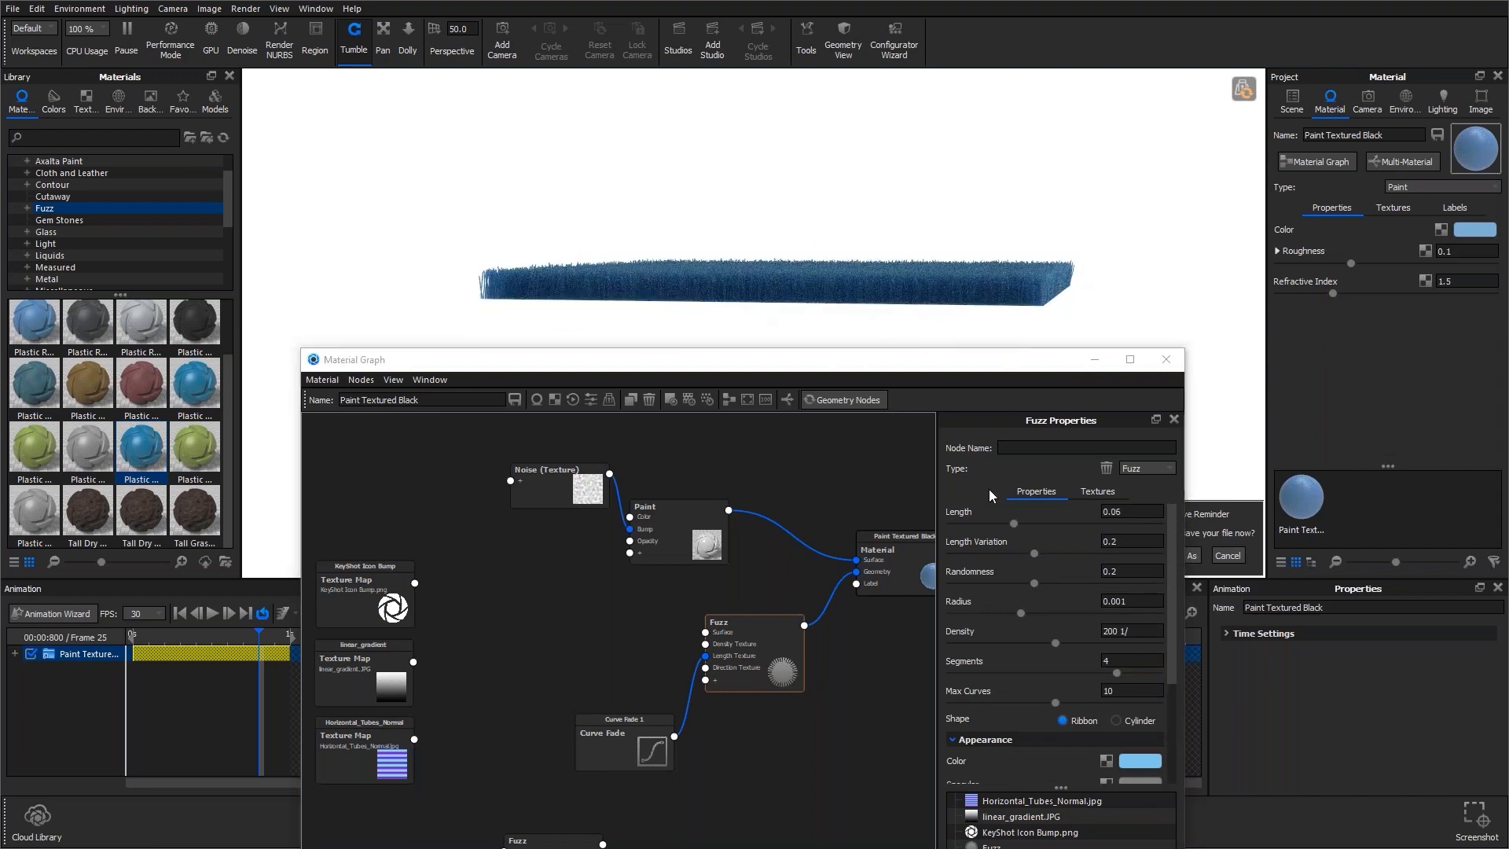
click(1124, 573)
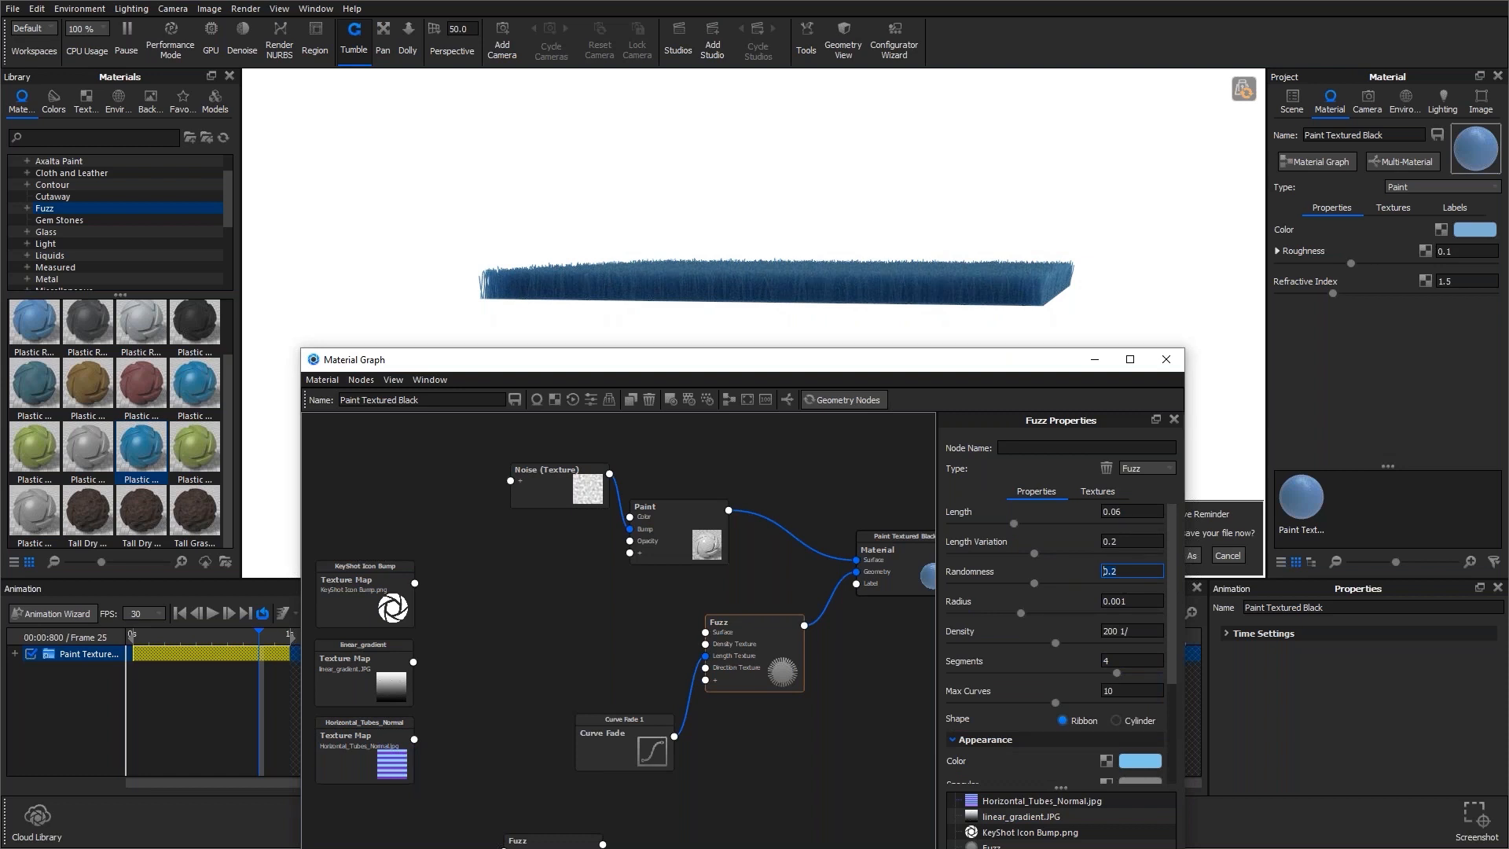
text(1)
key(BackSpace)
text(2)
Set the Fuzz node's Length Variation to 1.
click(1135, 541)
key(BackSpace)
key(BackSpace)
key(BackSpace)
text(1)
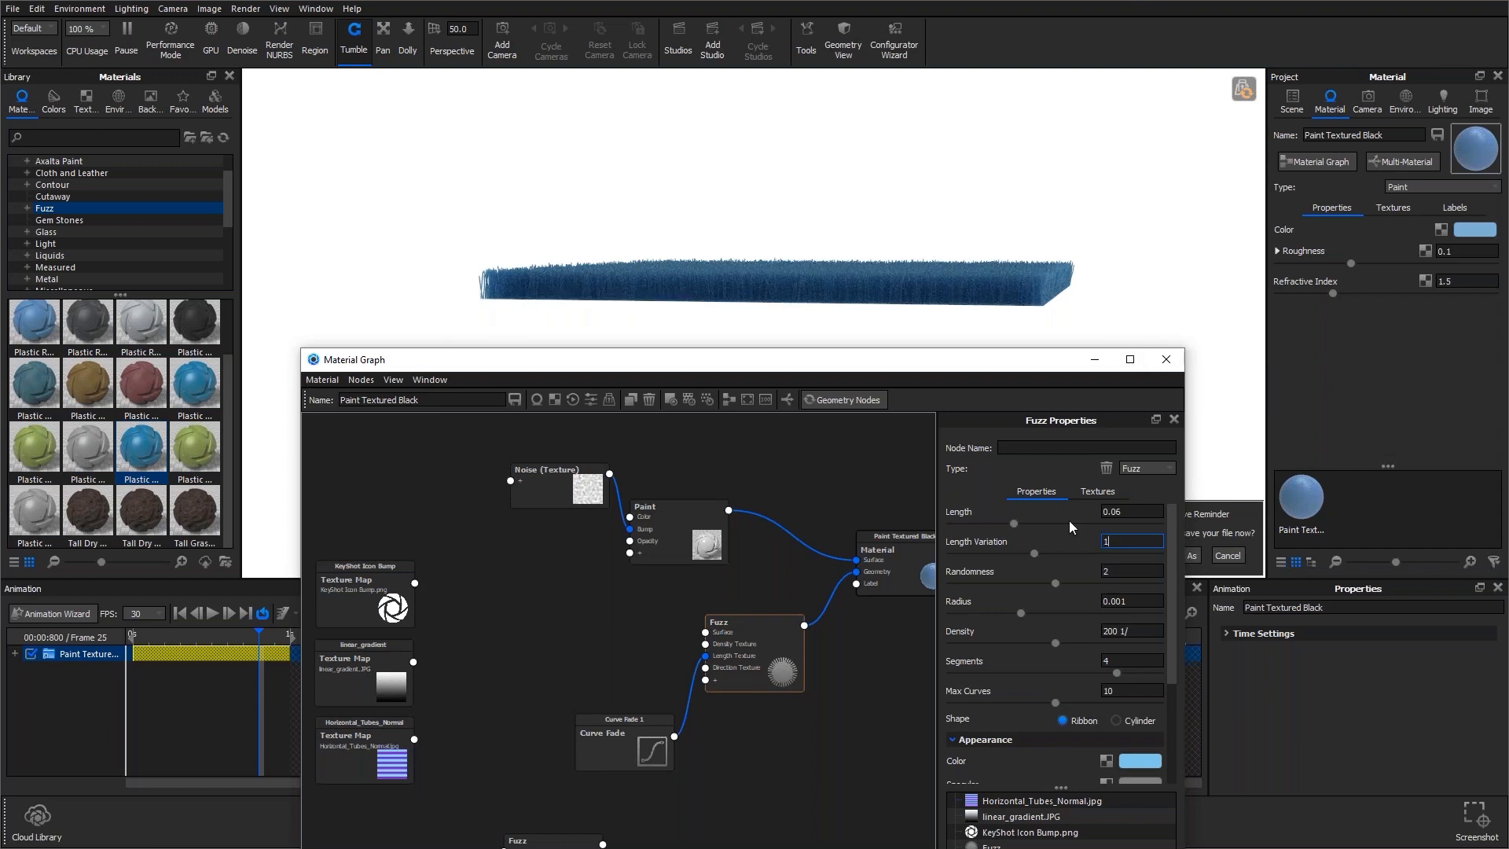
Inspect the fuzz along the plane's edge up close and set the Fuzz node's Segments to 10.
scroll(824, 284, up, 5)
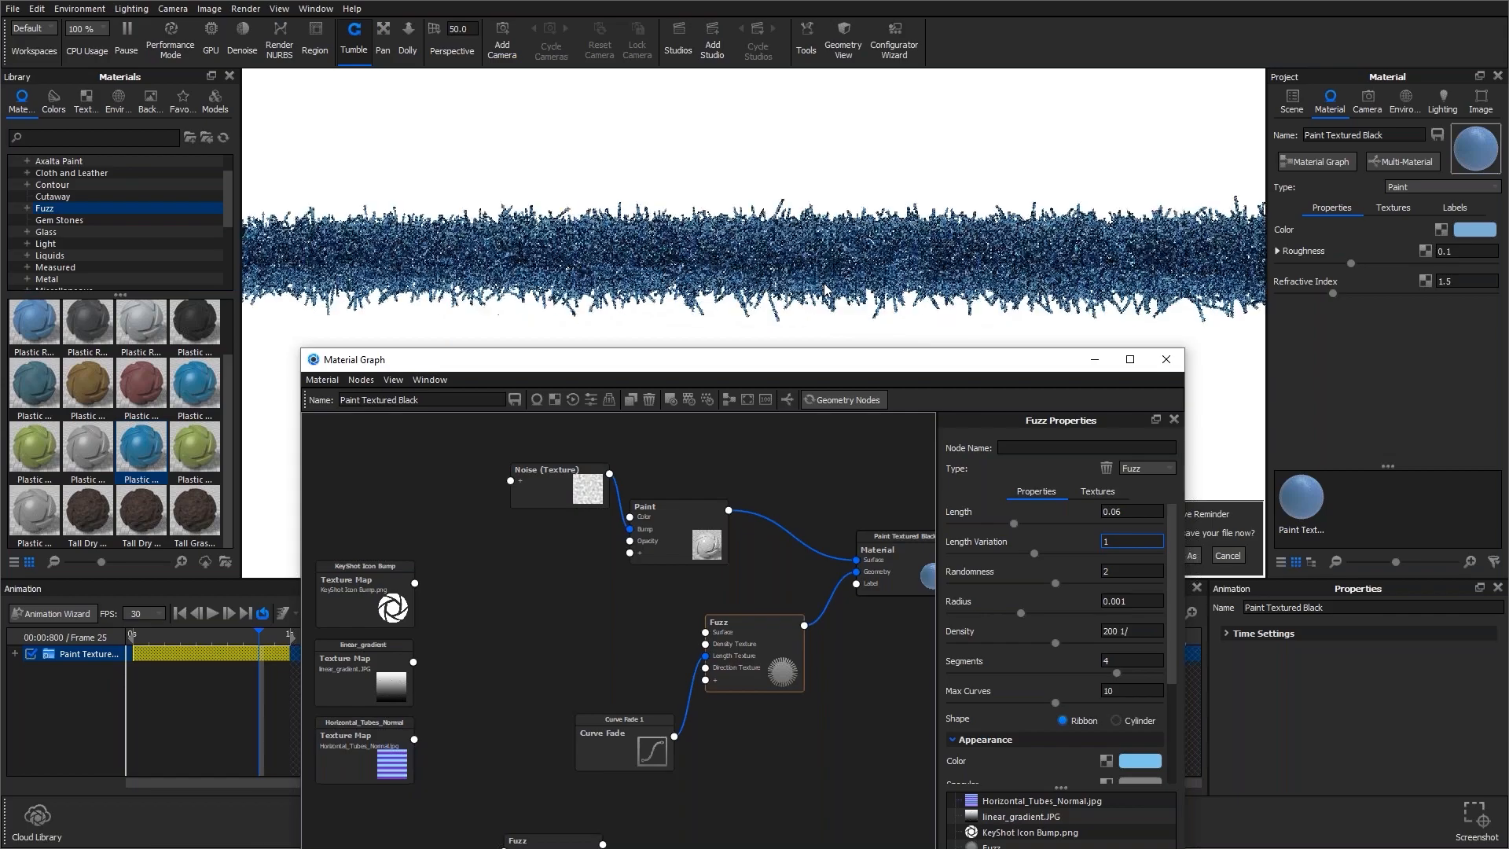
click(393, 228)
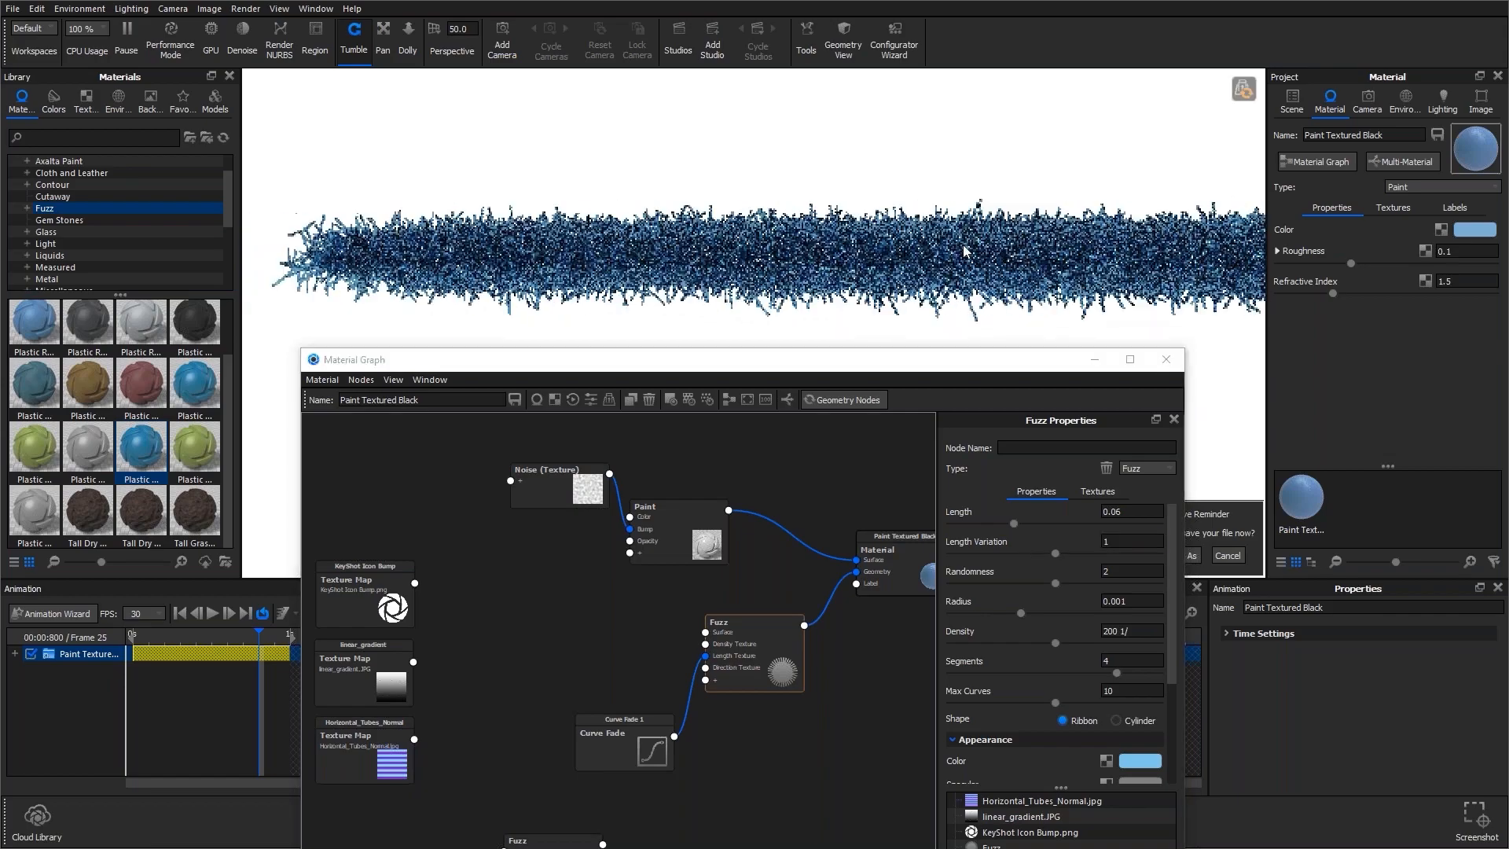
drag(393, 229, 621, 244)
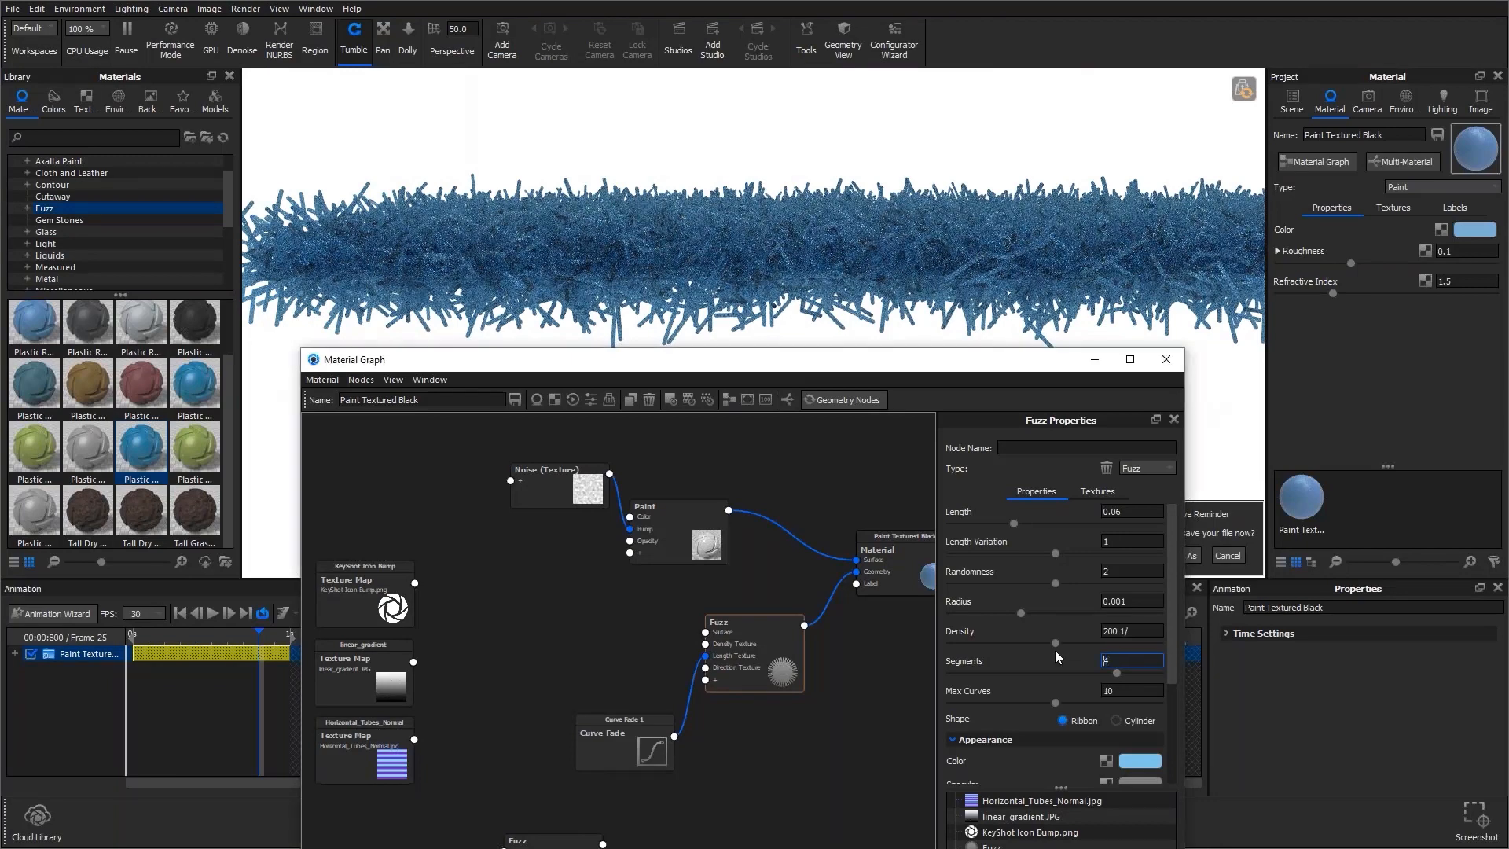
text(10)
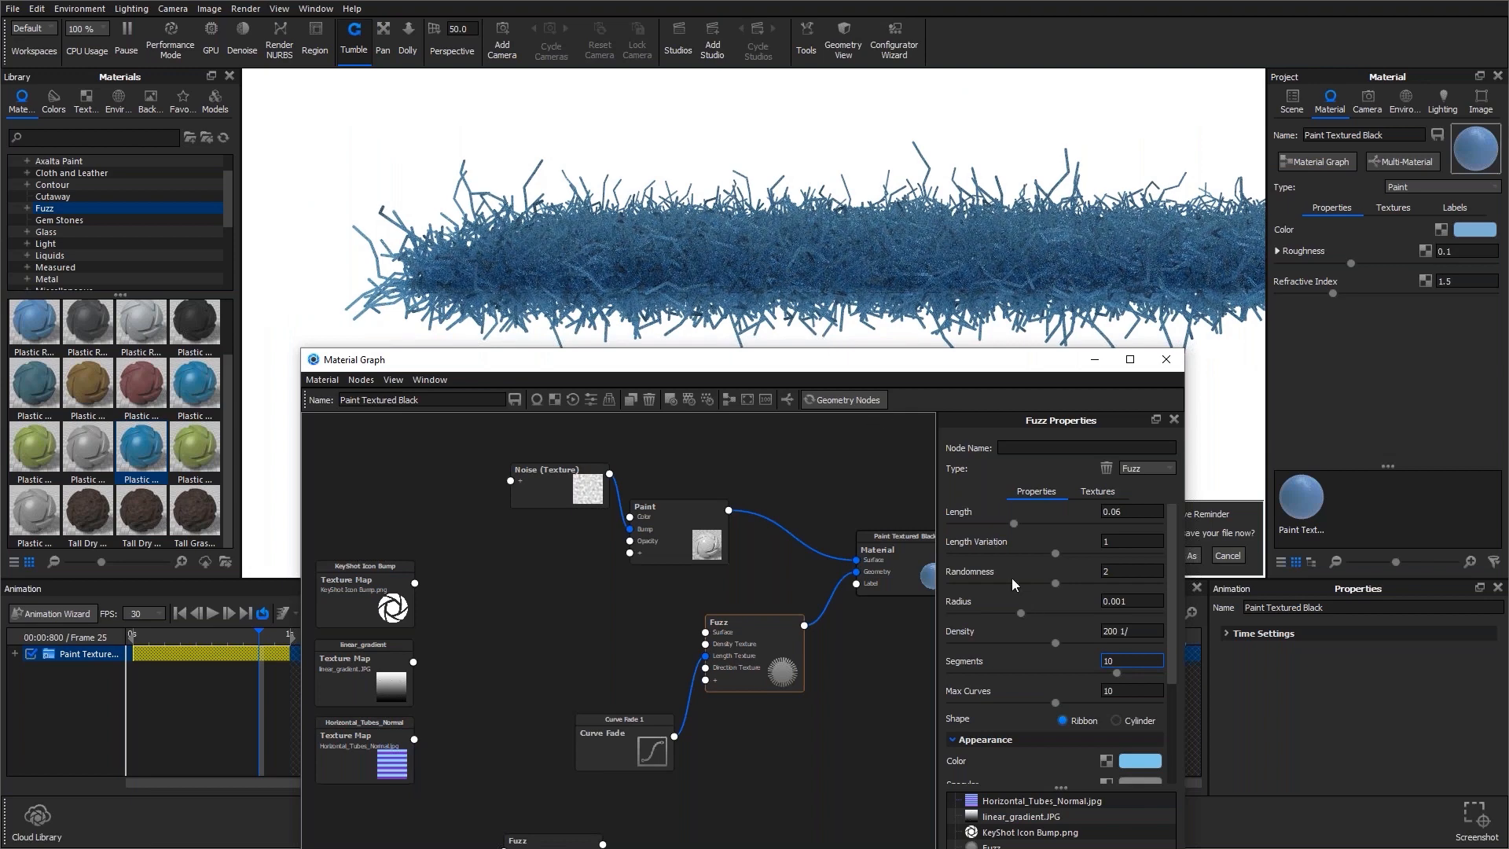
Check the Fuzz Appearance settings and browse the material and texture node types that can be added to the graph.
drag(664, 361, 664, 217)
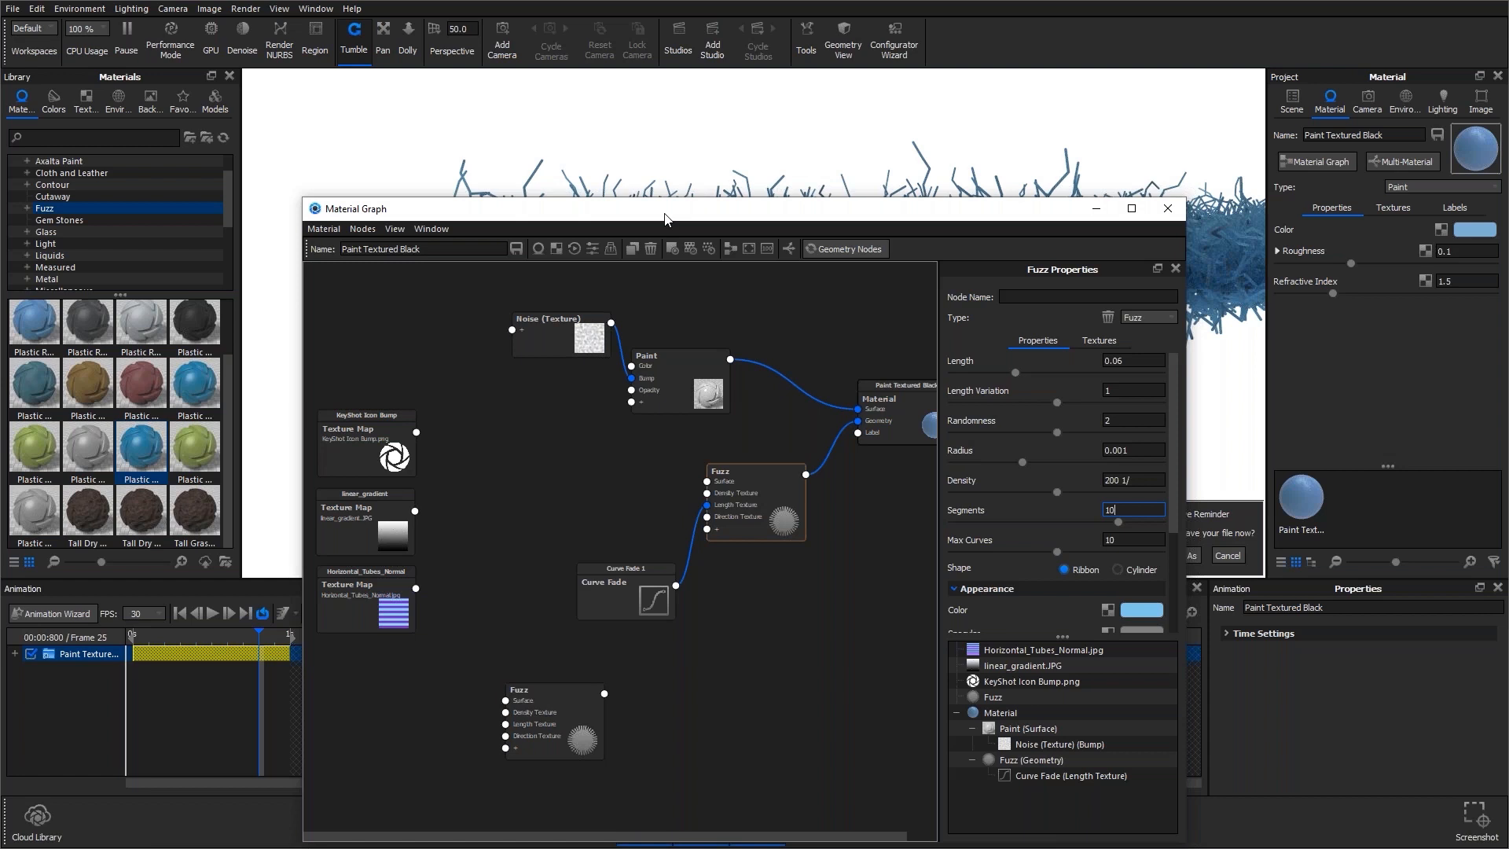
drag(723, 216, 711, 134)
scroll(1047, 498, down, 3)
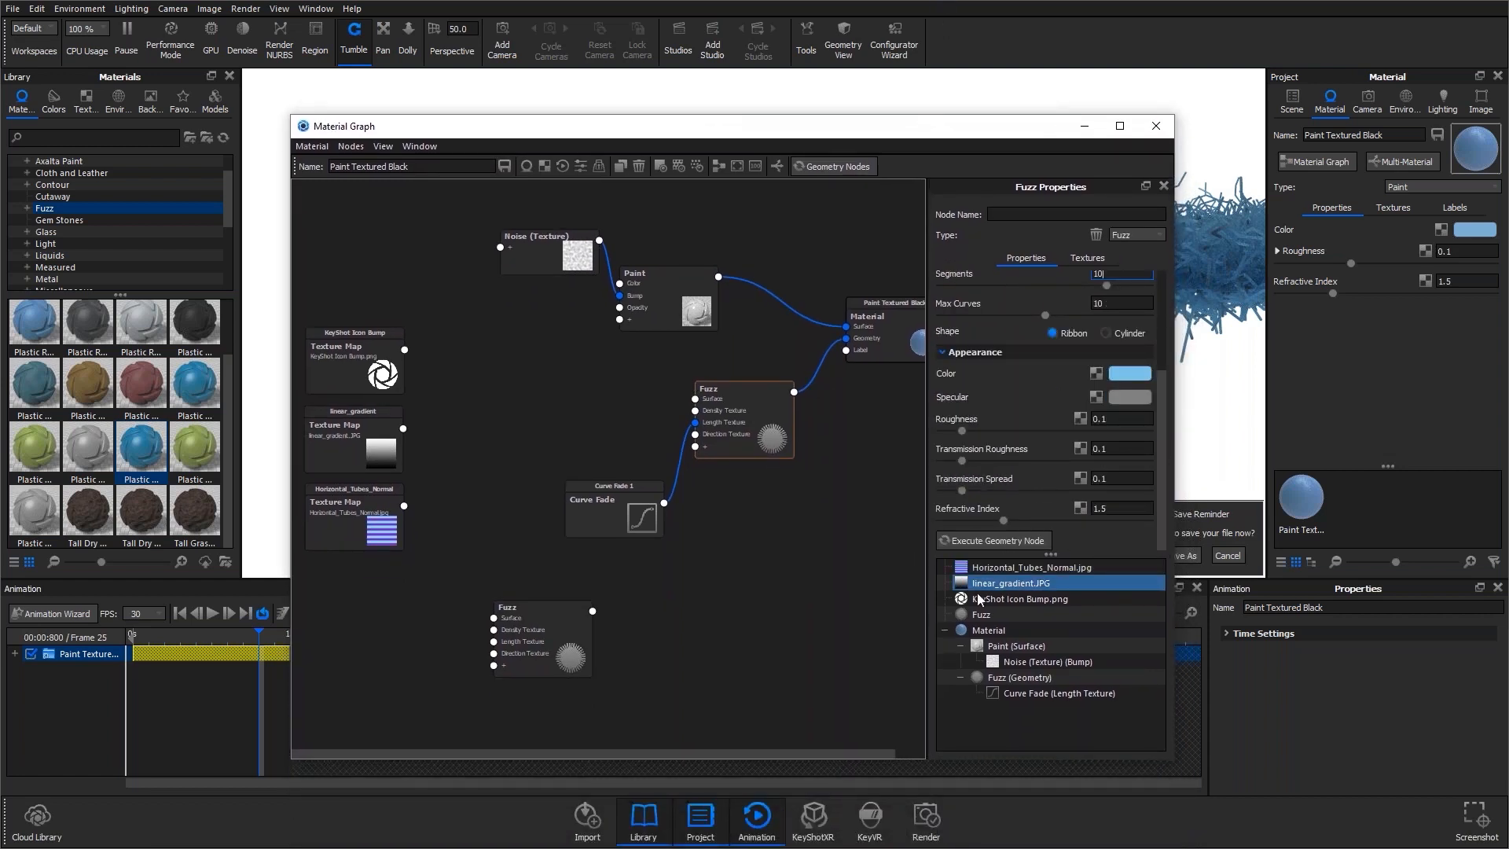
right_click(843, 610)
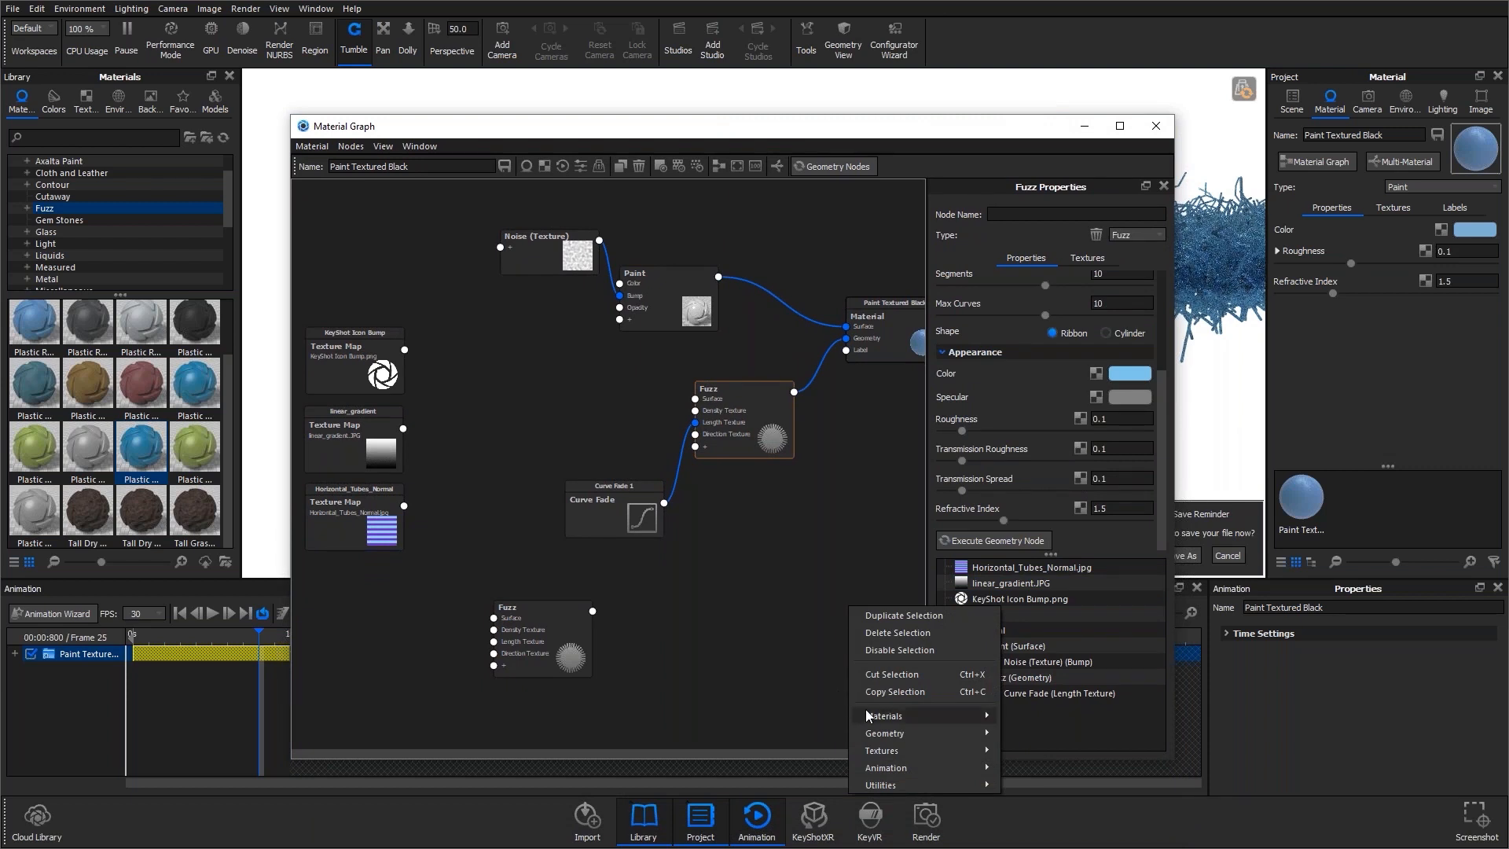
mouse_move(870, 714)
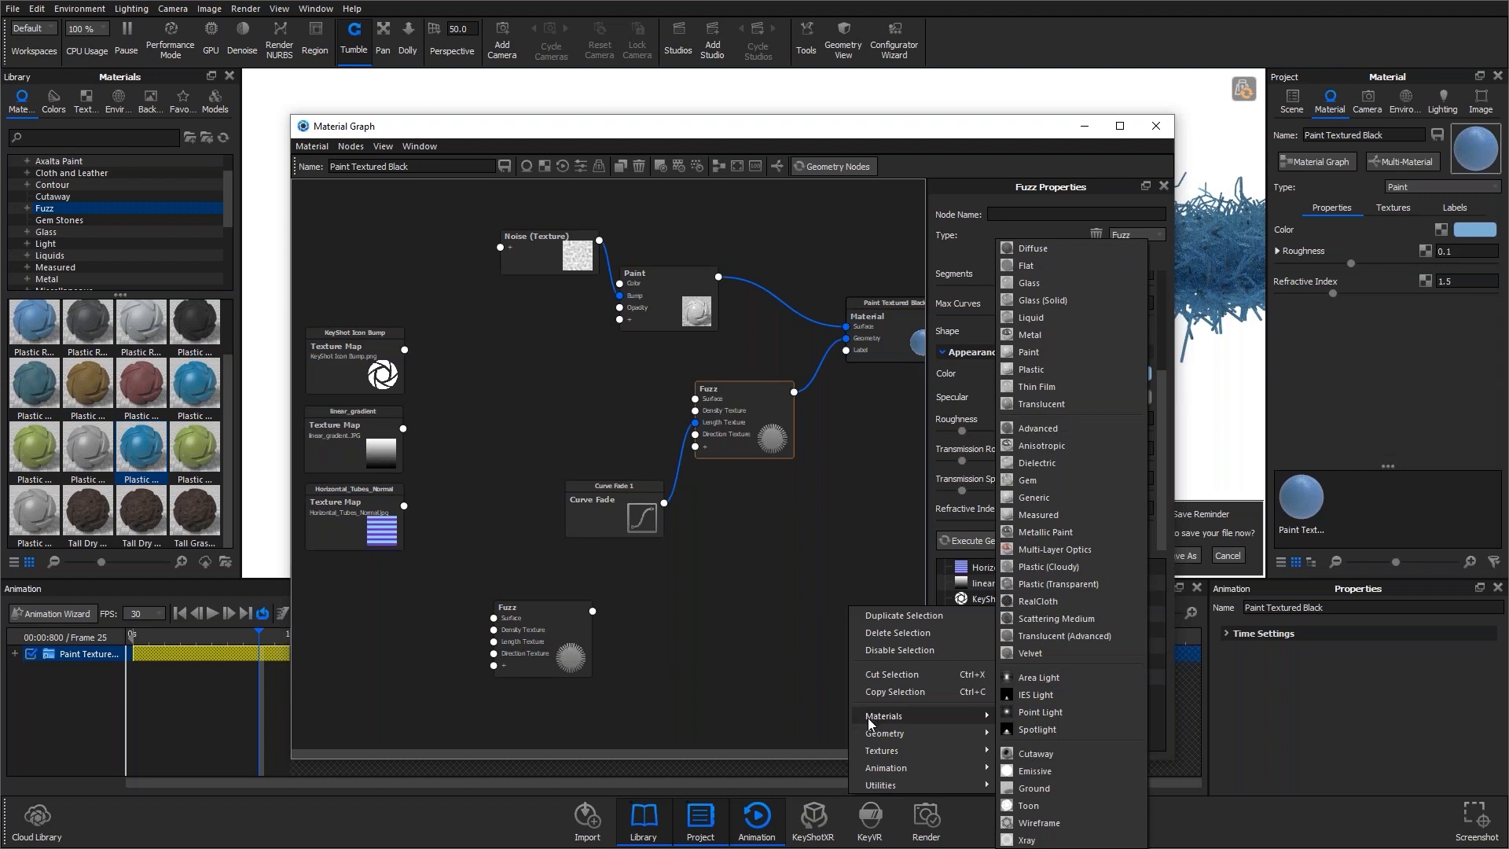
mouse_move(872, 750)
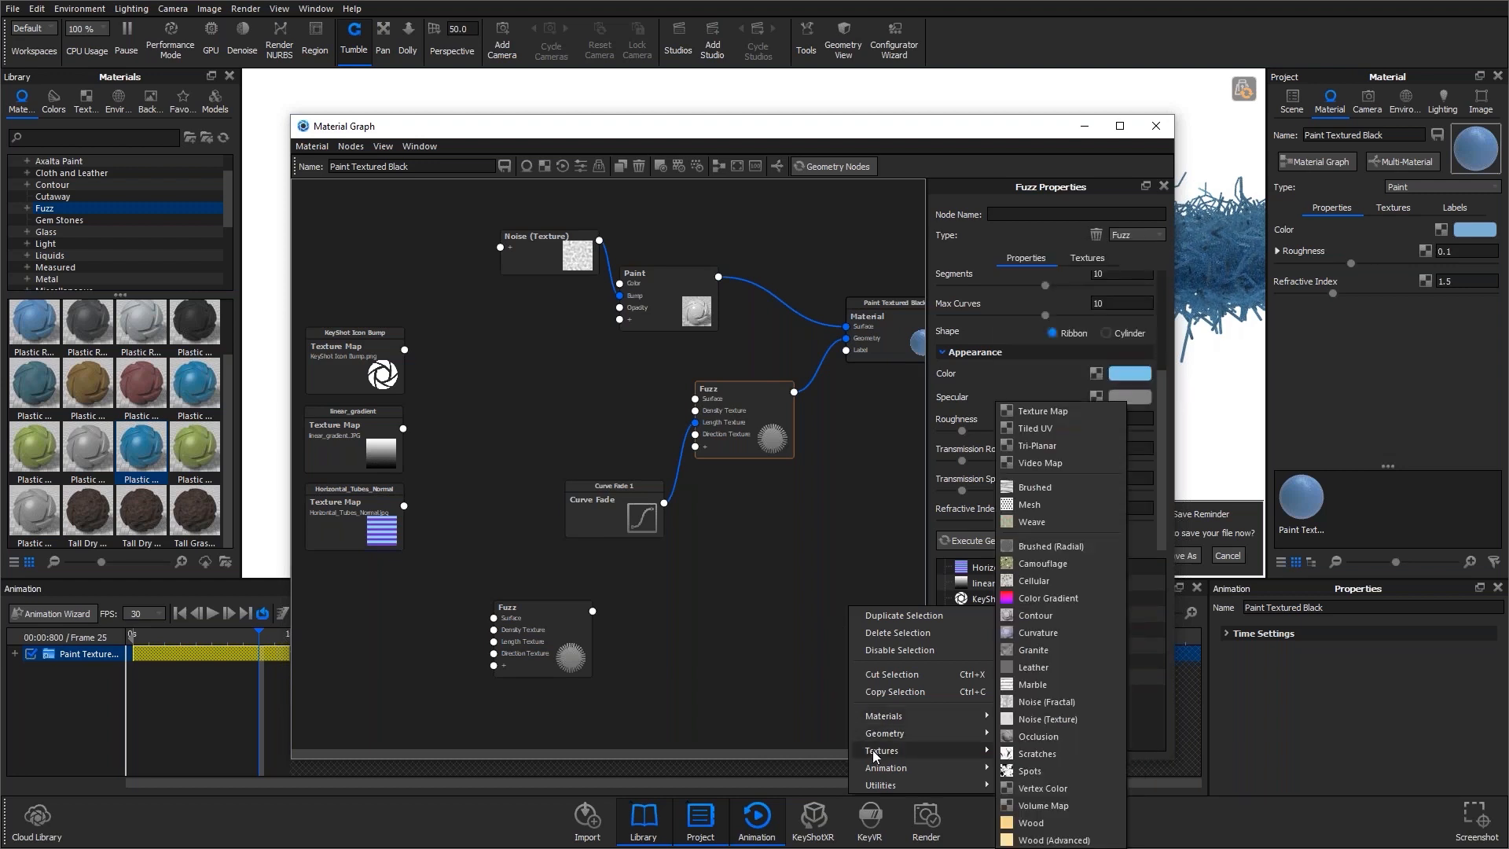
click(764, 639)
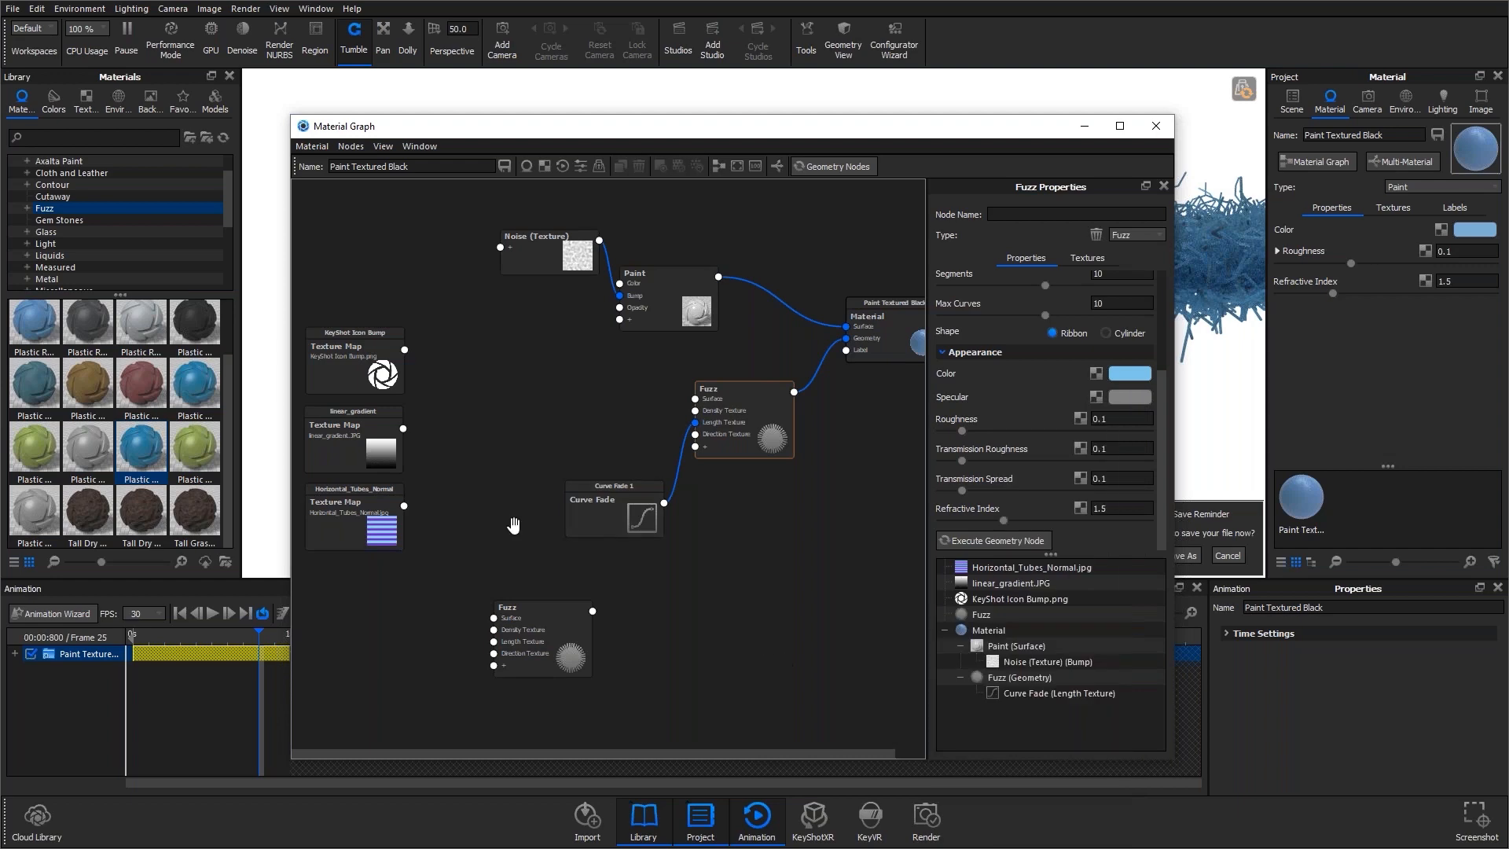
Select a Lawn Grass preset in the Fuzz library category and widen the library to review all its presets.
scroll(169, 450, up, 1)
drag(488, 118, 576, 415)
click(90, 335)
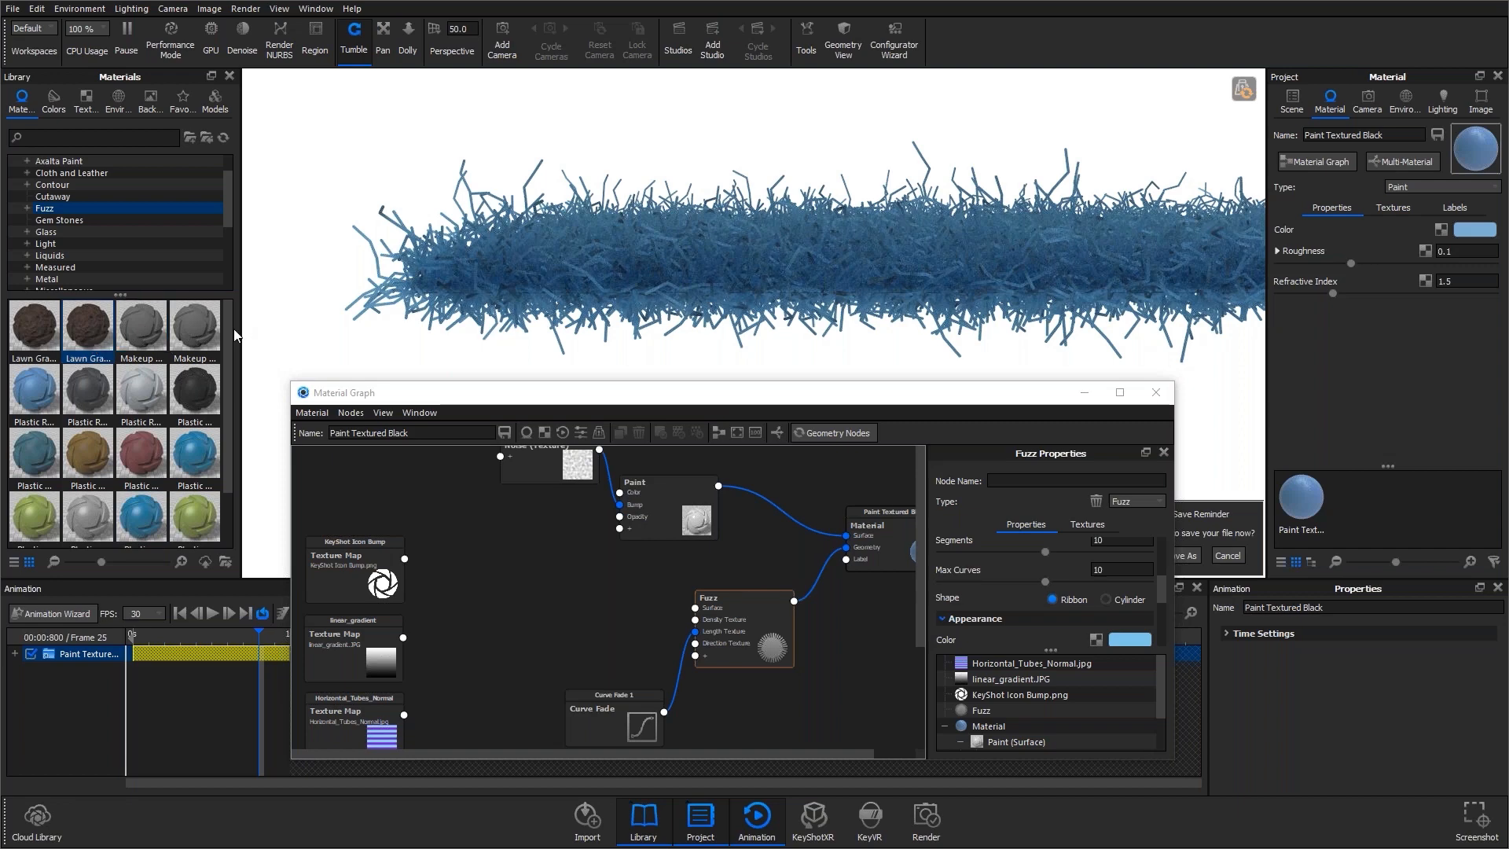
drag(239, 326, 465, 340)
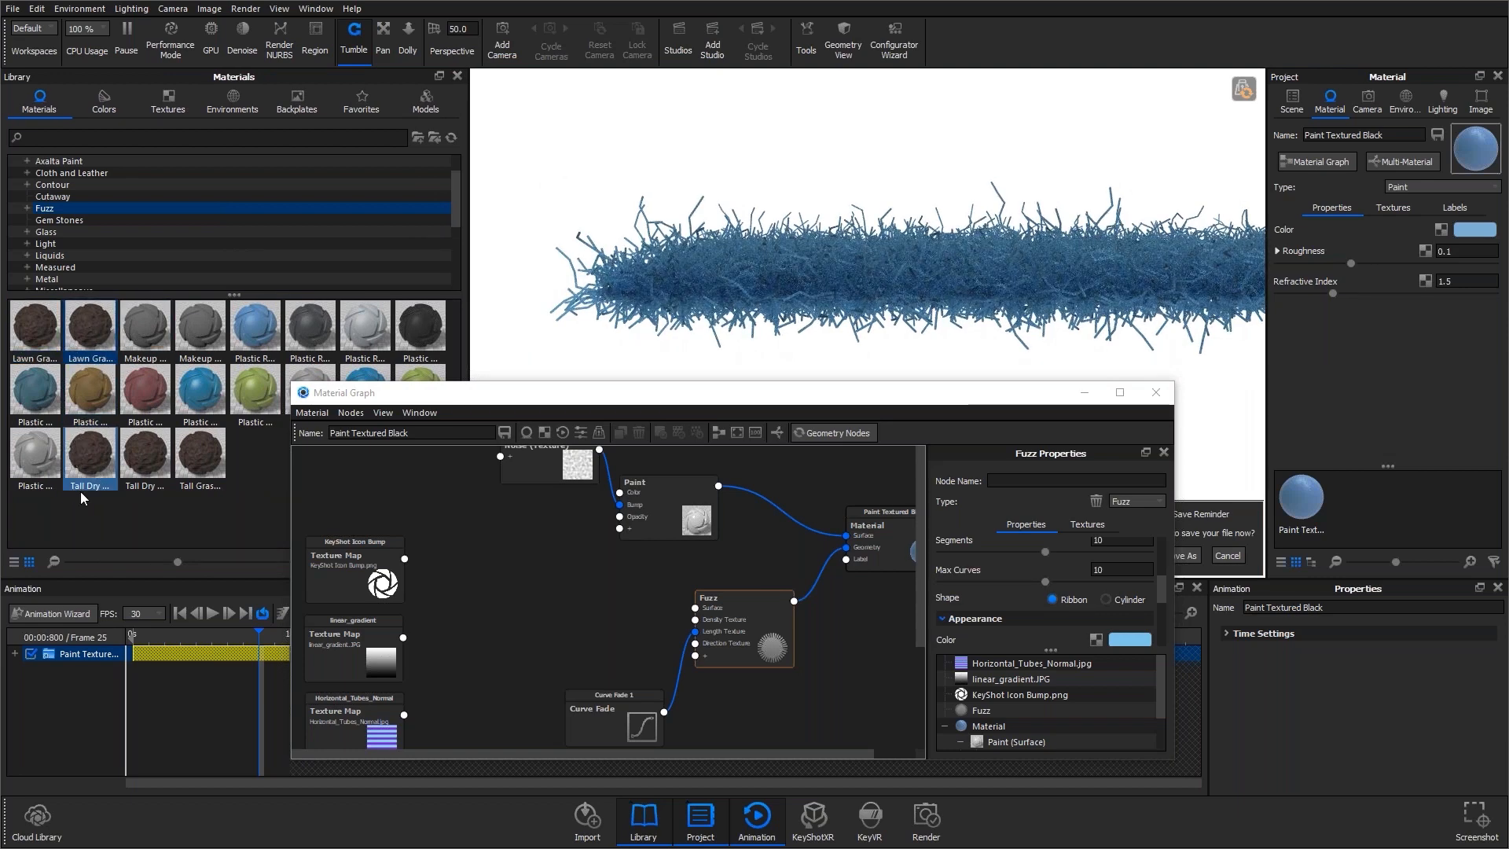
drag(539, 397, 550, 431)
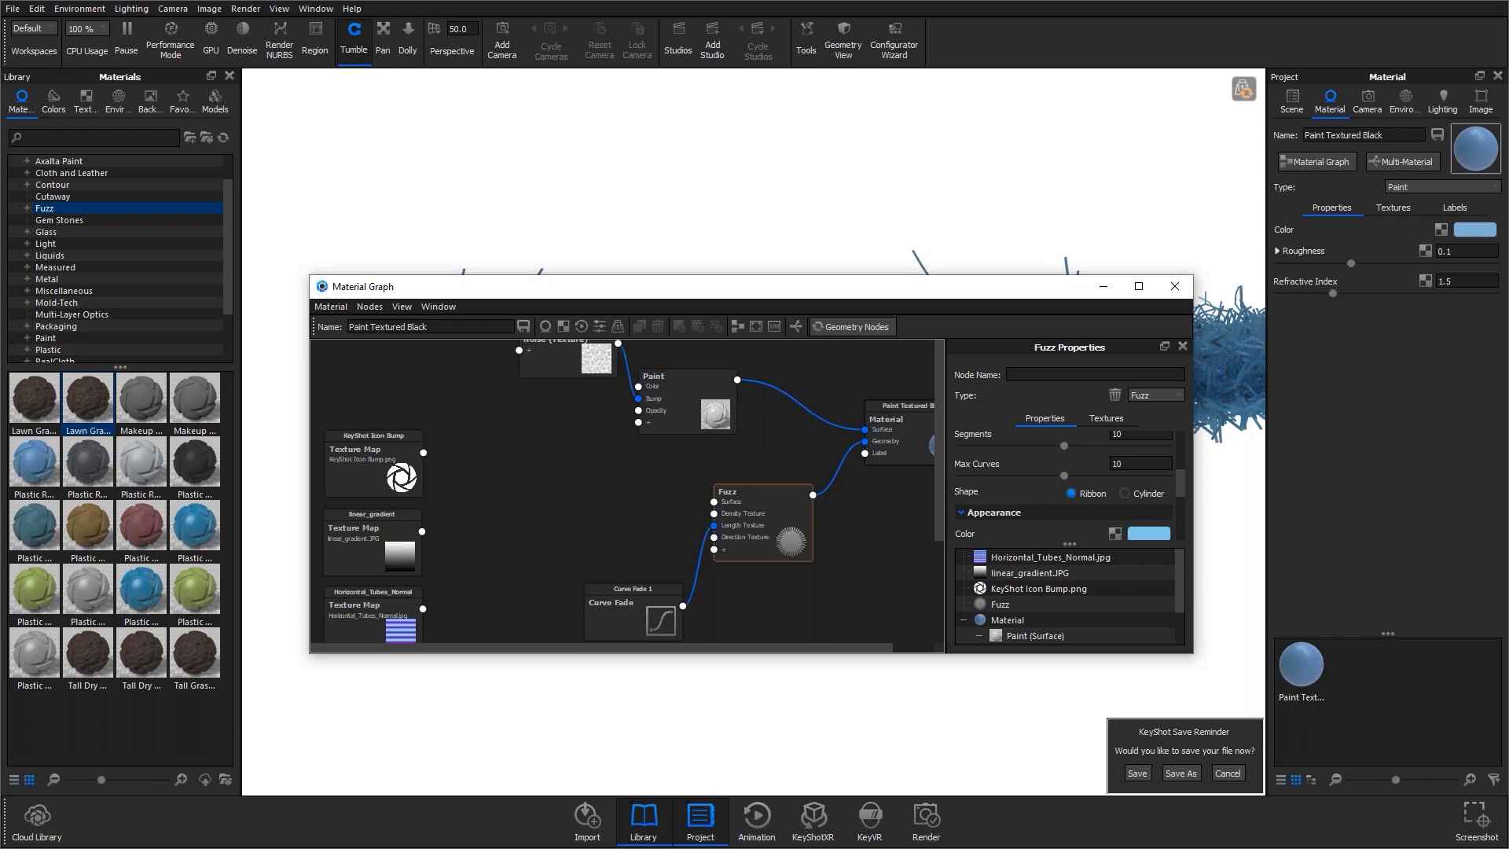
Close the Material Graph and orbit to examine the whole fuzz-covered plane from above.
drag(590, 288, 594, 426)
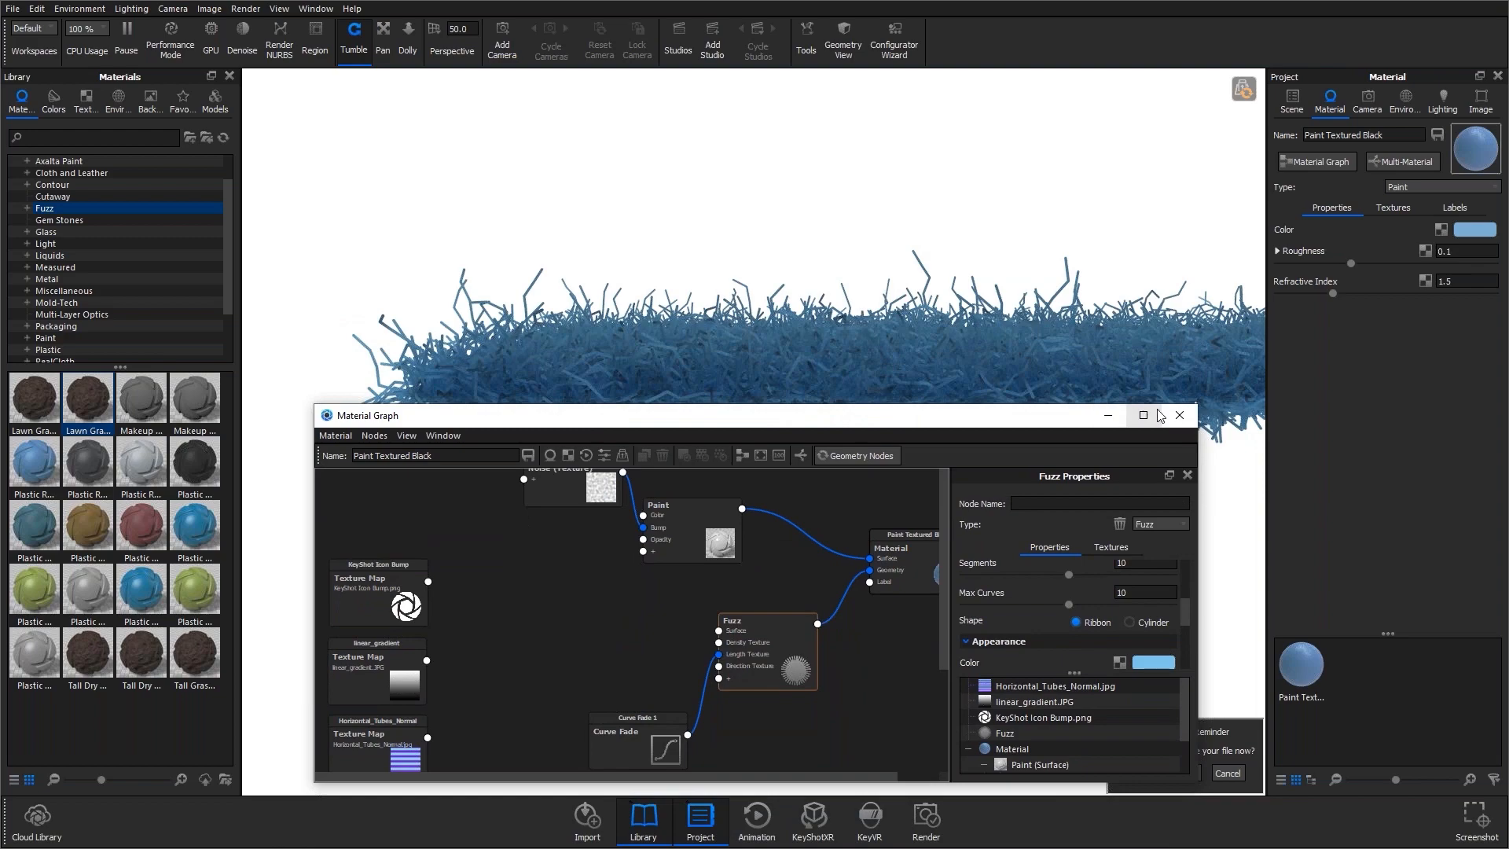
click(1178, 415)
drag(893, 382, 932, 470)
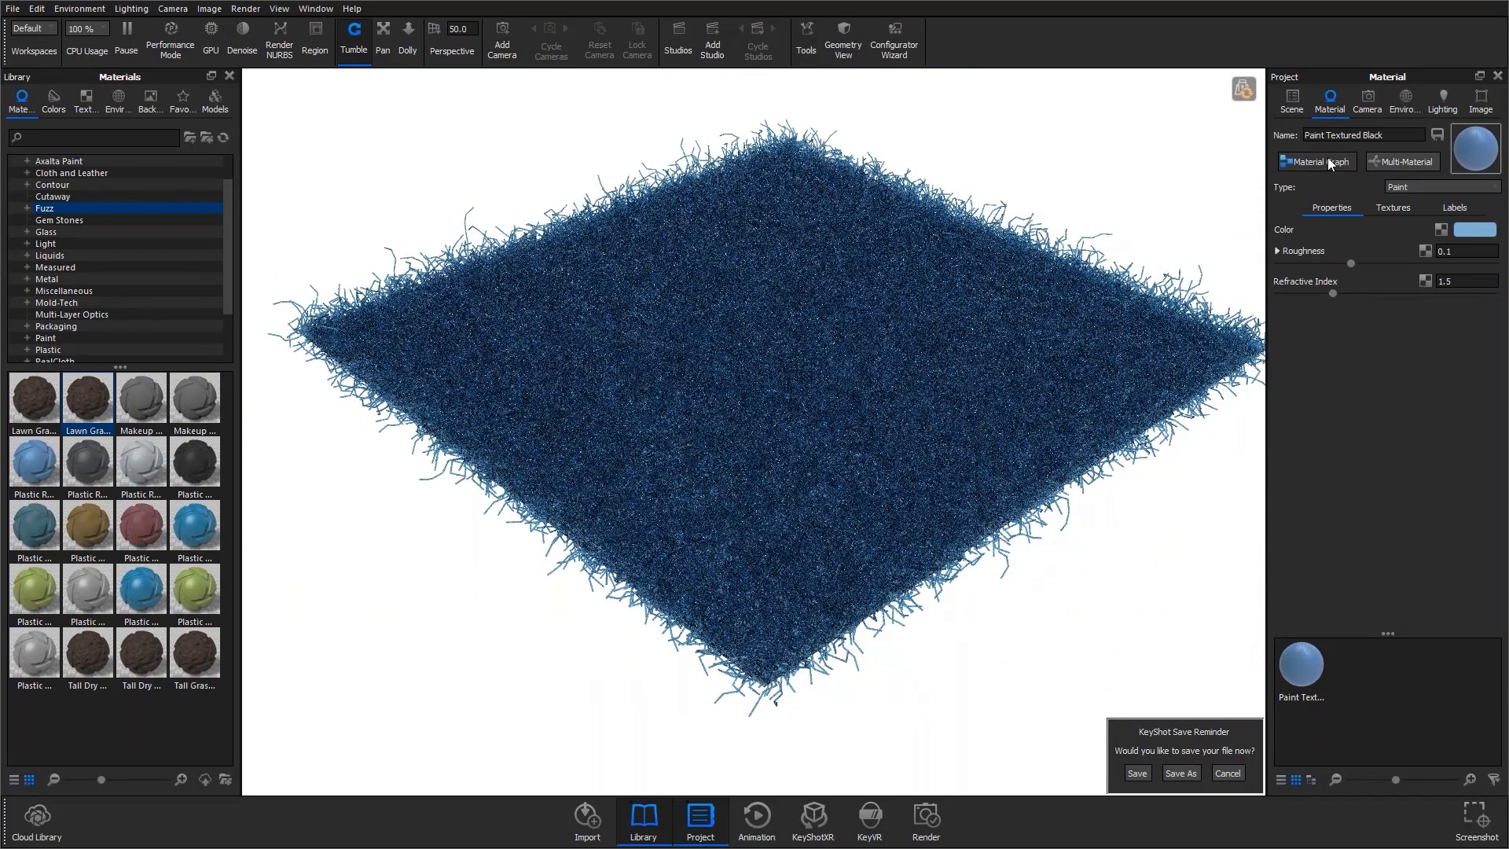
Reopen the Material Graph, connect the KeyShot Icon Bump texture map to the Fuzz node's Density Texture input and disconnect Curve Fade.
click(1327, 161)
drag(529, 582, 768, 705)
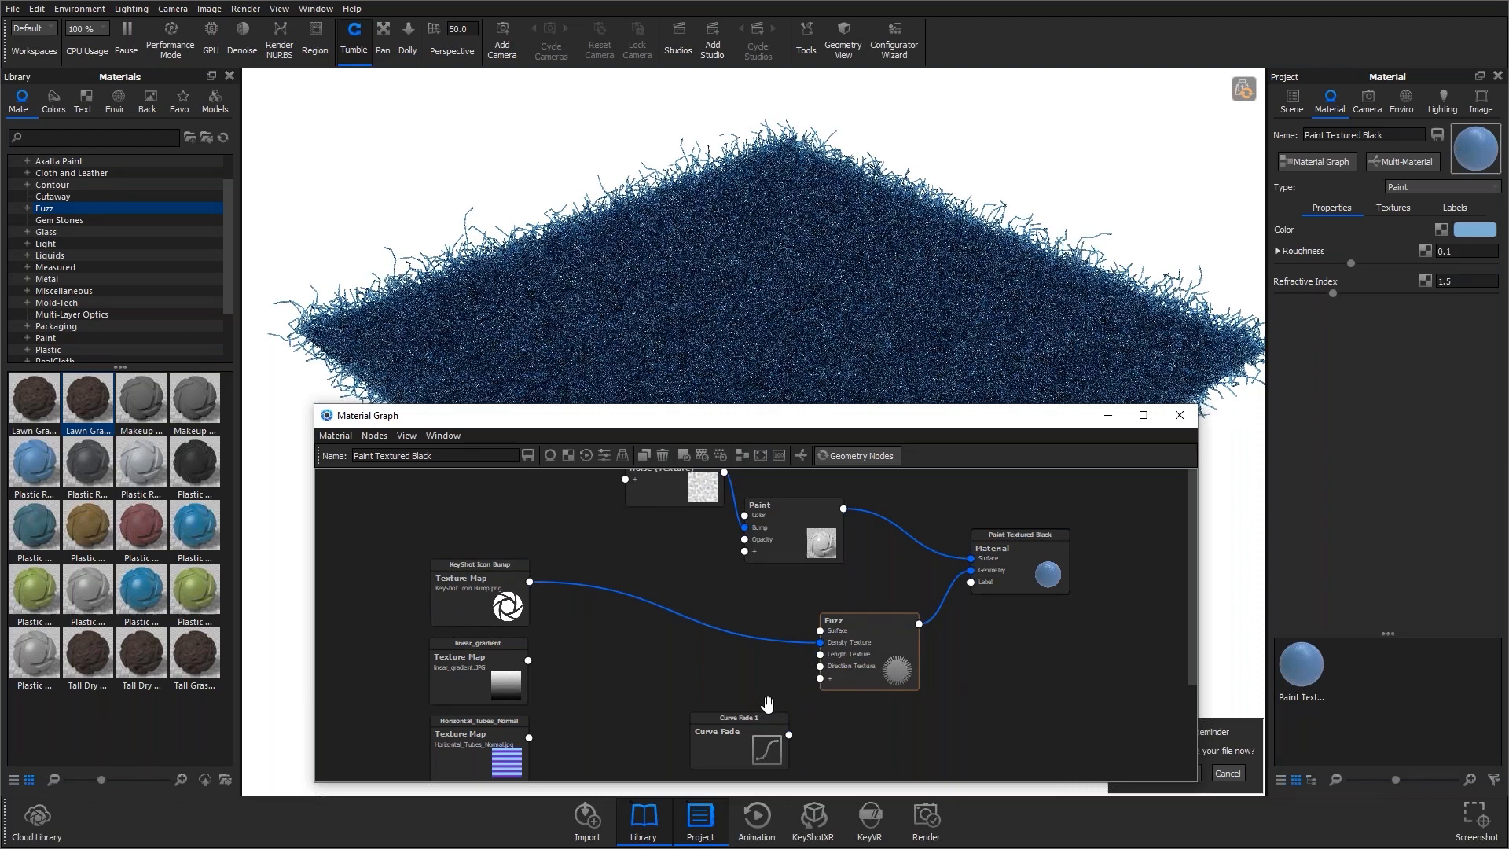
drag(953, 417, 951, 598)
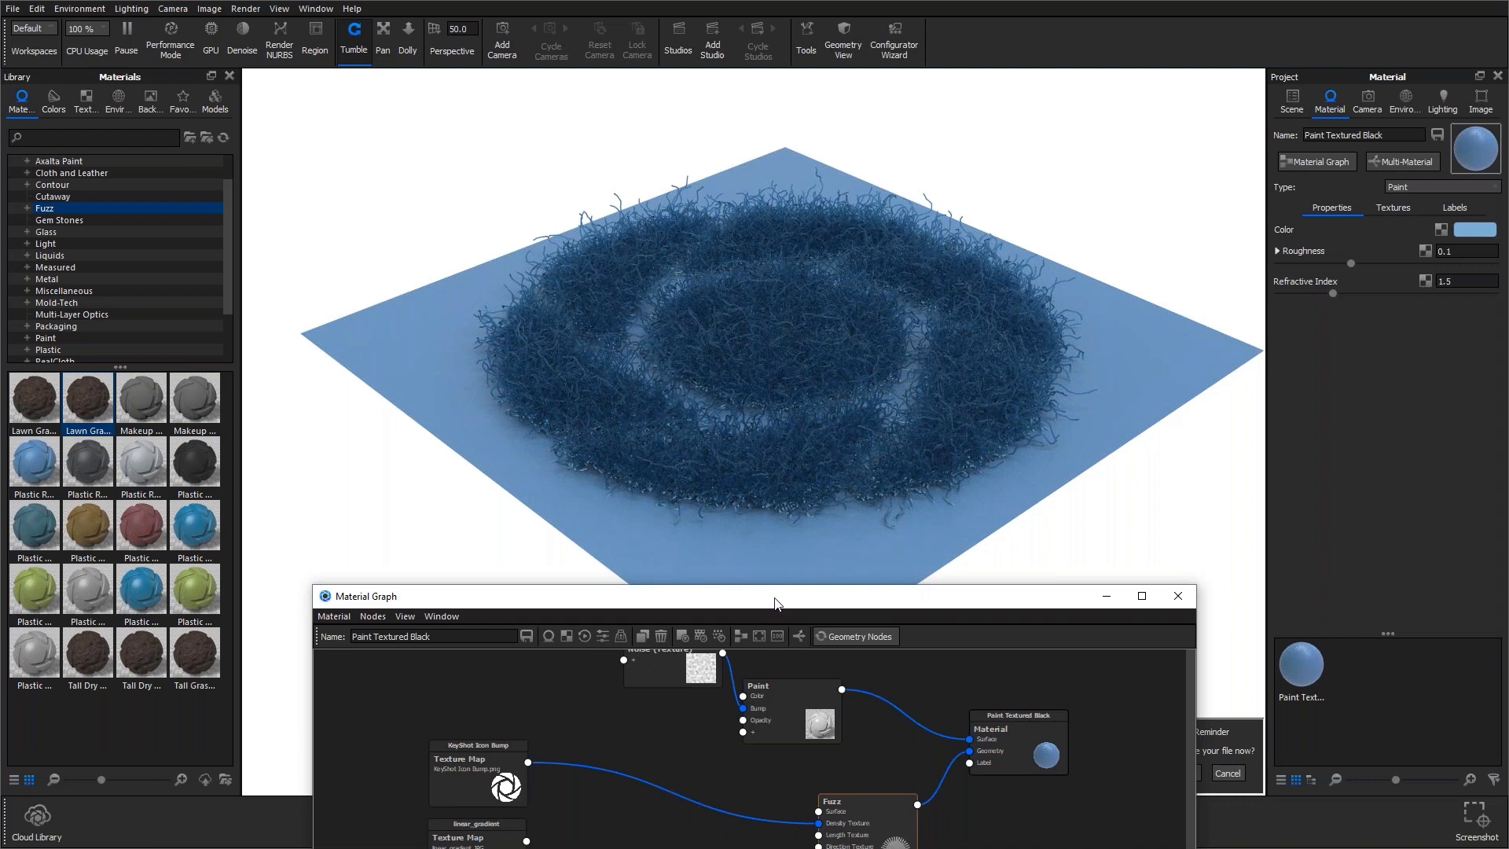
right_click(750, 591)
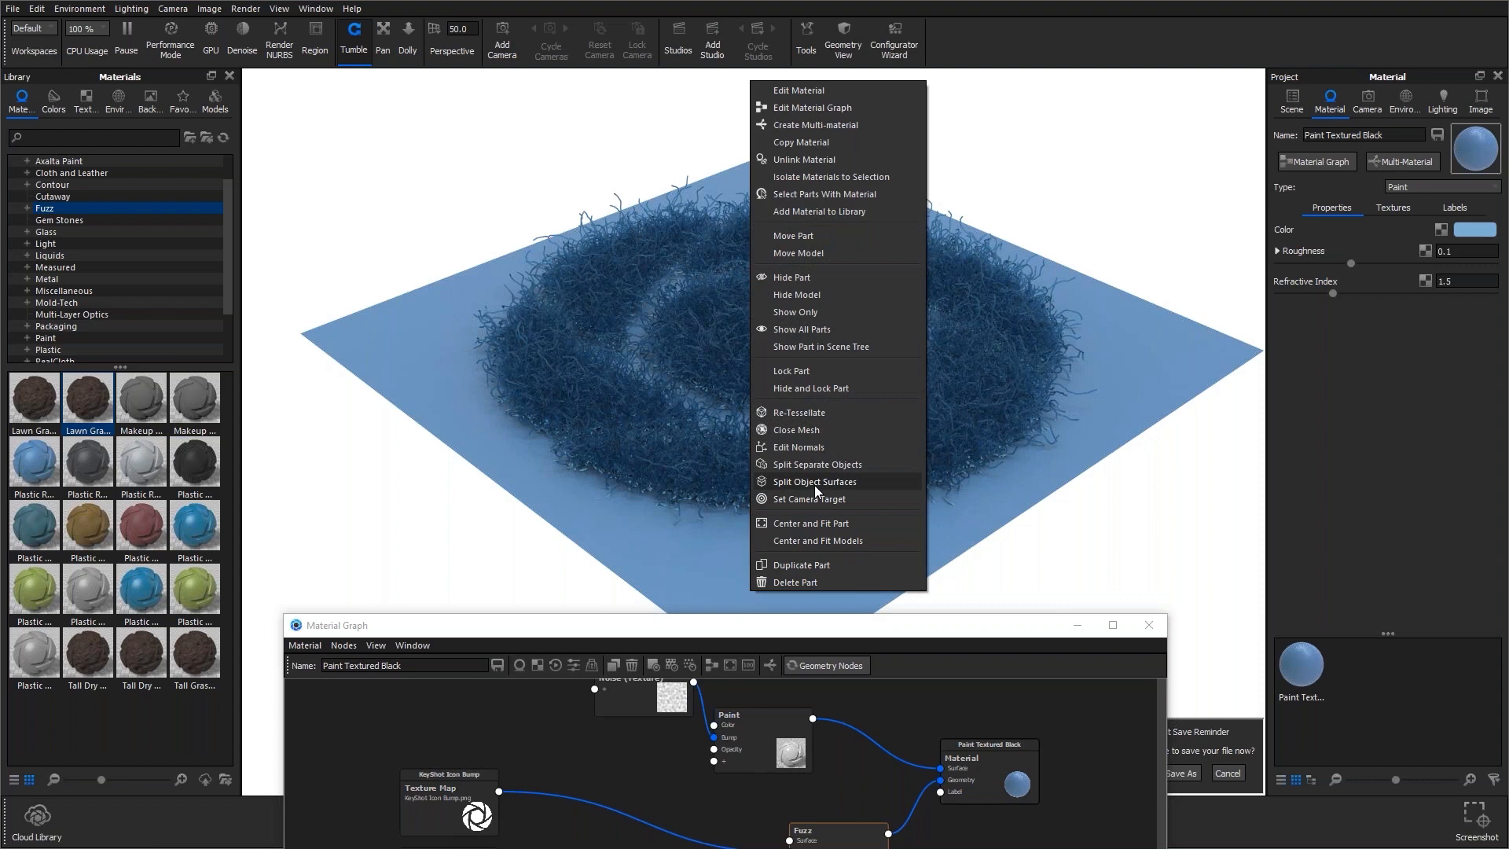
click(774, 626)
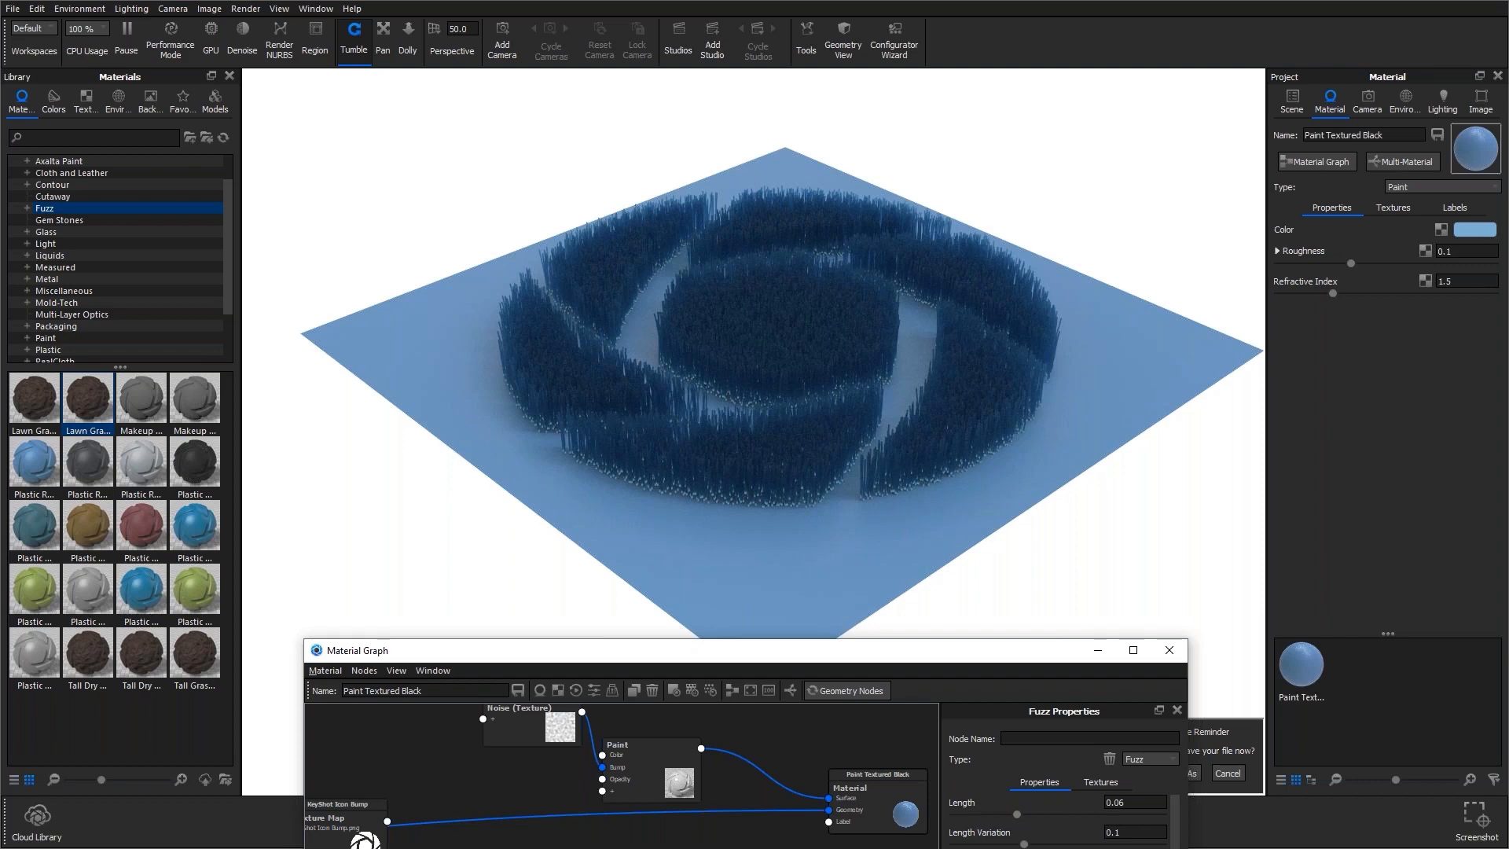
Close the Material Graph and examine the logo-shaped fuzz on the plane from steeper angles.
drag(912, 651, 967, 174)
click(1116, 173)
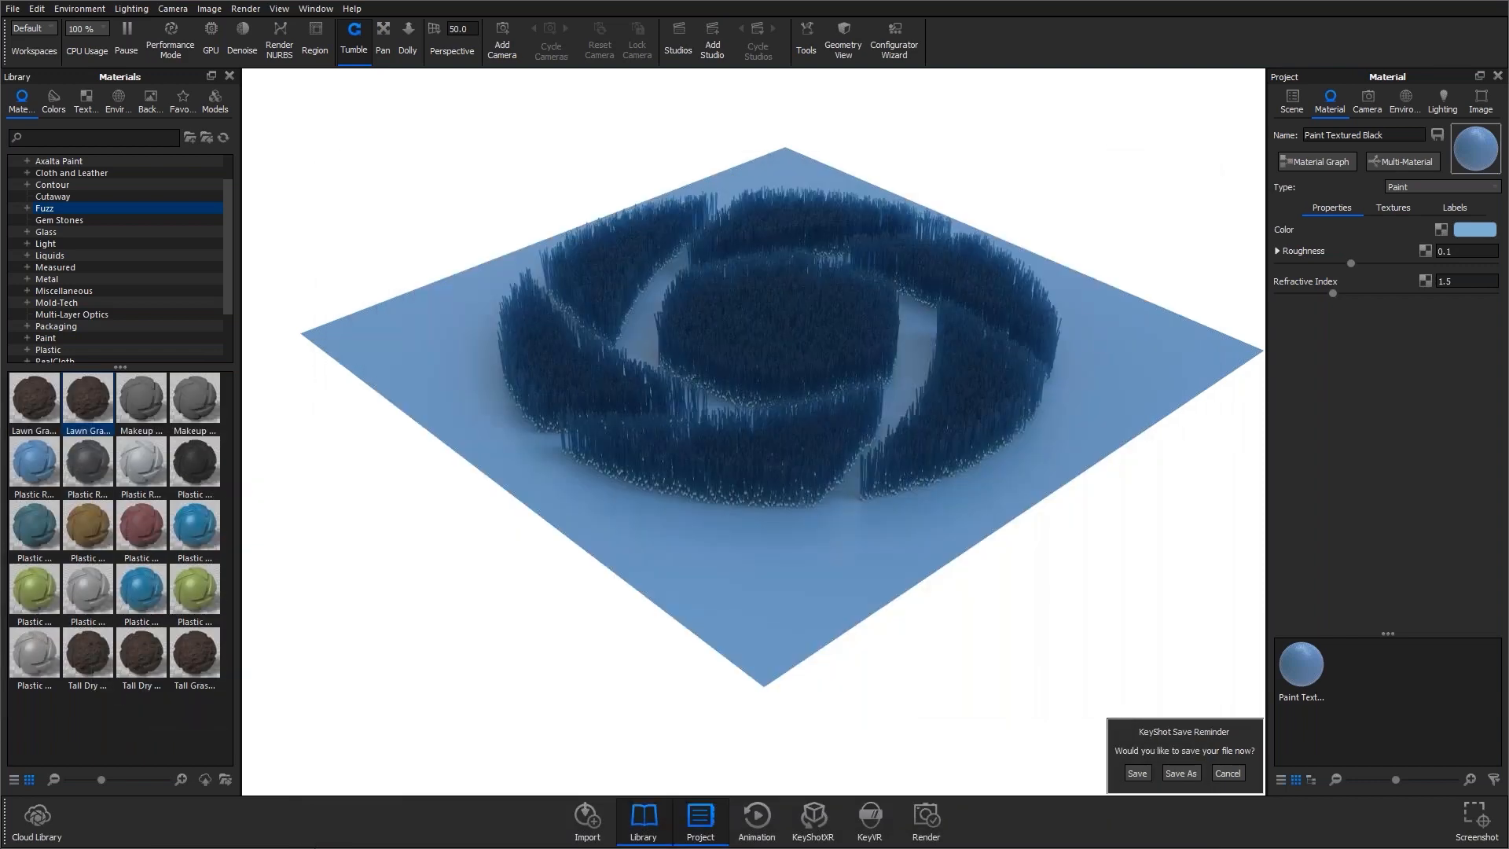
drag(734, 535, 704, 666)
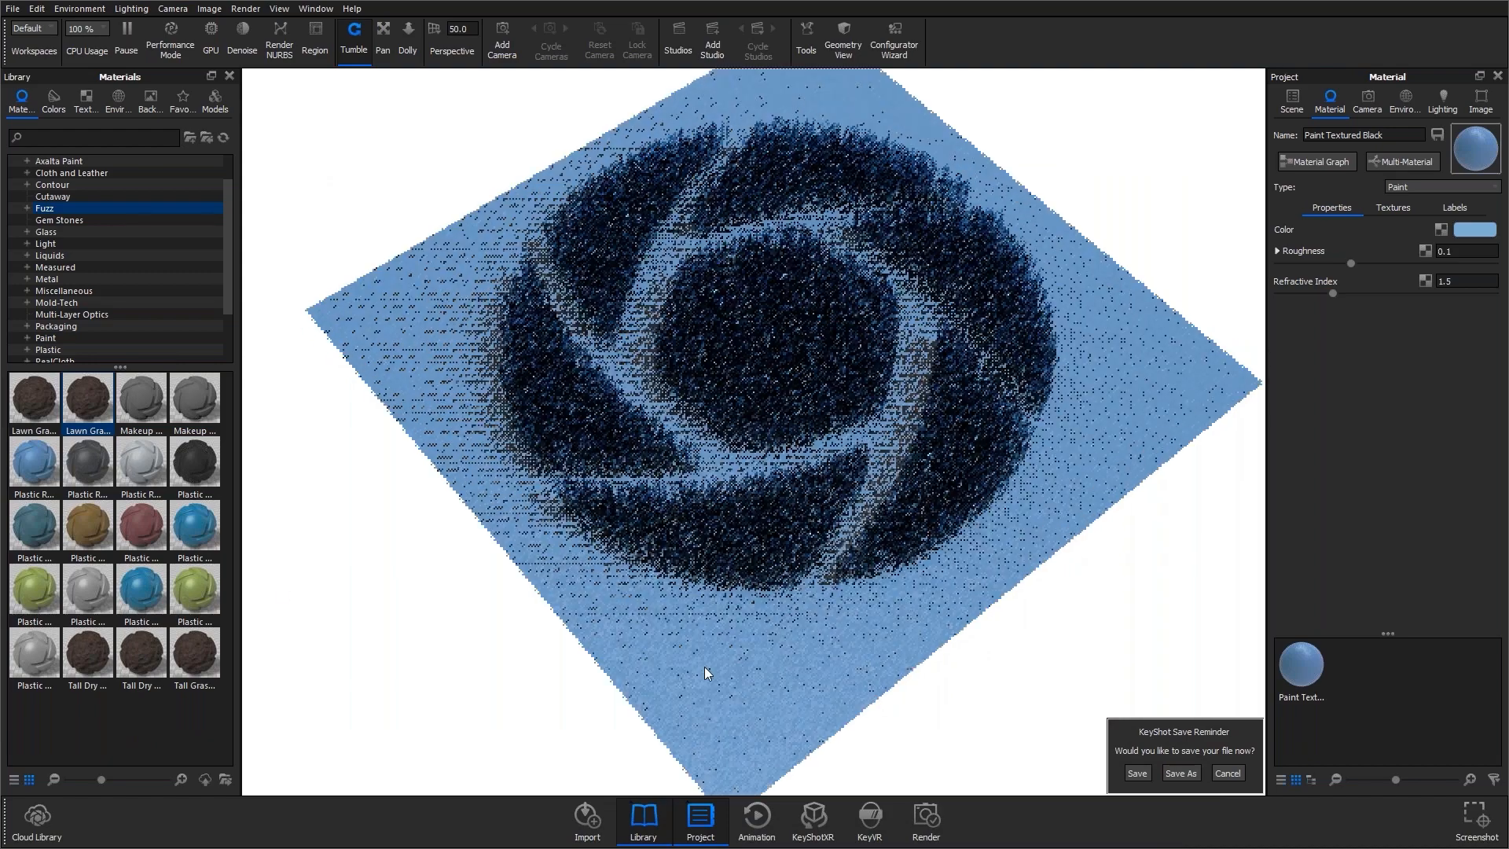
drag(959, 422, 946, 610)
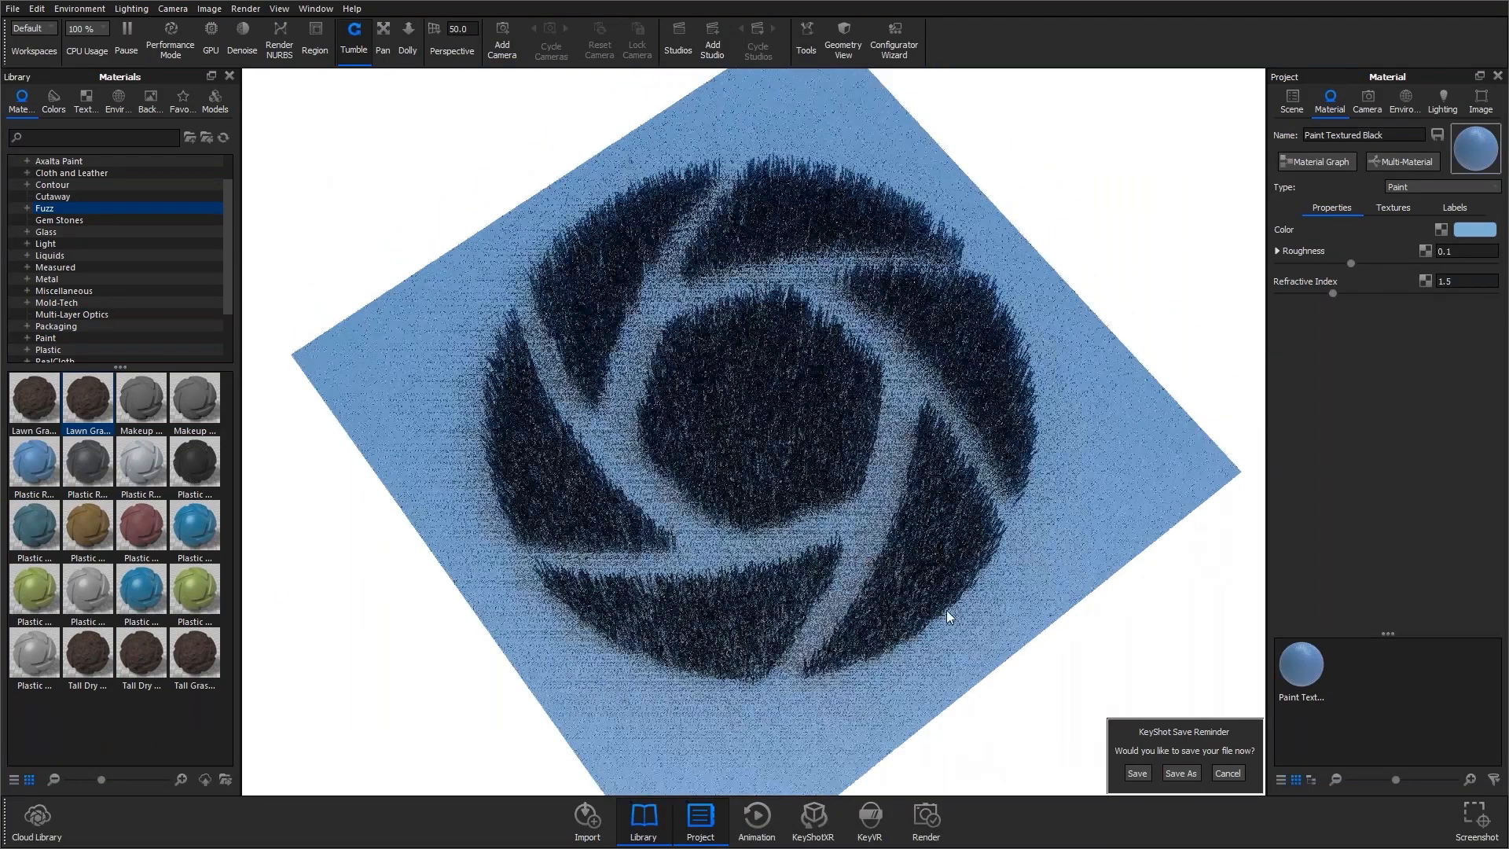
Reopen the Material Graph and reposition the Material node and the unconnected Fuzz node to space out the graph.
drag(994, 697, 971, 602)
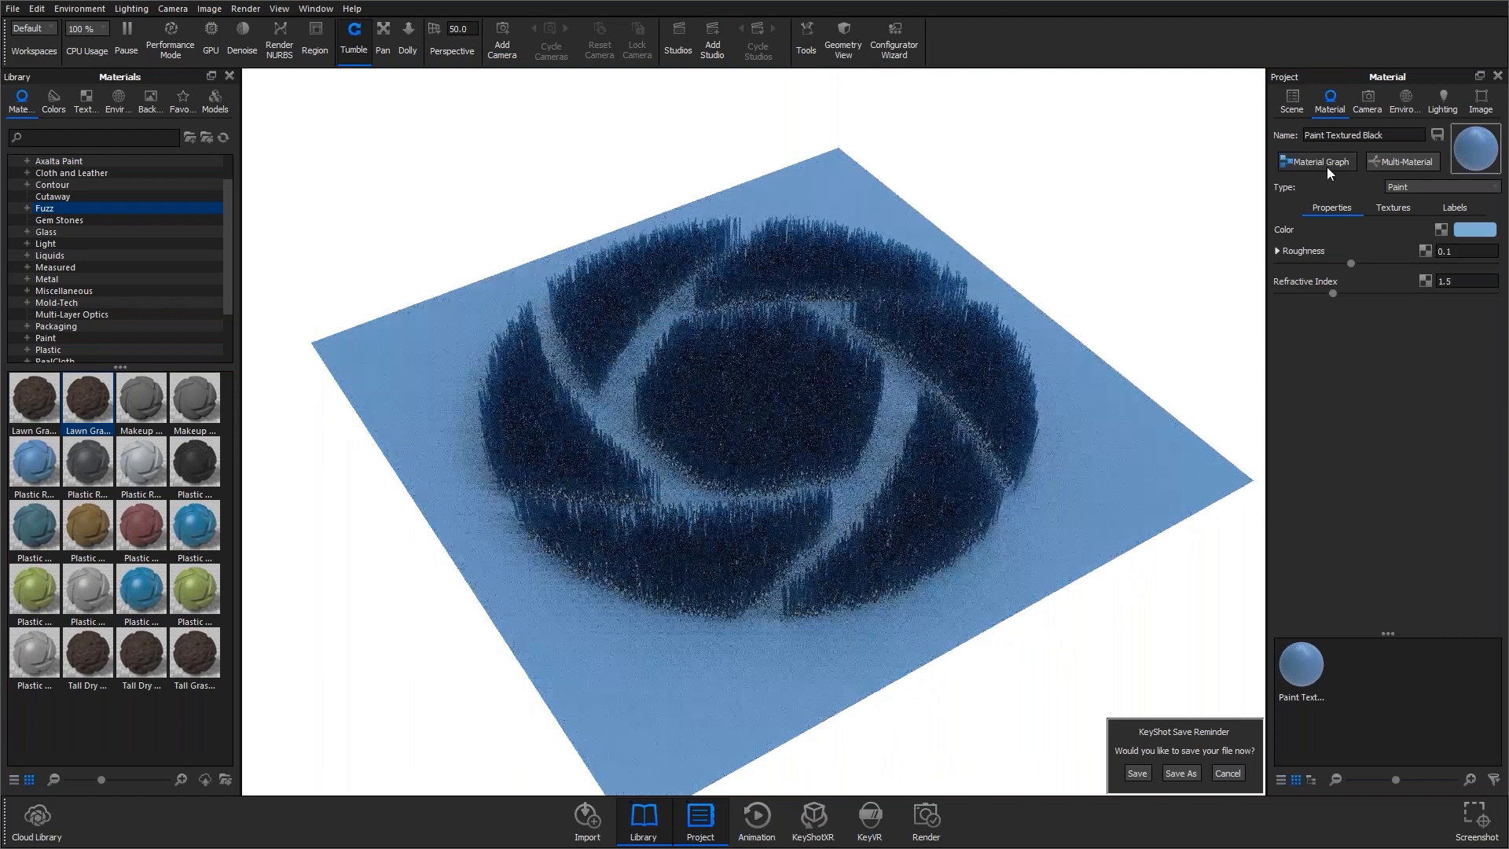
click(1325, 163)
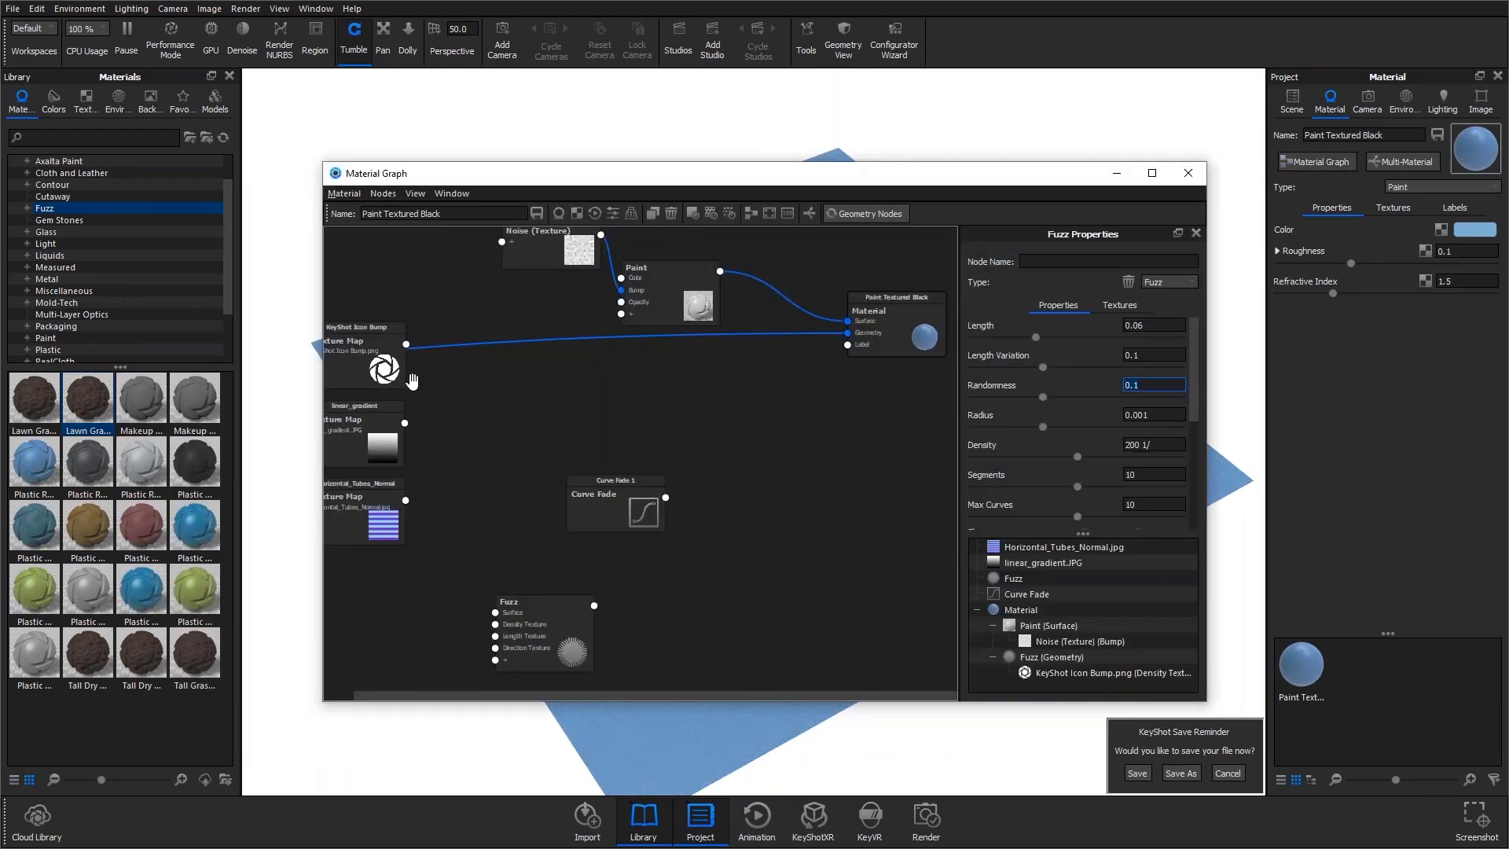
drag(935, 346, 885, 398)
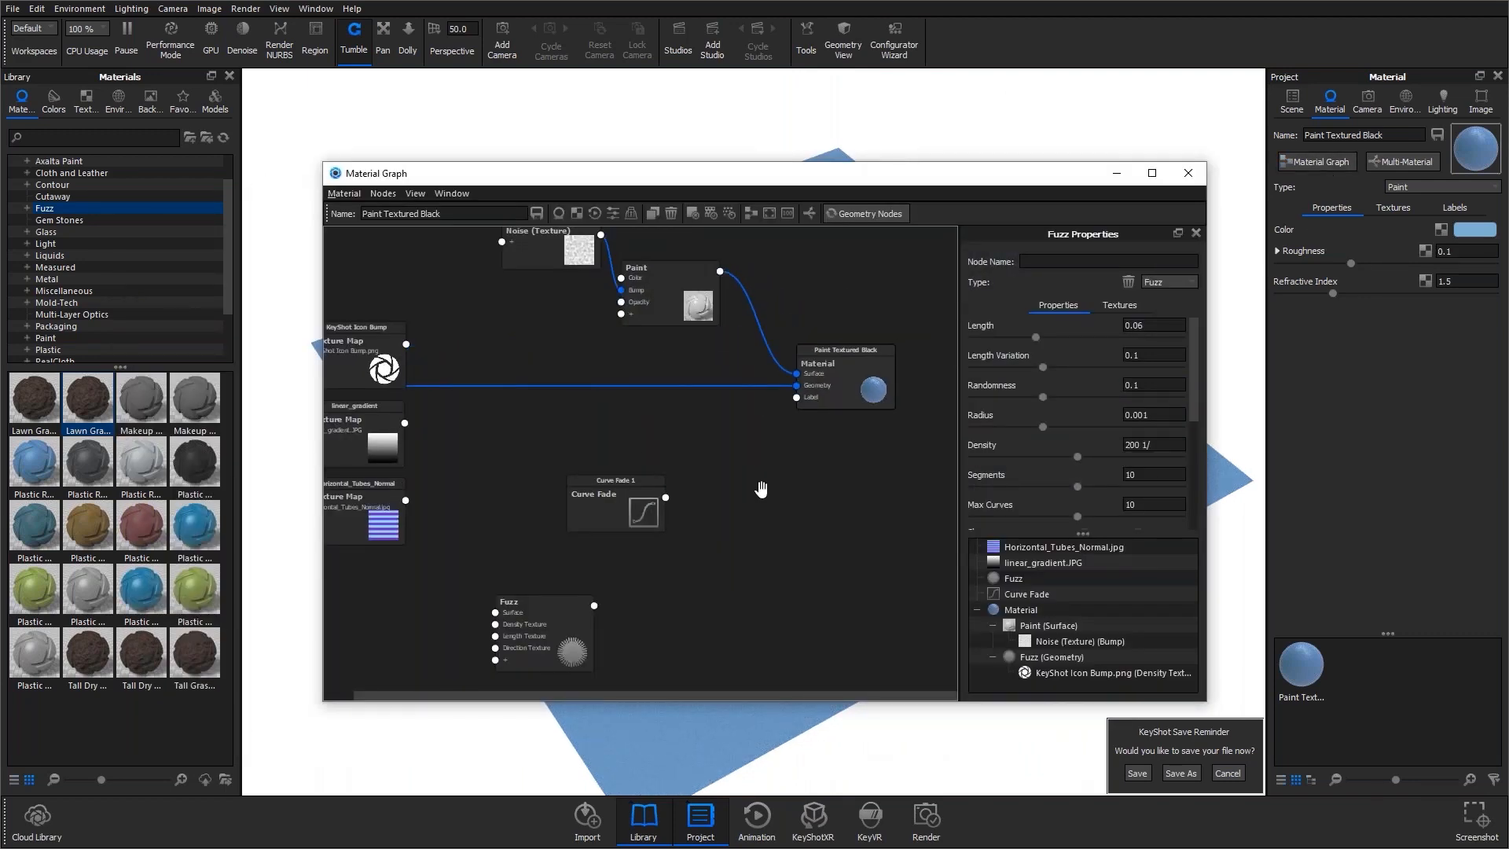
drag(565, 619, 796, 461)
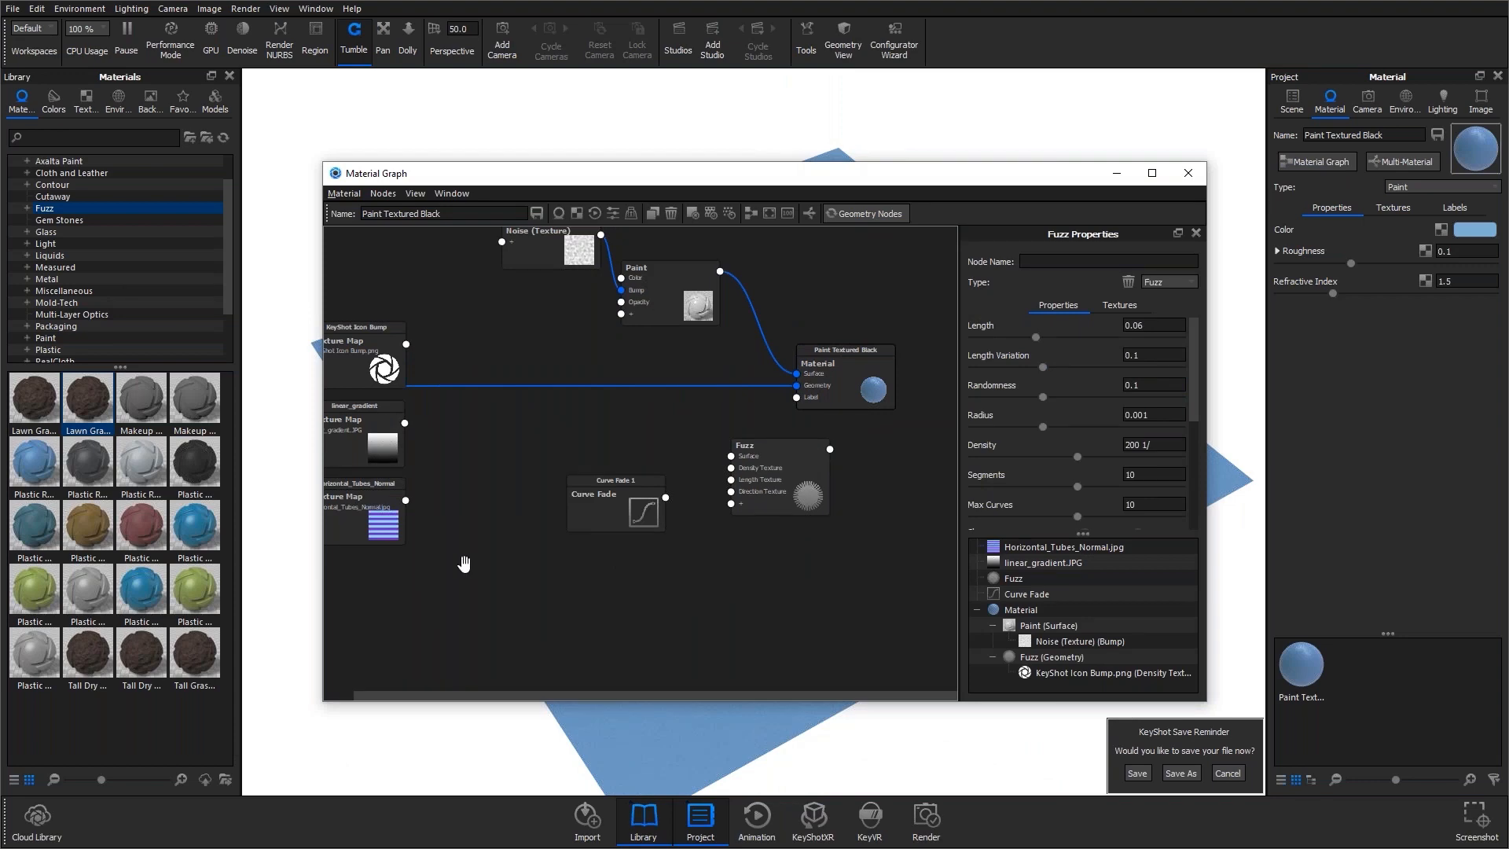
scroll(516, 532, down, 1)
scroll(510, 467, down, 1)
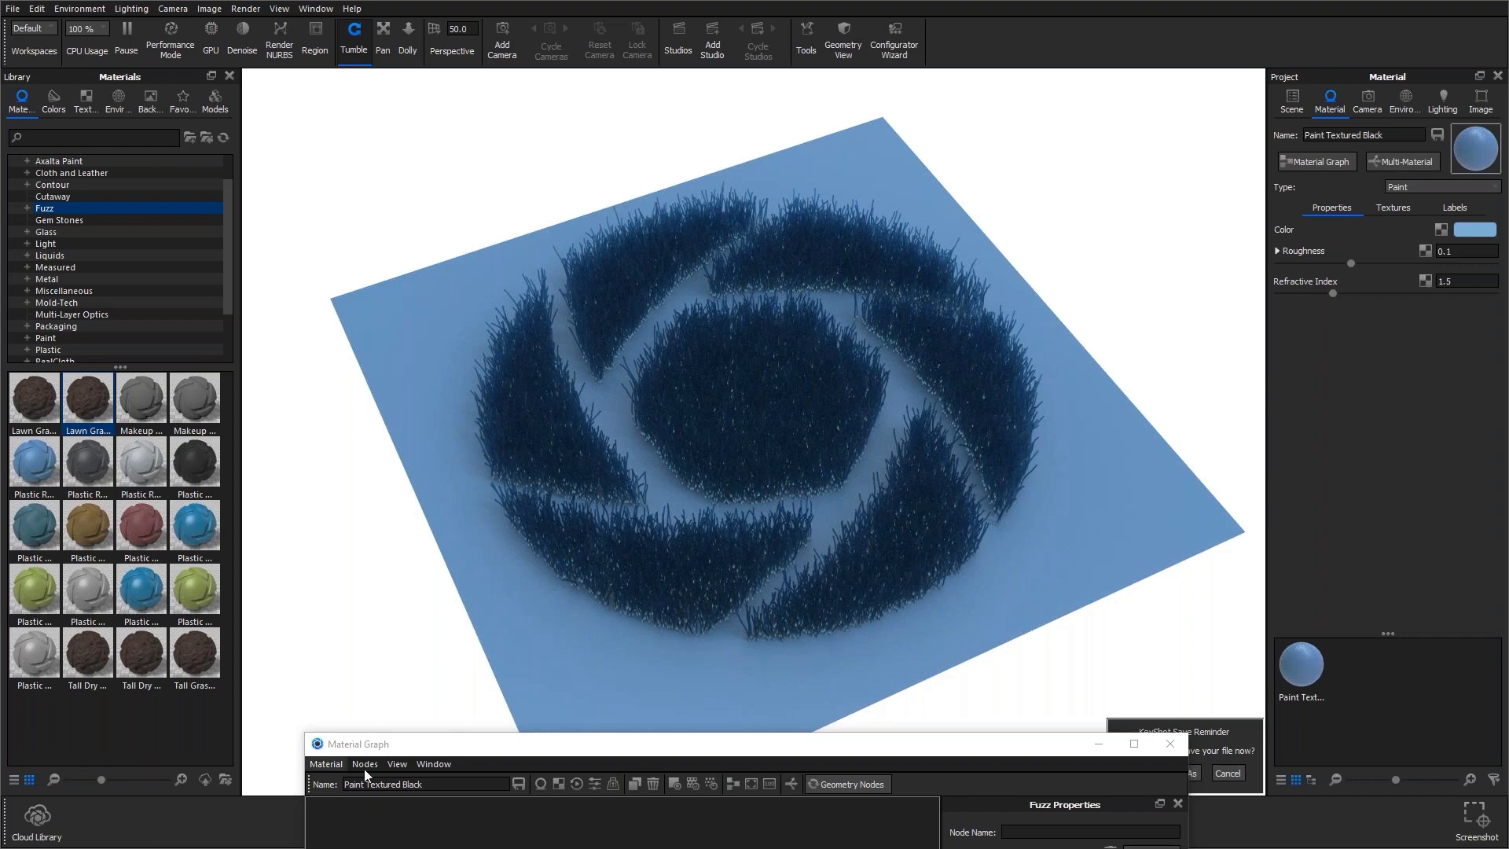
Add the mesh_circular_alpha opacity map from the texture library to the Material Graph as a Texture Map node.
drag(424, 744, 481, 165)
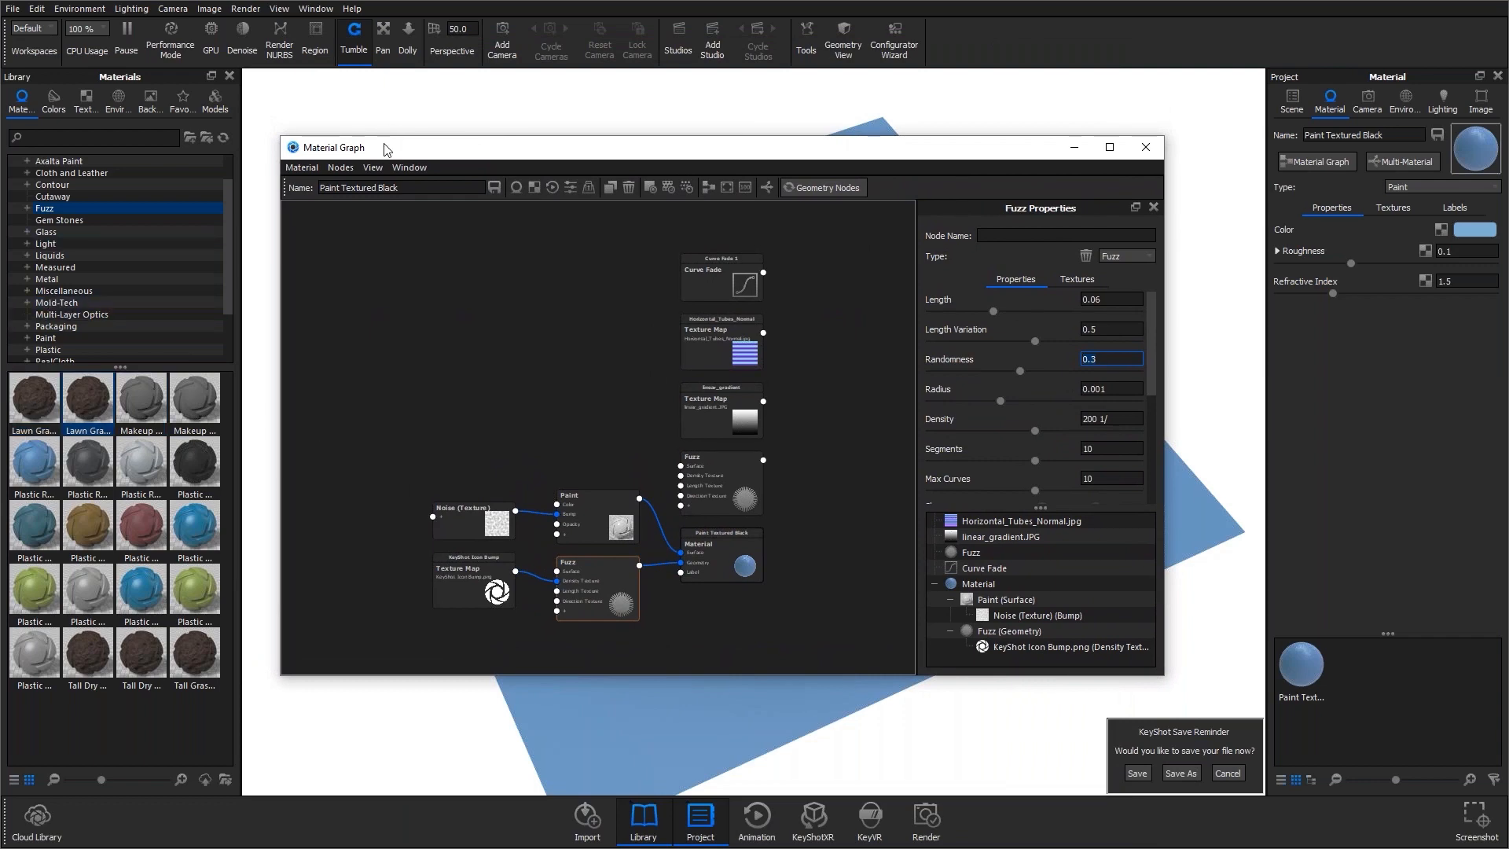
right_click(394, 293)
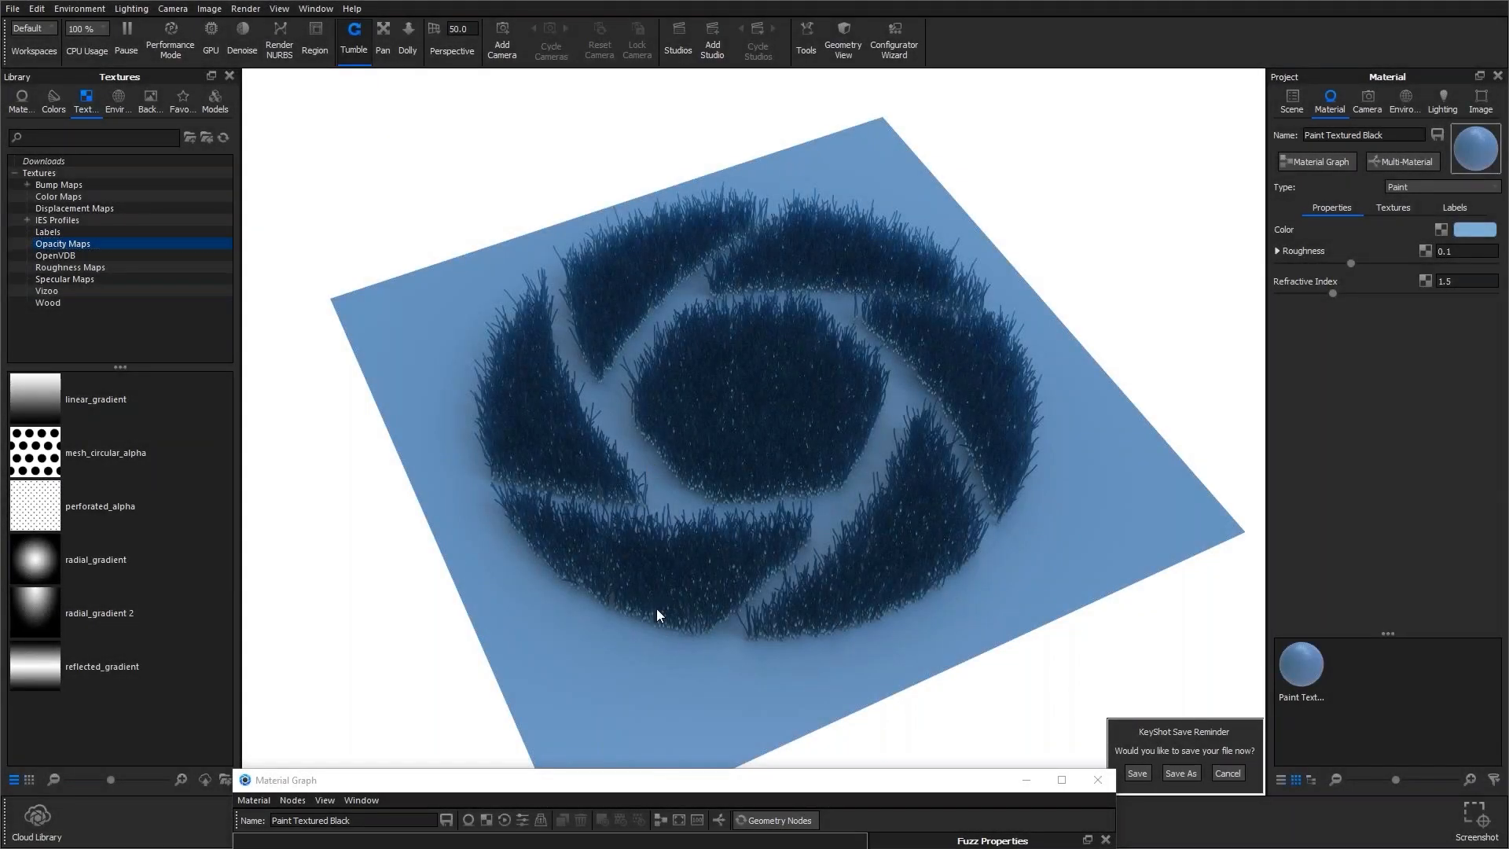
drag(657, 610, 654, 583)
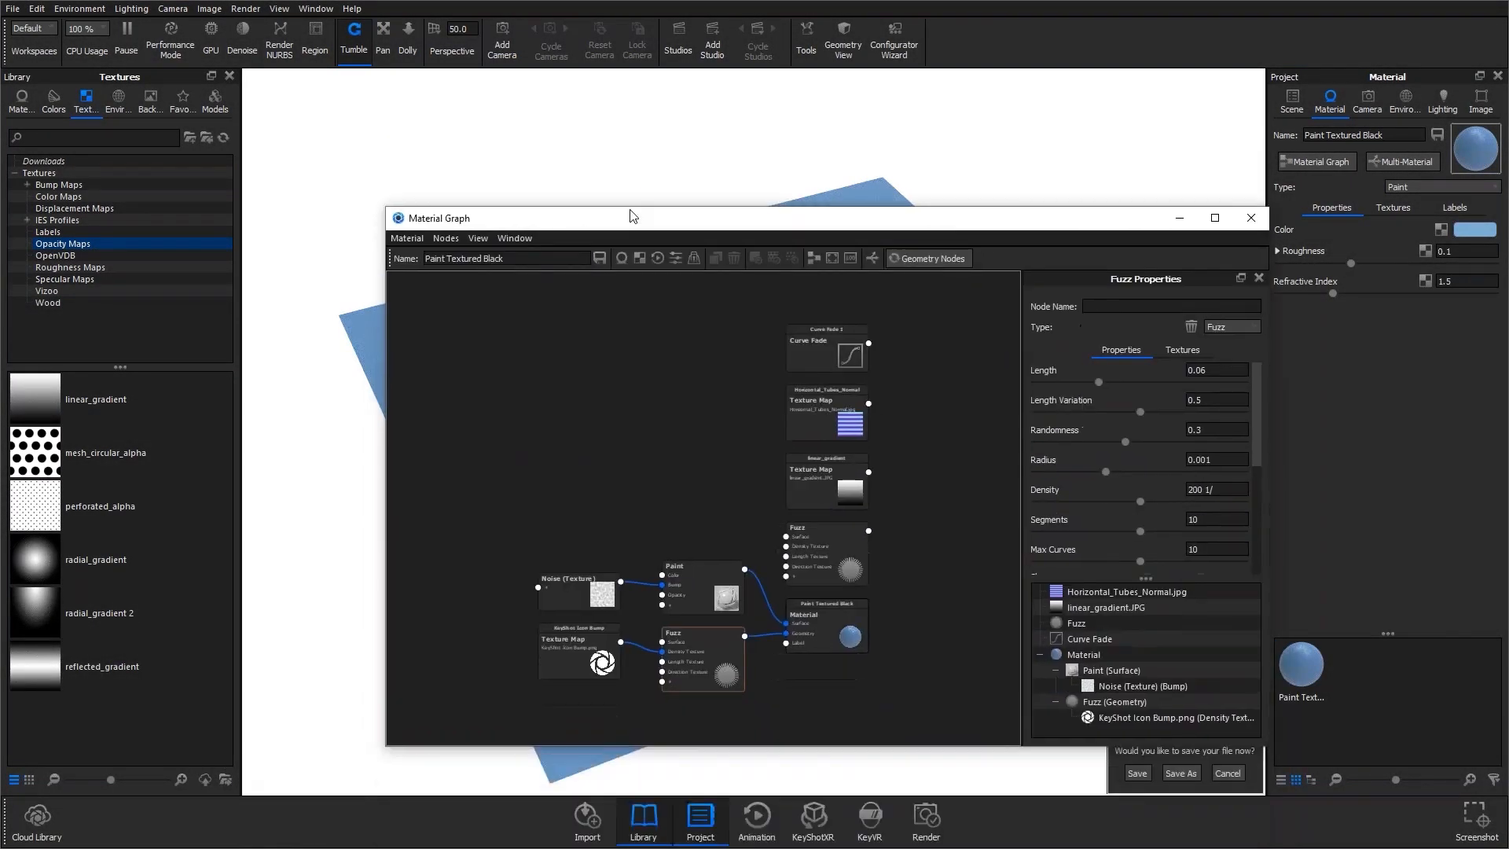
click(43, 407)
drag(39, 452, 518, 400)
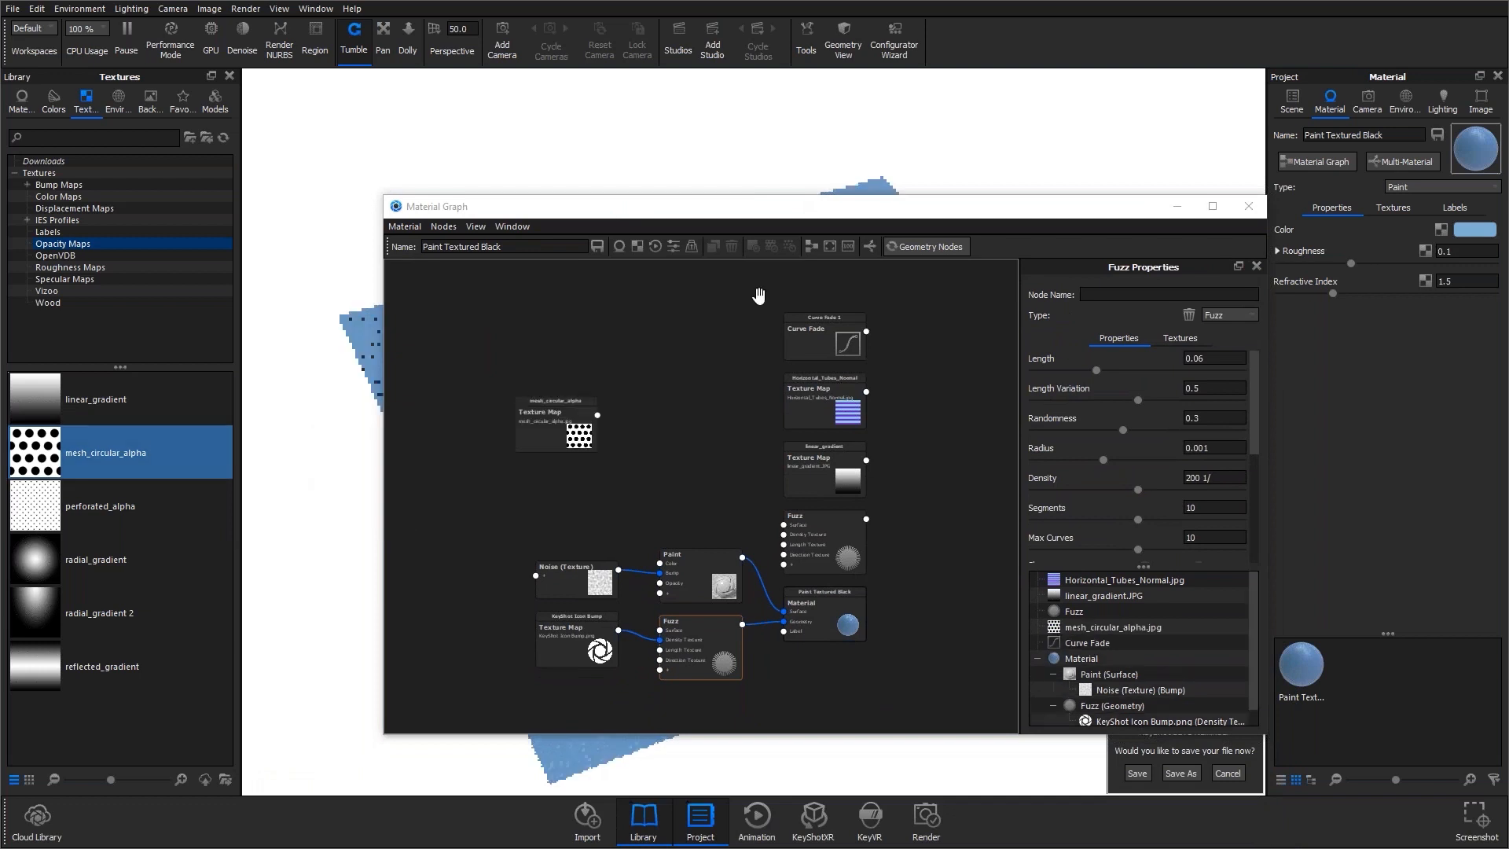
Spread the Noise and KeyShot Icon Bump nodes apart and connect Noise to the Fuzz node's Density Texture input.
drag(597, 643, 563, 666)
drag(593, 585, 546, 573)
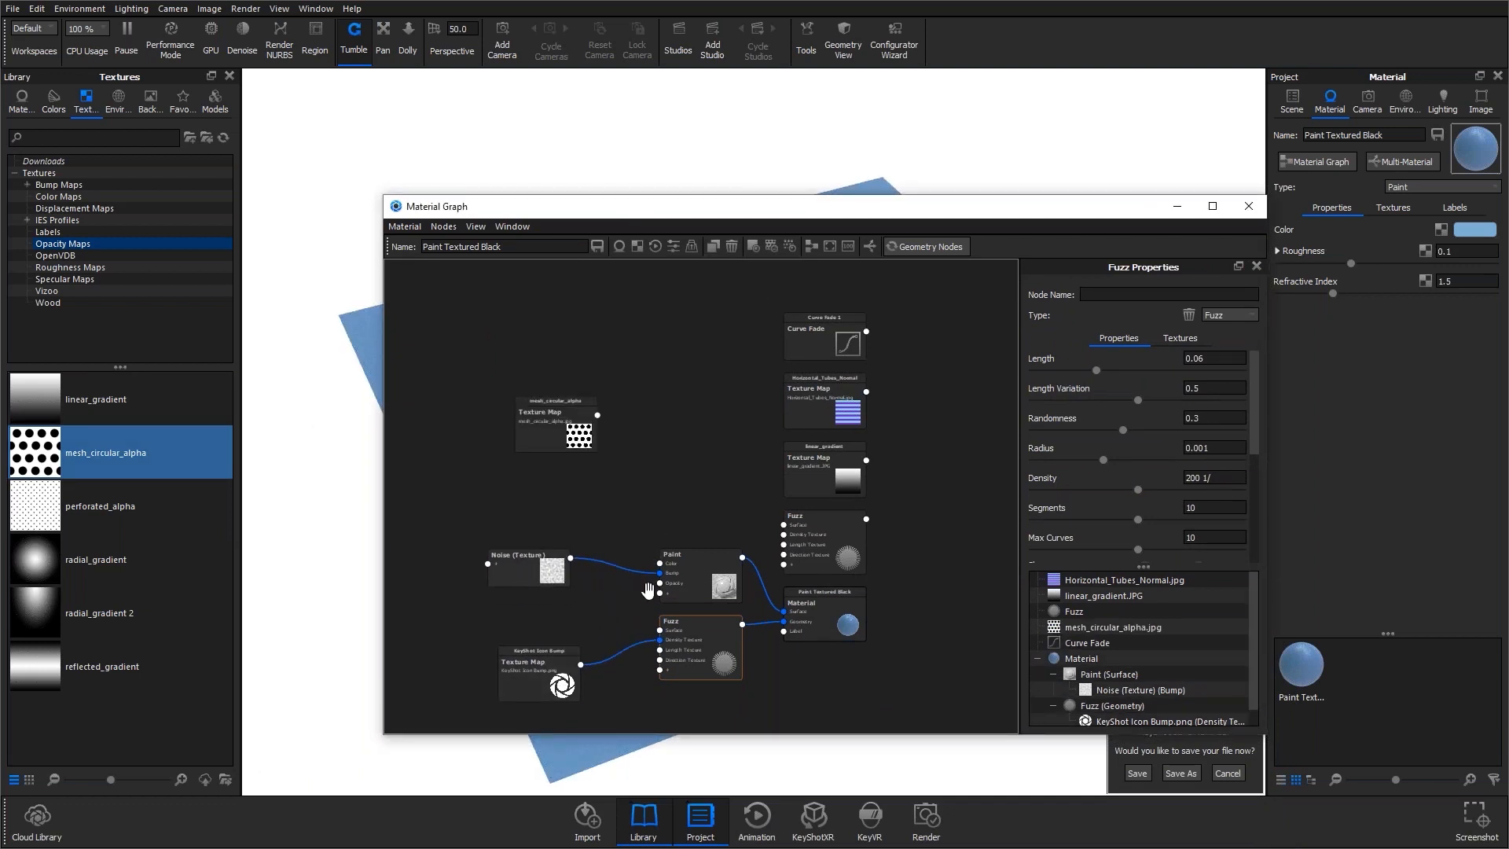
mouse_move(660, 640)
mouse_down()
mouse_move(638, 617)
mouse_move(662, 597)
mouse_move(660, 639)
mouse_up()
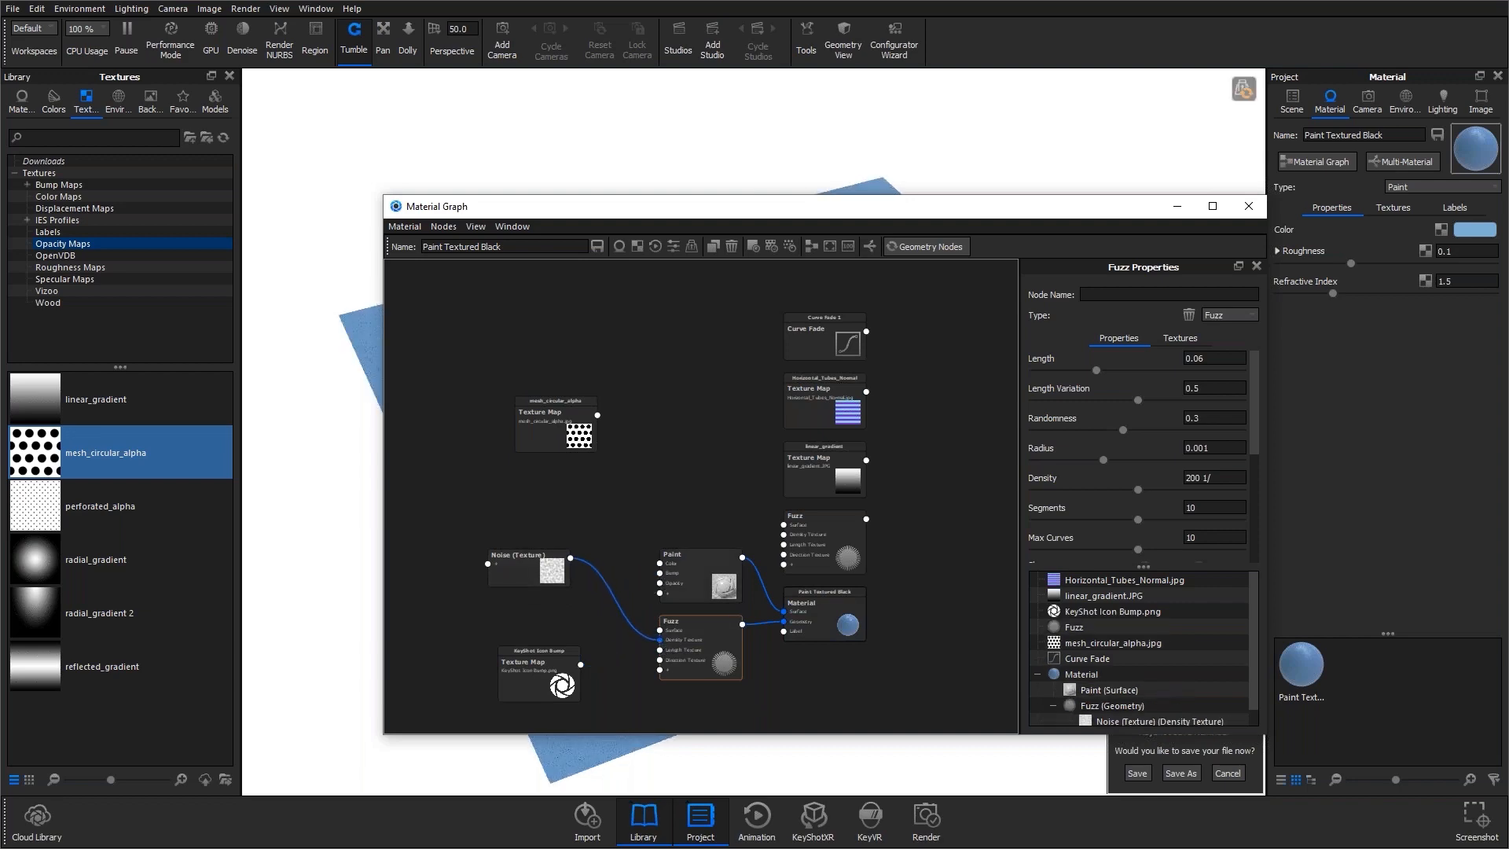
mouse_move(849, 202)
mouse_down()
mouse_move(764, 494)
mouse_move(737, 503)
mouse_move(763, 240)
mouse_up()
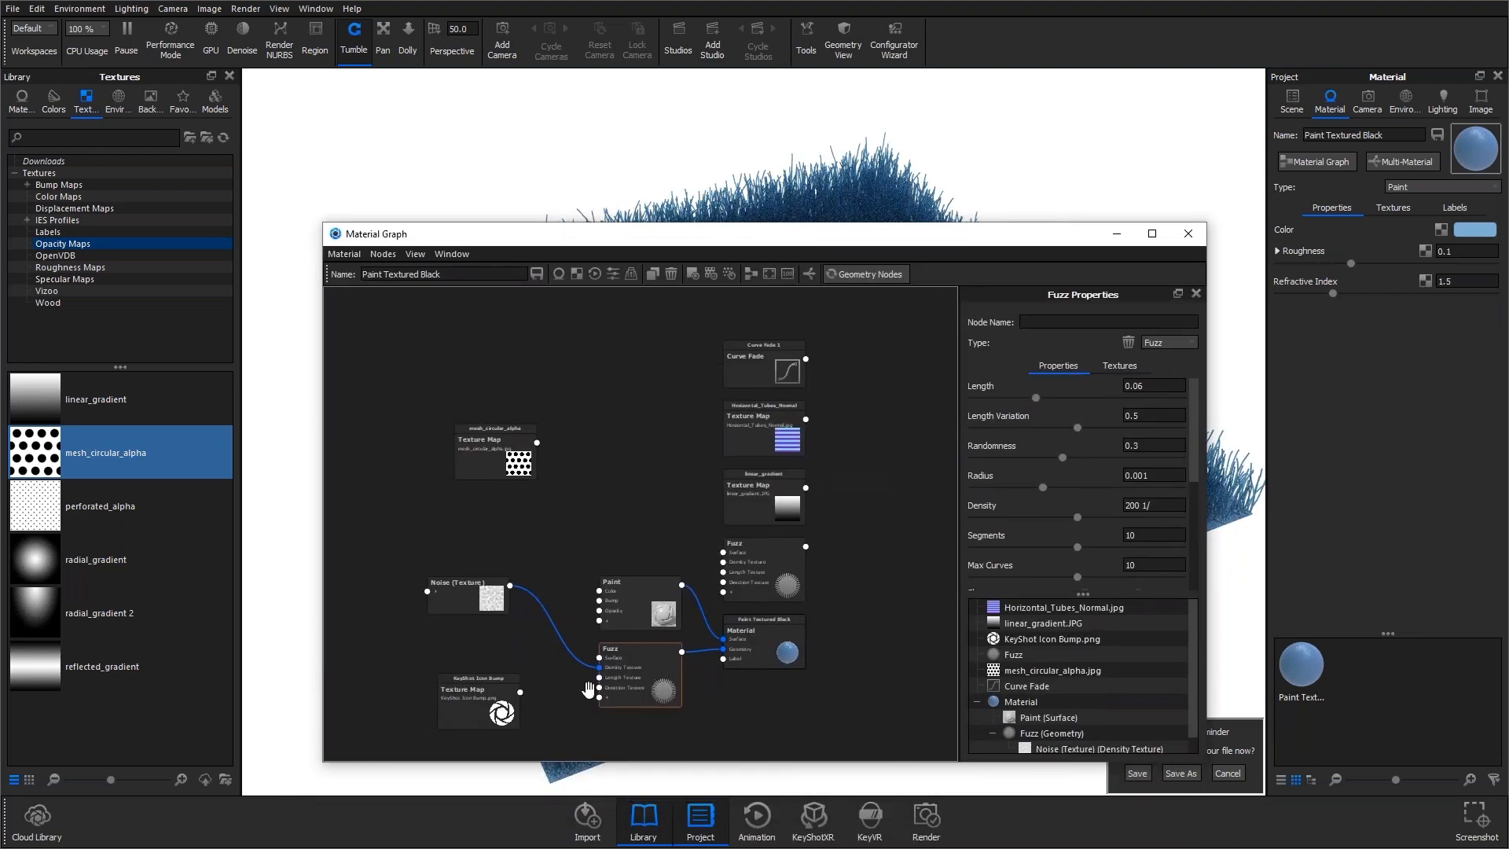
Reroute Noise to the Paint node's Color input and connect mesh_circular_alpha to the Fuzz node's Density Texture input.
mouse_move(599, 667)
mouse_down()
mouse_move(578, 640)
mouse_move(599, 590)
mouse_up()
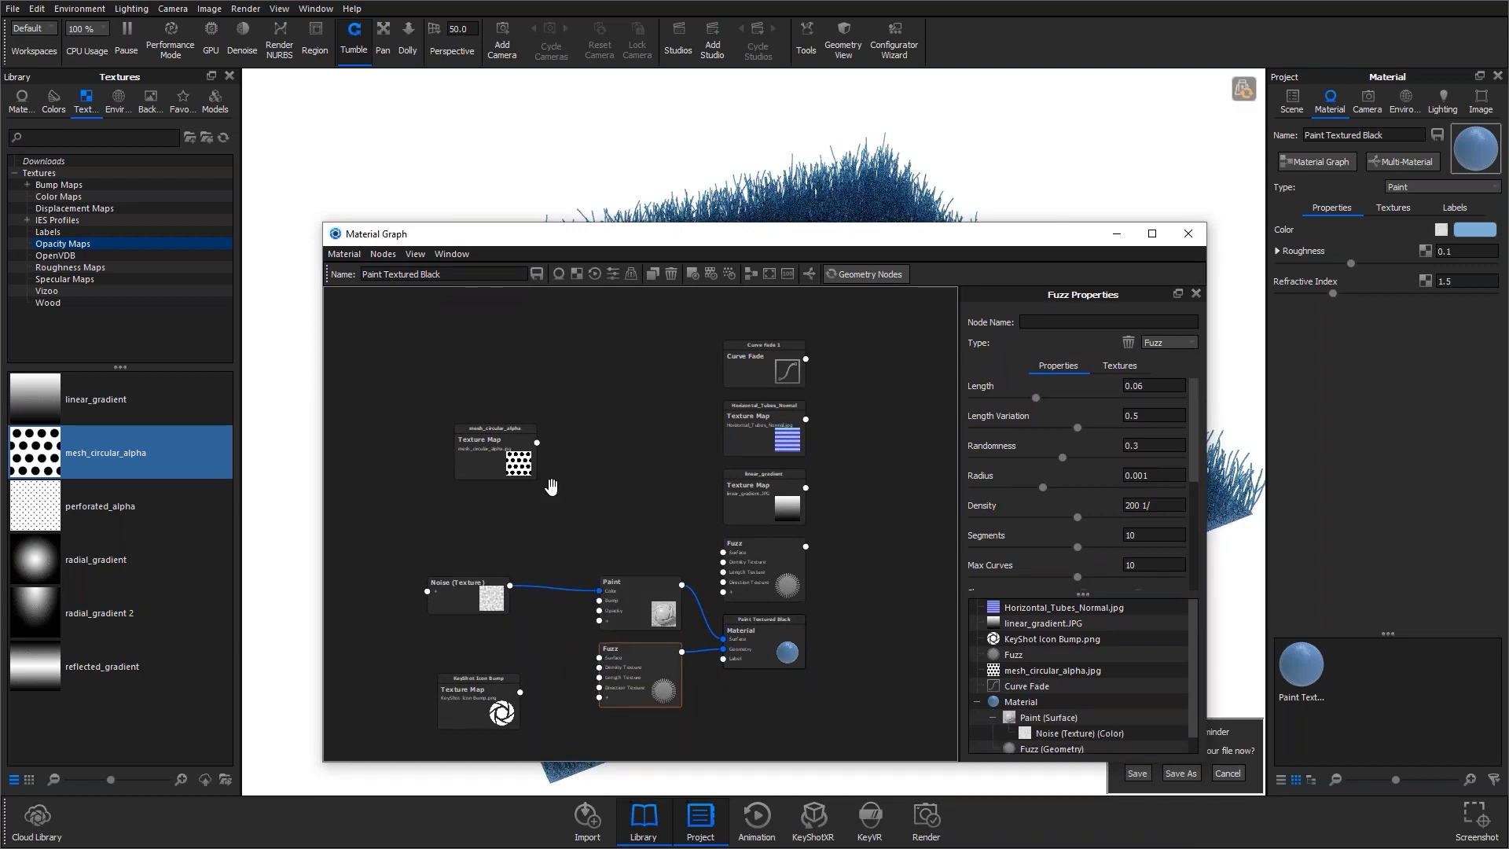
drag(536, 443, 600, 669)
drag(741, 242, 778, 279)
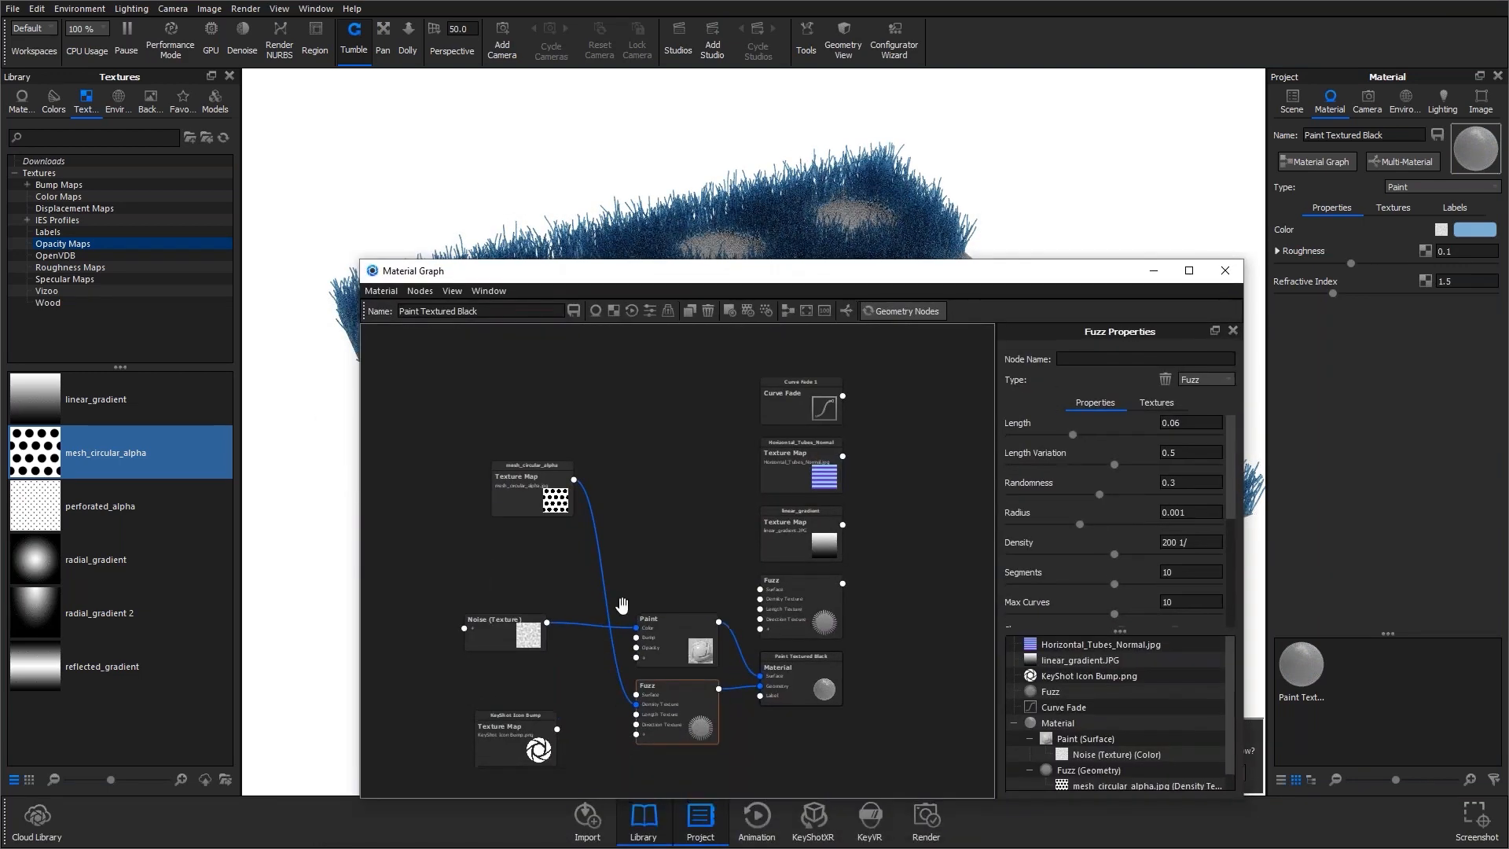
Insert a Color Invert utility between mesh_circular_alpha and the Fuzz density input and inspect the fuzz on the plane.
click(600, 583)
right_click(605, 583)
mouse_move(628, 635)
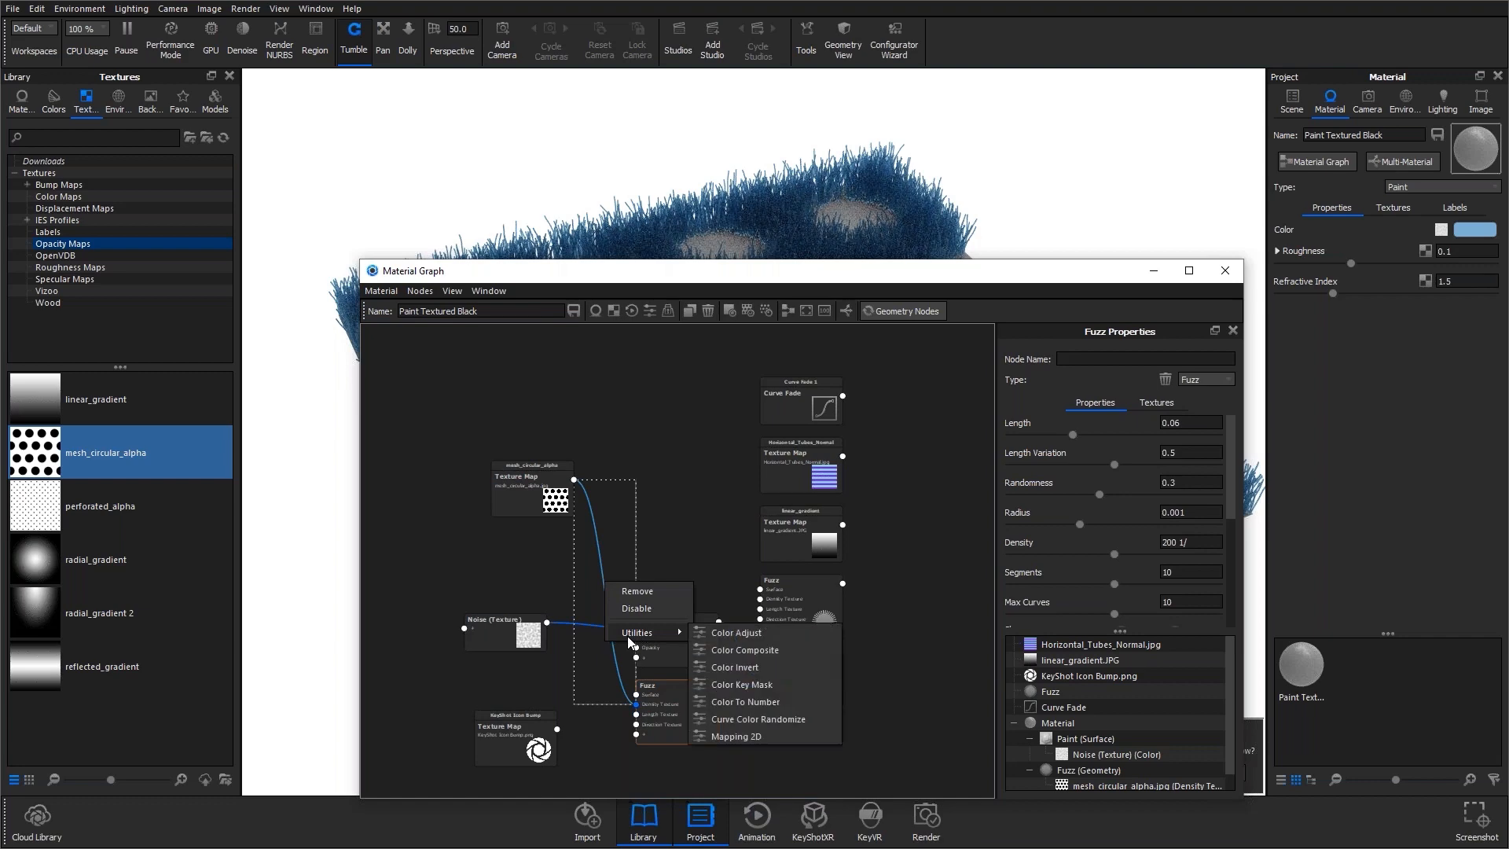
click(734, 668)
drag(812, 278, 795, 727)
drag(799, 629, 740, 607)
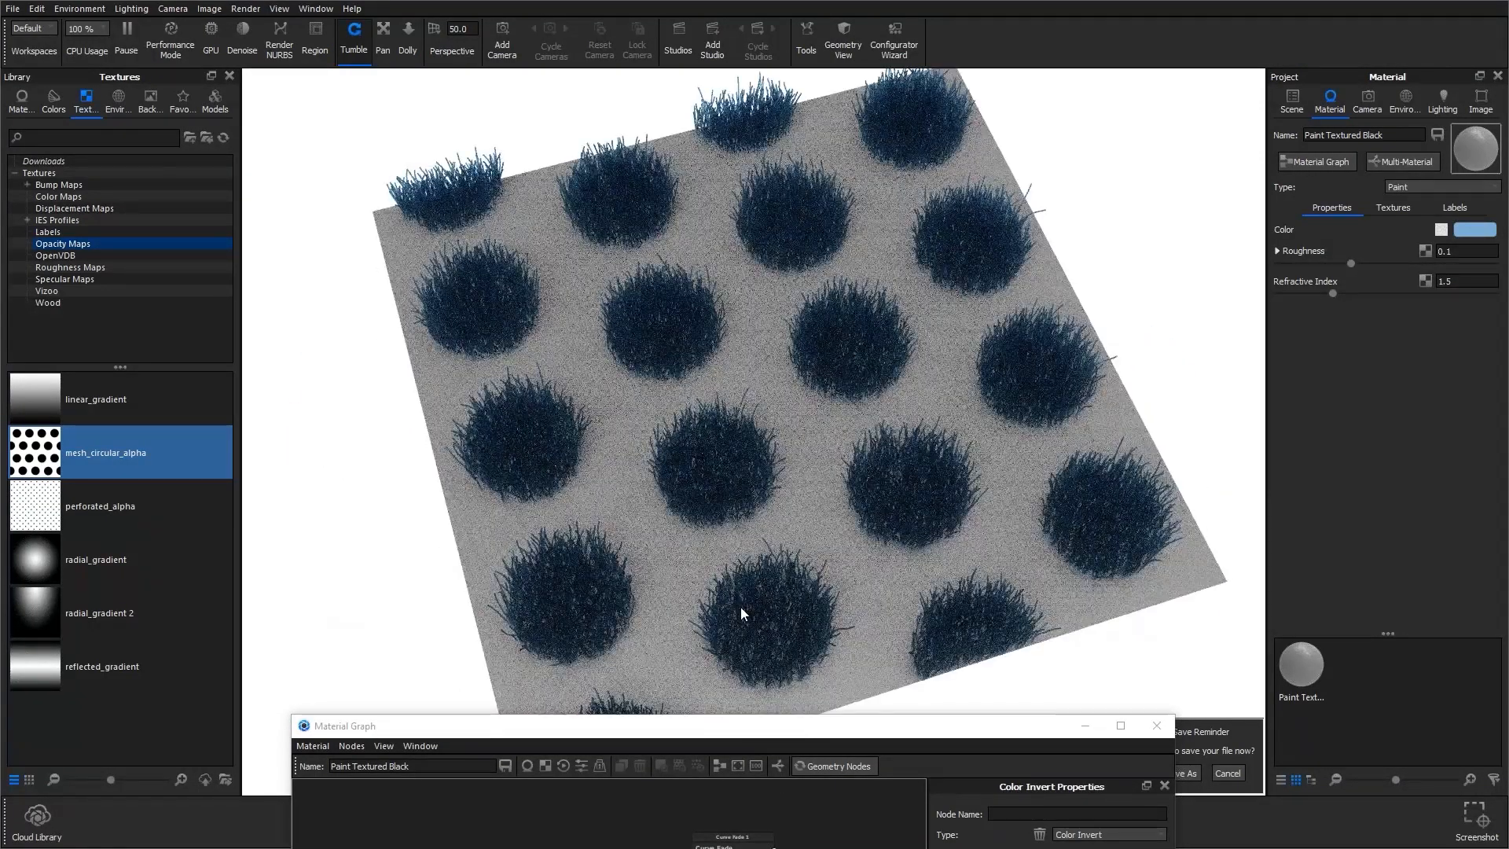
Bring the Material Graph back into view and delete the Color Invert node.
drag(830, 525, 745, 132)
drag(640, 447, 611, 361)
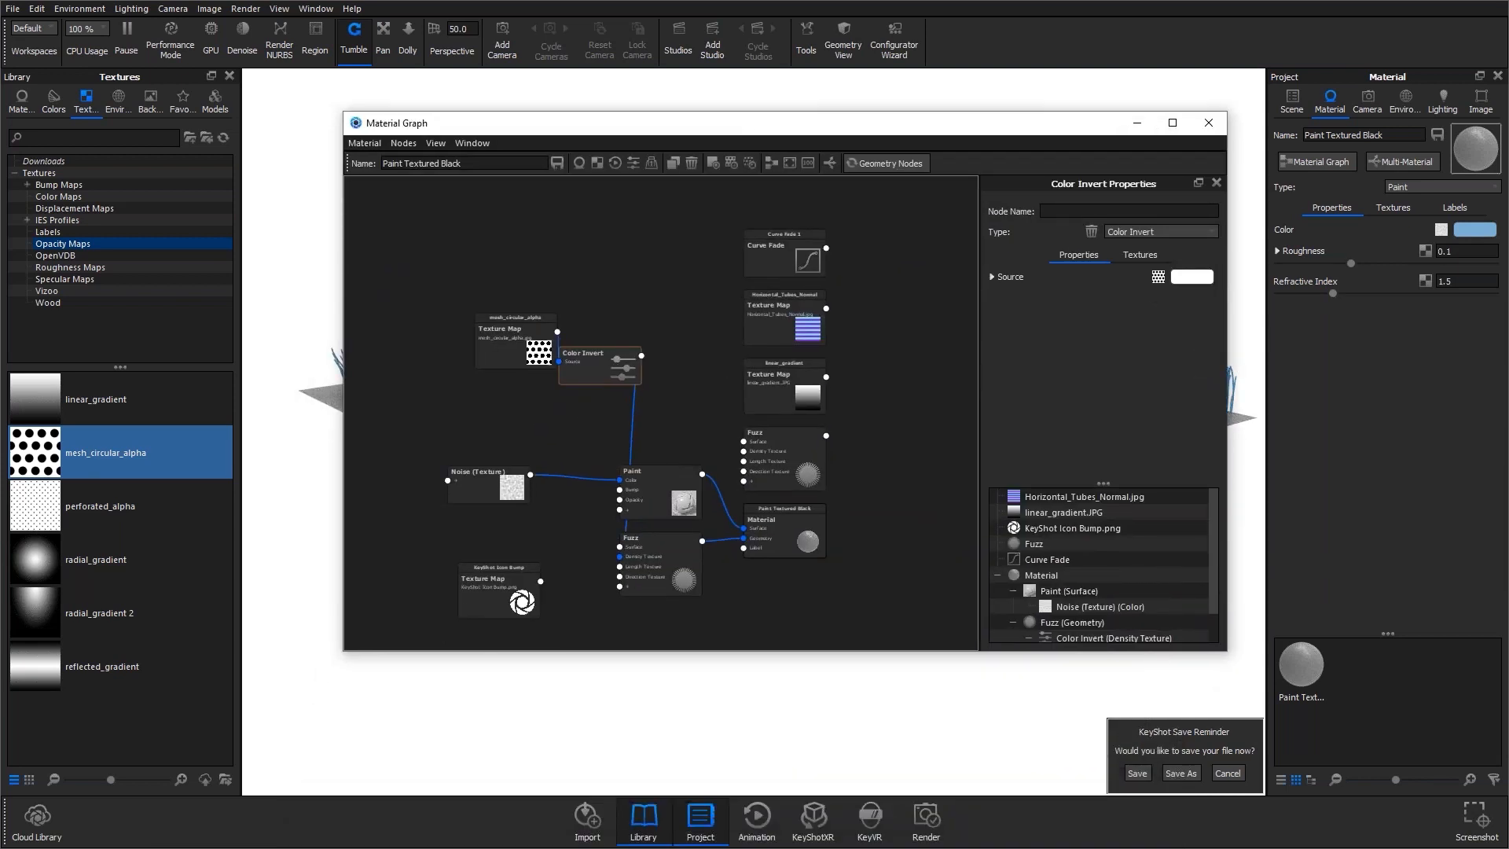
key(Delete)
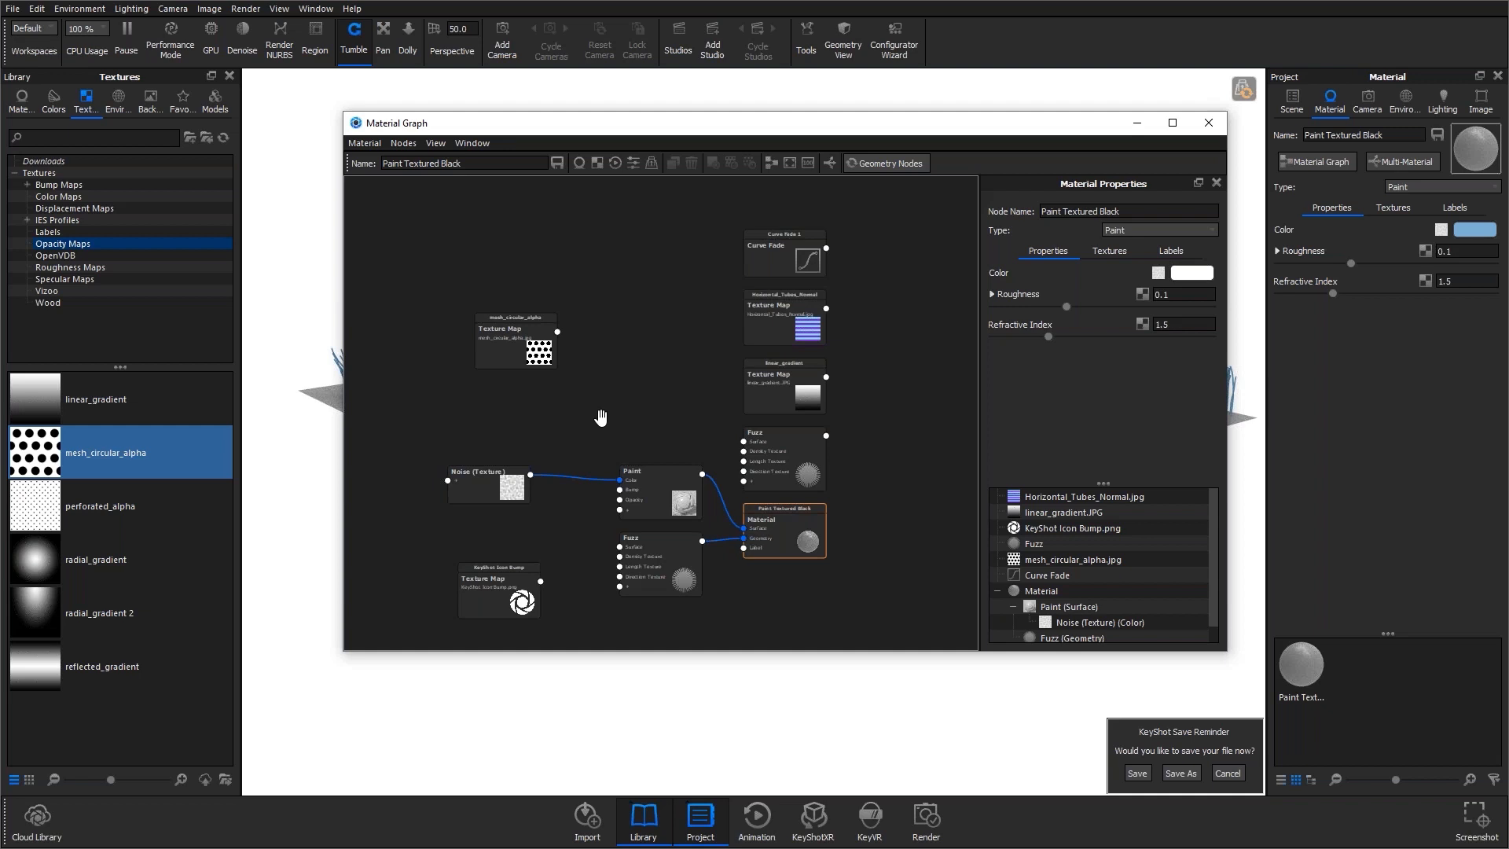
Rearrange the Noise, Paint and Fuzz nodes and connect KeyShot Icon Bump to the Fuzz node's Density Texture input.
mouse_move(496, 496)
mouse_down()
mouse_move(554, 468)
mouse_move(637, 392)
mouse_up()
drag(647, 485, 671, 434)
drag(651, 570, 660, 585)
drag(500, 596, 630, 571)
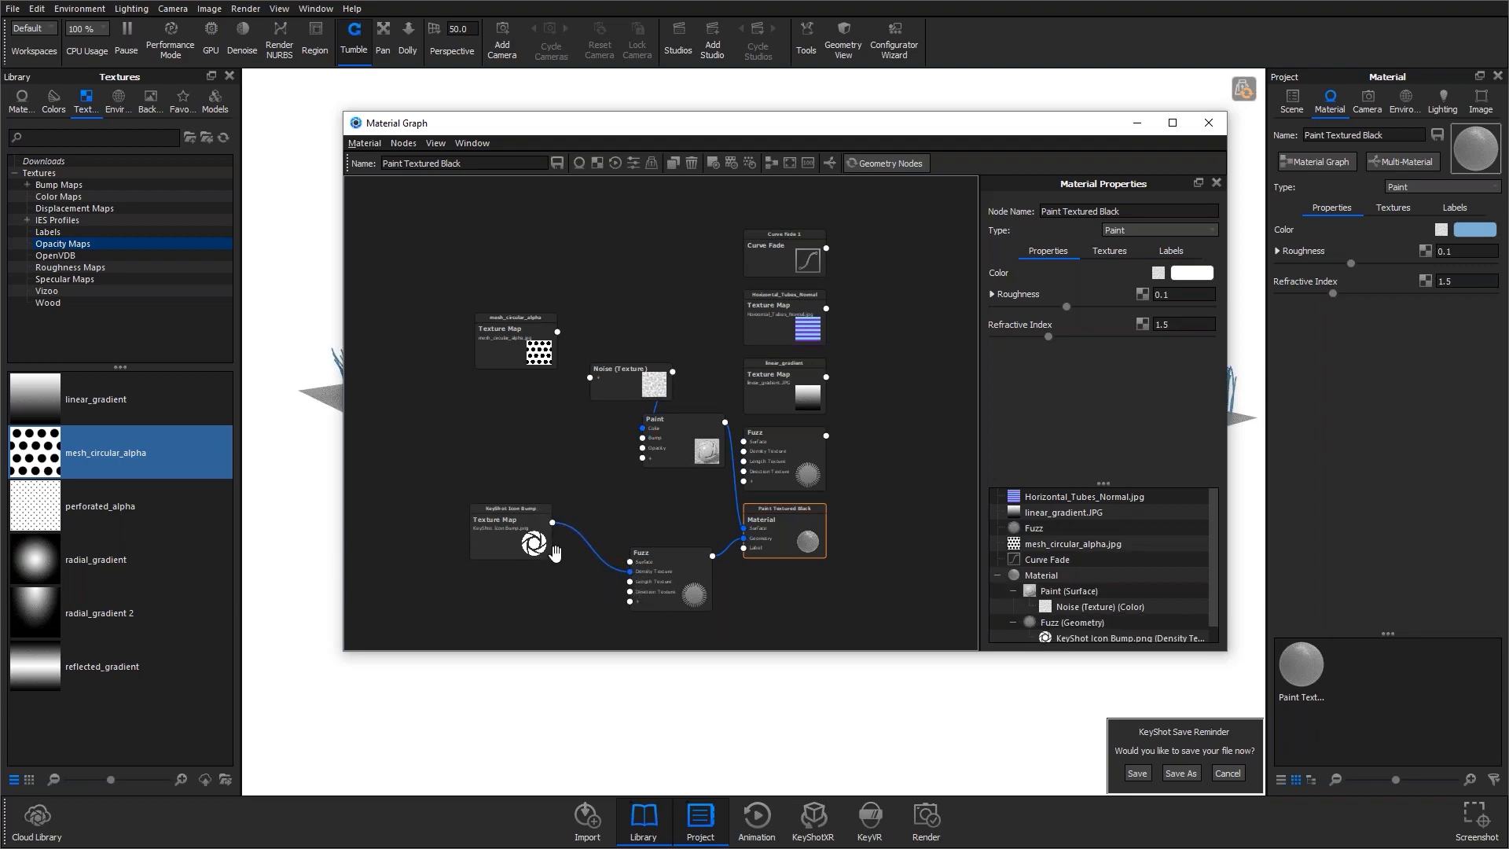
Orbit around the logo-shaped fuzz on the plane and close the Material Graph.
drag(792, 124, 734, 686)
drag(741, 562, 787, 556)
click(1150, 681)
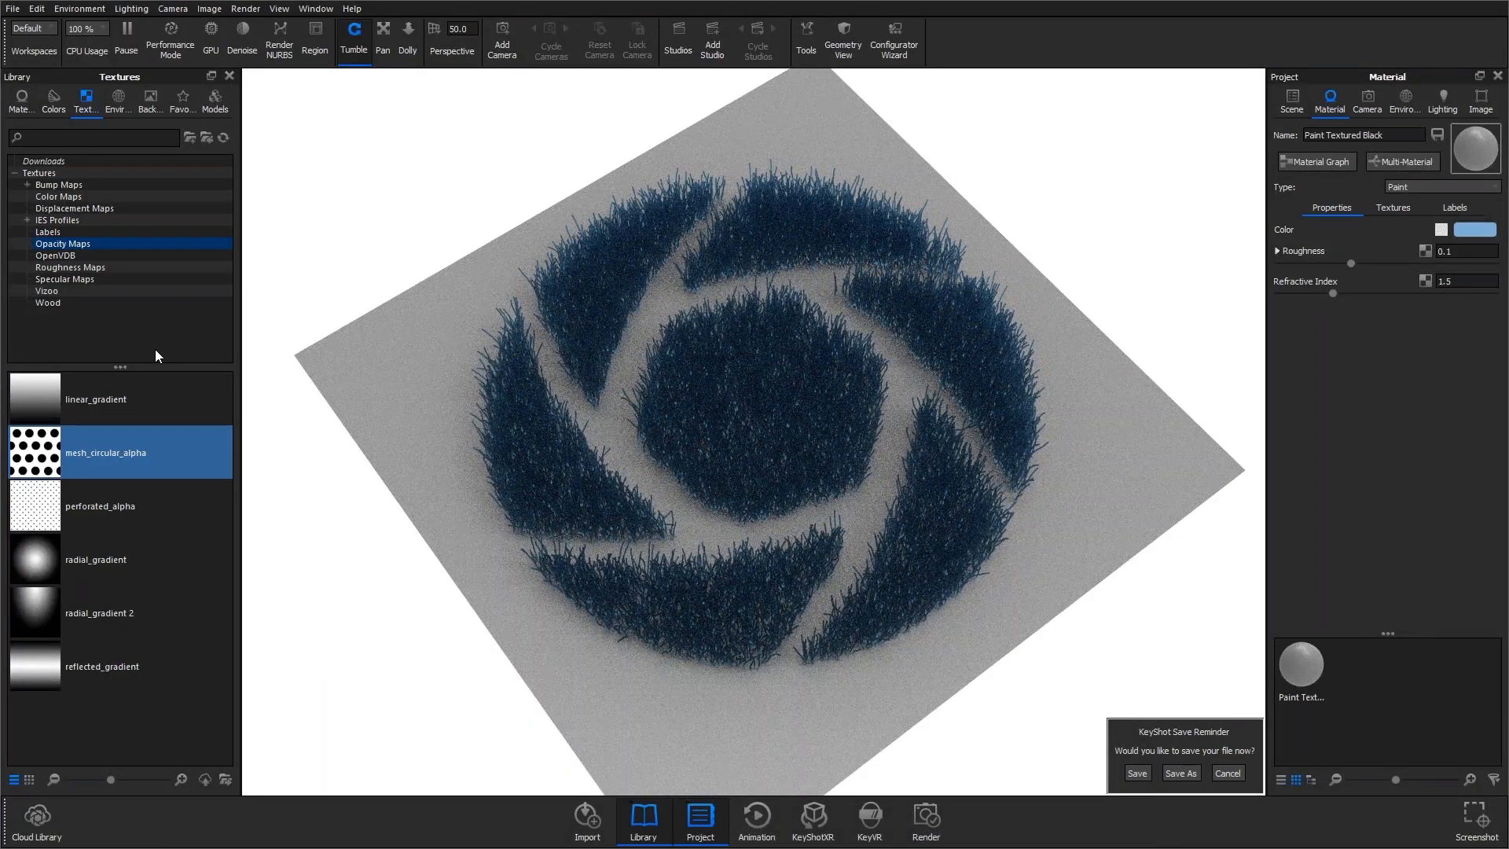